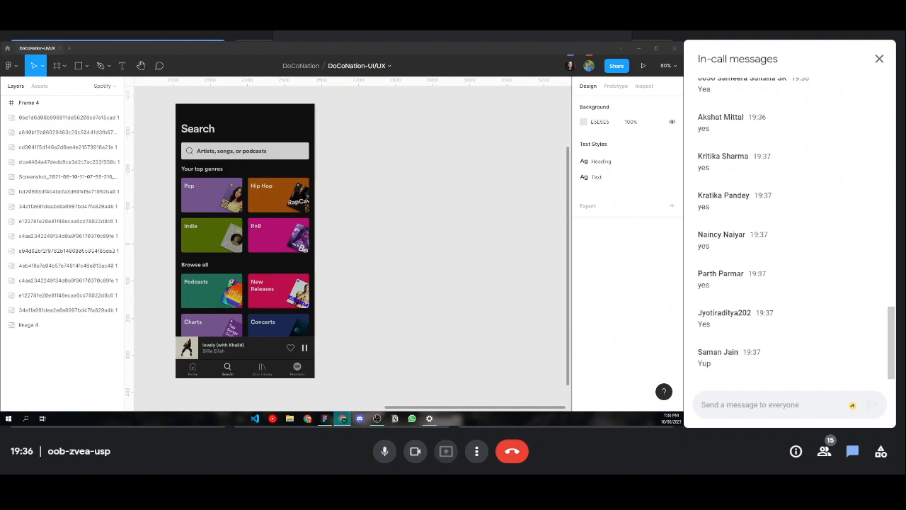
# - Present the Figma window to the call participants and ignore the suggestion to stop presenting
pyautogui.click(445, 457)
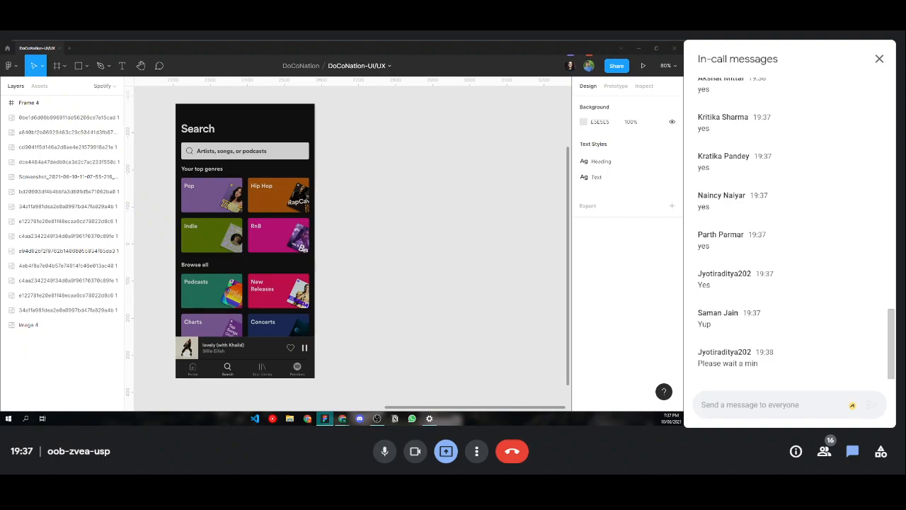
pyautogui.hscroll(-5, 356, 245)
pyautogui.hscroll(4, 356, 246)
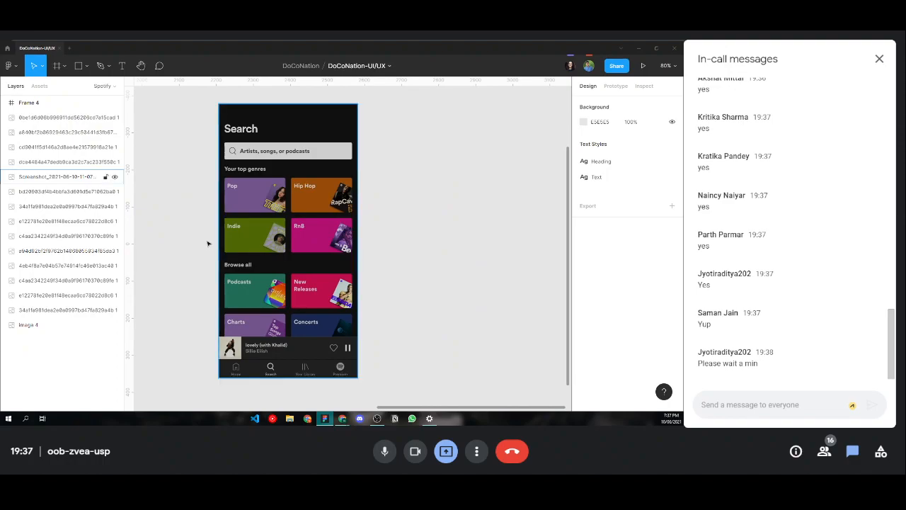
pyautogui.scroll(5, 283, 202)
pyautogui.scroll(-5, 369, 234)
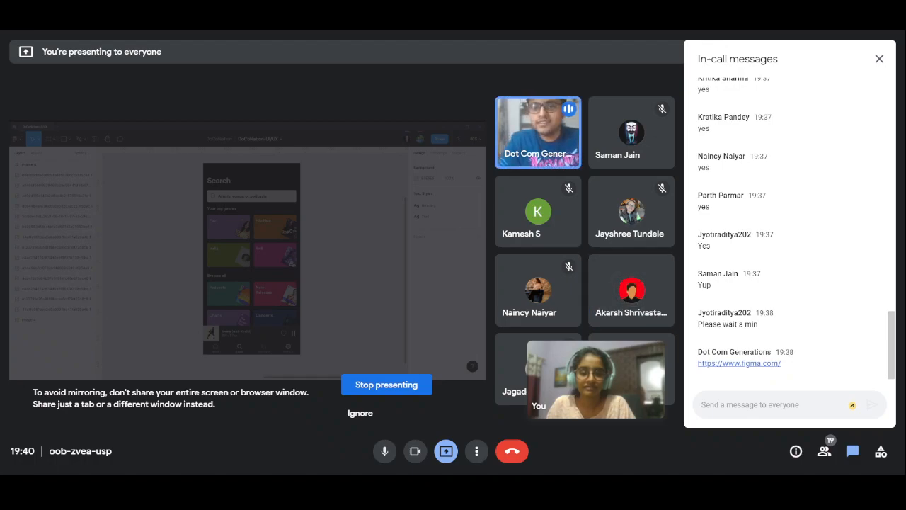
pyautogui.click(360, 413)
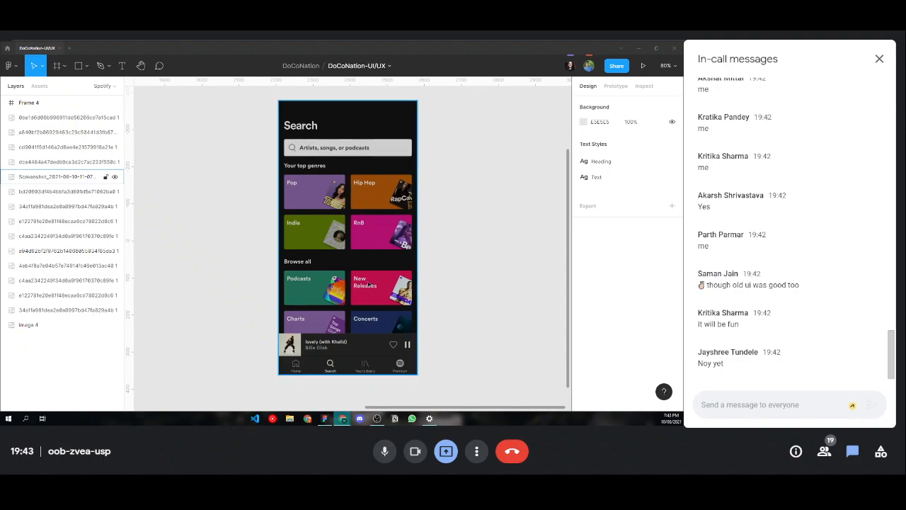
# - Examine the Search screen design up close, comparing the colours of the genre cards and the Browse all cards
pyautogui.scroll(5, 361, 268)
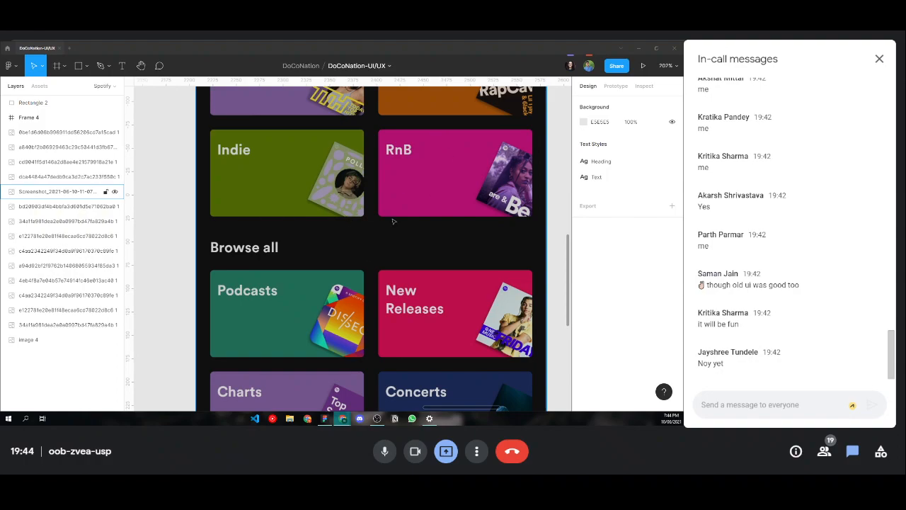
pyautogui.scroll(5, 394, 222)
pyautogui.scroll(-1, 375, 205)
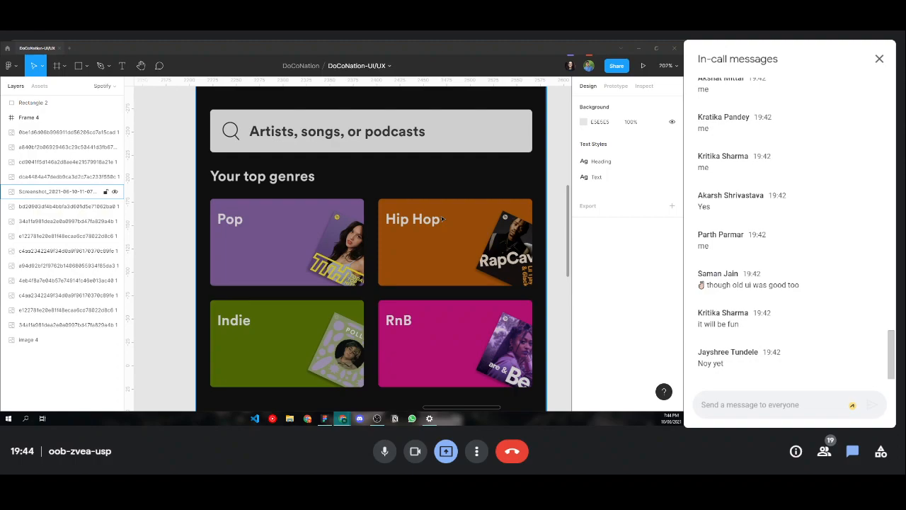
pyautogui.scroll(-5, 456, 226)
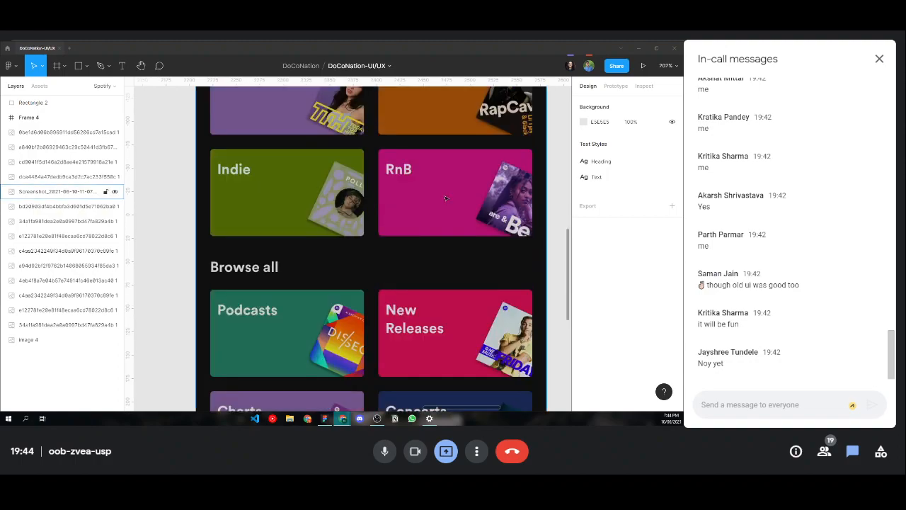
pyautogui.scroll(5, 445, 198)
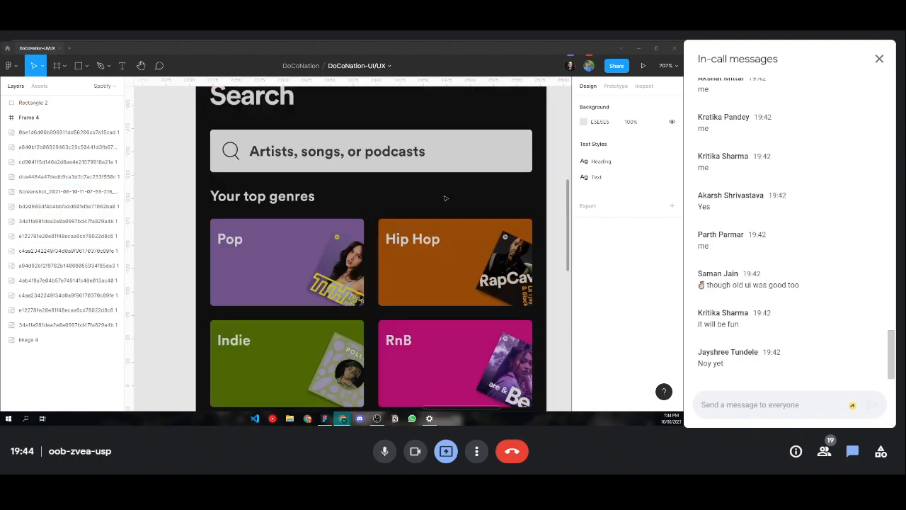
pyautogui.scroll(-5, 445, 197)
pyautogui.scroll(5, 454, 207)
pyautogui.scroll(-2, 442, 204)
pyautogui.scroll(2, 436, 202)
pyautogui.scroll(1, 436, 202)
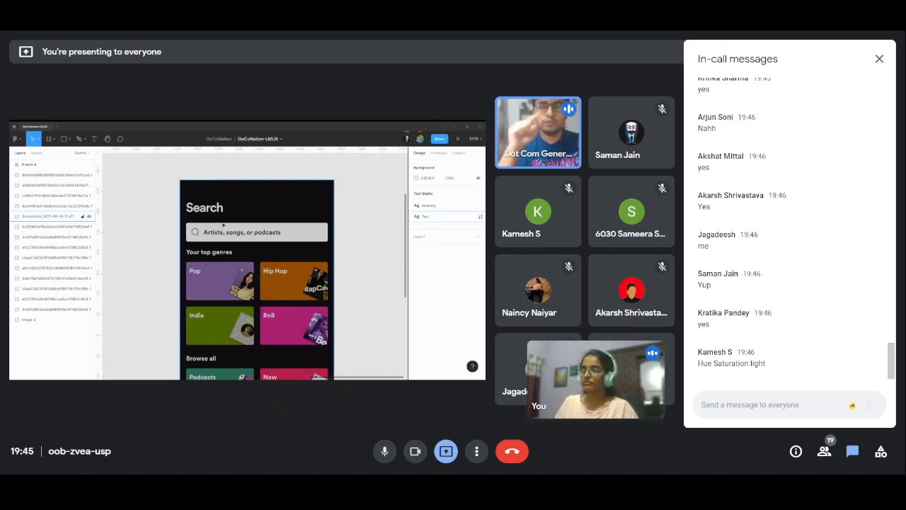
# - Draw a rectangle about 153 × 114 on the empty canvas beside the top of the Search screen
pyautogui.hscroll(3, 223, 225)
pyautogui.scroll(-2, 223, 225)
pyautogui.scroll(2, 283, 215)
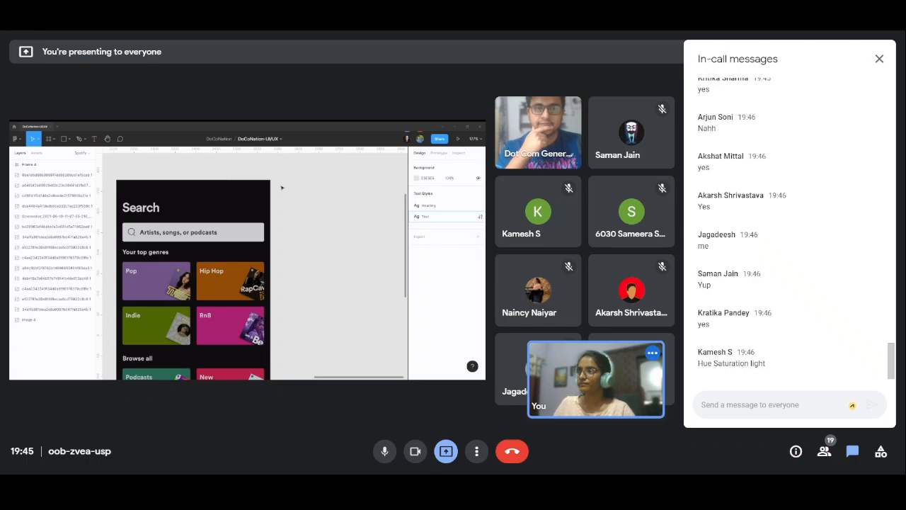
pyautogui.click(73, 144)
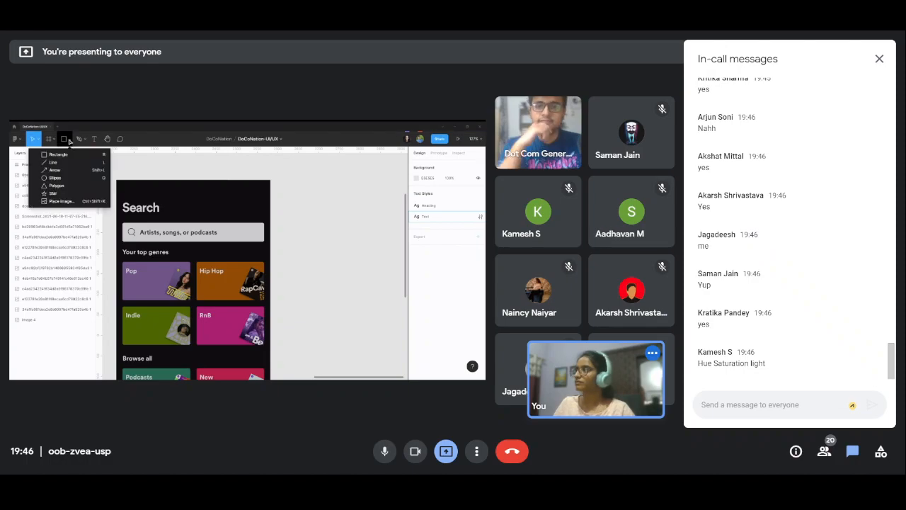
pyautogui.click(69, 157)
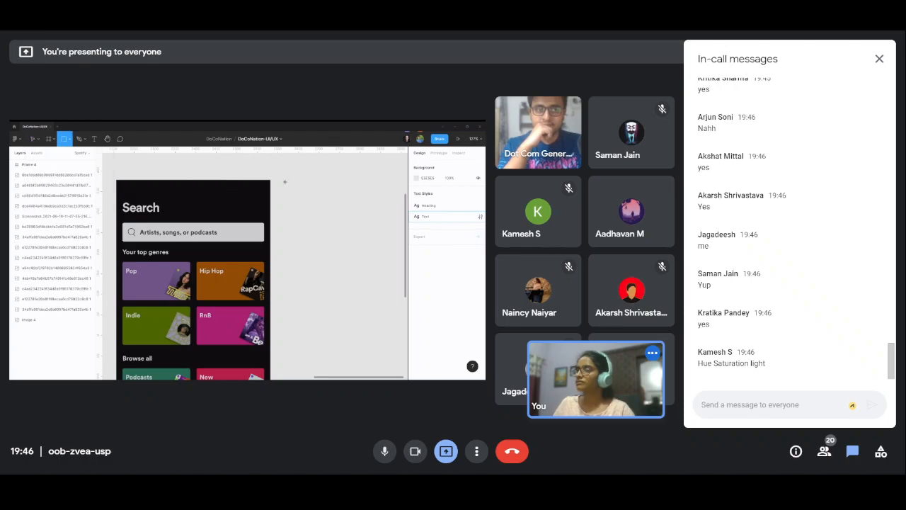
pyautogui.moveTo(284, 180); pyautogui.dragTo(348, 226)
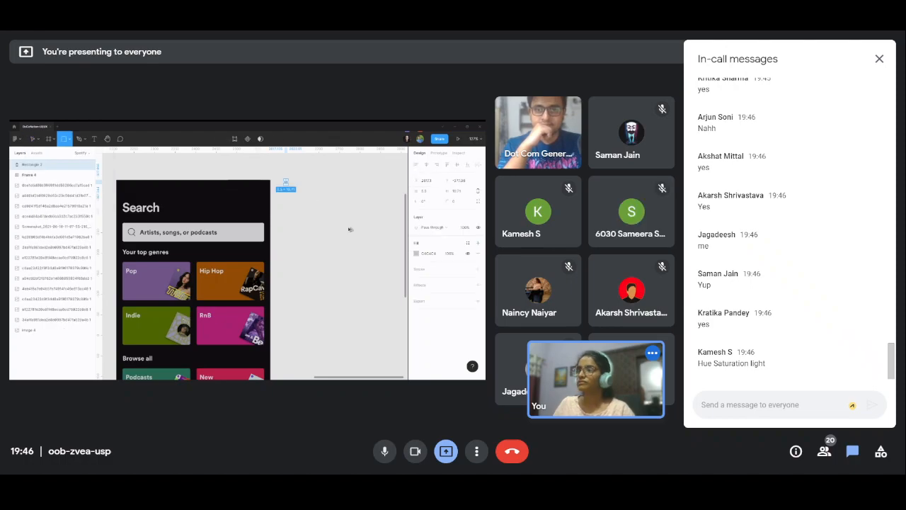
# - Switch the rectangle's fill colour format to HSL and pick the muted red shade D55F5F
pyautogui.click(417, 253)
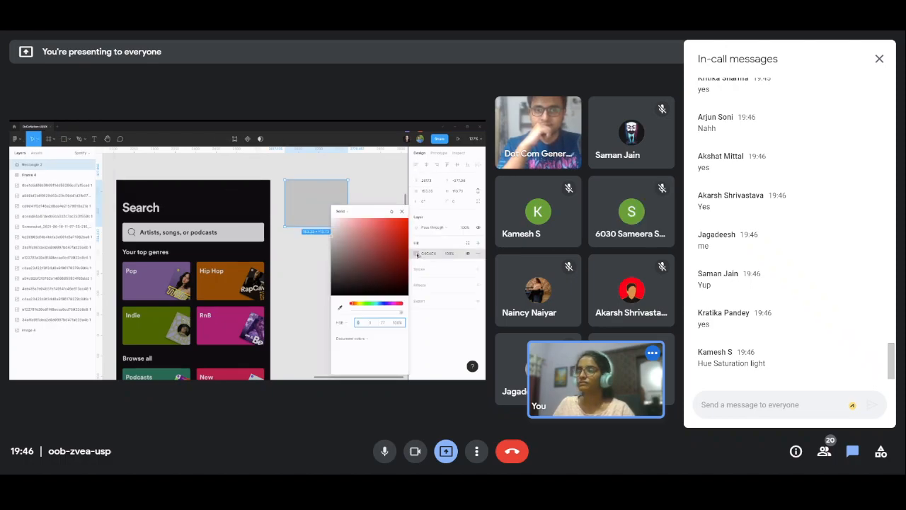
pyautogui.click(346, 322)
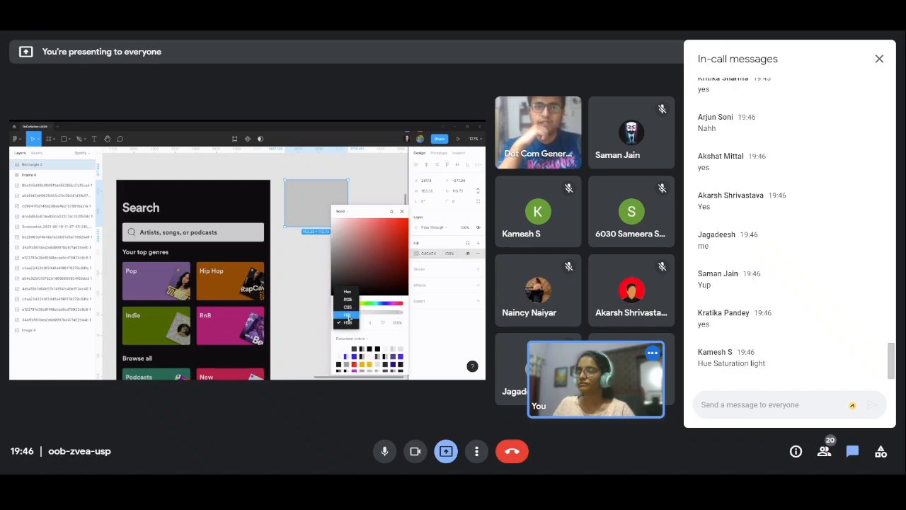
pyautogui.click(342, 315)
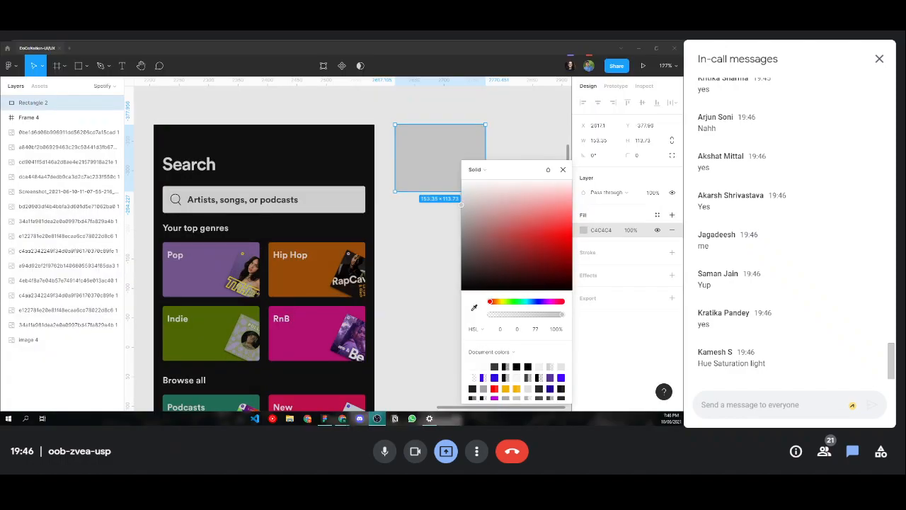
pyautogui.click(501, 330)
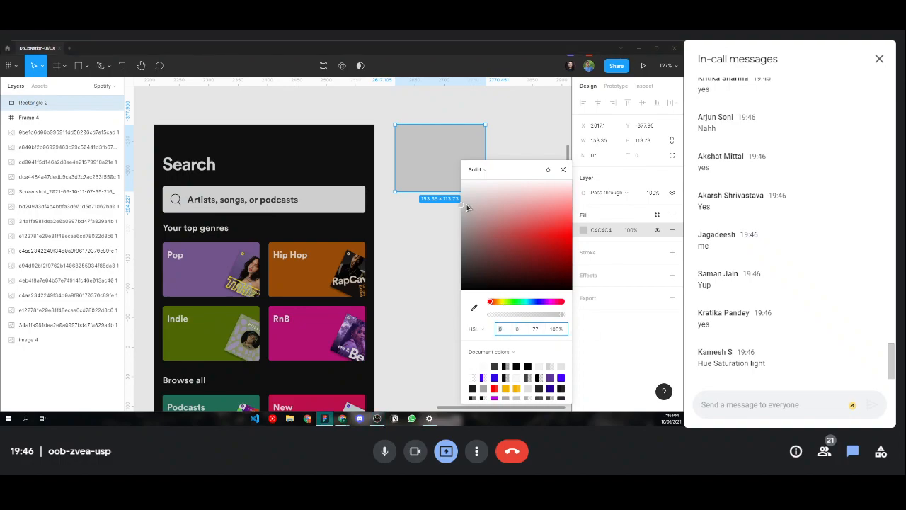
pyautogui.moveTo(479, 204); pyautogui.dragTo(528, 225)
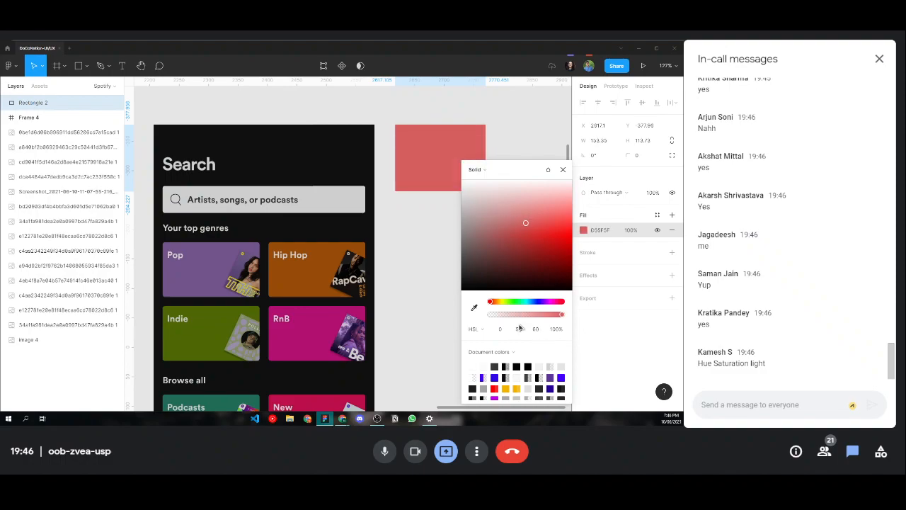
# - Set the hue of the rectangle's fill to 90
pyautogui.click(508, 330)
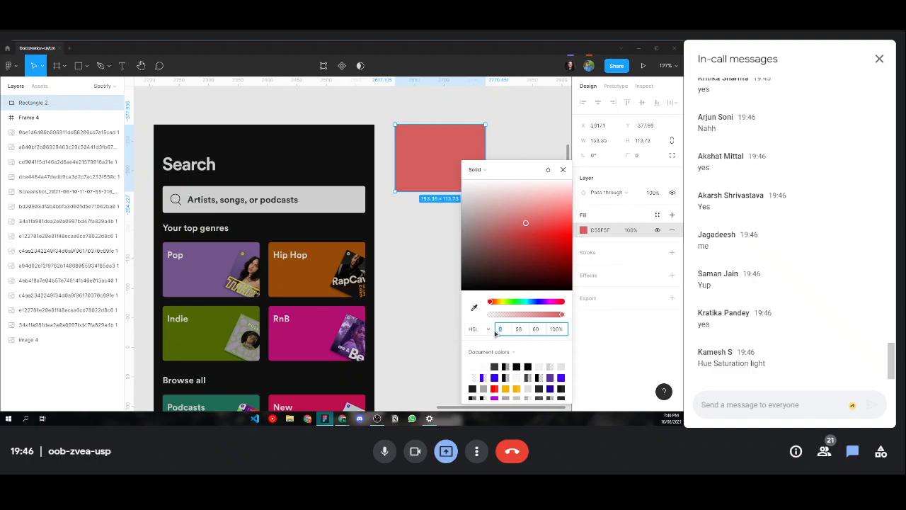
pyautogui.write('90')
pyautogui.press('Return')
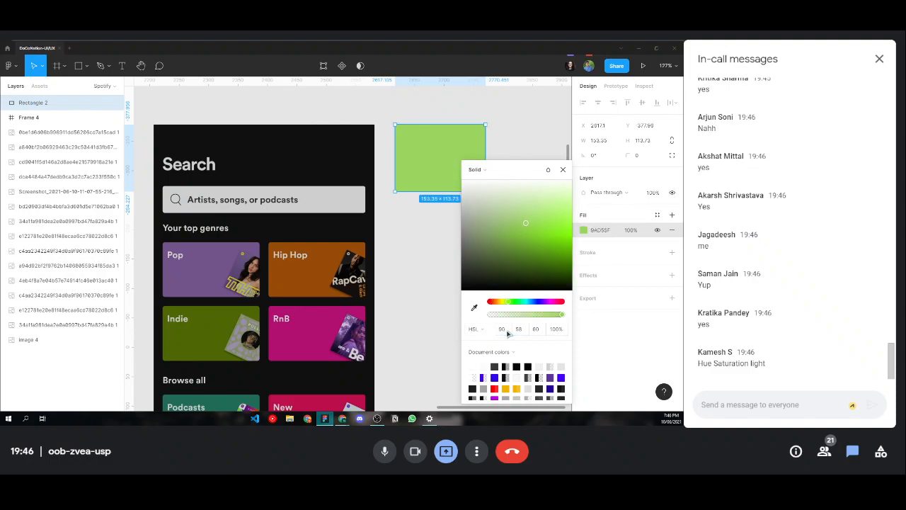
# - Try a saturation of 90 on the rectangle's fill, and undo it
pyautogui.click(521, 330)
pyautogui.write('90')
pyautogui.press('Return')
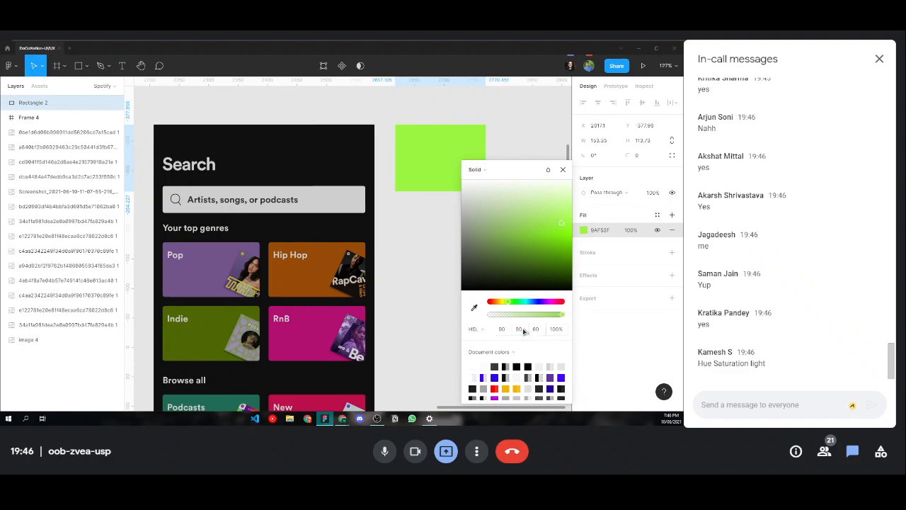
pyautogui.hotkey('ctrl', 'z')
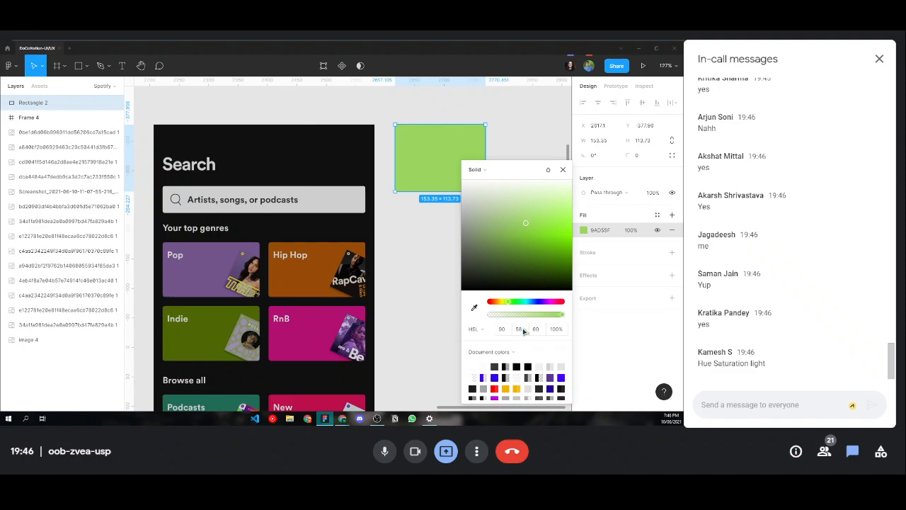
# - Set the saturation of the rectangle's fill to 80 and its lightness to 90
pyautogui.click(521, 329)
pyautogui.write('6')
pyautogui.press('Return')
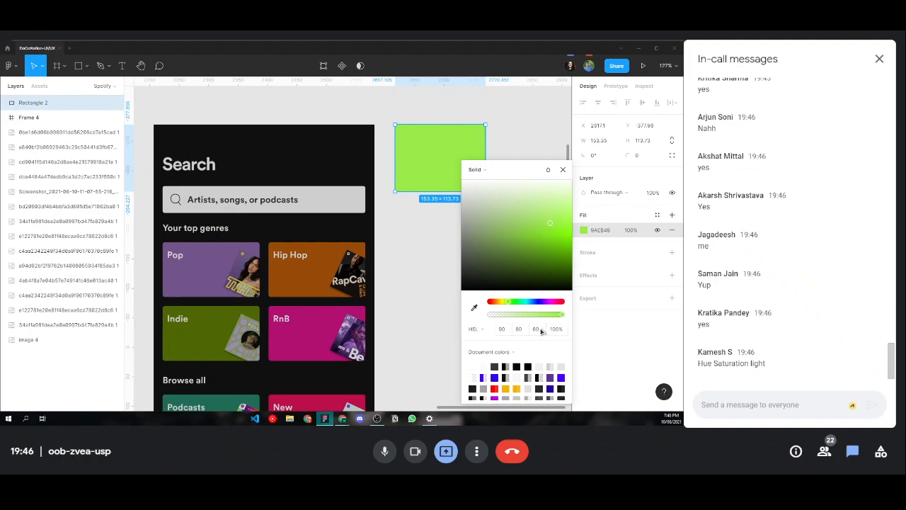
pyautogui.click(536, 329)
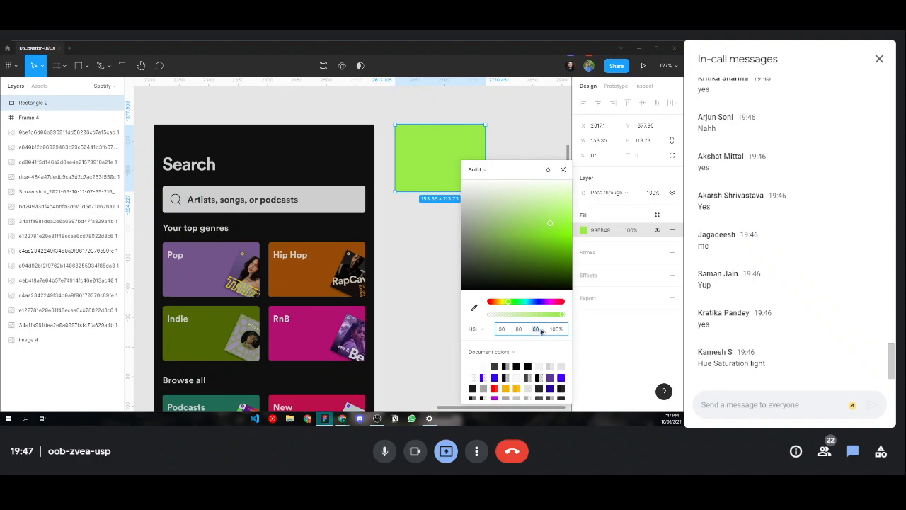
pyautogui.write('8')
pyautogui.press('Return')
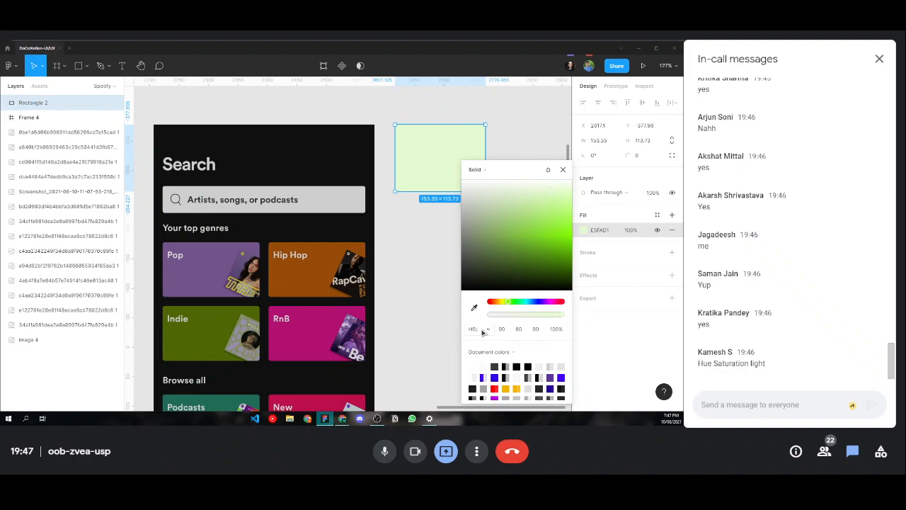
# - Set the saturation of the rectangle's fill to 50 and its lightness to 20
pyautogui.click(521, 330)
pyautogui.write('5')
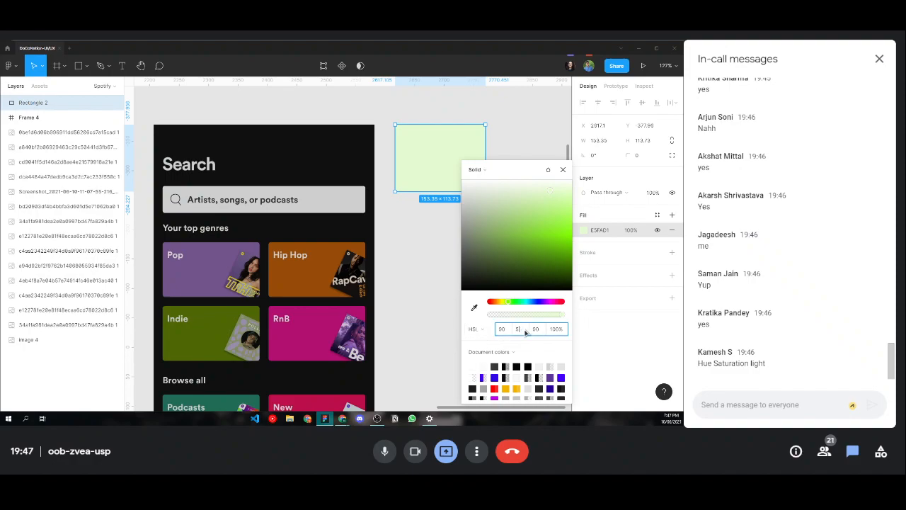
pyautogui.press('Return')
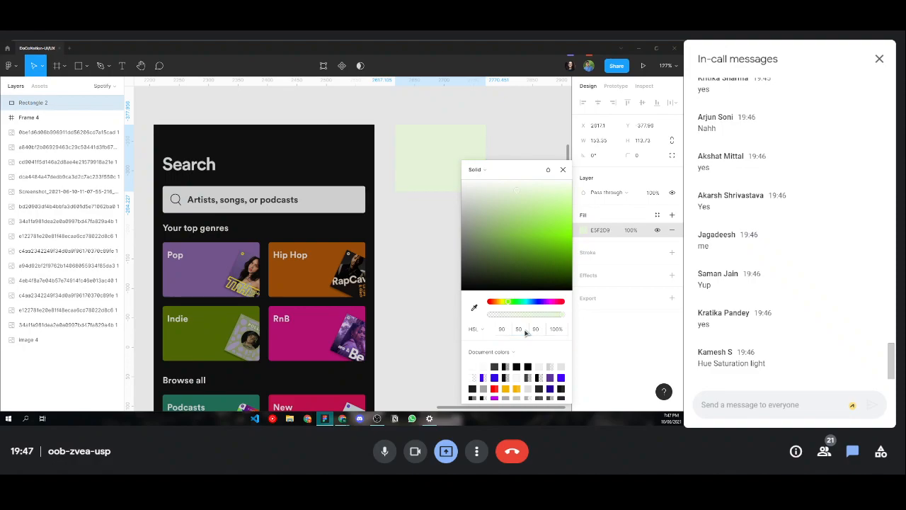
pyautogui.click(537, 330)
pyautogui.write('20')
pyautogui.press('Return')
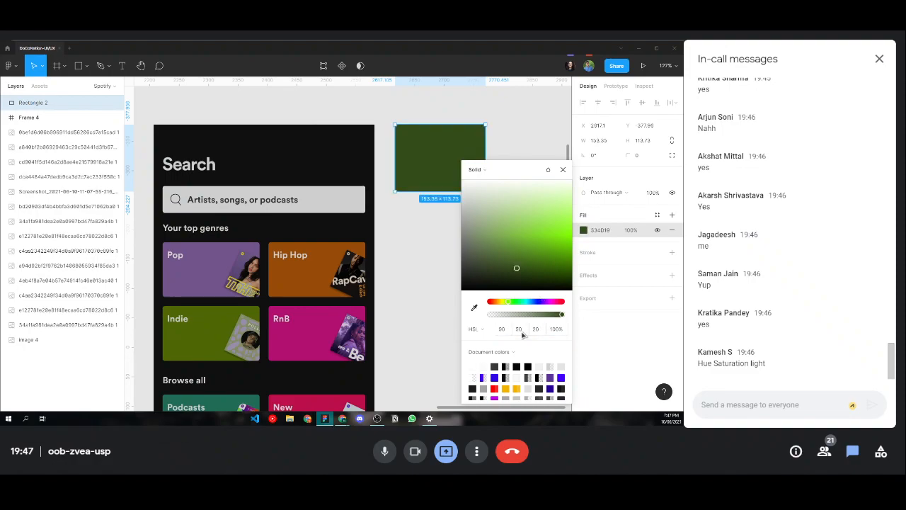
# - Set the lightness of the rectangle's fill to 50
pyautogui.click(522, 330)
pyautogui.click(540, 331)
pyautogui.write('50')
pyautogui.press('Return')
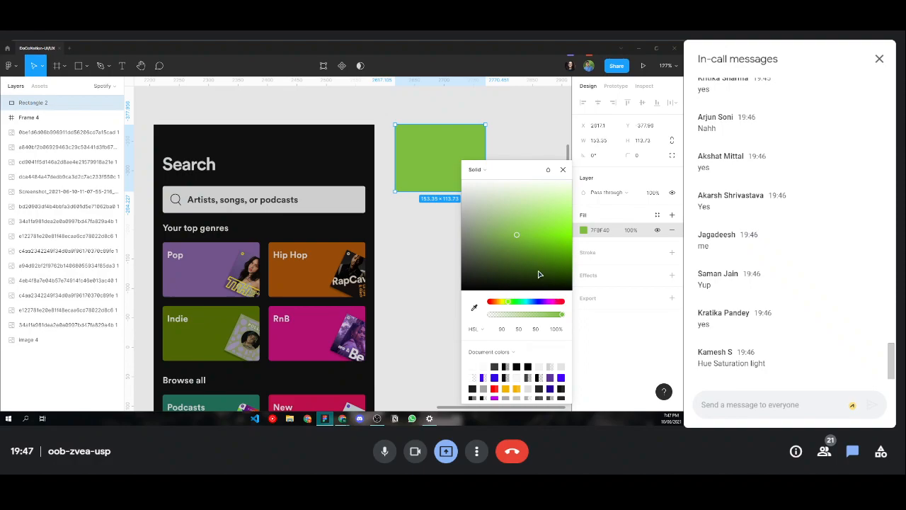
# - Move the green rectangle closer to the Search screen and slightly lower, to about X 2597, Y -339
pyautogui.scroll(-3, 302, 277)
pyautogui.scroll(3, 320, 296)
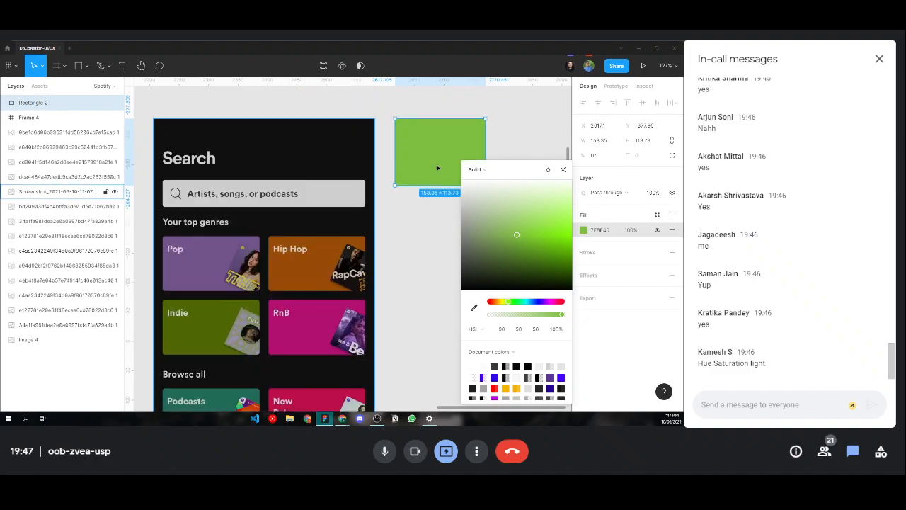
pyautogui.moveTo(435, 154); pyautogui.dragTo(421, 176)
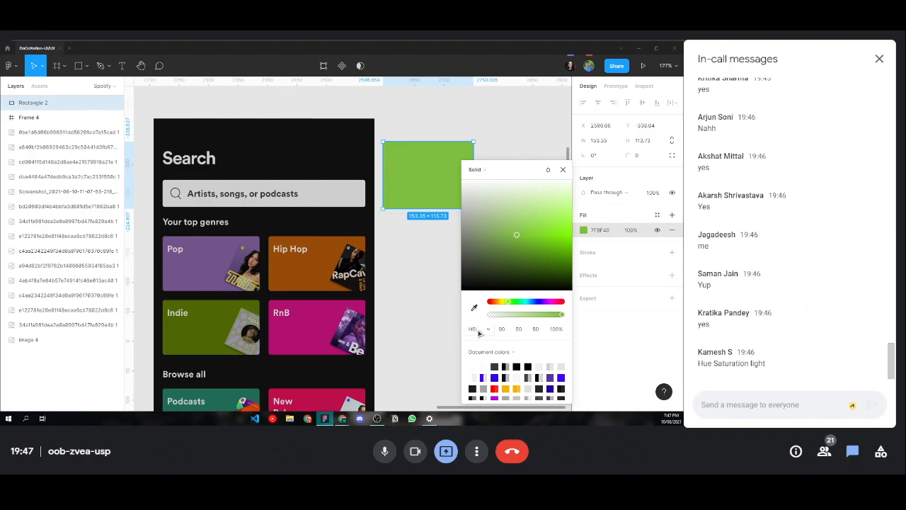
# - Review the available colour formats, keep HSL, and close the fill colour settings with nothing selected
pyautogui.click(486, 330)
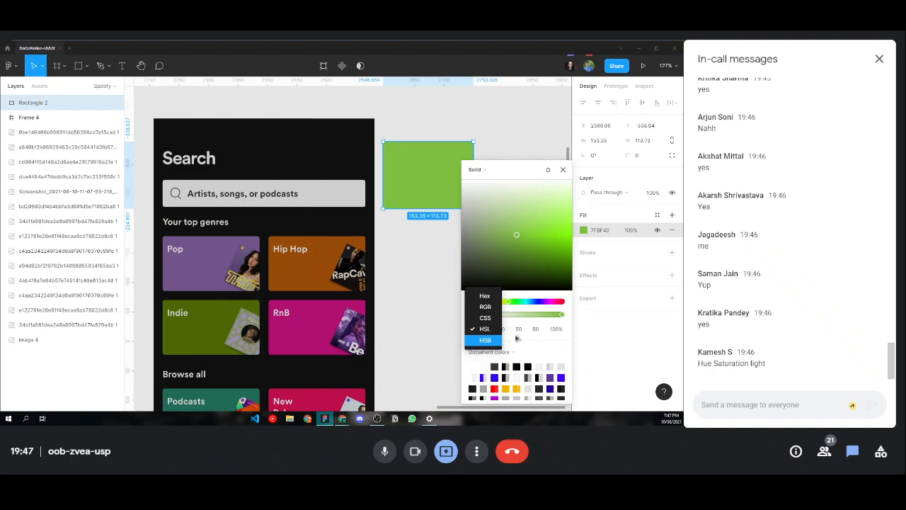
pyautogui.click(488, 331)
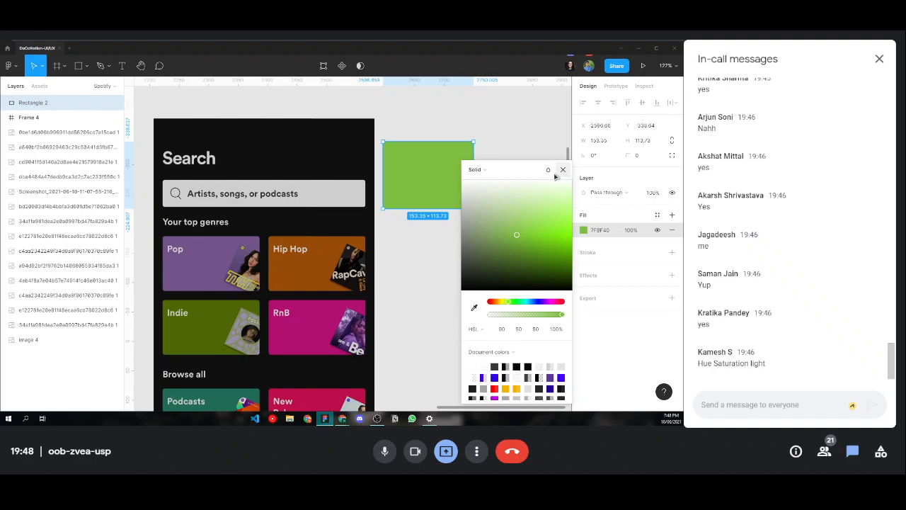
pyautogui.click(562, 171)
pyautogui.click(481, 233)
# - Delete the green sample rectangle beside the Search screen
pyautogui.hscroll(-5, 482, 233)
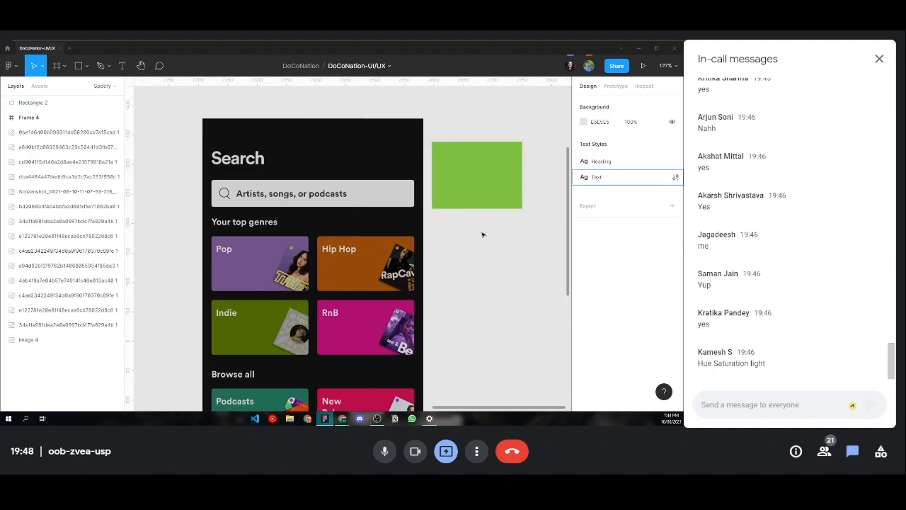
pyautogui.hscroll(3, 515, 173)
pyautogui.click(513, 176)
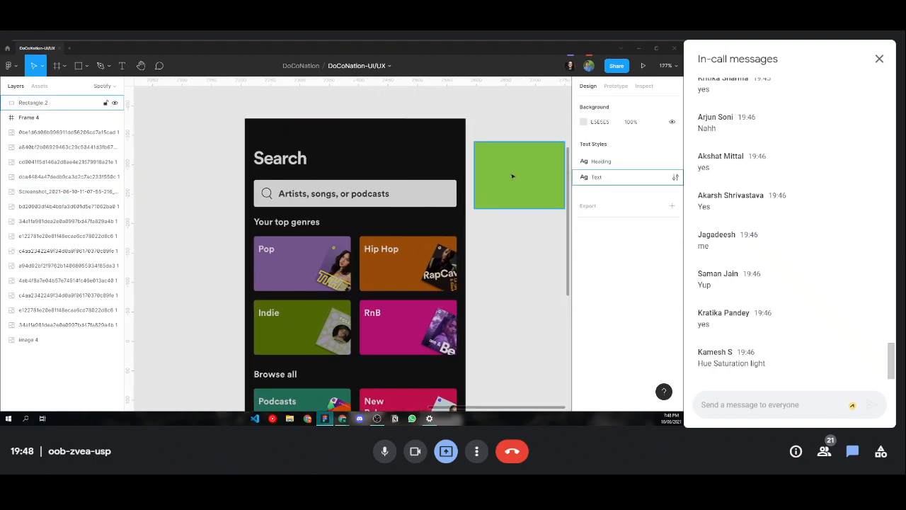
pyautogui.press('Delete')
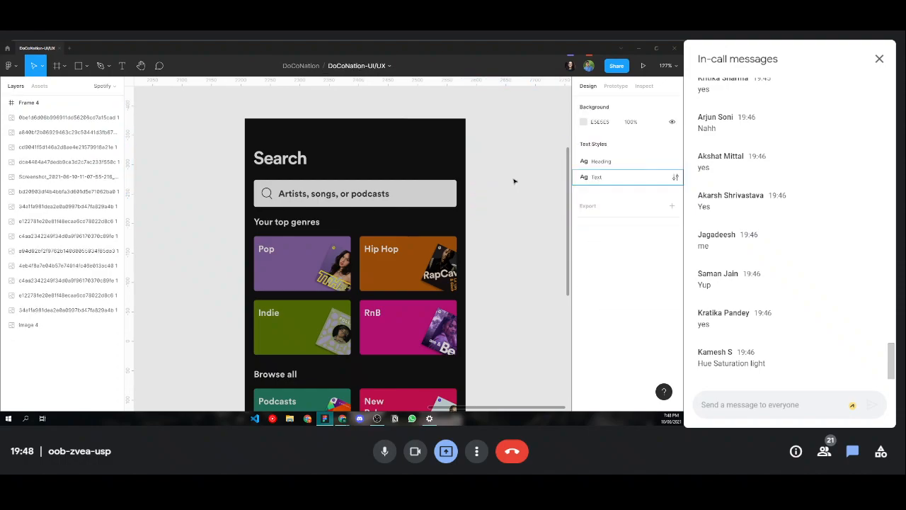
# - Examine the whole Search screen design, from its header and search field to the bottom navigation bar
pyautogui.scroll(-5, 359, 251)
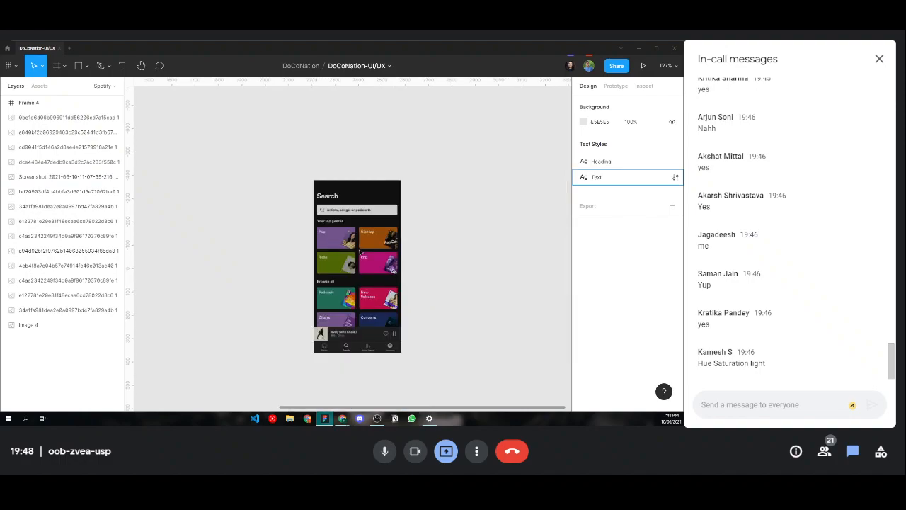
pyautogui.scroll(5, 359, 252)
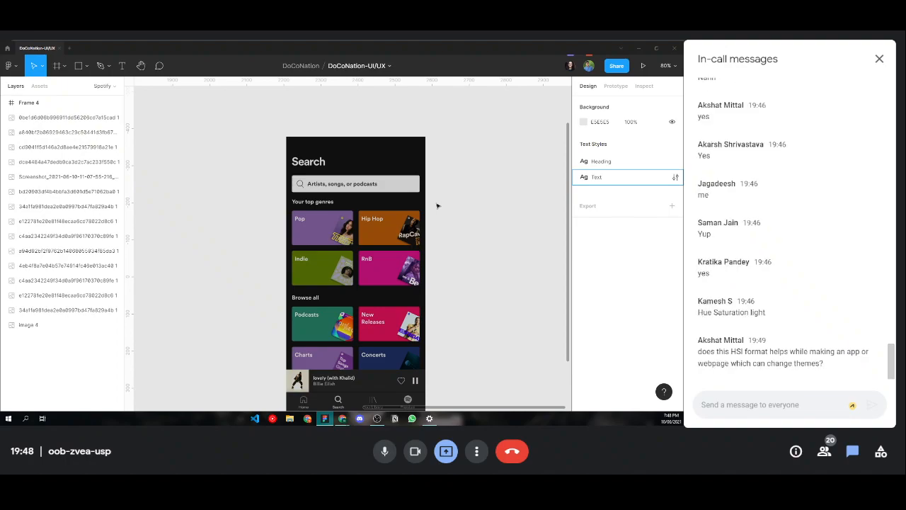
pyautogui.scroll(-2, 397, 203)
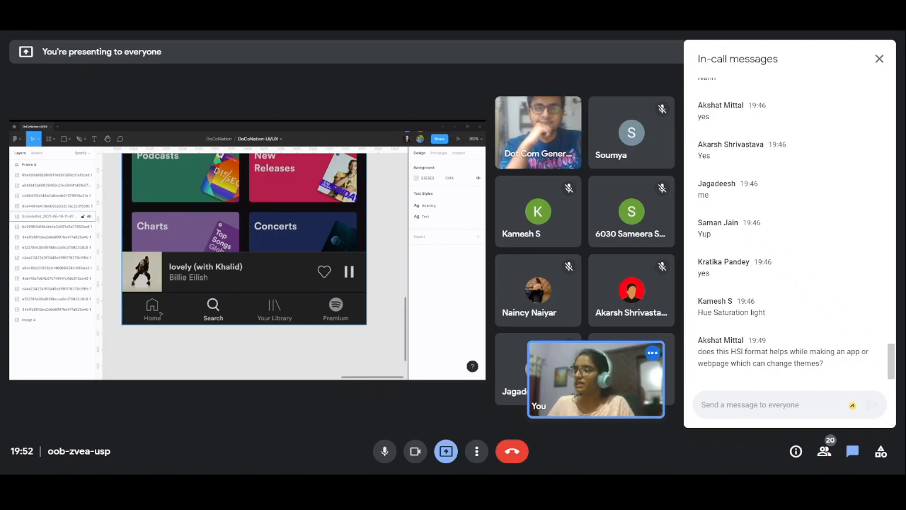
pyautogui.click(235, 311)
pyautogui.scroll(-3, 235, 311)
pyautogui.scroll(3, 235, 311)
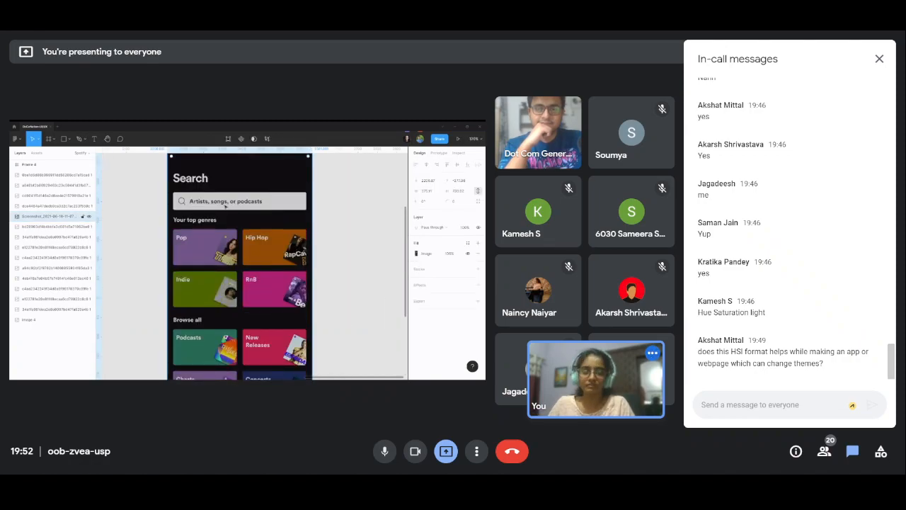
pyautogui.scroll(-2, 234, 213)
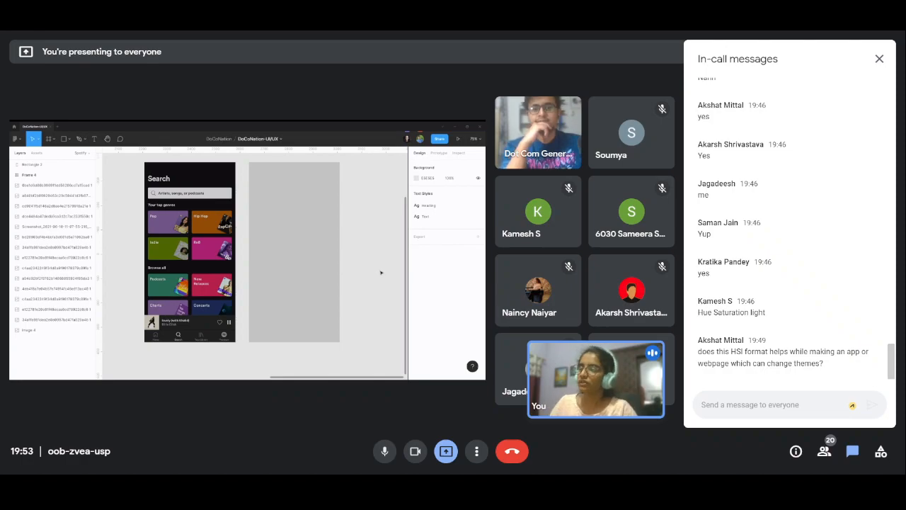
# - Draw a rectangle over the lower two-thirds of the grey rectangle at its full width and fill it with black
pyautogui.press('r')
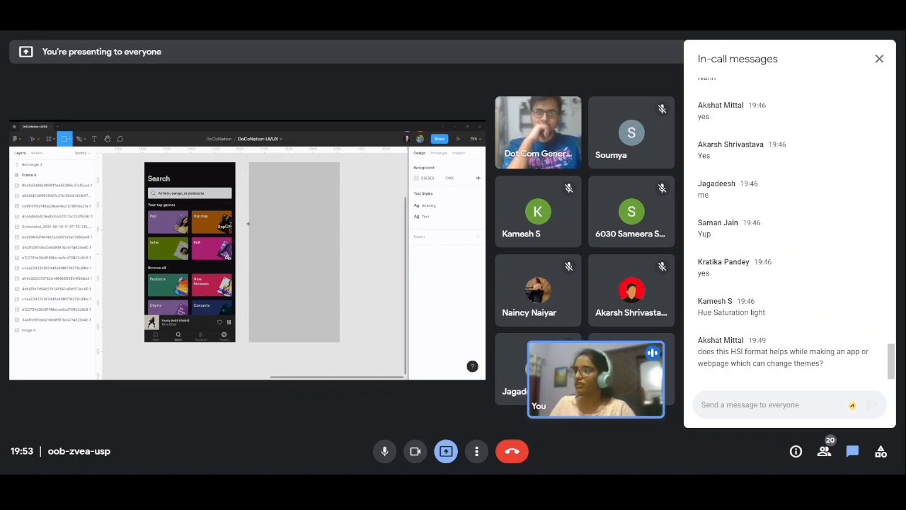
pyautogui.moveTo(248, 224); pyautogui.dragTo(340, 342)
pyautogui.click(416, 253)
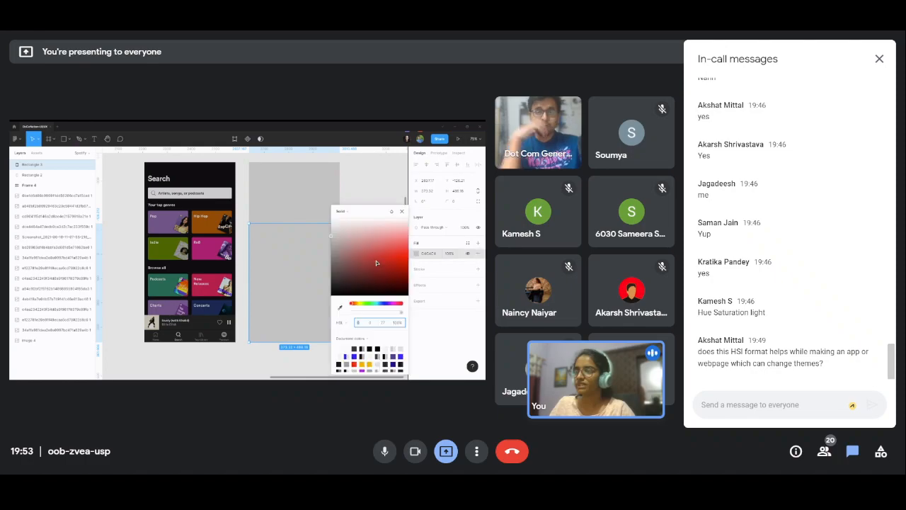
pyautogui.click(334, 283)
pyautogui.click(332, 294)
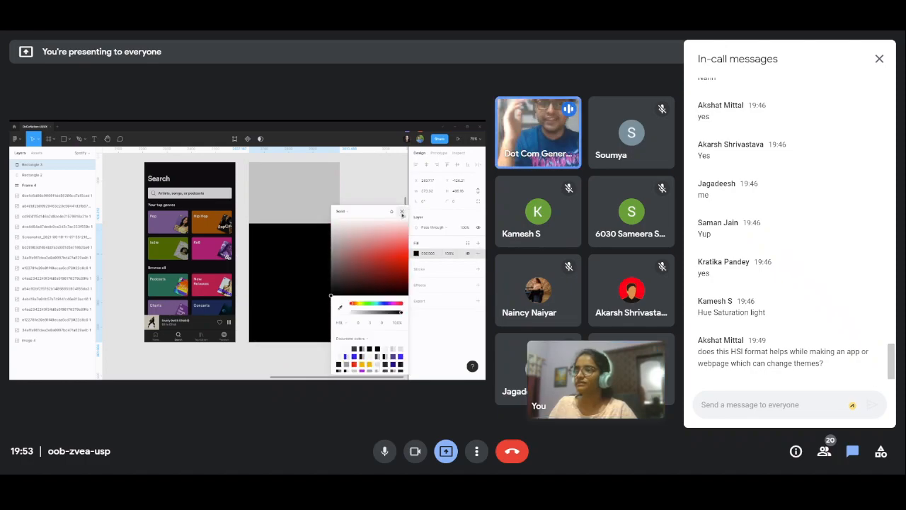
pyautogui.click(401, 212)
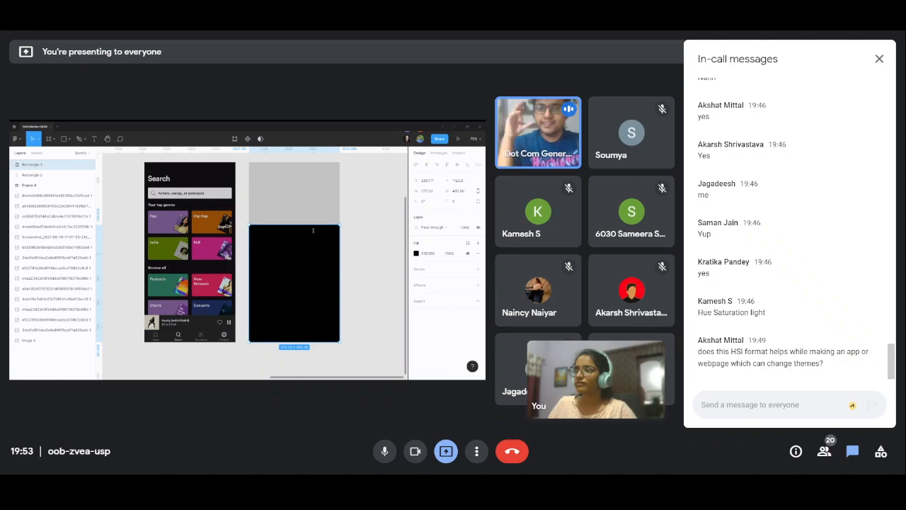
# - Shorten the black rectangle from its upper edge and bend that edge upward into a shallow arc
pyautogui.moveTo(313, 230); pyautogui.dragTo(316, 241)
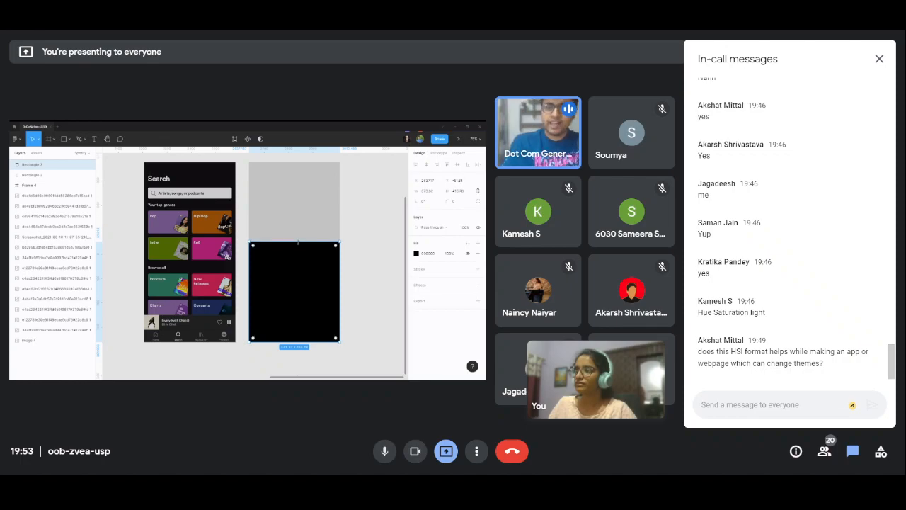
pyautogui.doubleClick(298, 243)
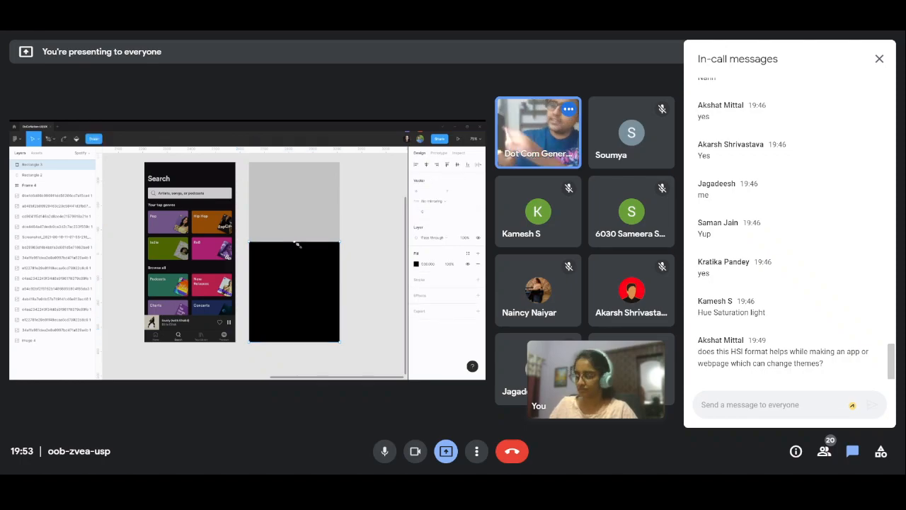
pyautogui.keyDown('ctrl'); pyautogui.moveTo(295, 242); pyautogui.dragTo(296, 232); pyautogui.keyUp('ctrl')
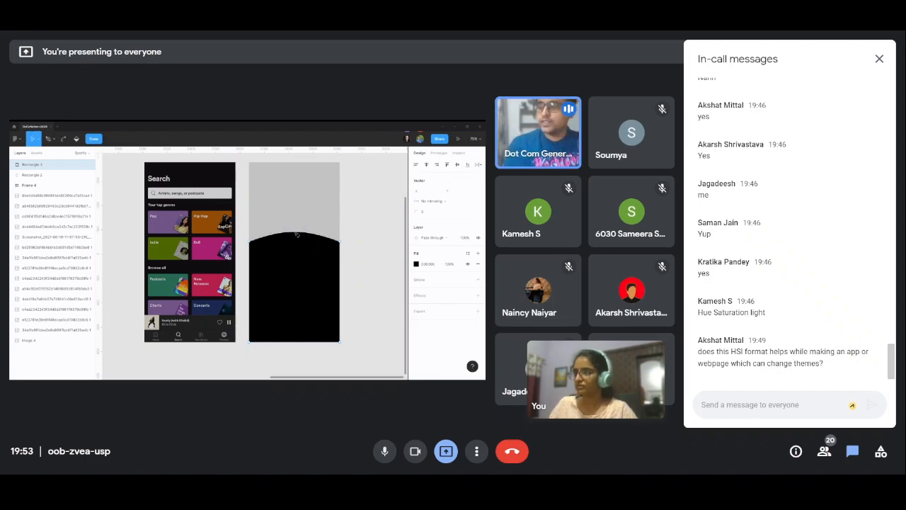
pyautogui.click(365, 237)
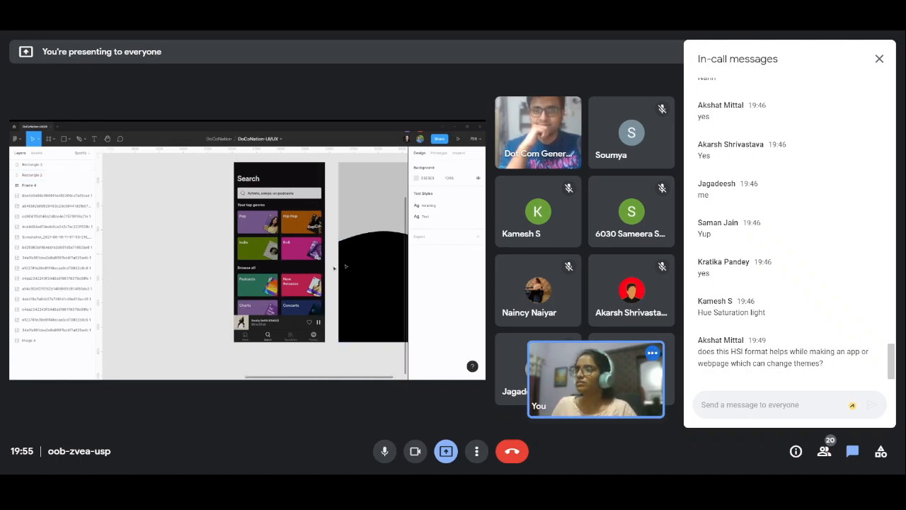
# - Examine the Search screen's now-playing bar, bottom navigation icons and labels, and Browse all tiles
pyautogui.scroll(5, 301, 357)
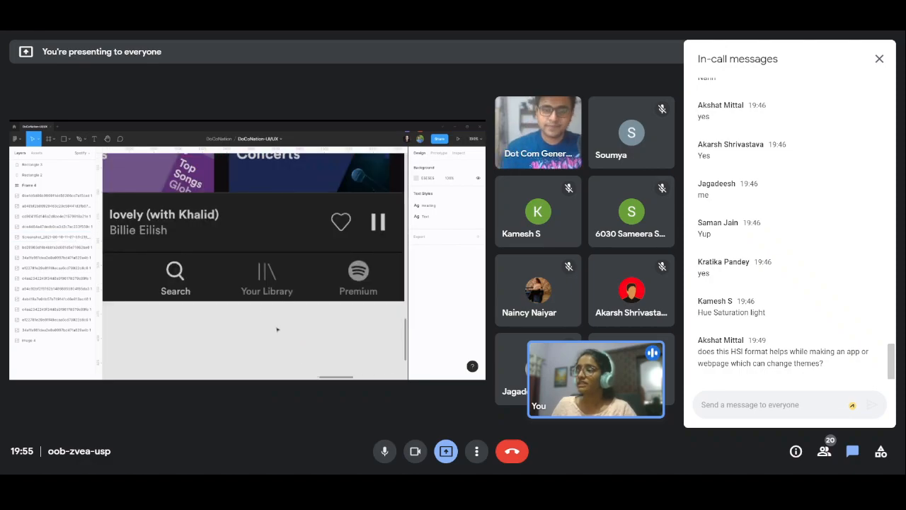
pyautogui.scroll(-3, 276, 329)
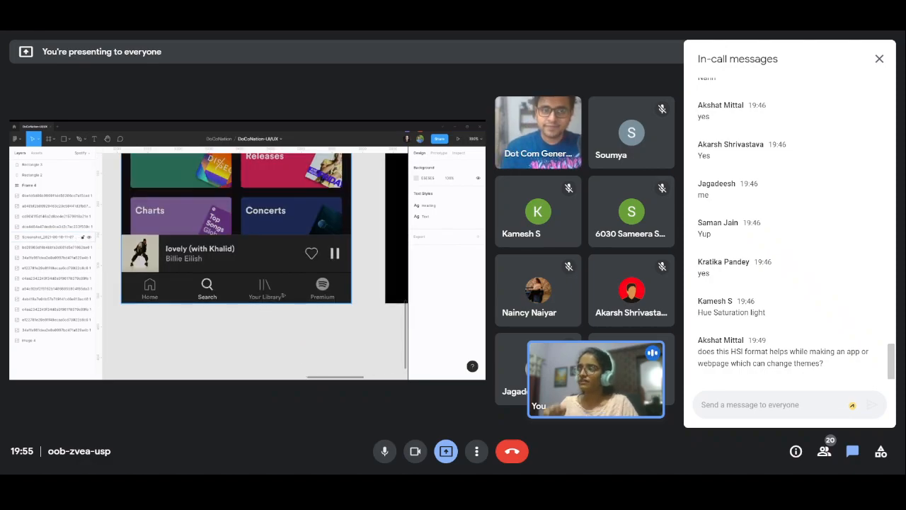
pyautogui.hscroll(-2, 278, 270)
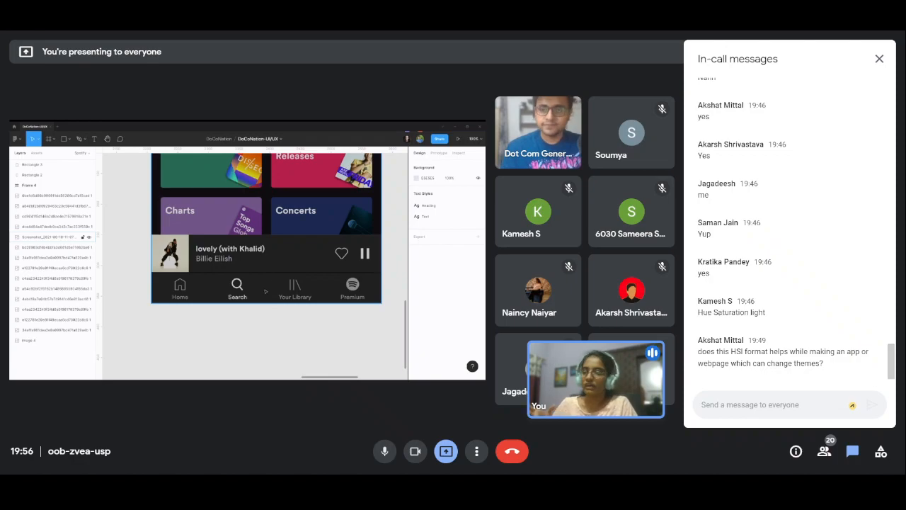
pyautogui.click(300, 296)
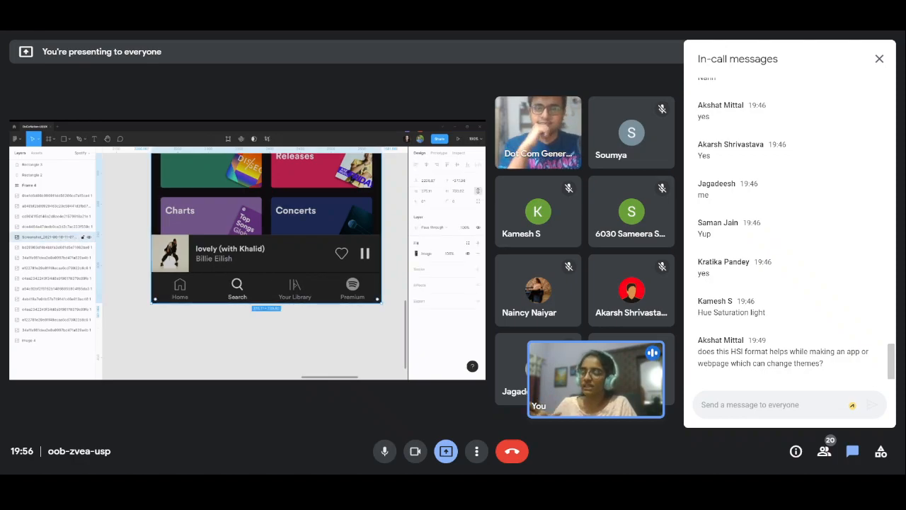
pyautogui.click(301, 312)
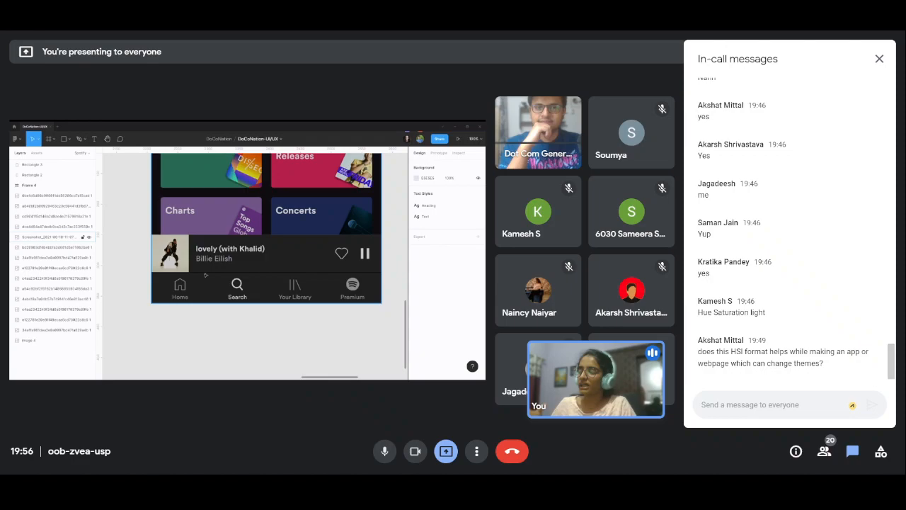
pyautogui.scroll(3, 362, 296)
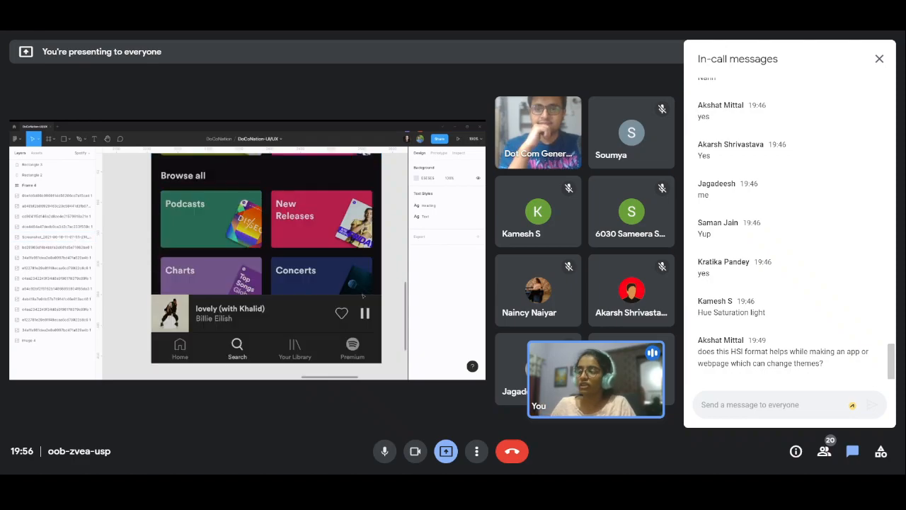
pyautogui.scroll(-2, 362, 297)
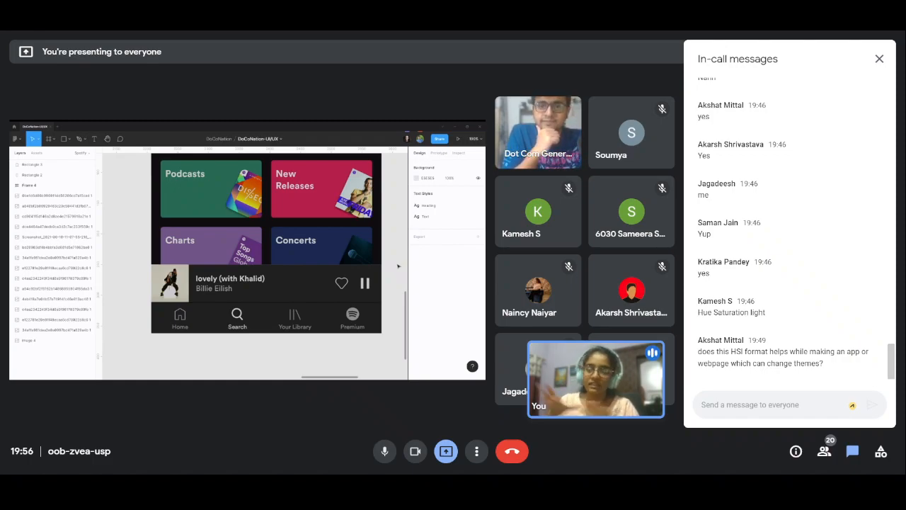
pyautogui.scroll(2, 319, 297)
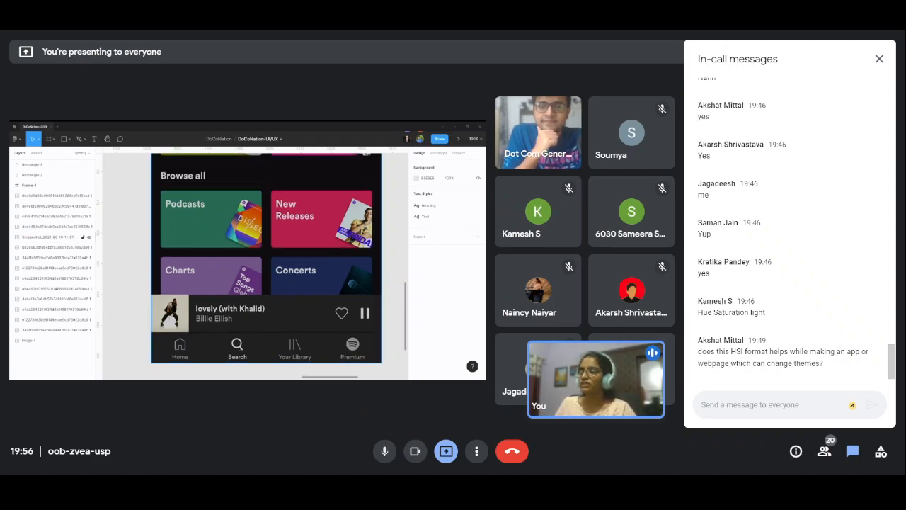
pyautogui.scroll(-2, 382, 288)
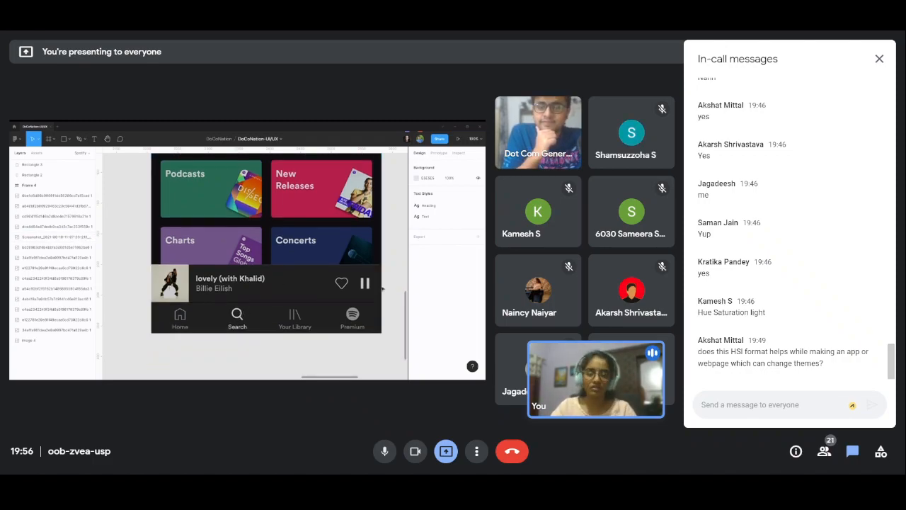
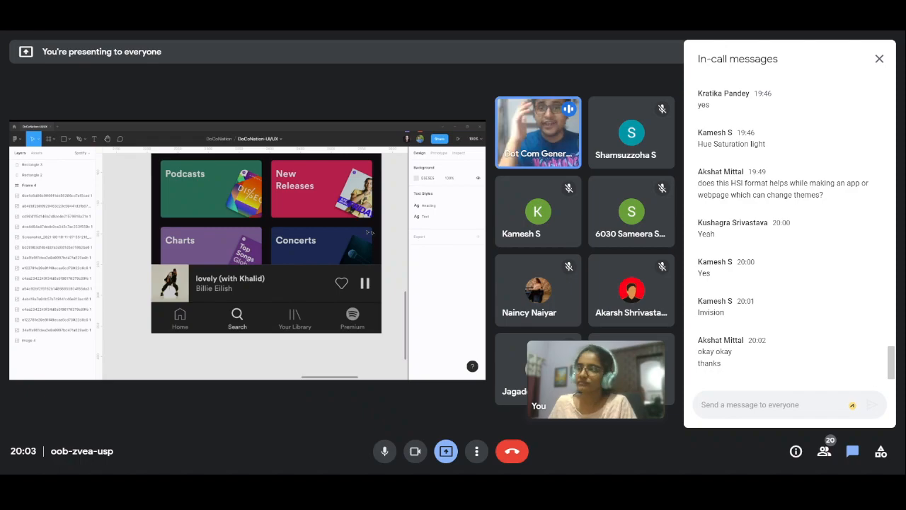
# - Delete the grey rectangle and the black arched shape beside the Search screen
pyautogui.scroll(2, 369, 233)
pyautogui.scroll(-3, 361, 232)
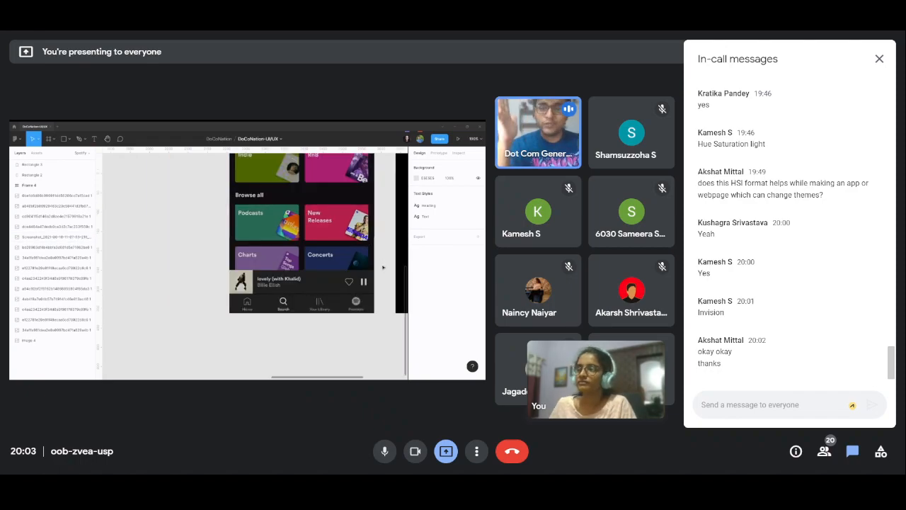
pyautogui.scroll(3, 344, 261)
pyautogui.scroll(-2, 344, 262)
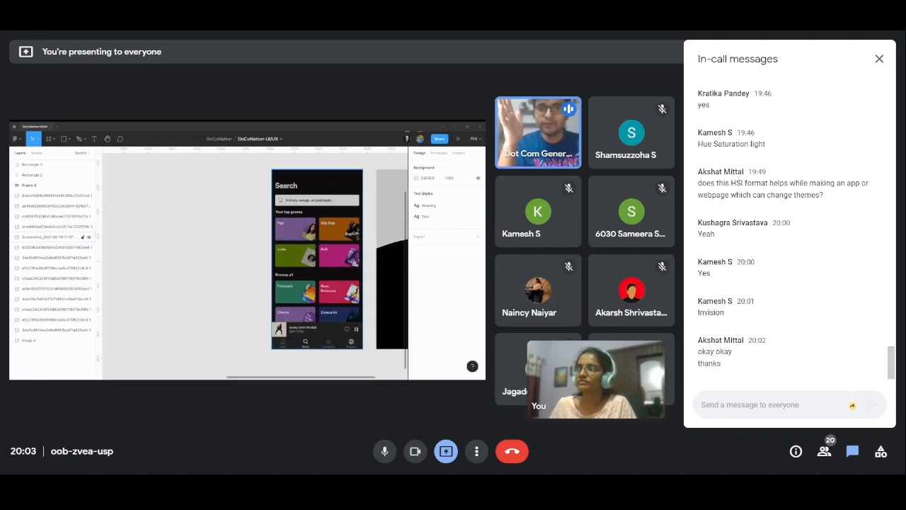
pyautogui.hscroll(3, 361, 230)
pyautogui.hscroll(1, 361, 230)
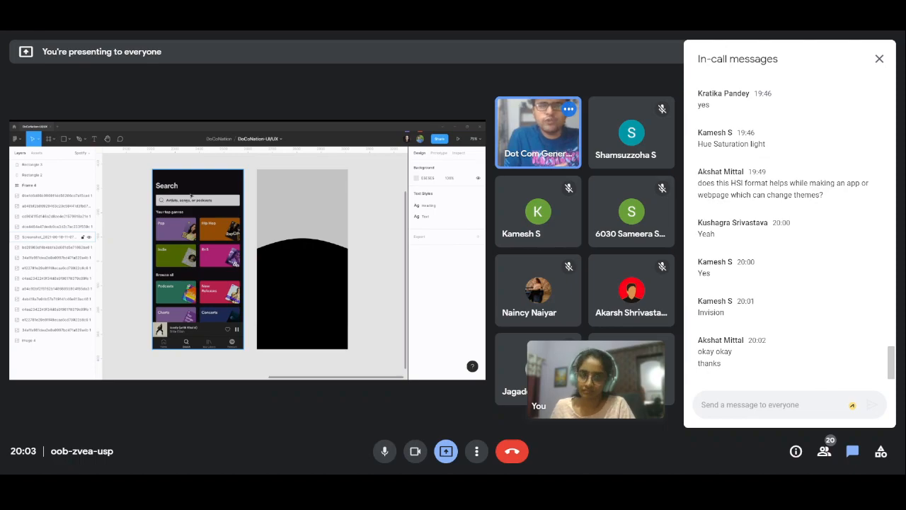
pyautogui.click(358, 267)
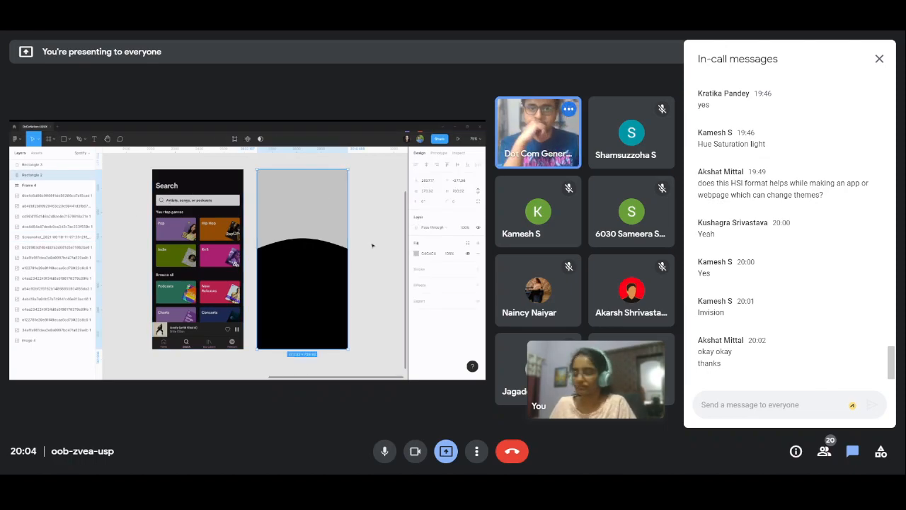
pyautogui.press('Delete')
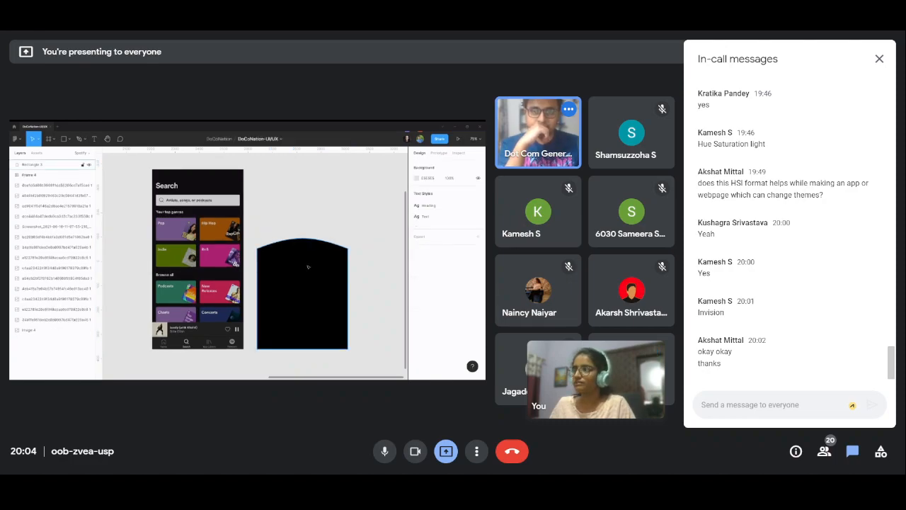
pyautogui.click(307, 267)
pyautogui.press('Delete')
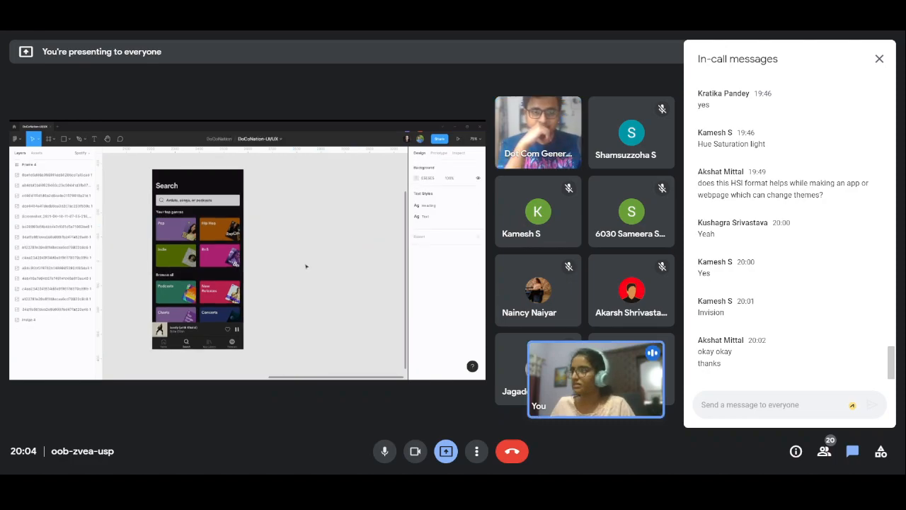
pyautogui.hotkey('shift', '1')
pyautogui.scroll(2, 273, 234)
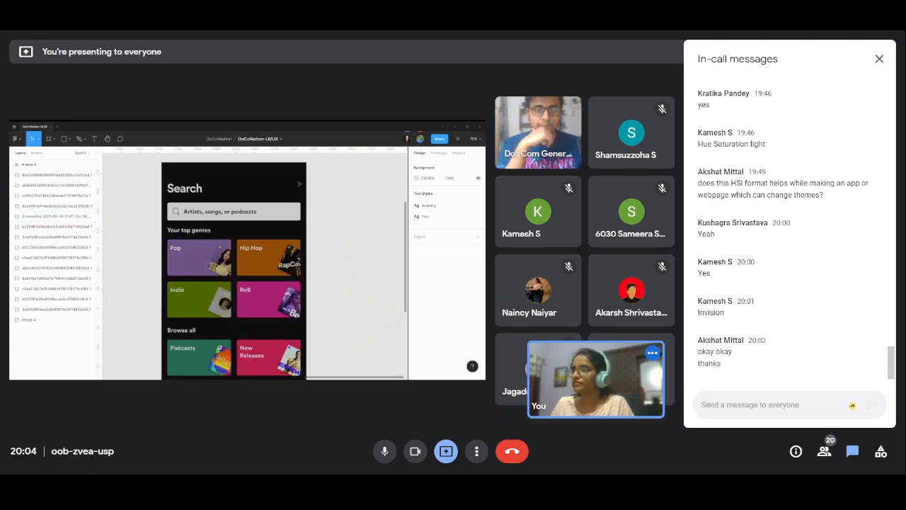
pyautogui.scroll(-3, 242, 182)
pyautogui.scroll(1, 297, 206)
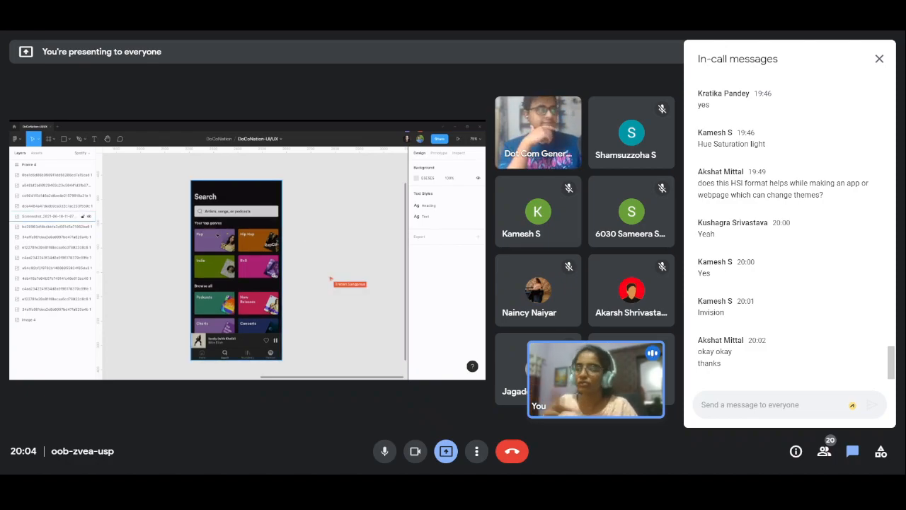
pyautogui.scroll(3, 215, 314)
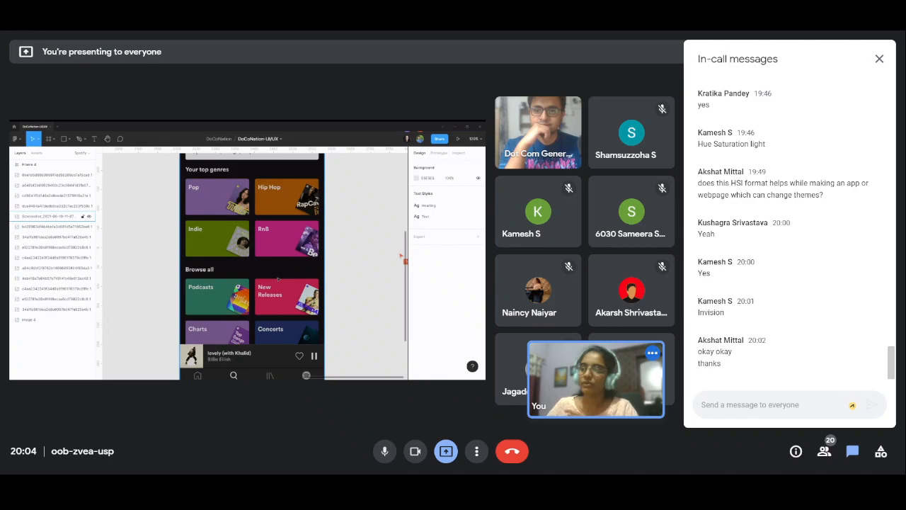
# - Examine the Search screen from its heading and search bar through the genre and Browse all tiles to the navigation bar
pyautogui.scroll(3, 277, 278)
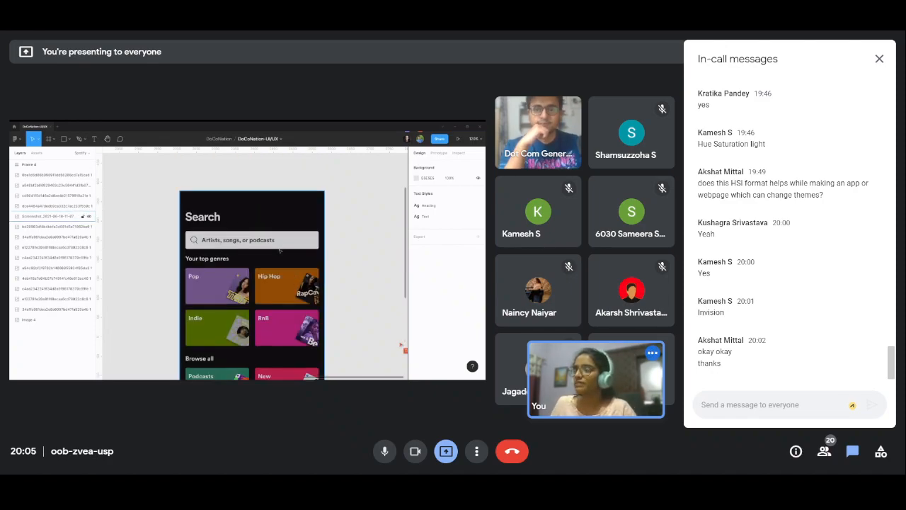
pyautogui.scroll(2, 279, 249)
pyautogui.hscroll(-1, 281, 249)
pyautogui.scroll(1, 285, 246)
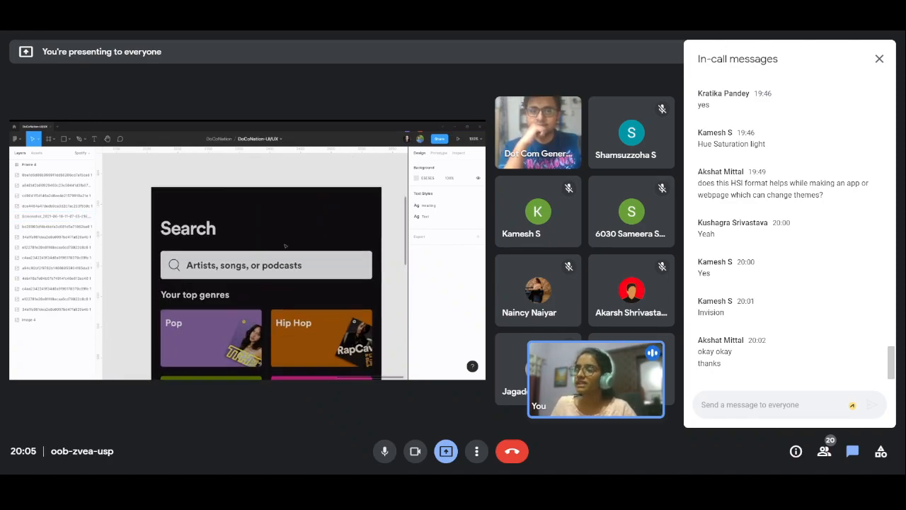
pyautogui.scroll(-1, 285, 245)
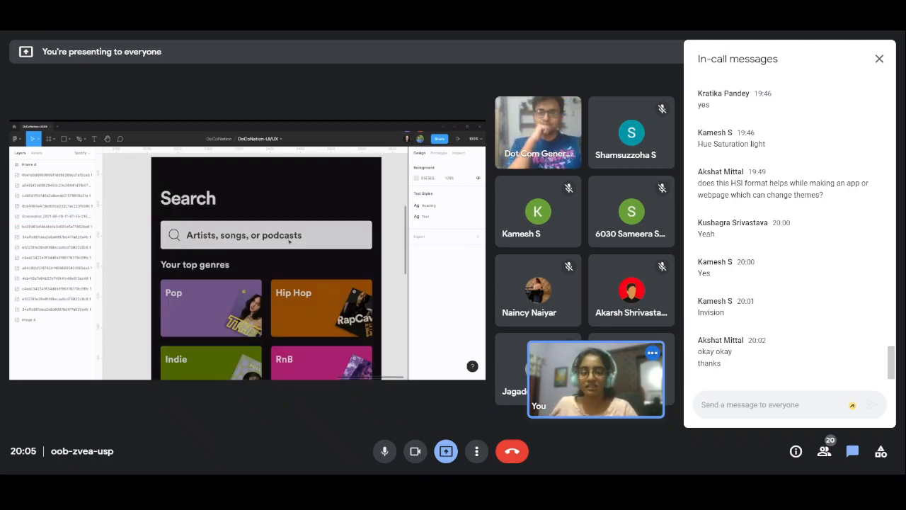
pyautogui.scroll(-2, 289, 242)
pyautogui.scroll(-2, 289, 242)
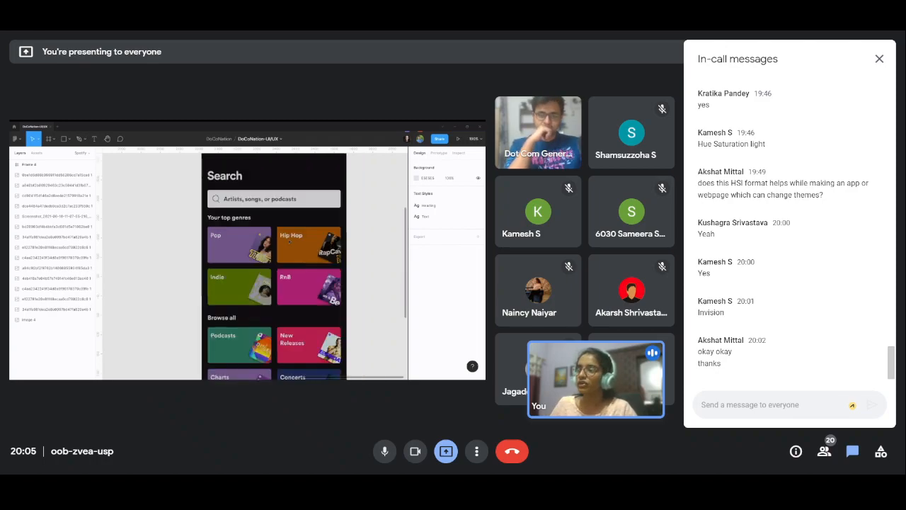
pyautogui.scroll(-1, 290, 242)
pyautogui.scroll(-2, 290, 241)
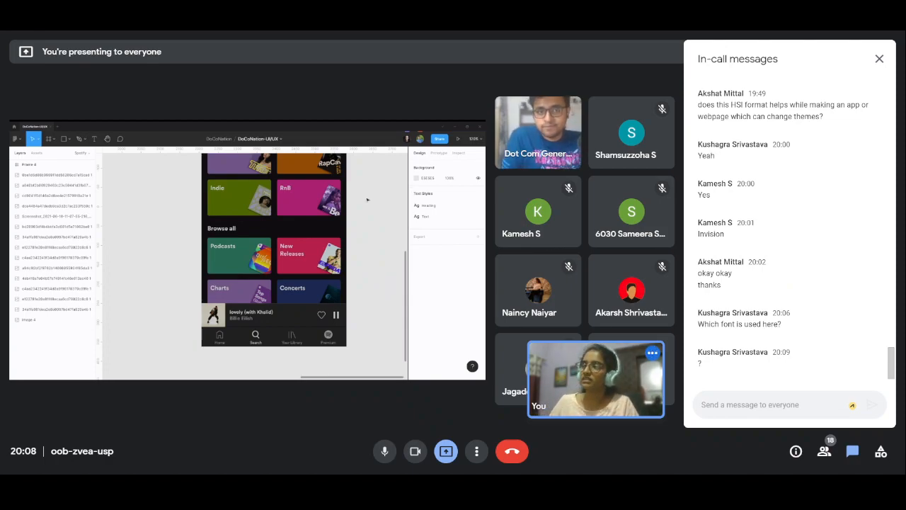
pyautogui.scroll(5, 368, 200)
pyautogui.scroll(-2, 368, 200)
pyautogui.scroll(2, 334, 203)
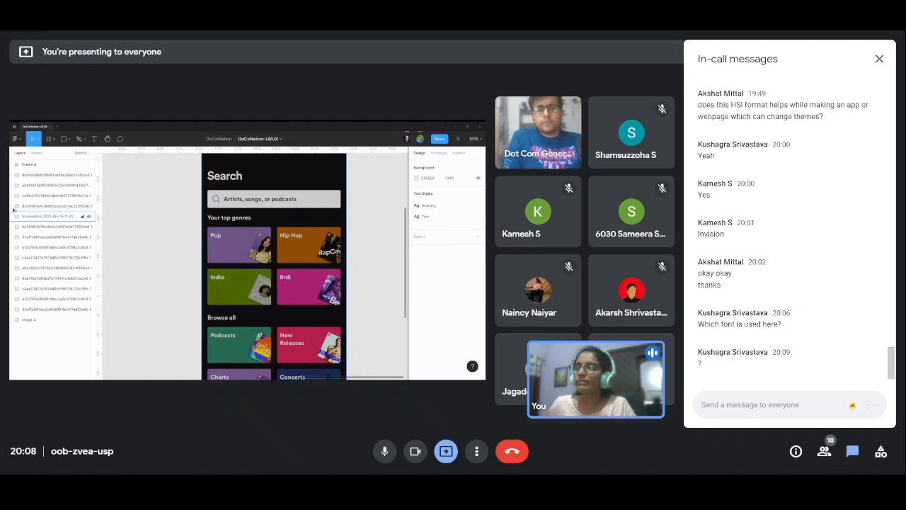
# - Shift the Search screenshot slightly left and down on the canvas and clear its selection
pyautogui.moveTo(267, 212); pyautogui.dragTo(255, 221)
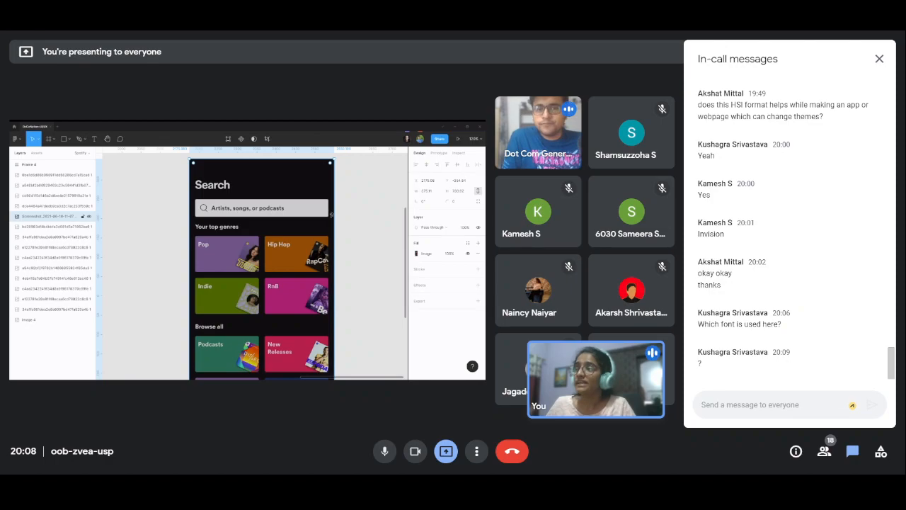
pyautogui.scroll(-3, 296, 228)
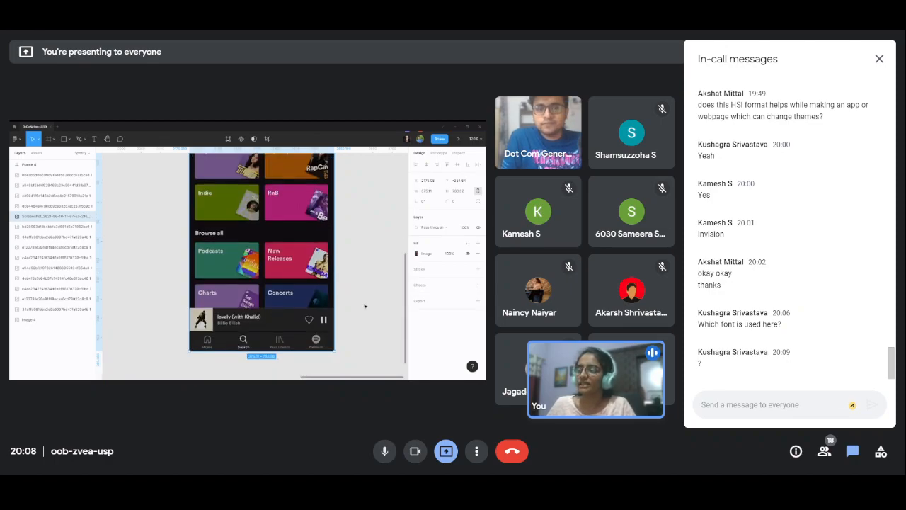
pyautogui.press('Escape')
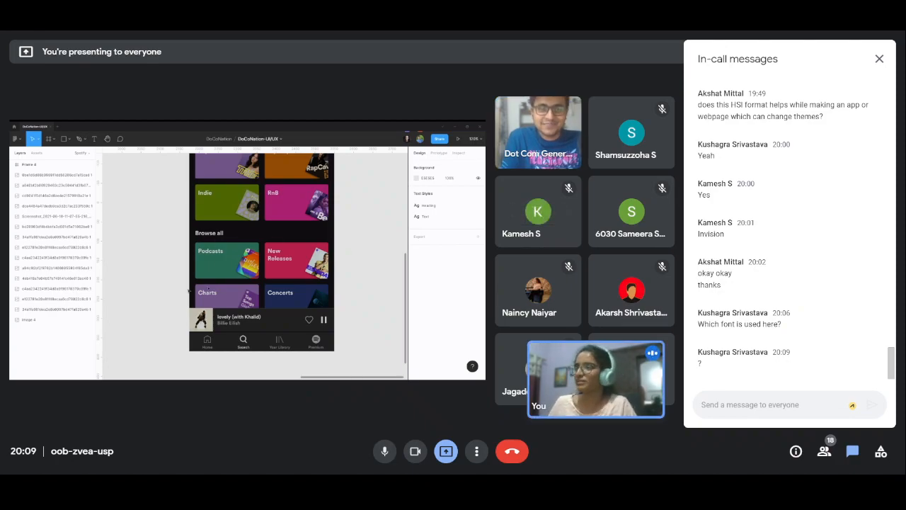
# - Examine the Search screen's typography and overall layout, from the lower tiles to the complete screen at a smaller scale
pyautogui.scroll(2, 244, 280)
pyautogui.scroll(-2, 244, 280)
pyautogui.hscroll(1, 243, 273)
pyautogui.scroll(-1, 241, 264)
pyautogui.scroll(1, 241, 265)
pyautogui.scroll(-1, 241, 263)
pyautogui.hscroll(1, 240, 264)
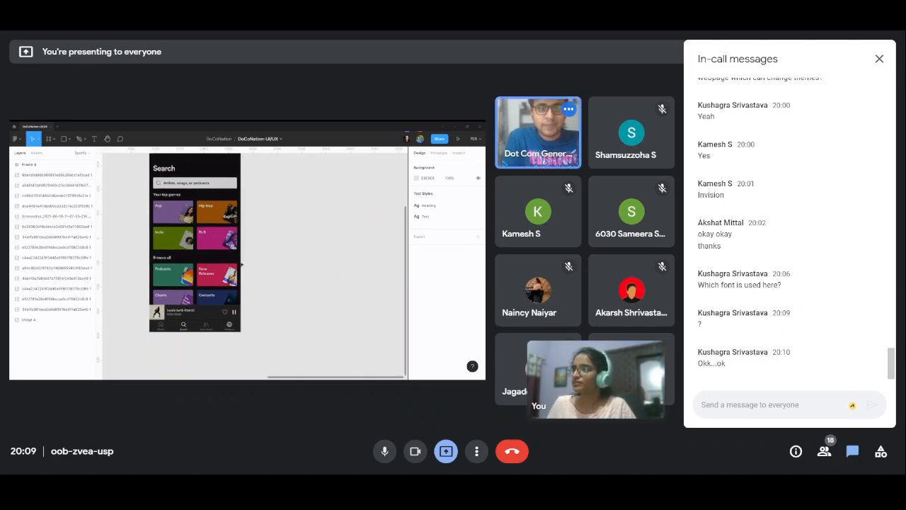
pyautogui.scroll(1, 242, 264)
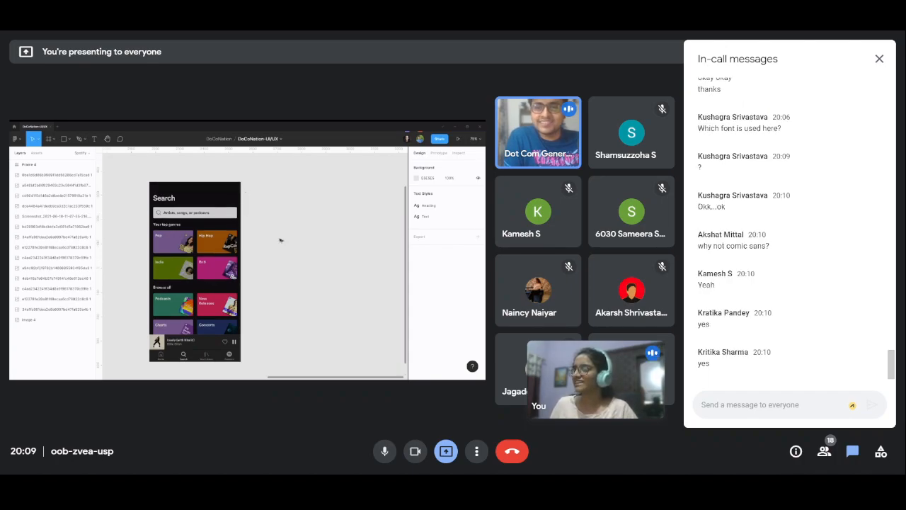
pyautogui.hscroll(-2, 281, 240)
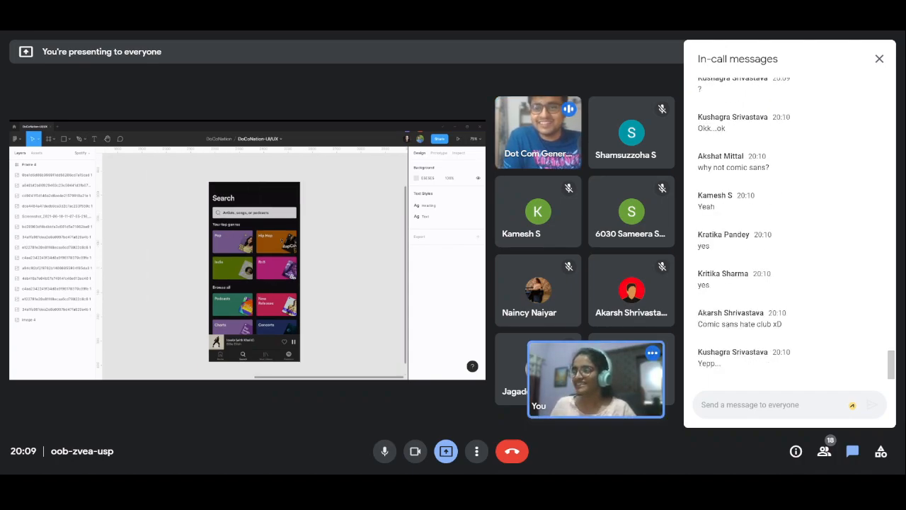
pyautogui.scroll(-2, 281, 240)
pyautogui.scroll(-1, 281, 239)
pyautogui.scroll(1, 281, 240)
pyautogui.hscroll(1, 281, 240)
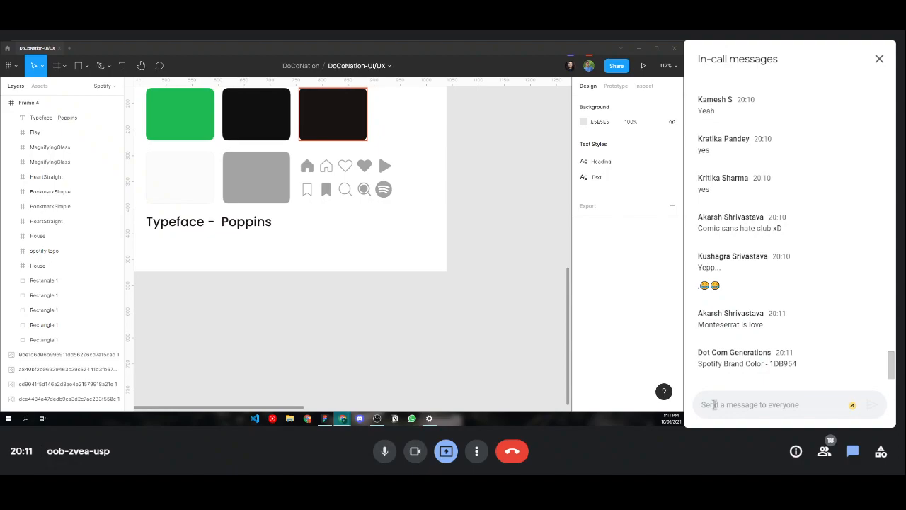
# - Send "phosphor icons" as a message in the call chat
pyautogui.write('phosphor icons')
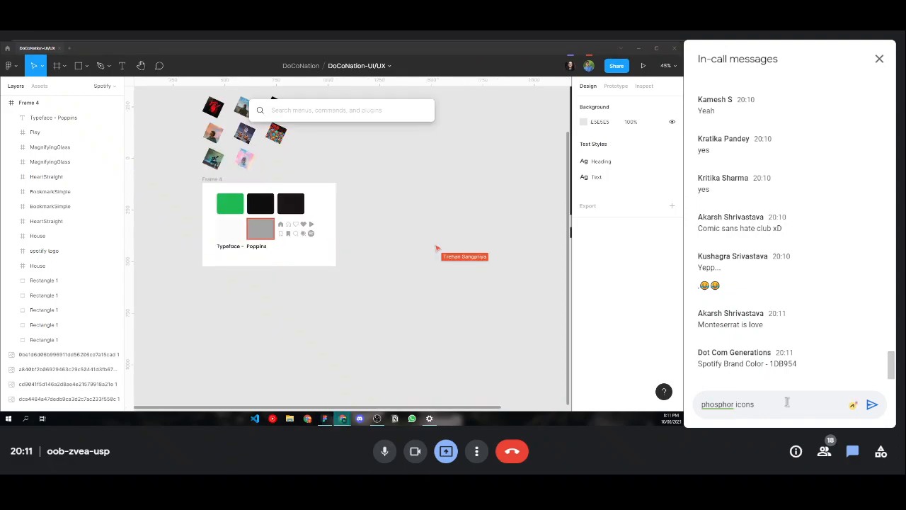
pyautogui.press('Return')
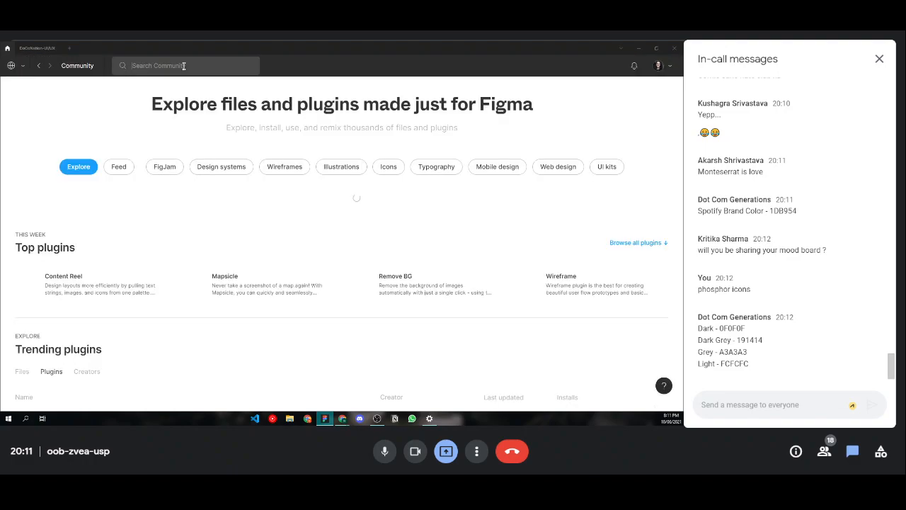
# - Search the Figma Community plugins for "phosphor icon"
pyautogui.write('phospho')
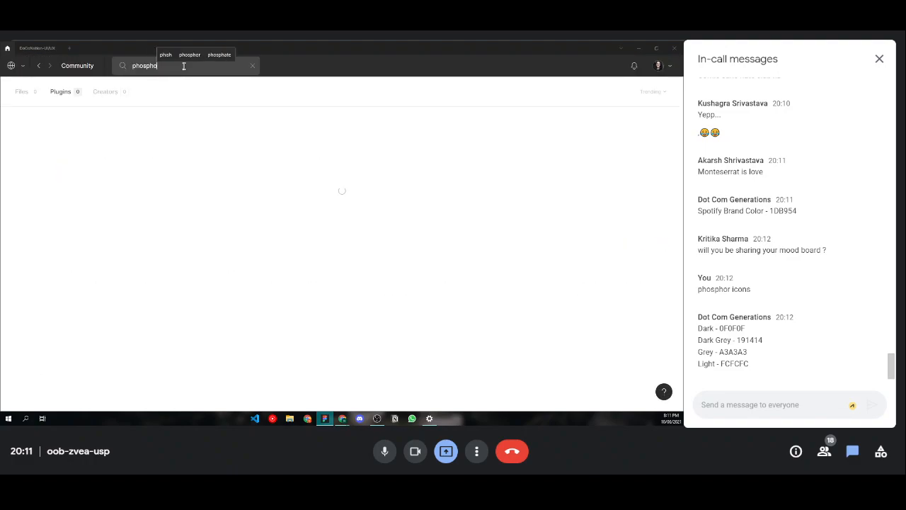
pyautogui.write('r ')
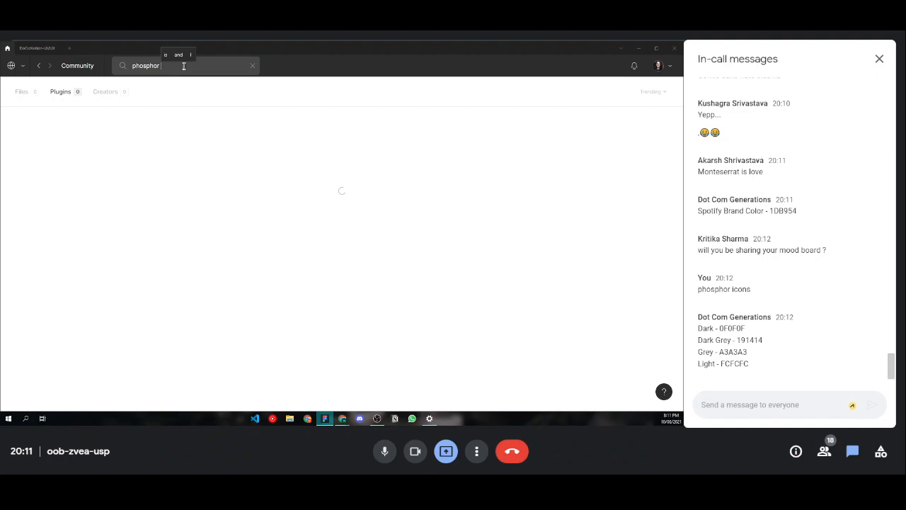
pyautogui.write('icon')
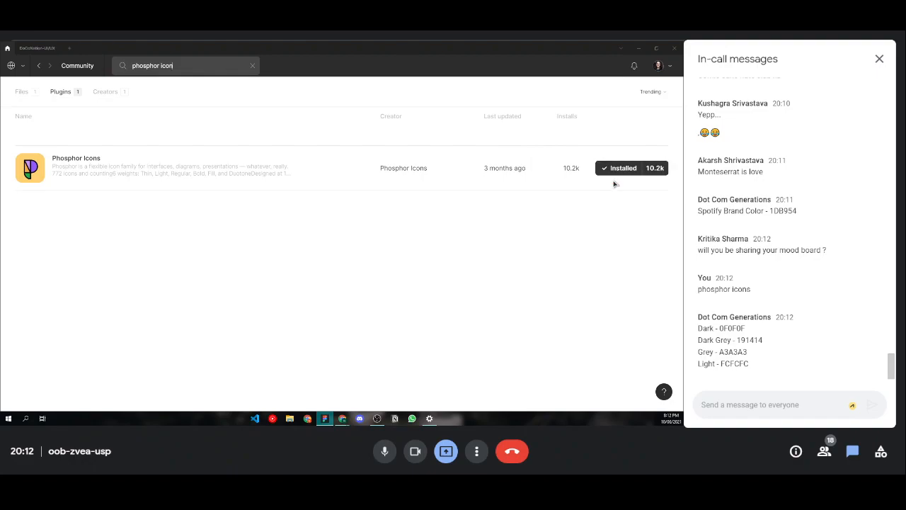
# - Return to the DoCoNation-UI/UX file and point out the tilted album covers above Frame 4 by briefly selecting them
pyautogui.click(32, 49)
pyautogui.hscroll(-1, 398, 228)
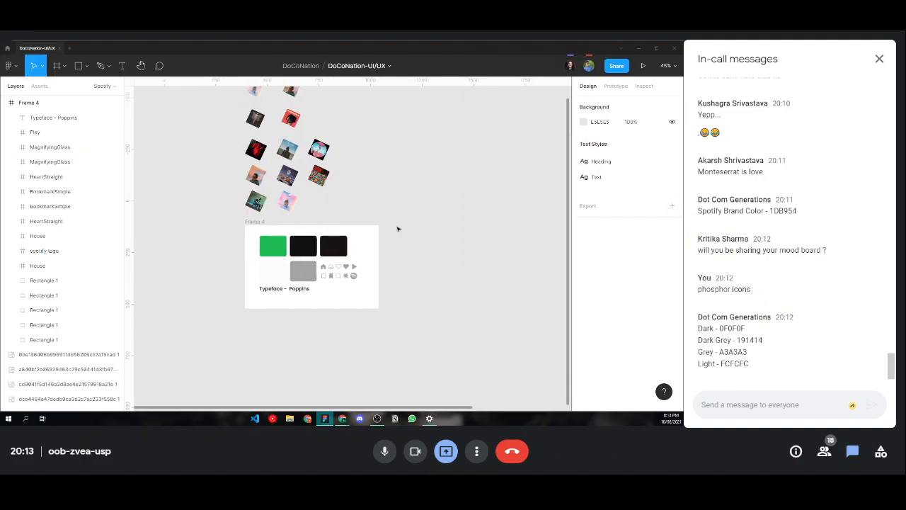
pyautogui.scroll(1, 398, 228)
pyautogui.moveTo(220, 103); pyautogui.dragTo(351, 262)
pyautogui.click(368, 141)
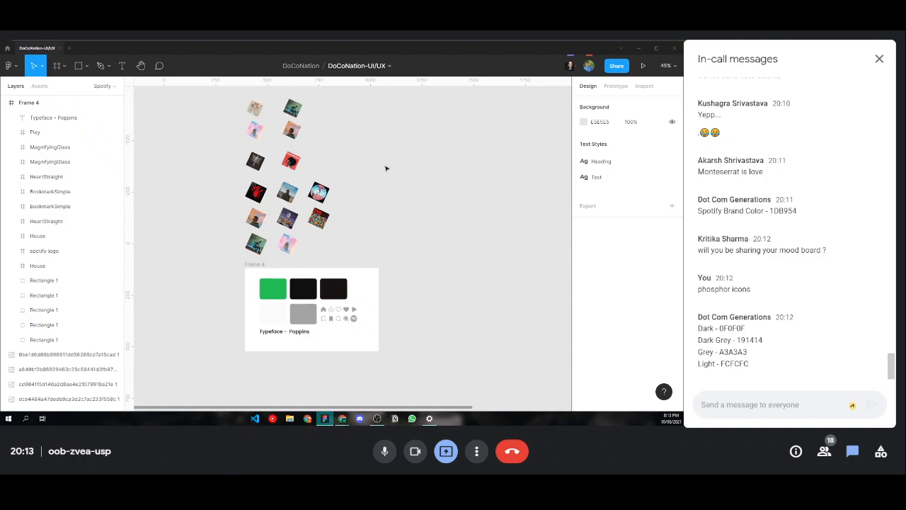
# - Move the Search screenshot close to the right side of Frame 4 and deselect it
pyautogui.scroll(-3, 336, 196)
pyautogui.hscroll(2, 361, 218)
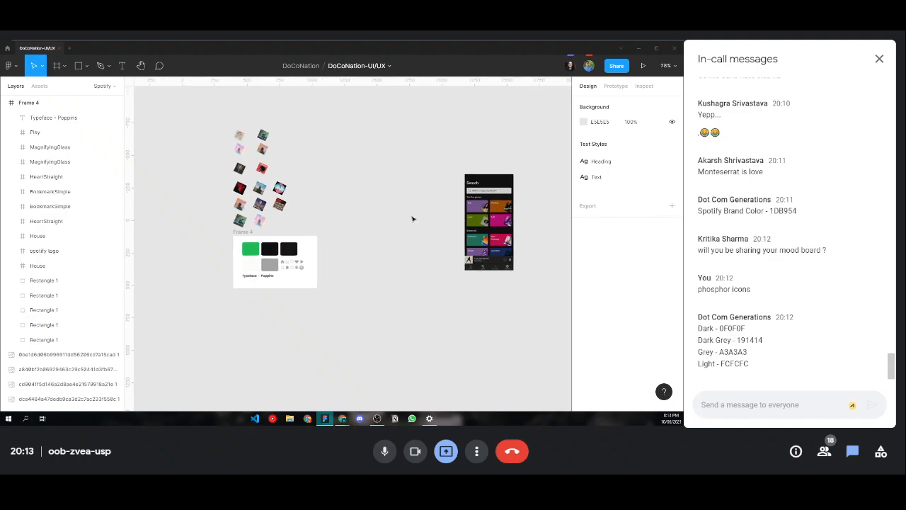
pyautogui.scroll(2, 412, 219)
pyautogui.scroll(-3, 340, 207)
pyautogui.scroll(2, 376, 203)
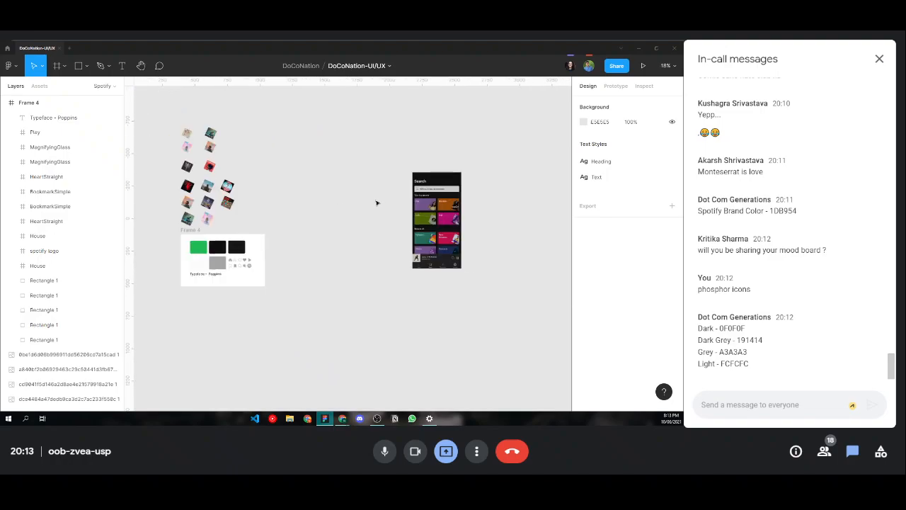
pyautogui.hscroll(-2, 439, 213)
pyautogui.moveTo(479, 215); pyautogui.dragTo(347, 220)
pyautogui.click(329, 108)
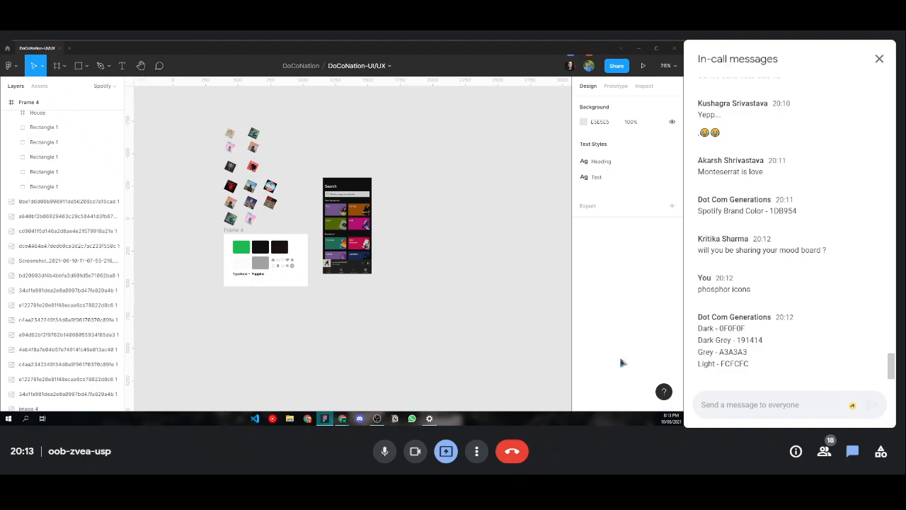
# - Inspect the properties of the third swatch in the upper row of Frame 4
pyautogui.click(277, 251)
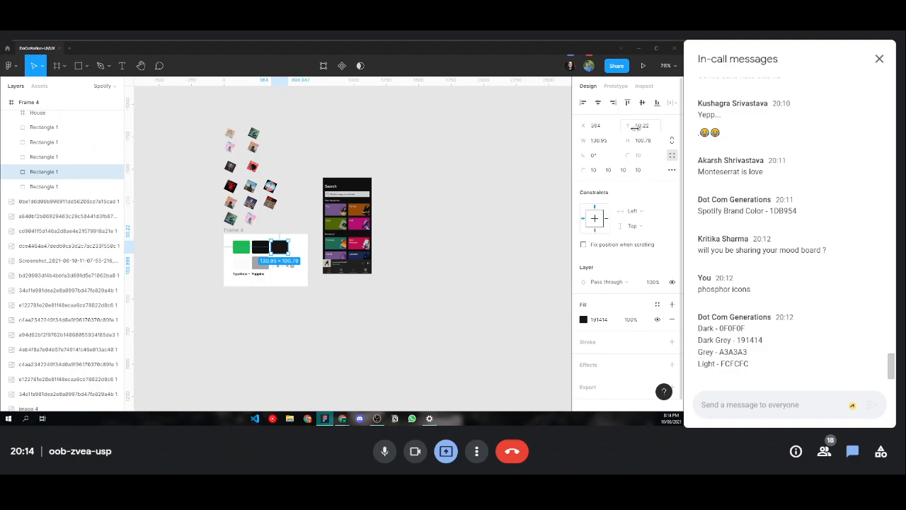
pyautogui.click(536, 121)
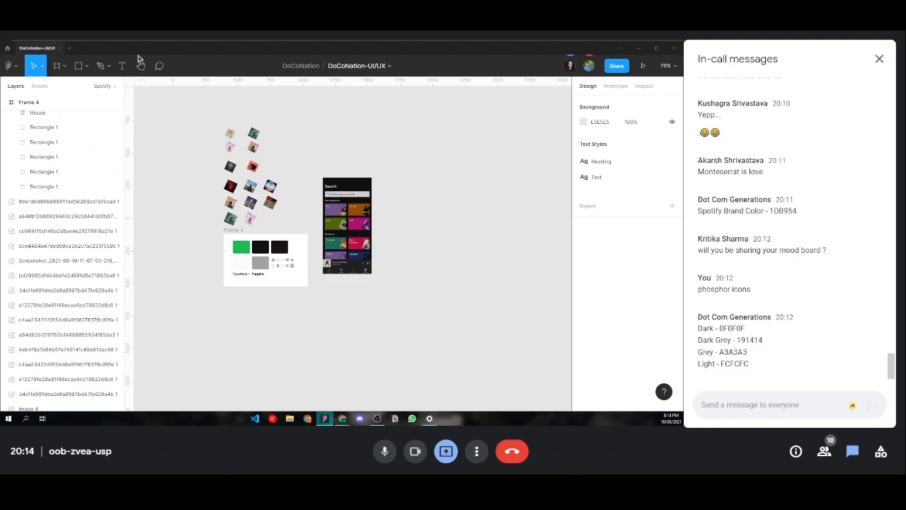
# - Draw a frame about 410 × 792 to the right of the Search screenshot and apply the Google Pixel 2 XL preset, 411 × 823
pyautogui.click(86, 67)
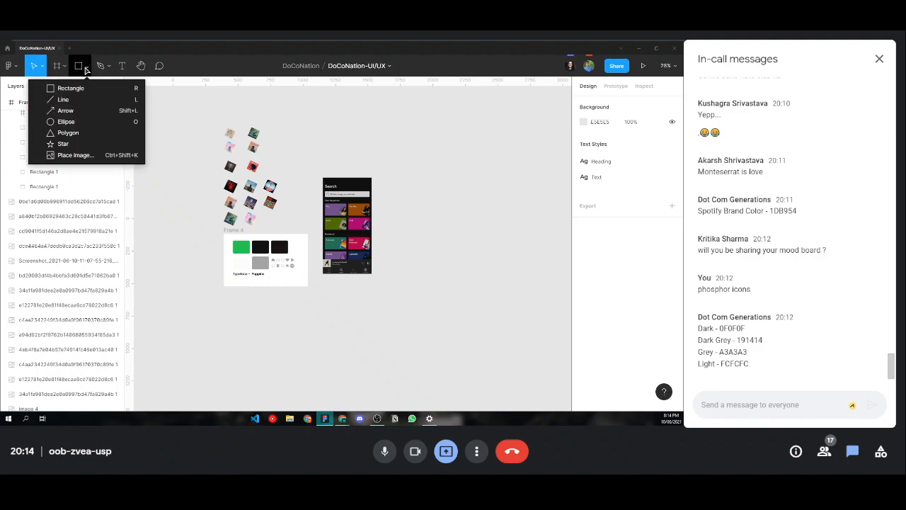
pyautogui.click(78, 66)
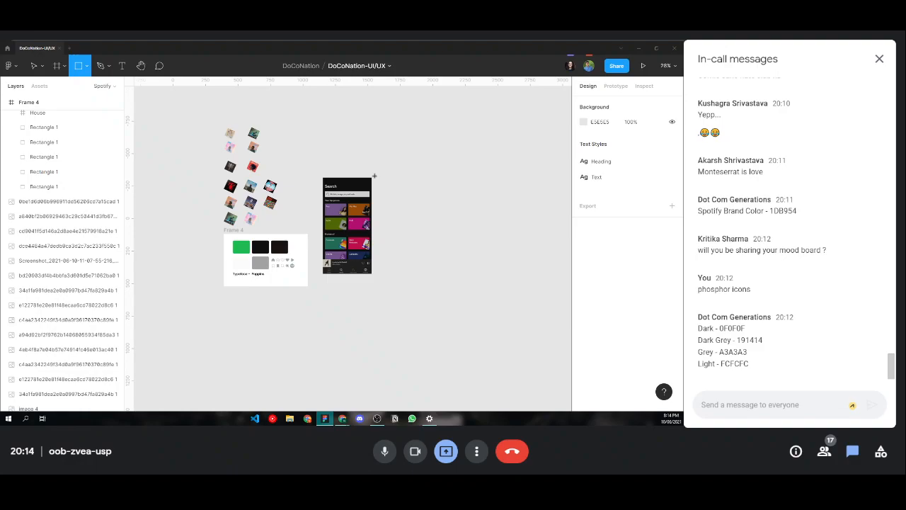
pyautogui.click(63, 68)
pyautogui.moveTo(380, 177); pyautogui.dragTo(436, 283)
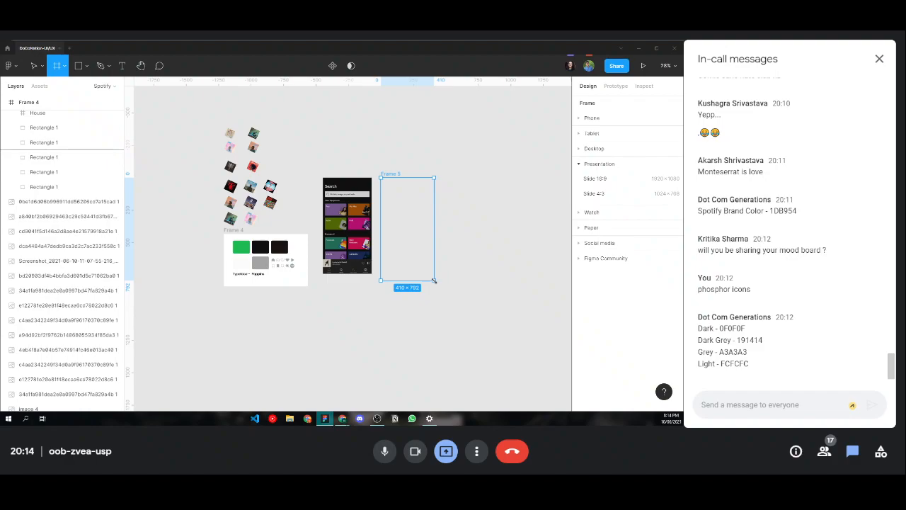
pyautogui.moveTo(435, 281); pyautogui.dragTo(435, 282)
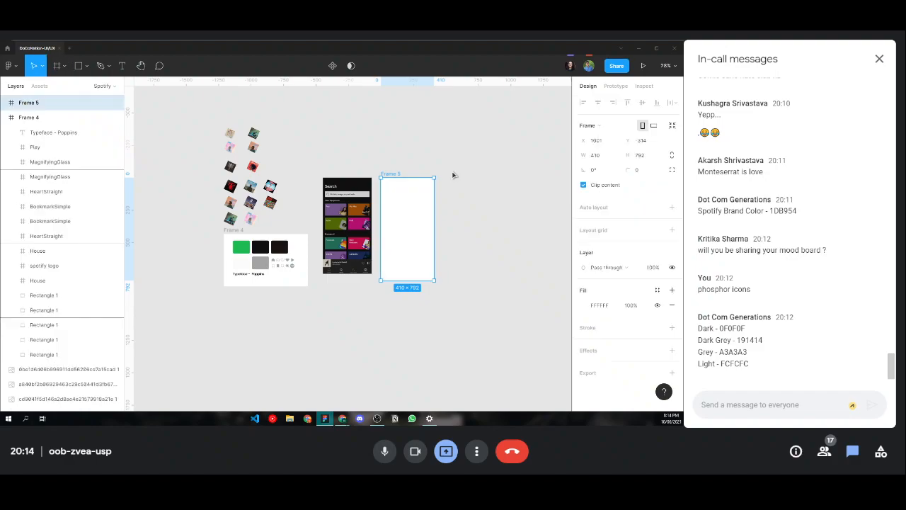
pyautogui.click(630, 126)
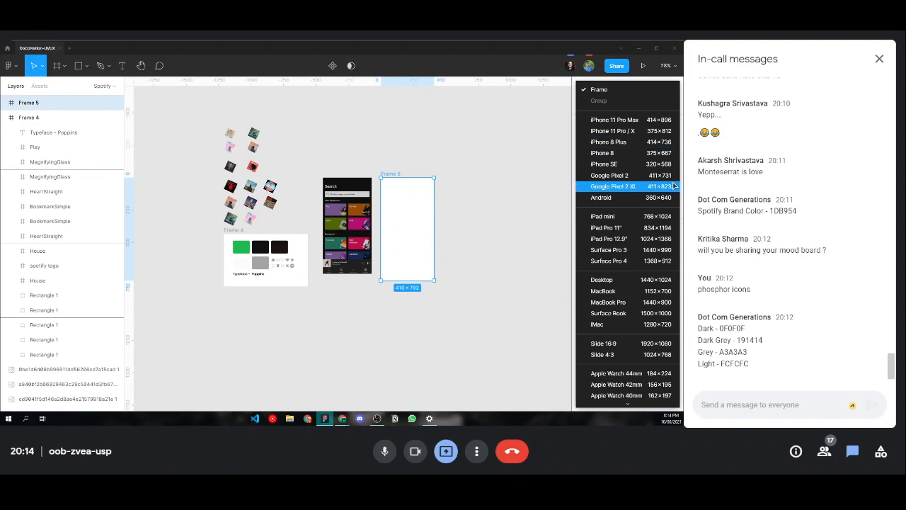
pyautogui.click(638, 189)
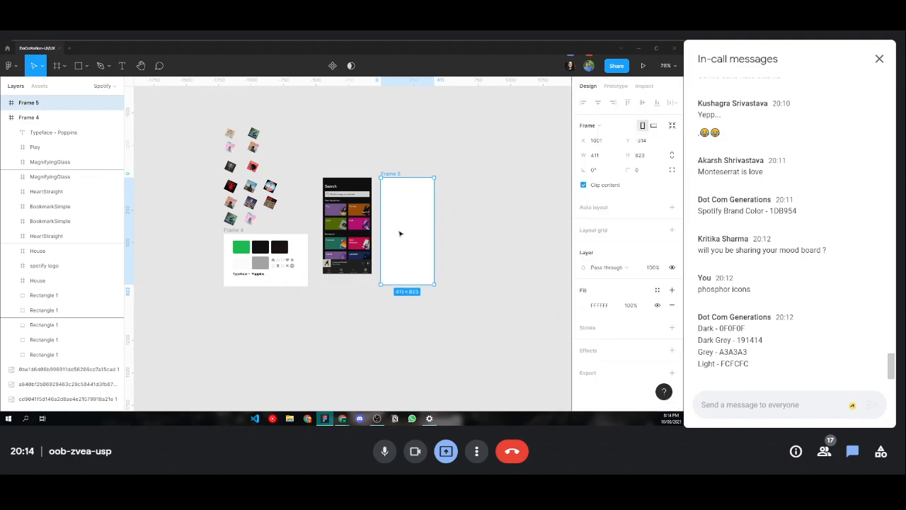
pyautogui.press('Escape')
# - Draw a 411 × 823 rectangle that covers the whole new phone frame
pyautogui.scroll(5, 394, 227)
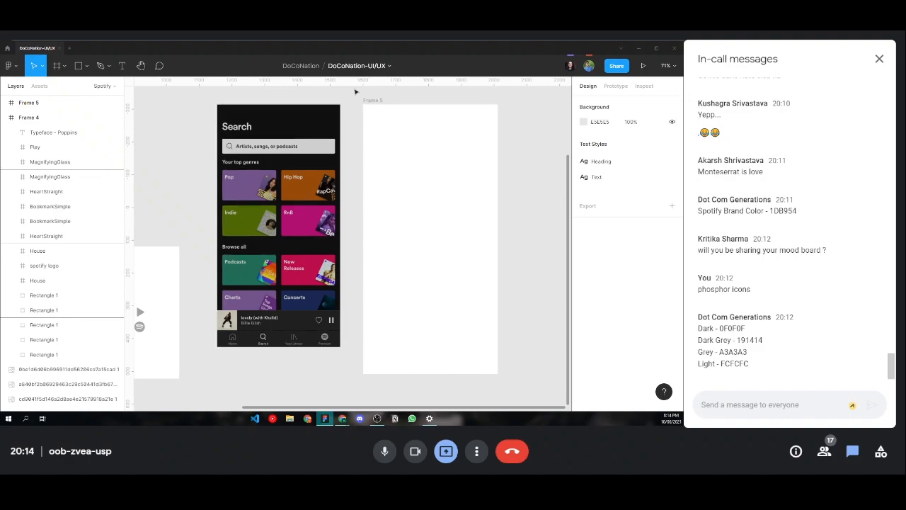
pyautogui.click(87, 67)
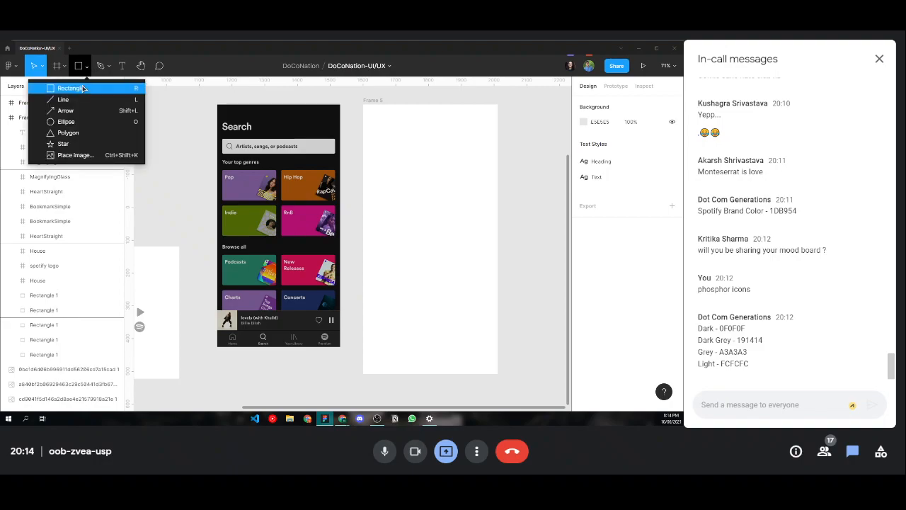
pyautogui.click(83, 87)
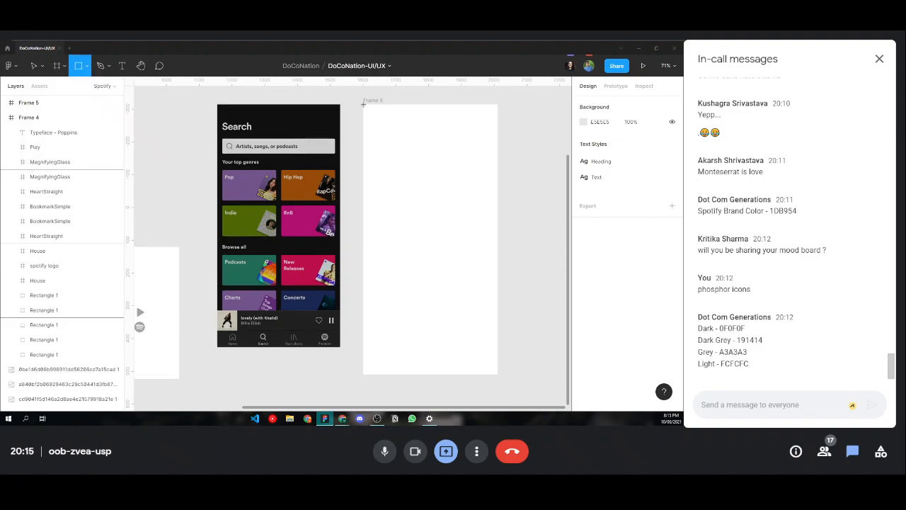
pyautogui.moveTo(363, 105); pyautogui.dragTo(499, 374)
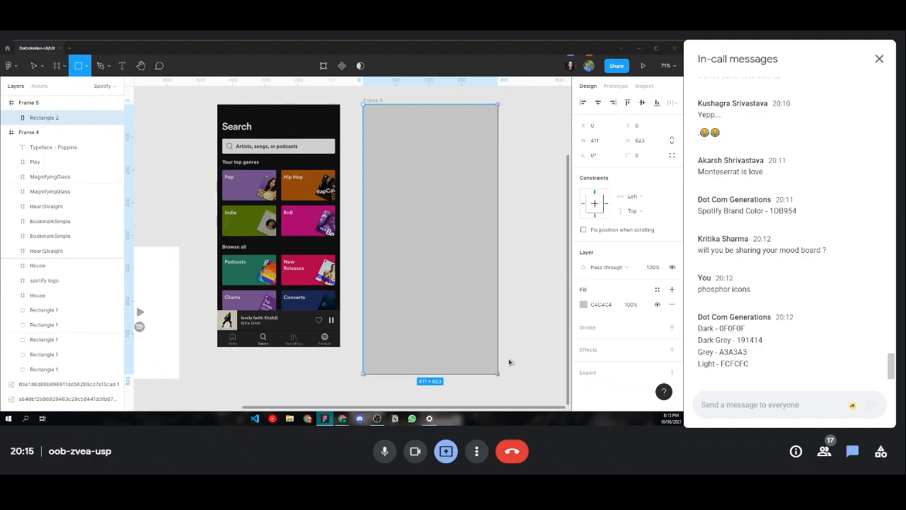
# - Select the rectangle inside the new phone frame and collapse the layers of Frame 4
pyautogui.click(509, 361)
pyautogui.hscroll(1, 460, 269)
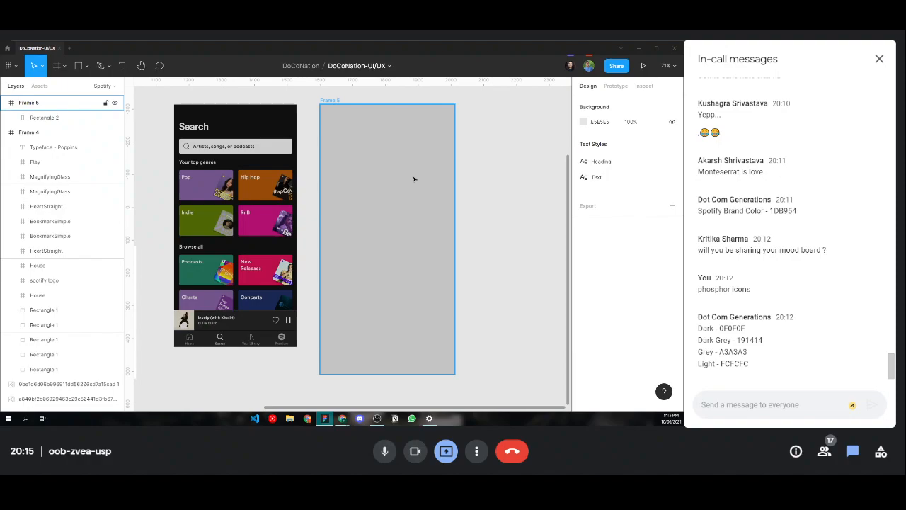
pyautogui.scroll(-5, 405, 179)
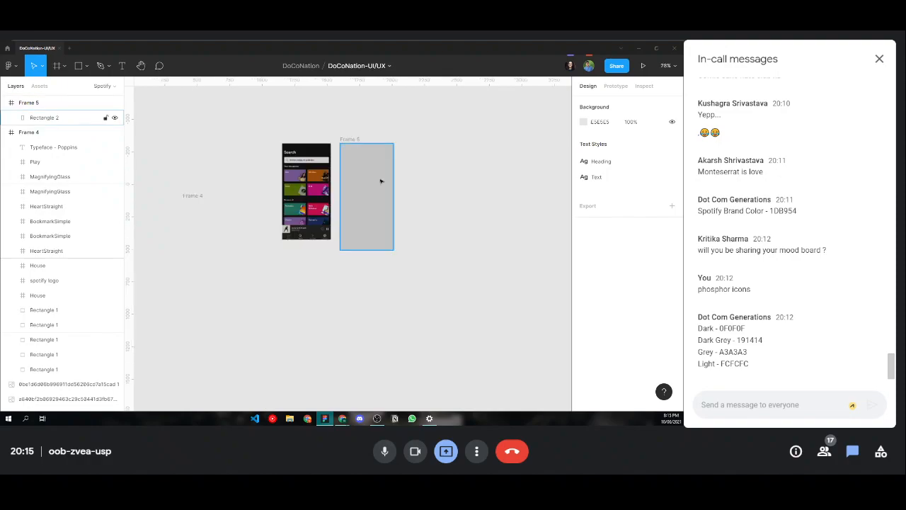
pyautogui.moveTo(356, 184); pyautogui.dragTo(399, 227)
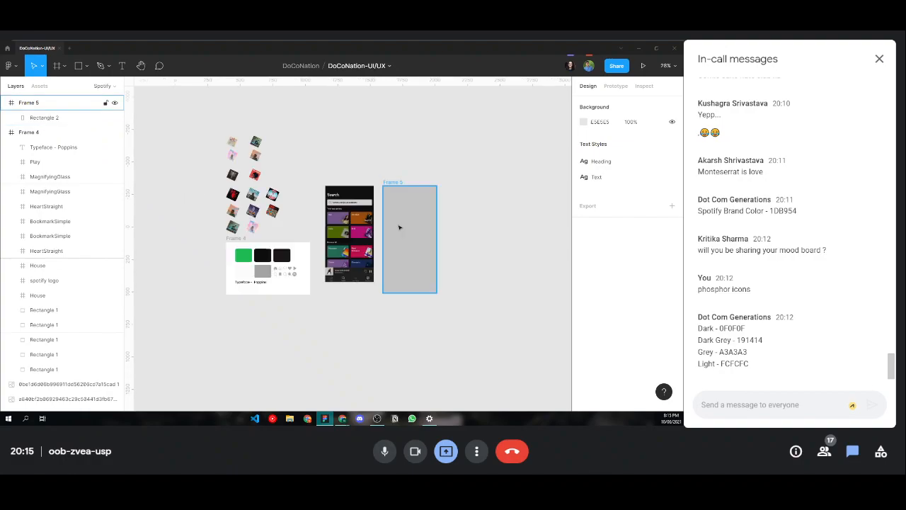
pyautogui.click(400, 226)
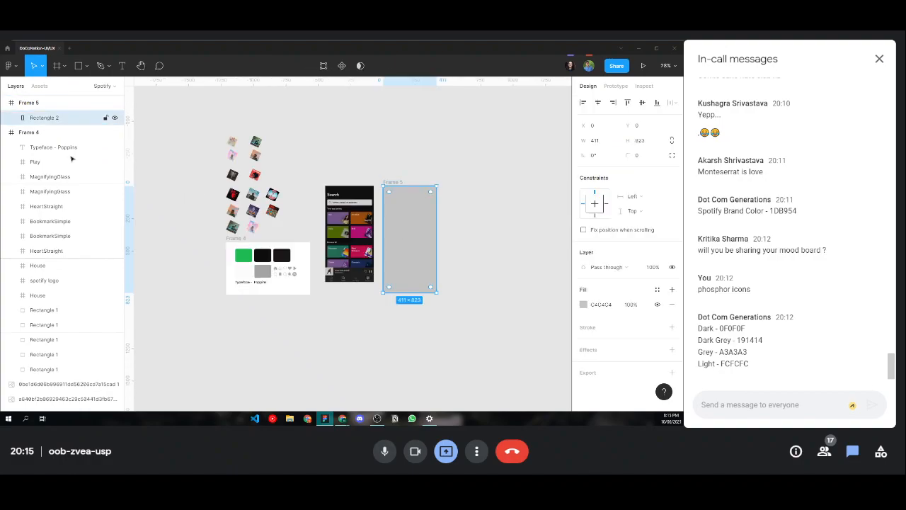
pyautogui.click(7, 132)
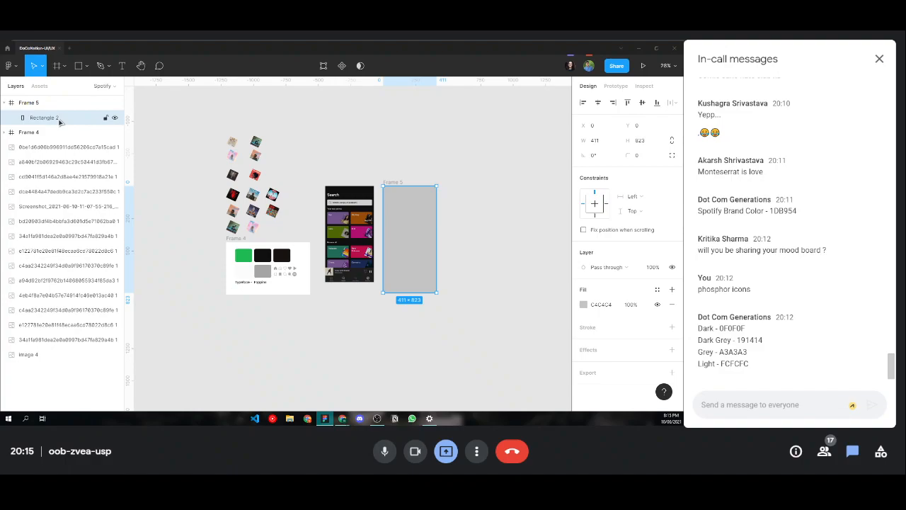
# - Rename the new phone frame, Frame 5, as Home Screen
pyautogui.click(28, 105)
pyautogui.doubleClick(41, 104)
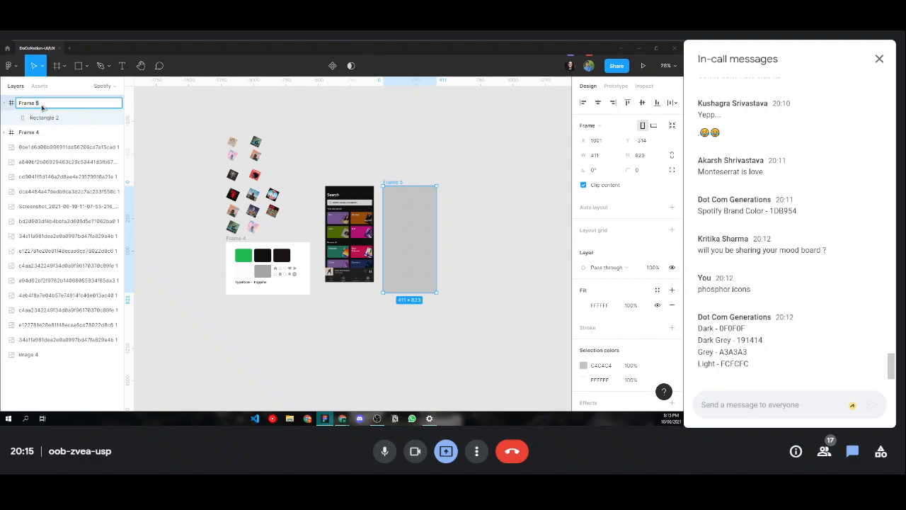
pyautogui.press('BackSpace')
pyautogui.write('Home SCreen')
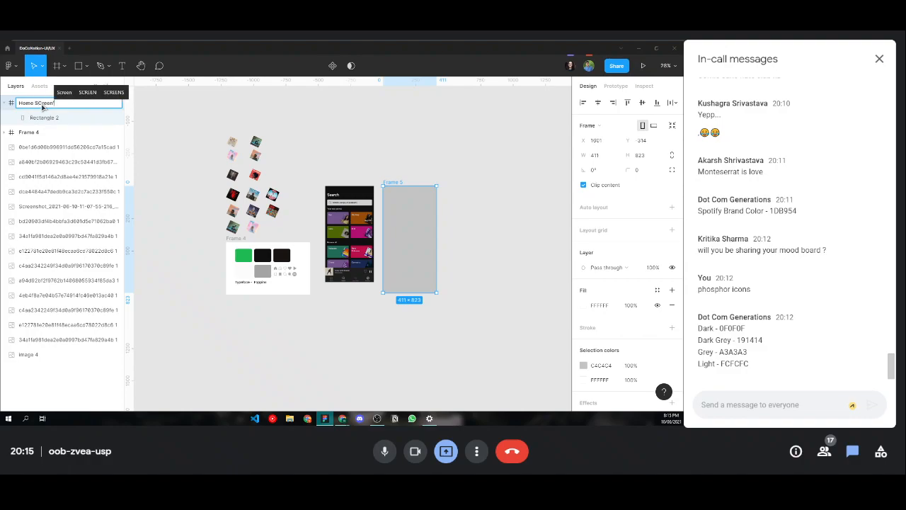
pyautogui.press('BackSpace')
pyautogui.press('BackSpace')
pyautogui.press('BackSpace')
pyautogui.press('BackSpace')
pyautogui.press('BackSpace')
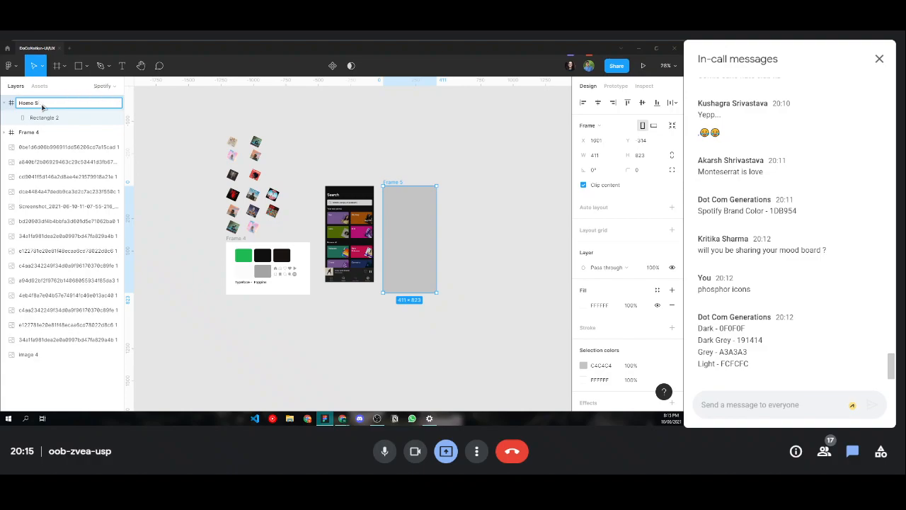
pyautogui.write('creen')
pyautogui.press('Return')
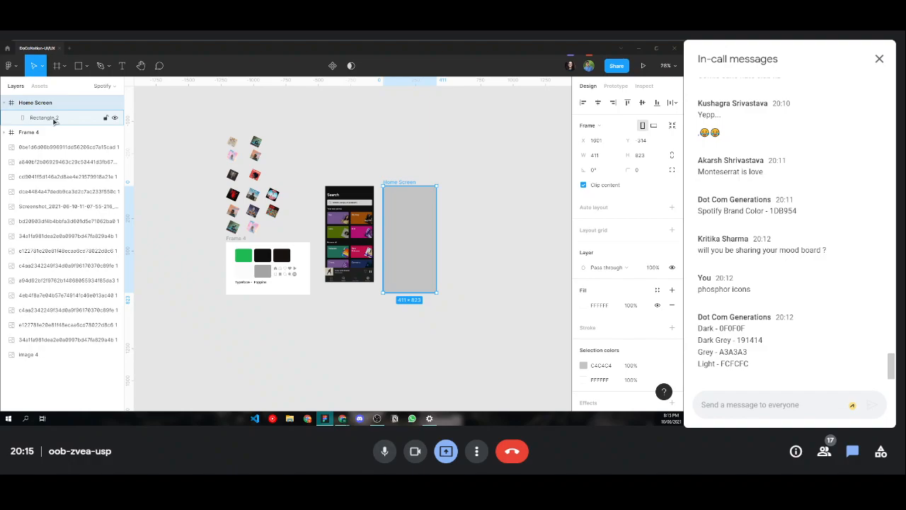
# - Rename the rectangle inside the Home Screen frame as BG
pyautogui.click(54, 121)
pyautogui.doubleClick(54, 119)
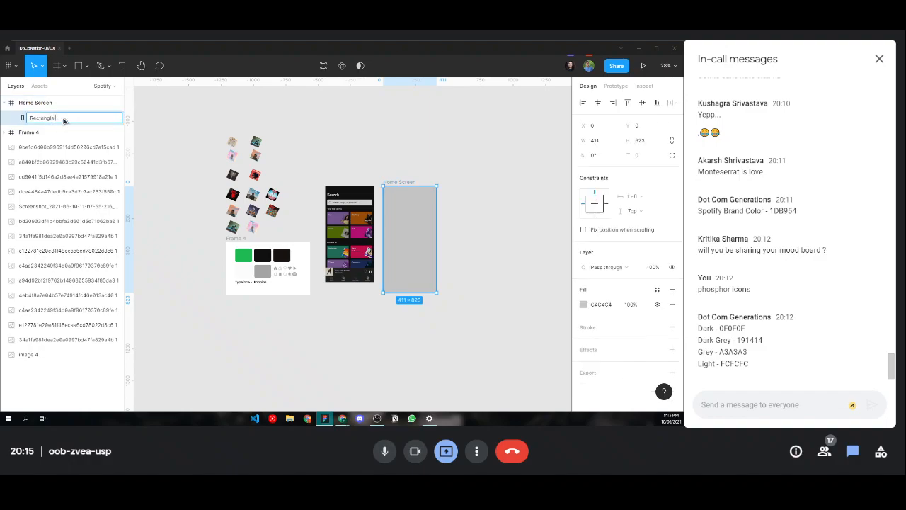
pyautogui.press('BackSpace')
pyautogui.press('BackSpace')
pyautogui.press('BackSpace')
pyautogui.press('BackSpace')
pyautogui.press('BackSpace')
pyautogui.press('BackSpace')
pyautogui.press('BackSpace')
pyautogui.press('BackSpace')
pyautogui.press('BackSpace')
pyautogui.press('BackSpace')
pyautogui.write('BG')
pyautogui.press('Return')
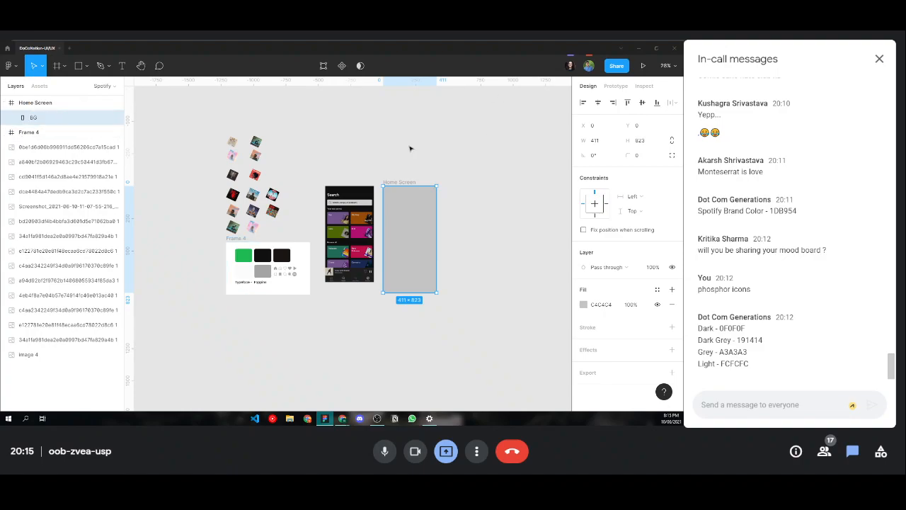
# - Fill the BG rectangle with 0F0F0F sampled from the middle swatch in Frame 4's upper row, and deselect it
pyautogui.scroll(3, 384, 233)
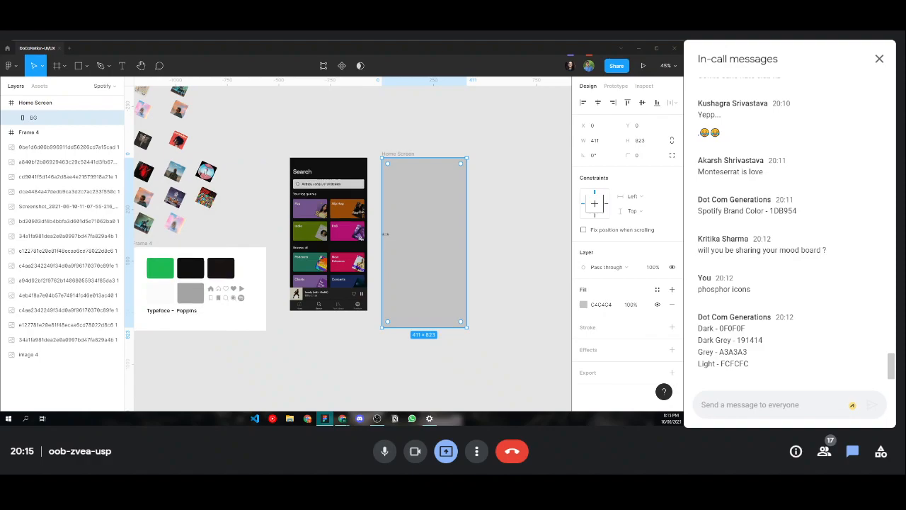
pyautogui.hscroll(-1, 383, 236)
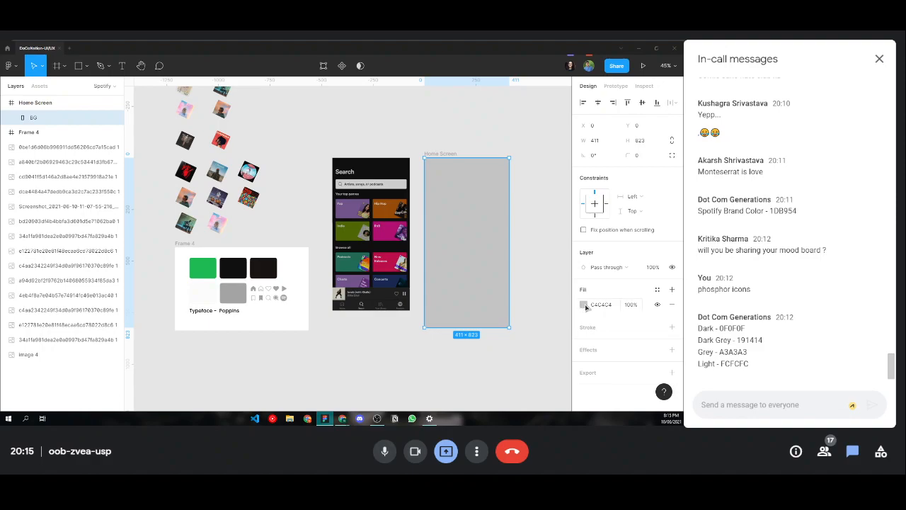
pyautogui.click(584, 305)
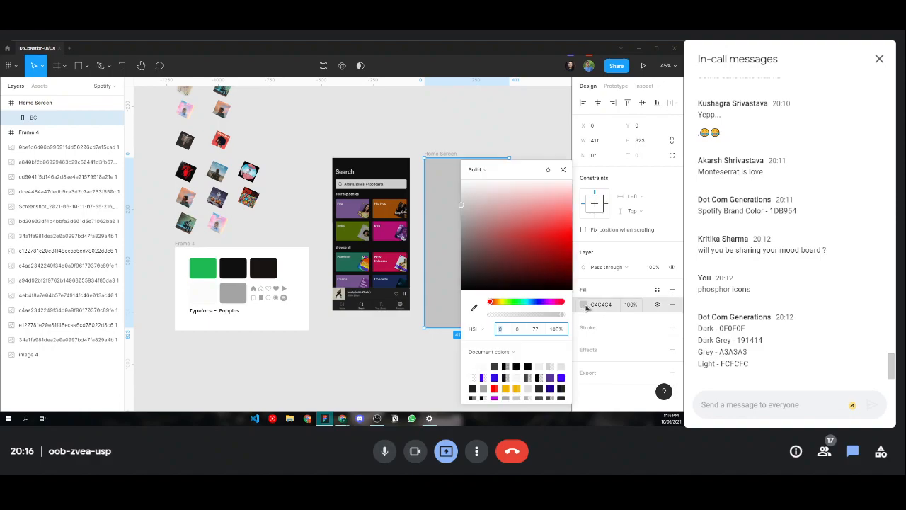
pyautogui.click(475, 307)
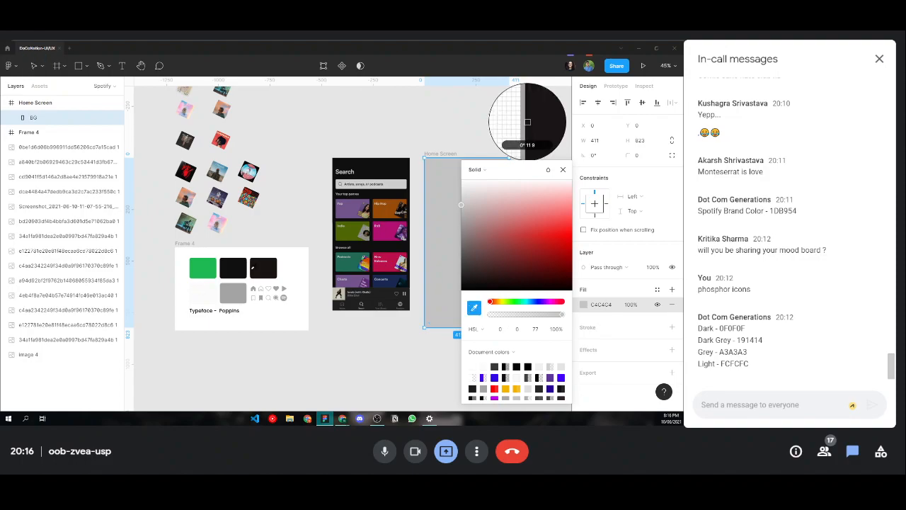
pyautogui.click(233, 268)
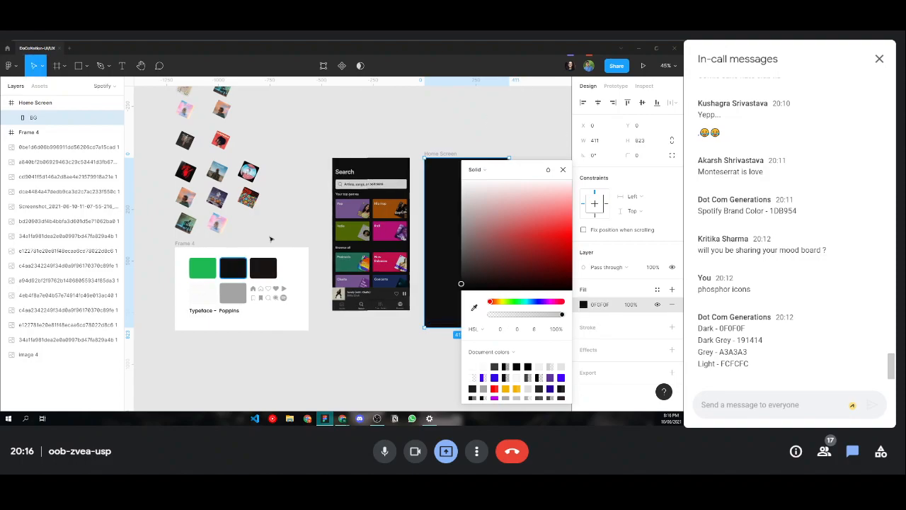
pyautogui.click(269, 239)
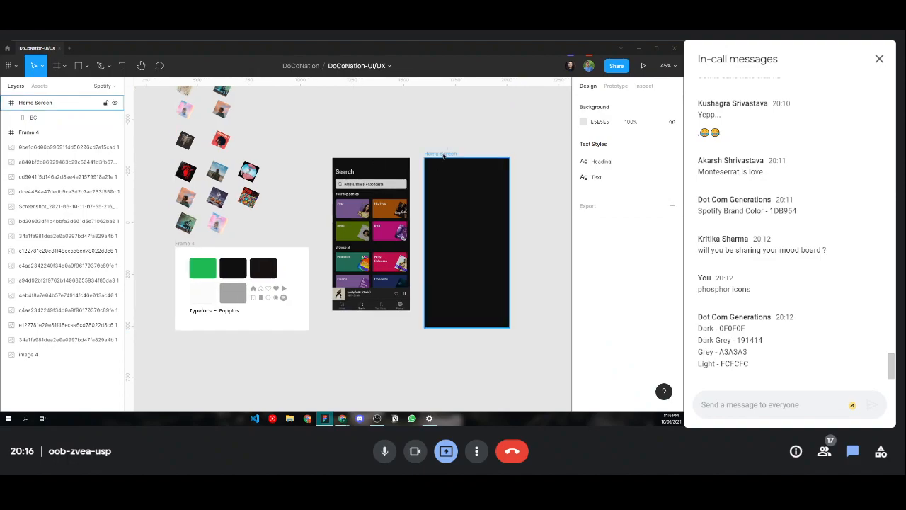
# - Nudge the Home Screen frame slightly closer to the Search screenshot and deselect it
pyautogui.click(441, 154)
pyautogui.moveTo(438, 153); pyautogui.dragTo(435, 153)
pyautogui.click(378, 154)
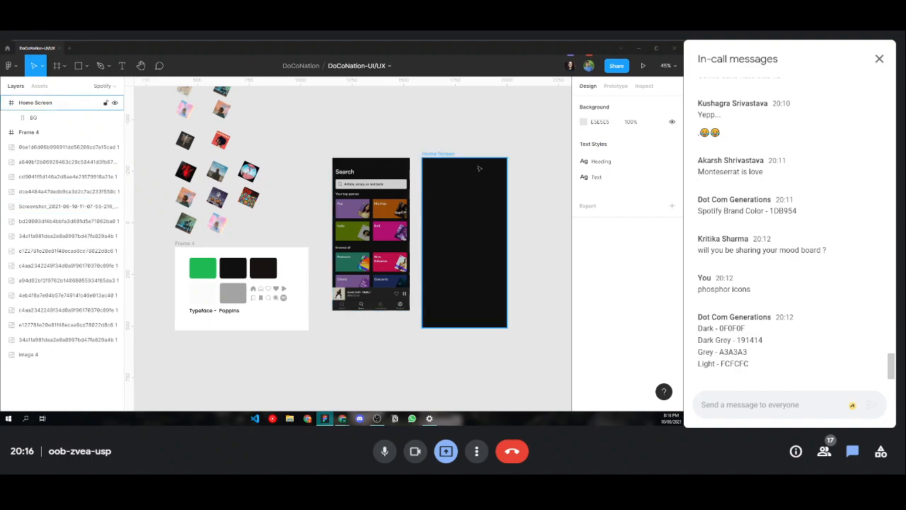
# - Add a text layer reading "Search" in the upper left part of the Home Screen frame
pyautogui.scroll(3, 479, 168)
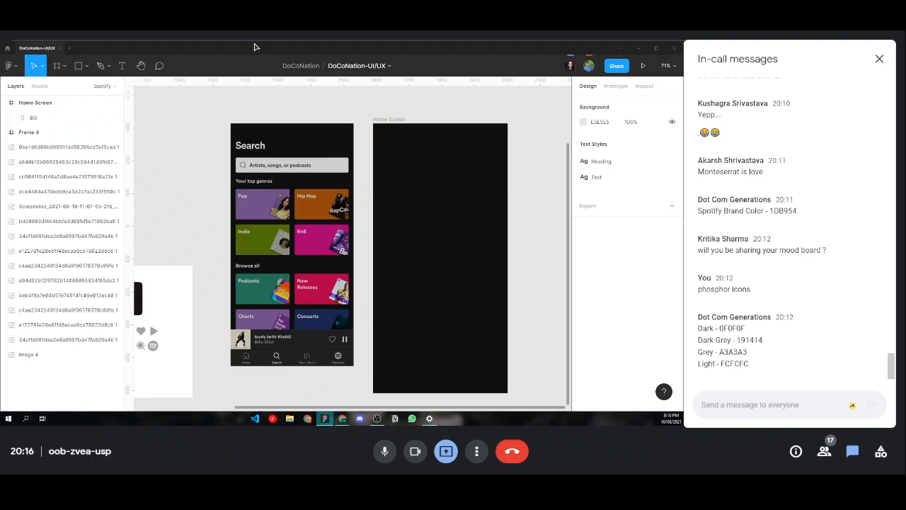
pyautogui.click(123, 67)
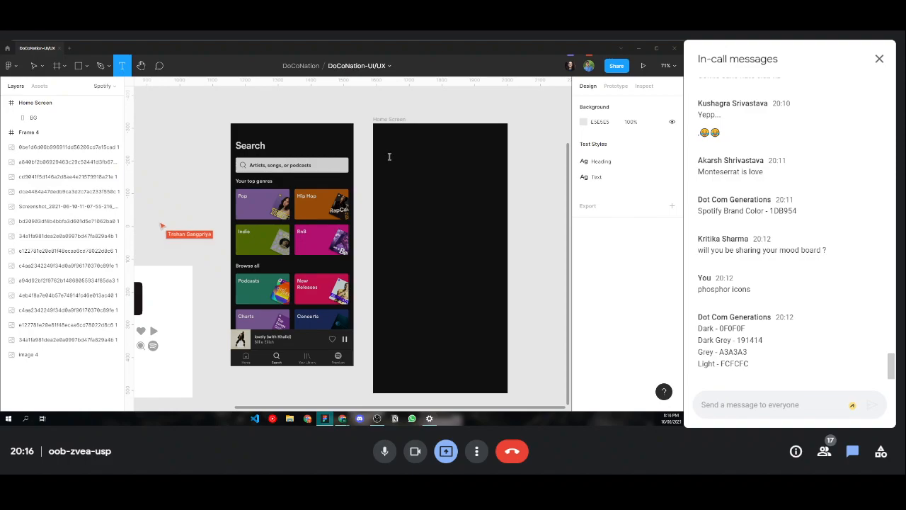
pyautogui.click(388, 156)
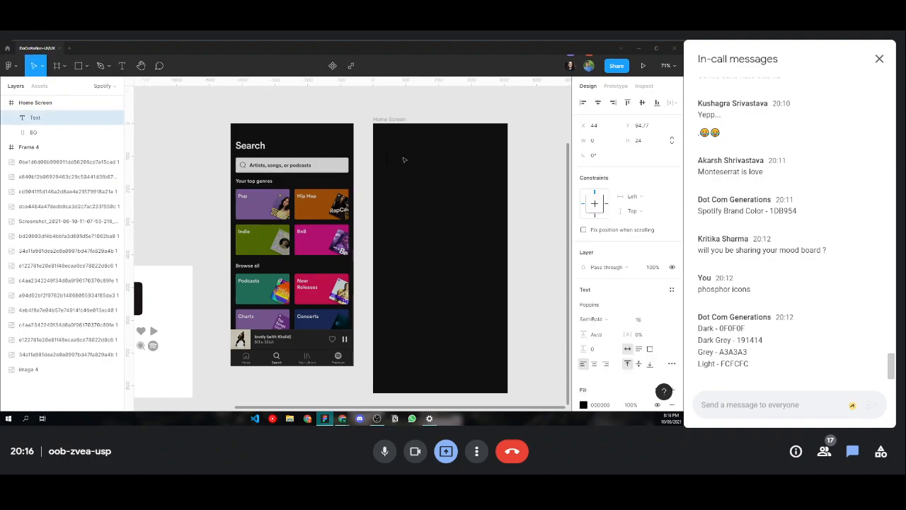
pyautogui.write('Search')
pyautogui.scroll(5, 404, 159)
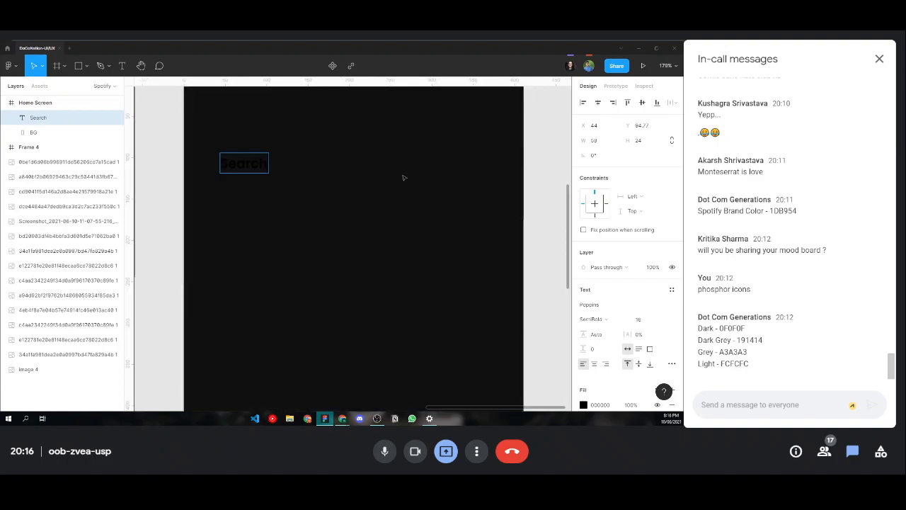
pyautogui.scroll(2, 403, 178)
pyautogui.hscroll(-2, 386, 163)
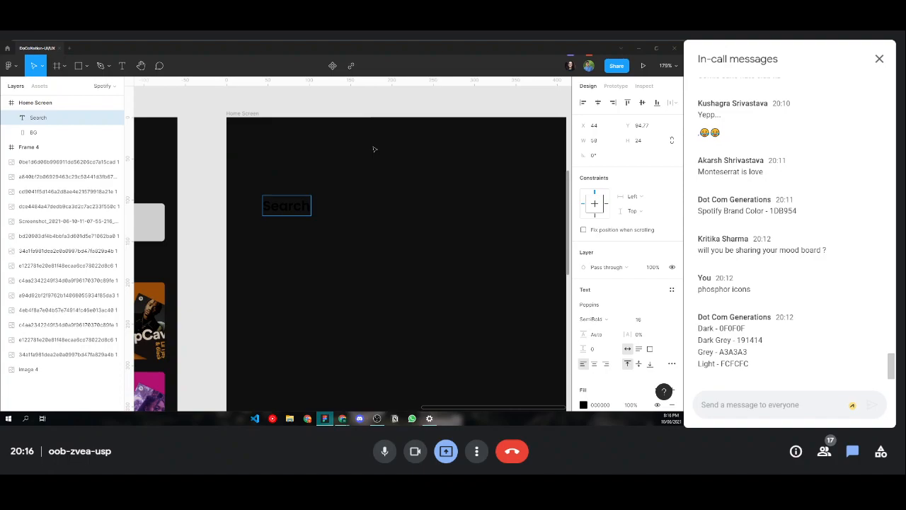
pyautogui.press('Escape')
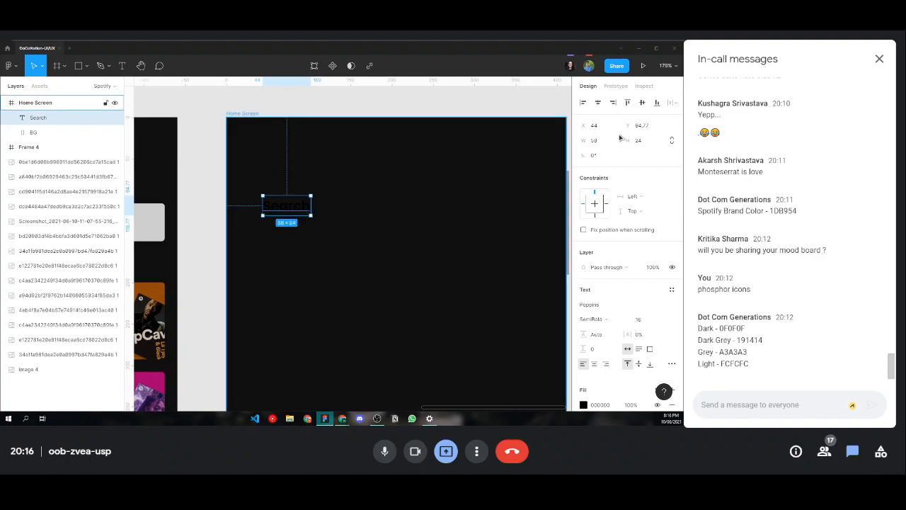
# - Colour the Search text FCFCFC by sampling the light swatch in Frame 4, and close the colour picker
pyautogui.scroll(-3, 584, 310)
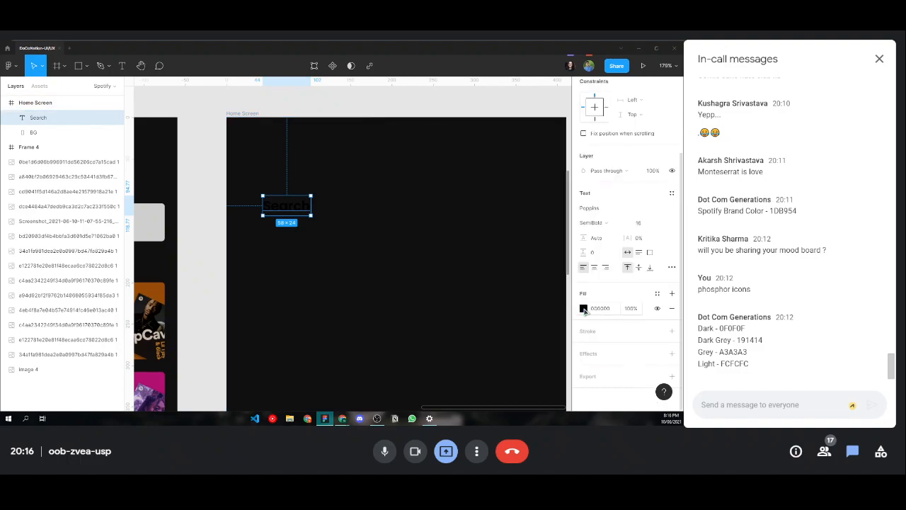
pyautogui.click(583, 308)
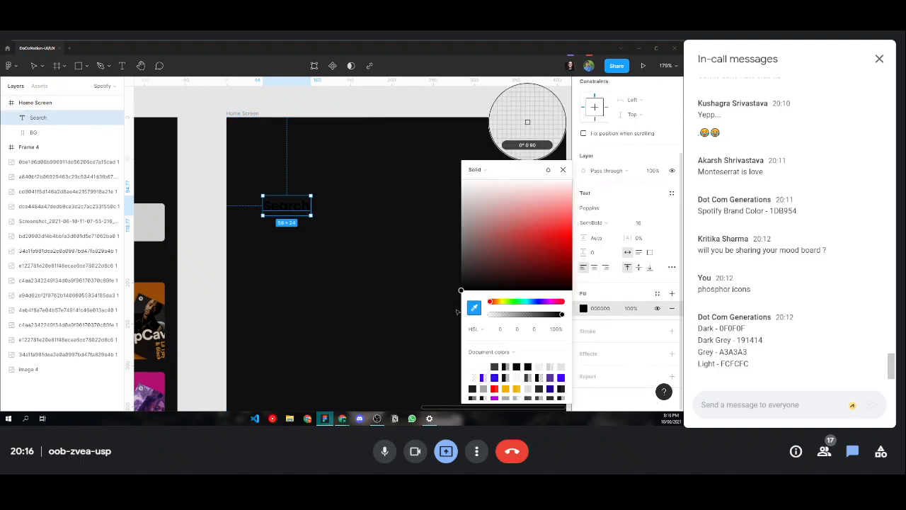
pyautogui.scroll(-5, 330, 221)
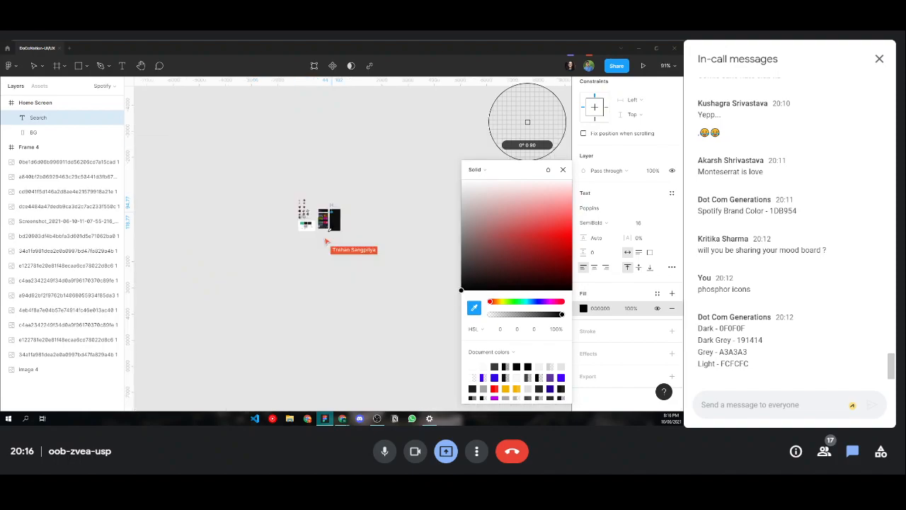
pyautogui.scroll(4, 329, 230)
pyautogui.click(228, 217)
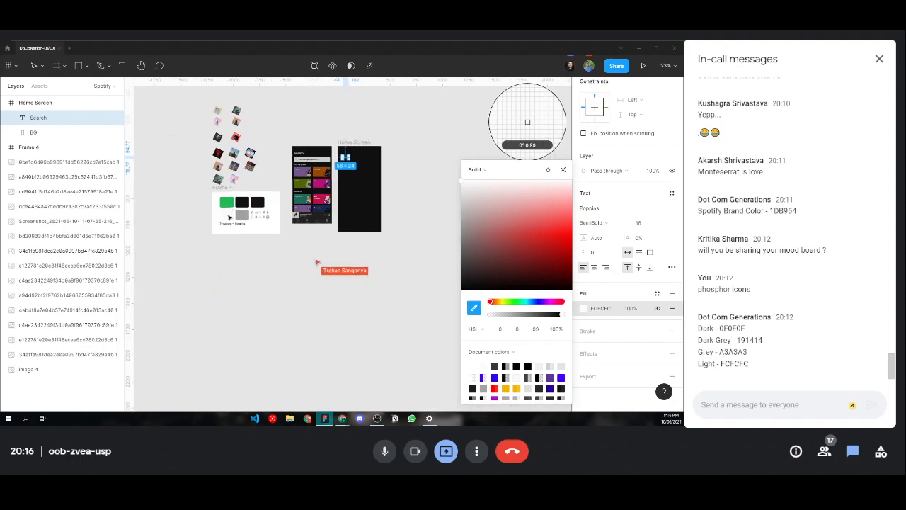
pyautogui.press('Escape')
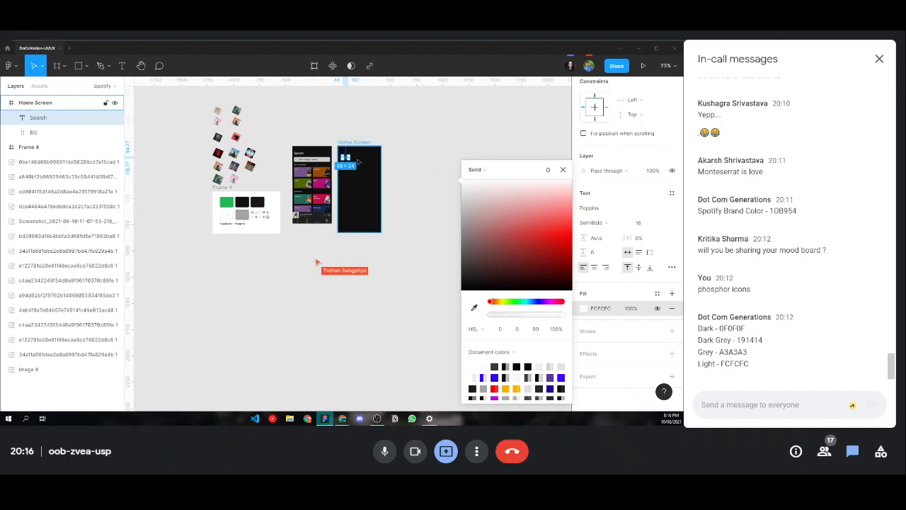
pyautogui.click(358, 162)
# - Set the font size of the Search text to 24
pyautogui.scroll(6, 355, 150)
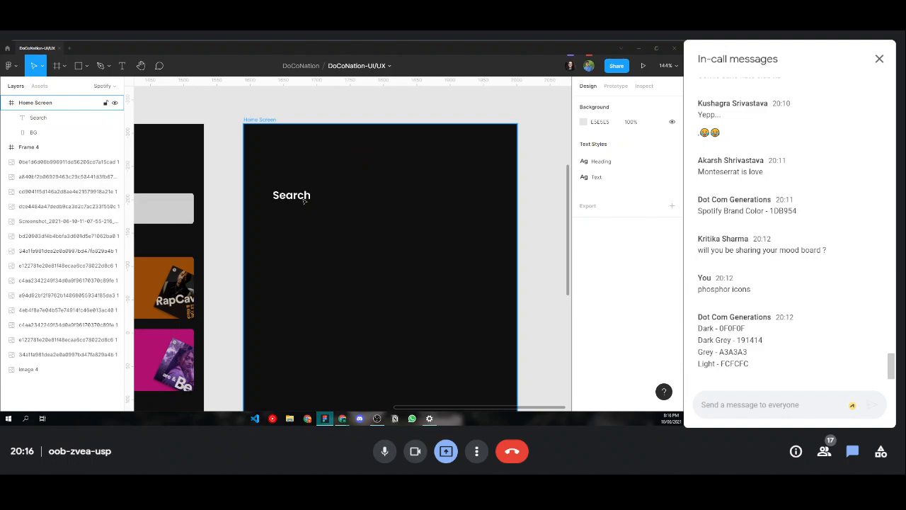
pyautogui.click(304, 201)
pyautogui.scroll(-1, 622, 192)
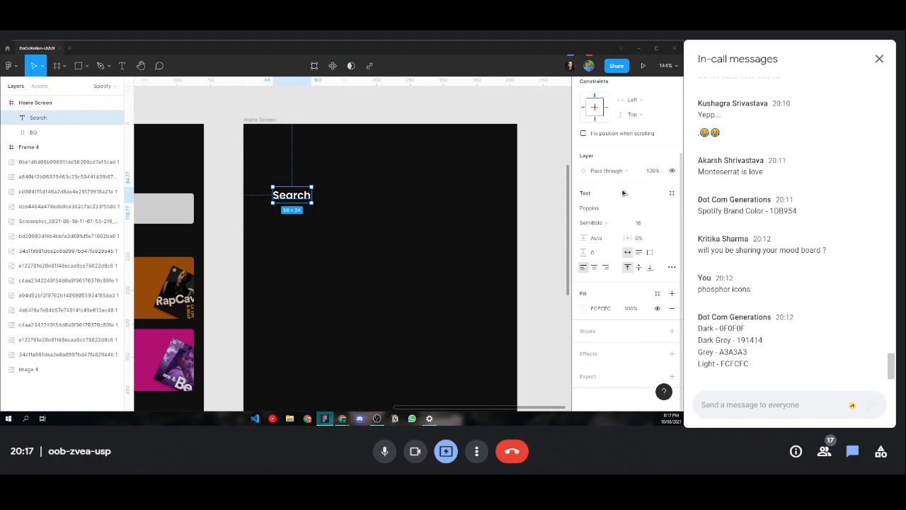
pyautogui.click(660, 222)
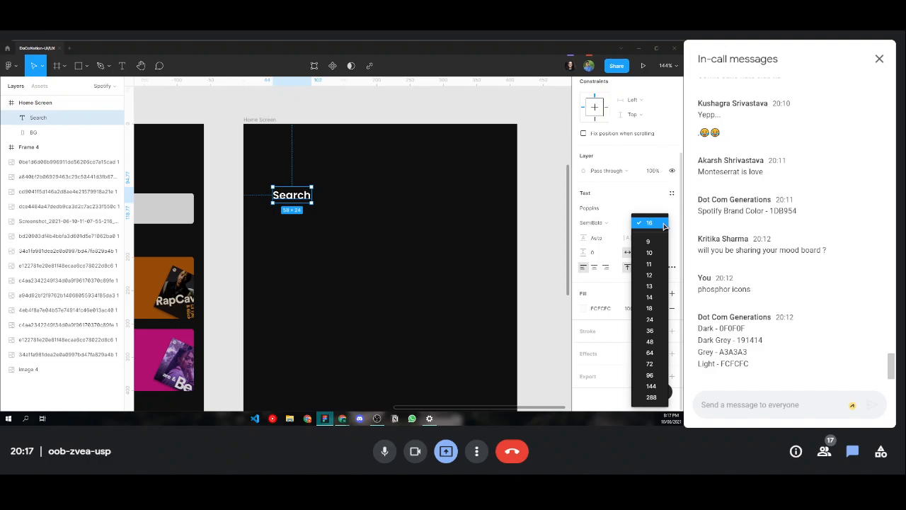
pyautogui.click(651, 320)
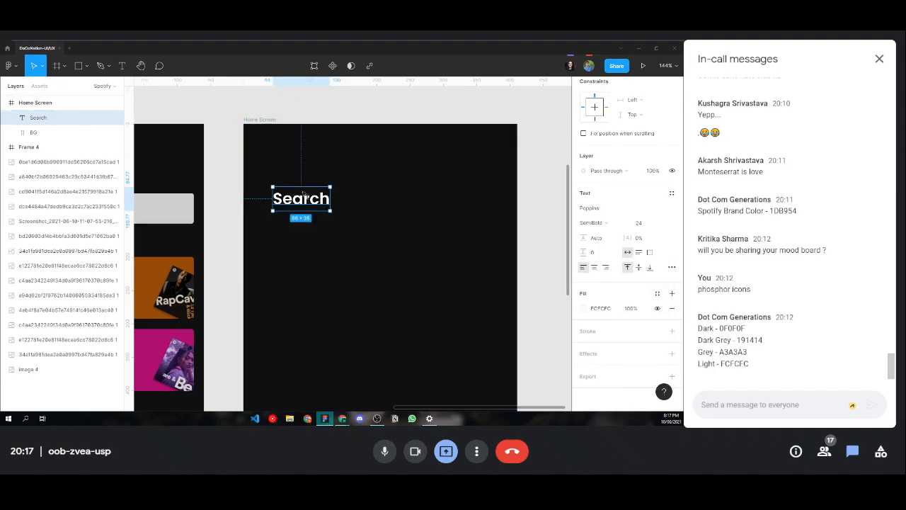
# - Move the Search text up in the Home Screen frame, to about X 43, Y 56, in line with the screenshot's heading
pyautogui.scroll(-5, 303, 193)
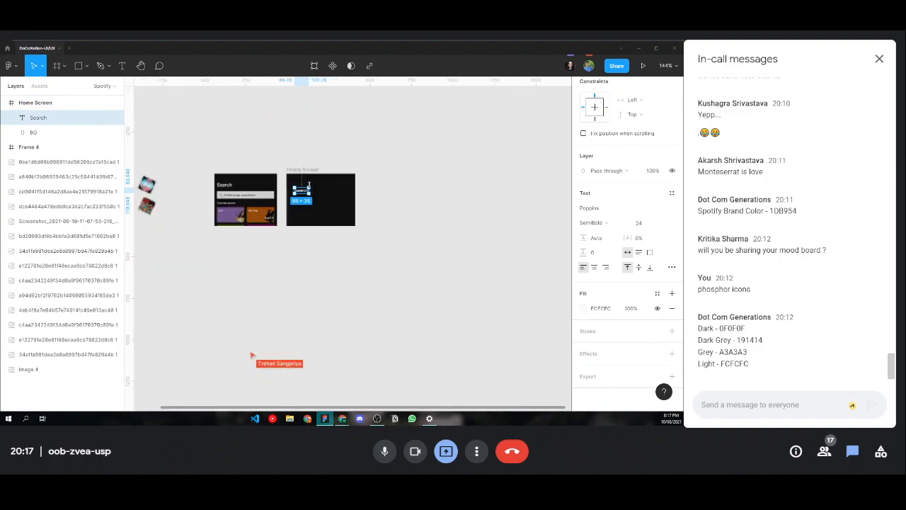
pyautogui.scroll(4, 306, 188)
pyautogui.moveTo(308, 193); pyautogui.dragTo(349, 186)
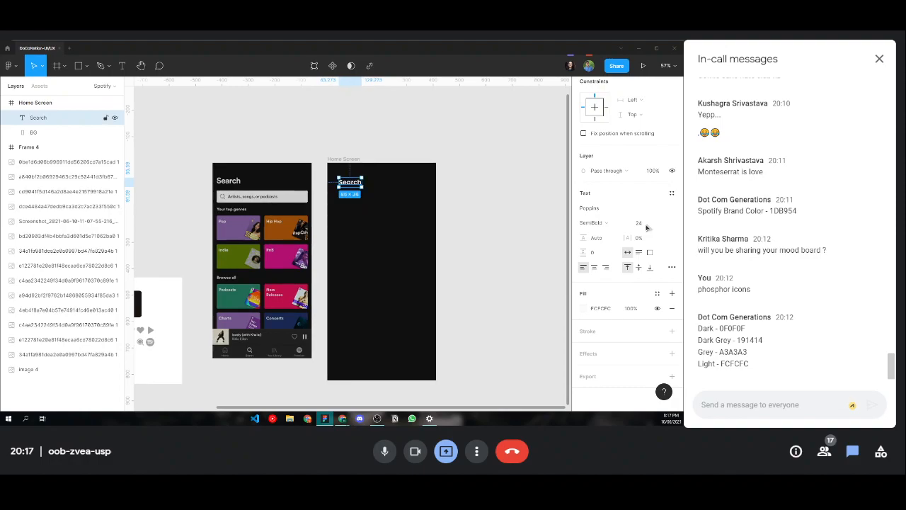
# - Set the font size of the Search text to 36
pyautogui.click(661, 223)
pyautogui.click(656, 241)
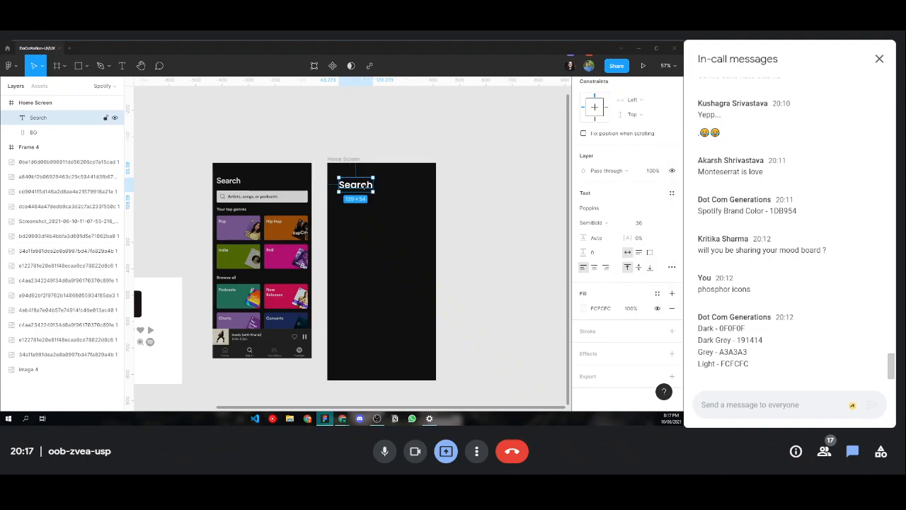
pyautogui.press('Escape')
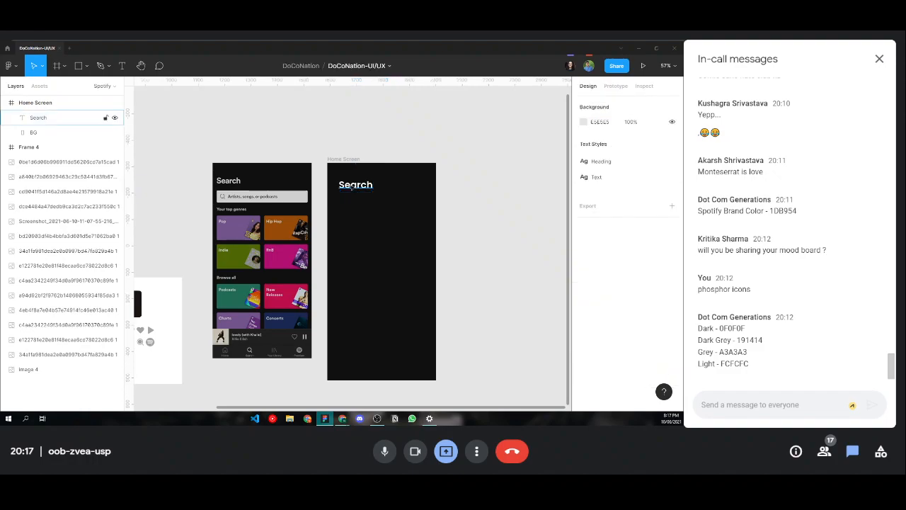
# - Move the Search text slightly right and up in the Home Screen frame, to about X 52, Y 54
pyautogui.click(352, 186)
pyautogui.hotkey('shift', 'Right')
pyautogui.moveTo(354, 186); pyautogui.dragTo(352, 185)
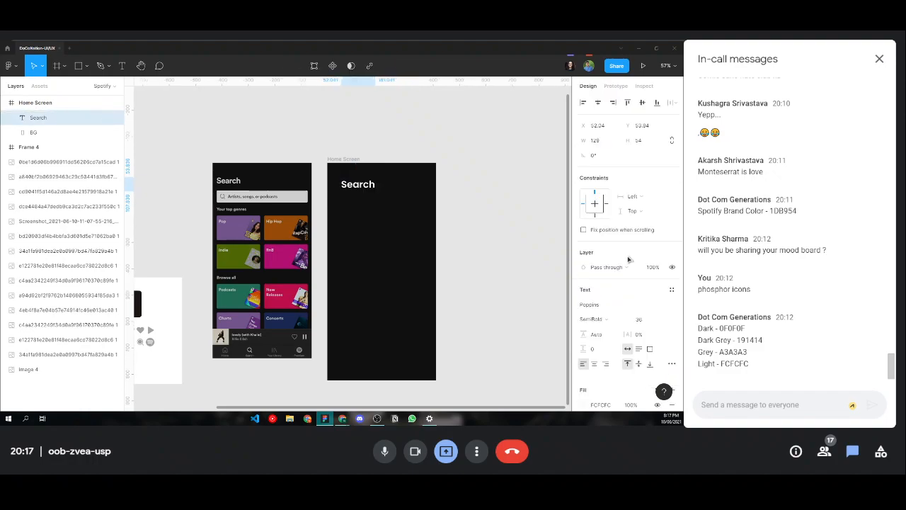
# - Set the font size of the Search text to 32 and deselect it
pyautogui.click(649, 322)
pyautogui.write('32')
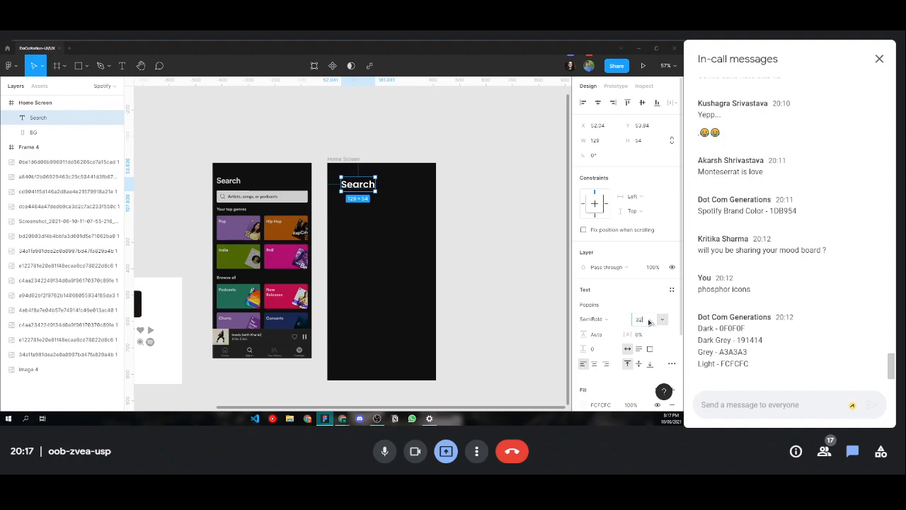
pyautogui.scroll(-3, 649, 322)
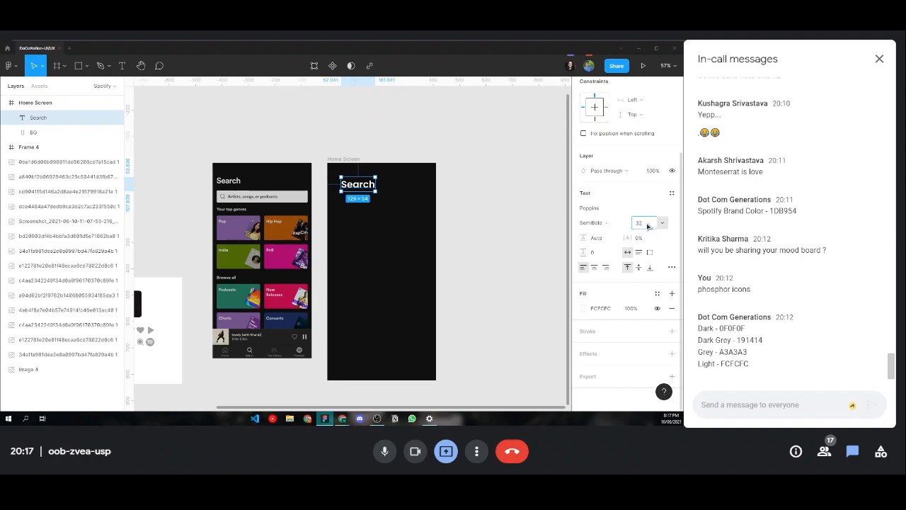
pyautogui.press('Return')
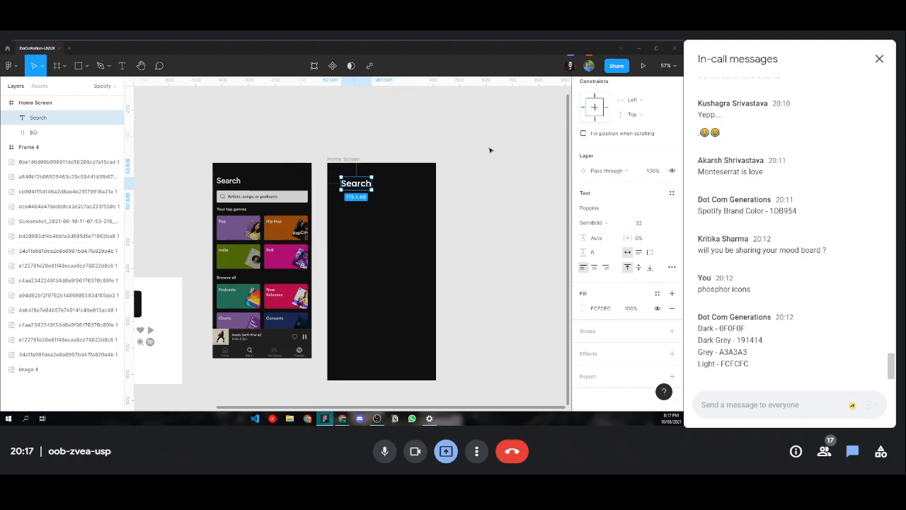
pyautogui.click(417, 117)
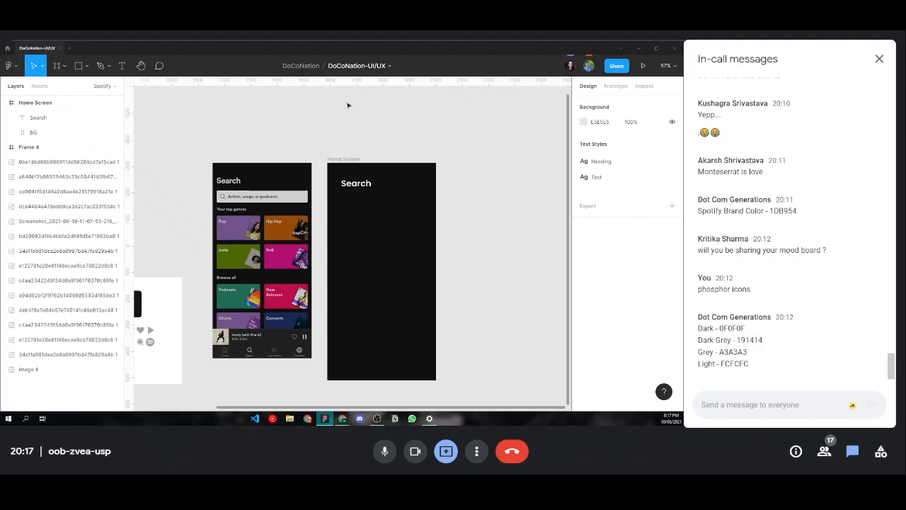
# - Check the Rulers view option and add two vertical margin guides to the Home Screen frame, at about X 33 and X 381
pyautogui.click(347, 160)
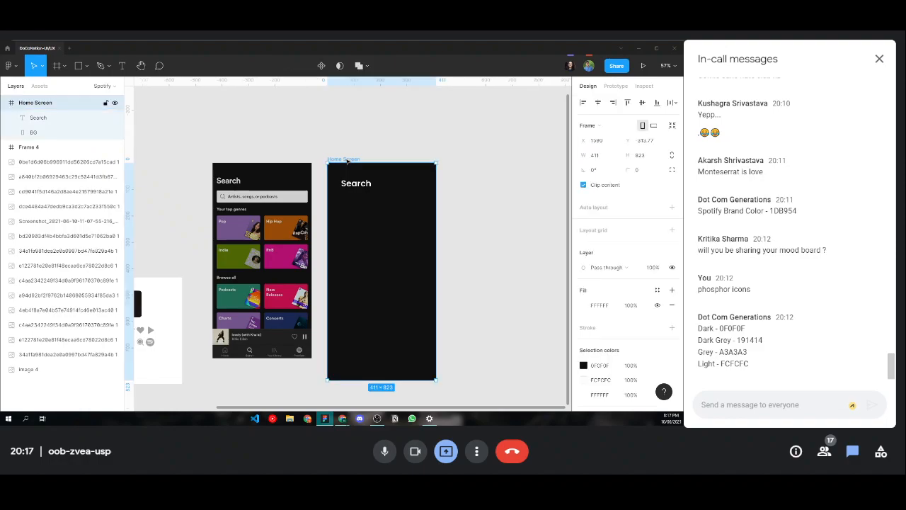
pyautogui.scroll(-1, 605, 152)
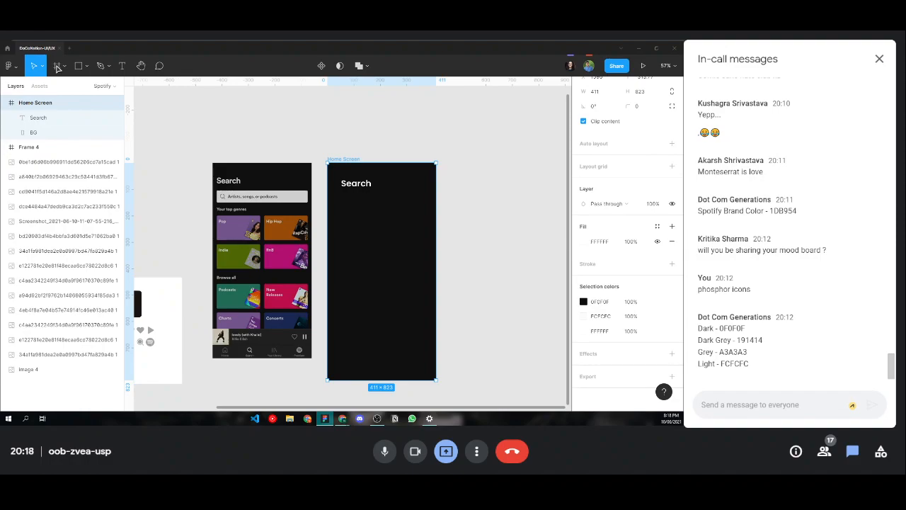
pyautogui.click(13, 68)
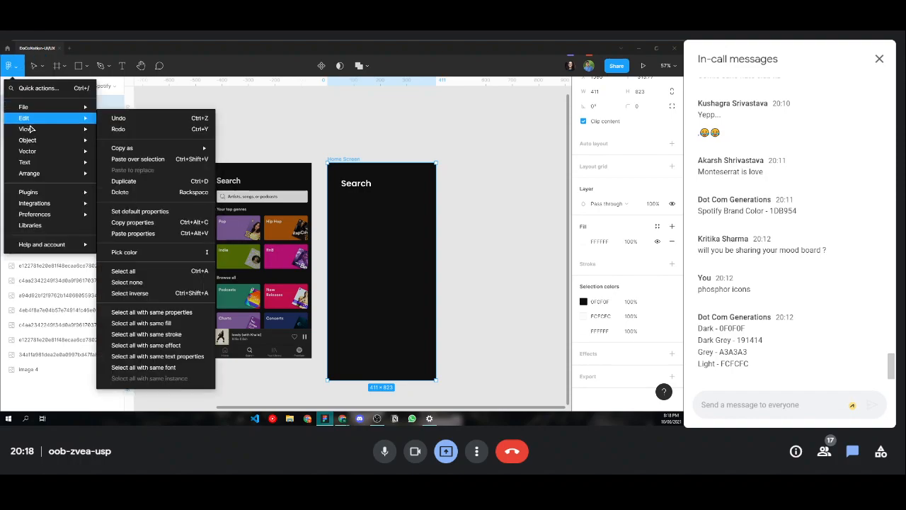
pyautogui.moveTo(85, 131)
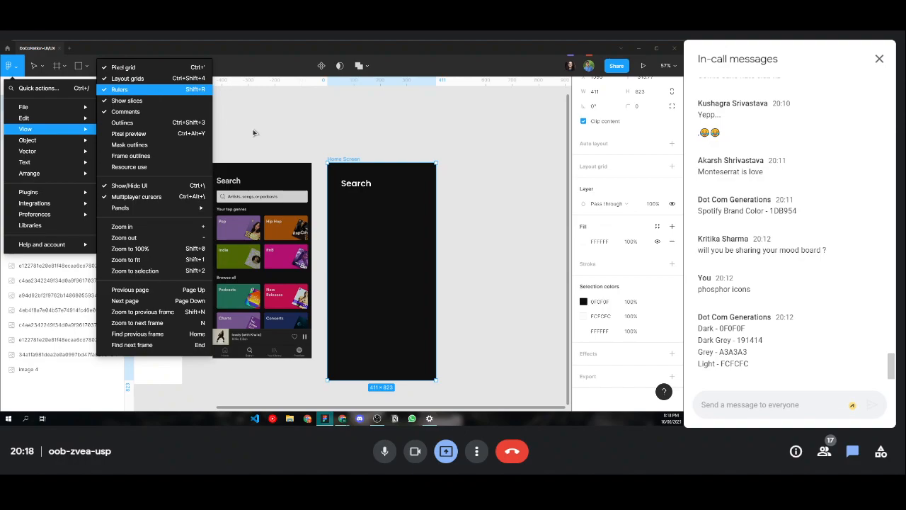
pyautogui.click(375, 124)
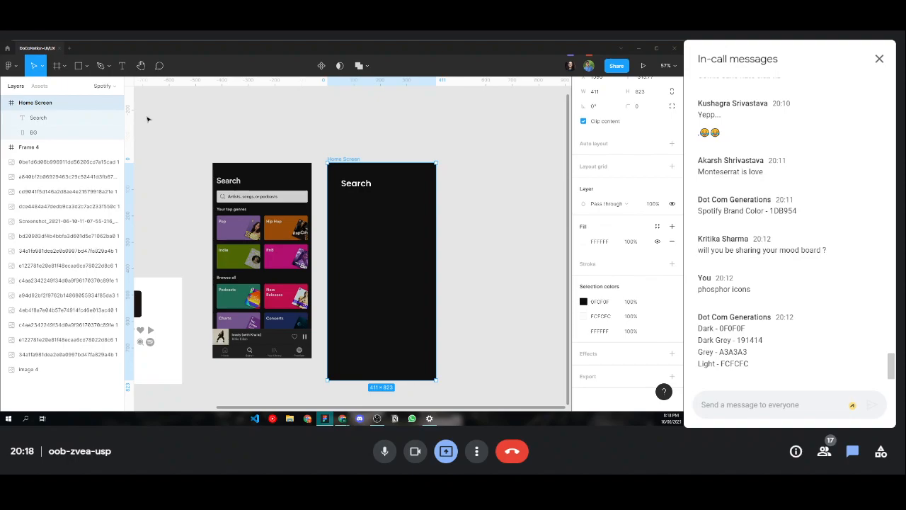
pyautogui.moveTo(128, 121); pyautogui.dragTo(338, 199)
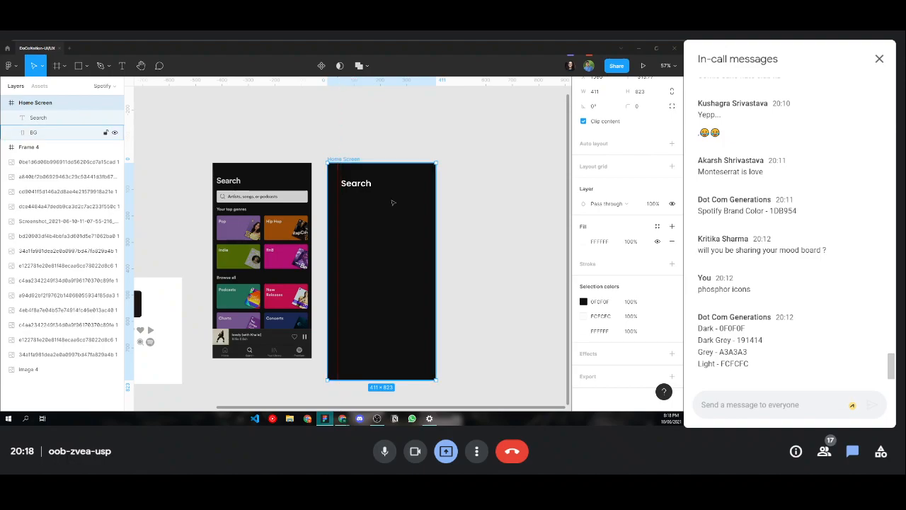
pyautogui.scroll(5, 391, 203)
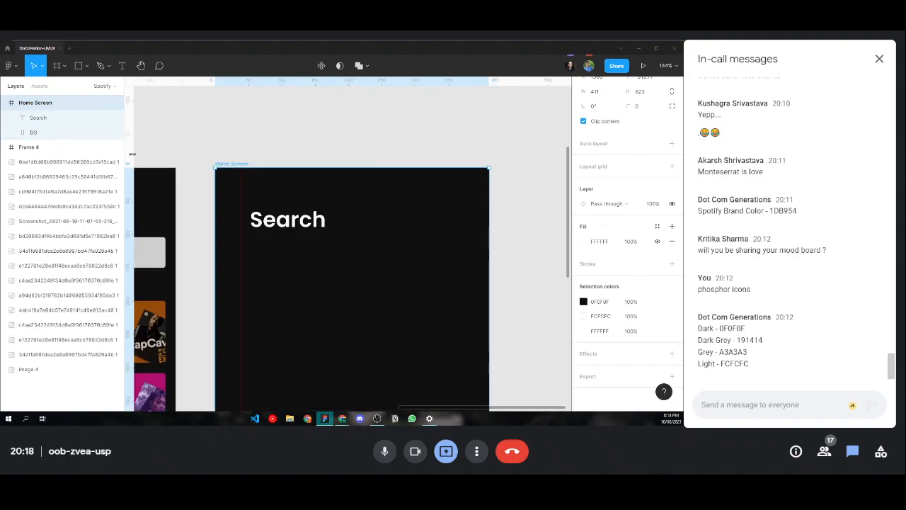
pyautogui.moveTo(132, 153); pyautogui.dragTo(468, 246)
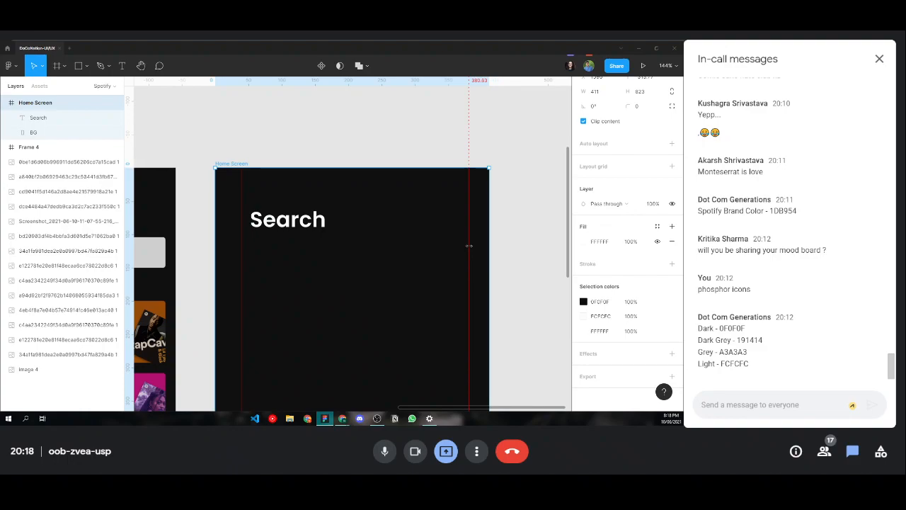
pyautogui.press('Escape')
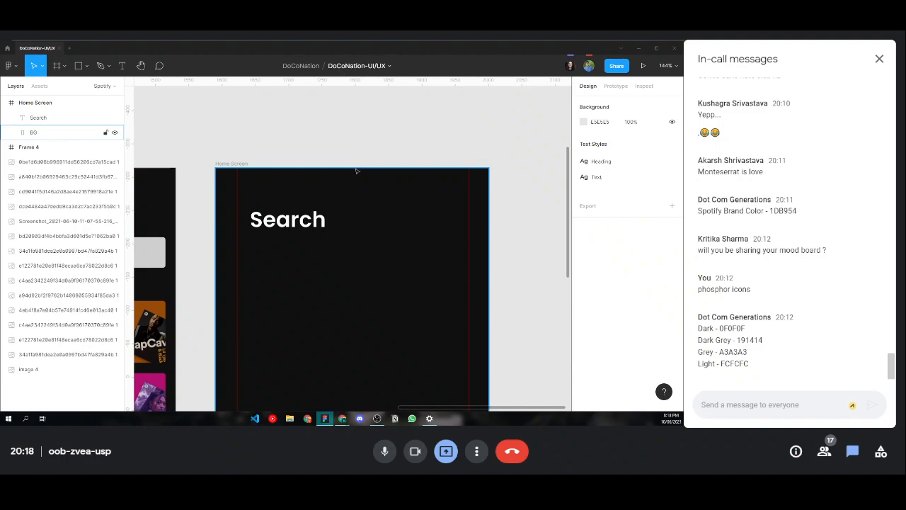
# - Draw a search bar rectangle about 348 × 44 between the two guides, just below the Search text
pyautogui.scroll(-5, 357, 170)
pyautogui.scroll(1, 341, 168)
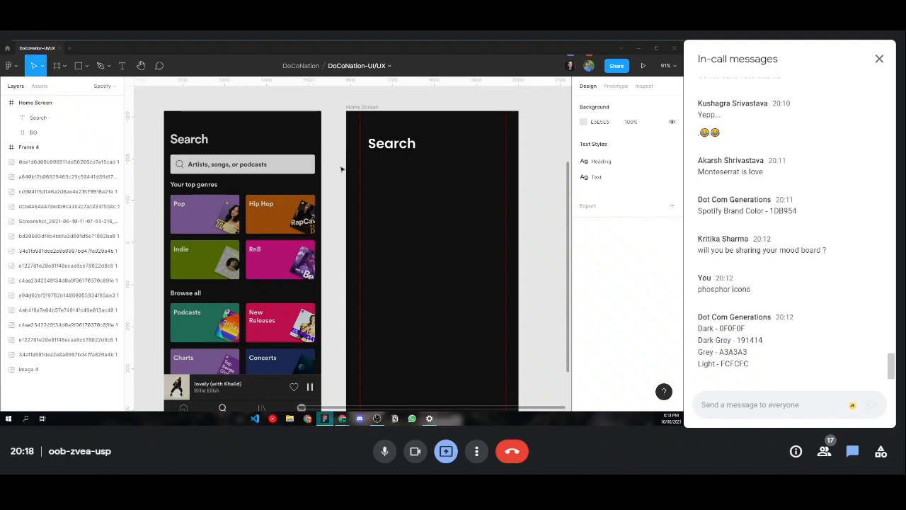
pyautogui.press('r')
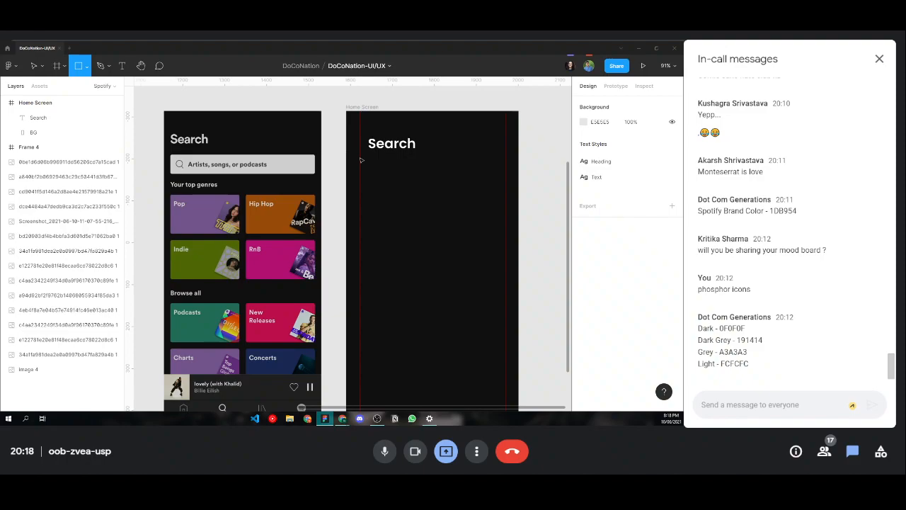
pyautogui.moveTo(359, 157); pyautogui.dragTo(507, 177)
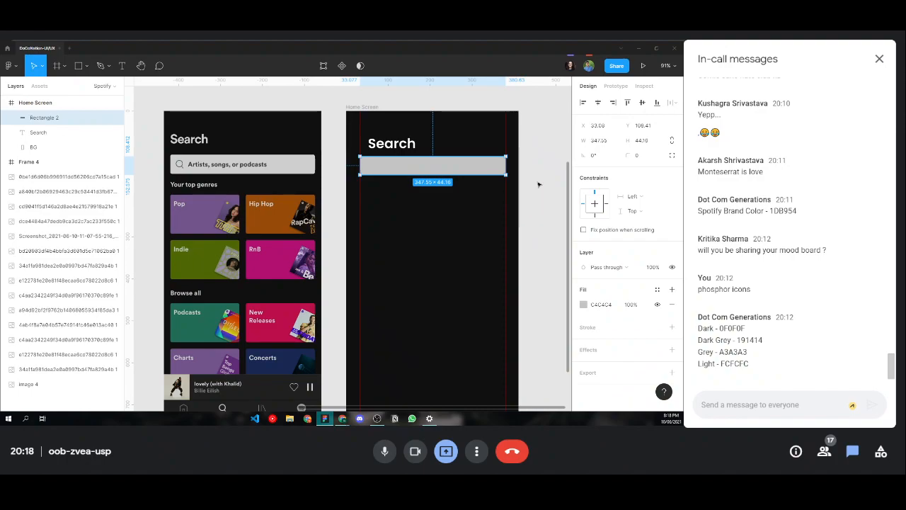
pyautogui.click(326, 173)
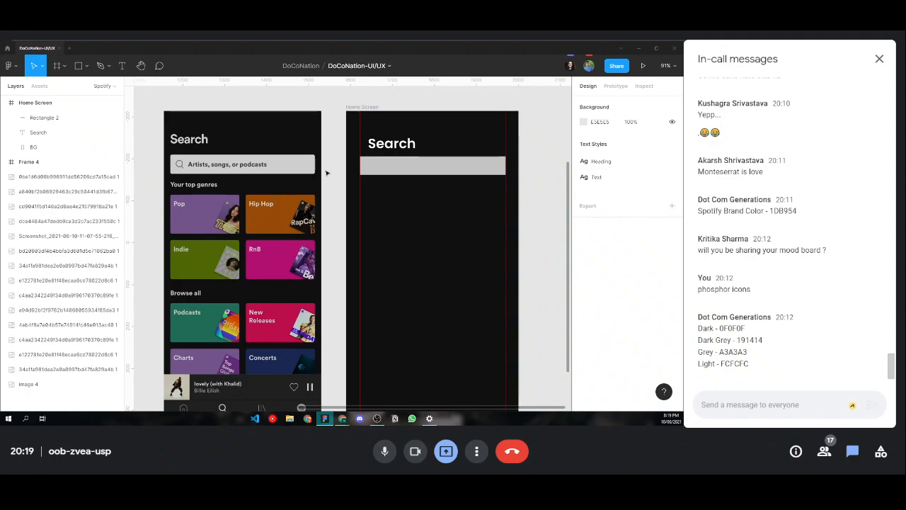
# - Set the corner radius of the search bar rectangle to 4
pyautogui.click(368, 168)
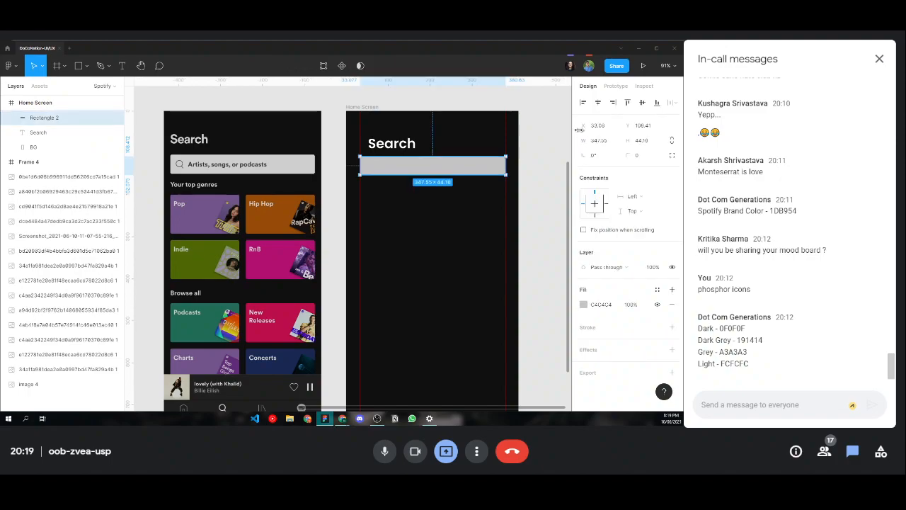
pyautogui.click(641, 155)
pyautogui.click(444, 169)
pyautogui.click(642, 158)
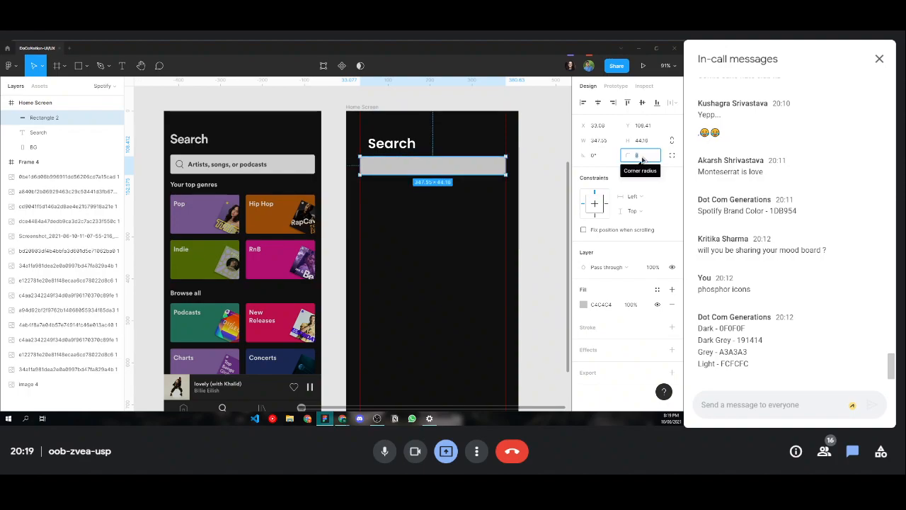
pyautogui.write('4')
pyautogui.press('Return')
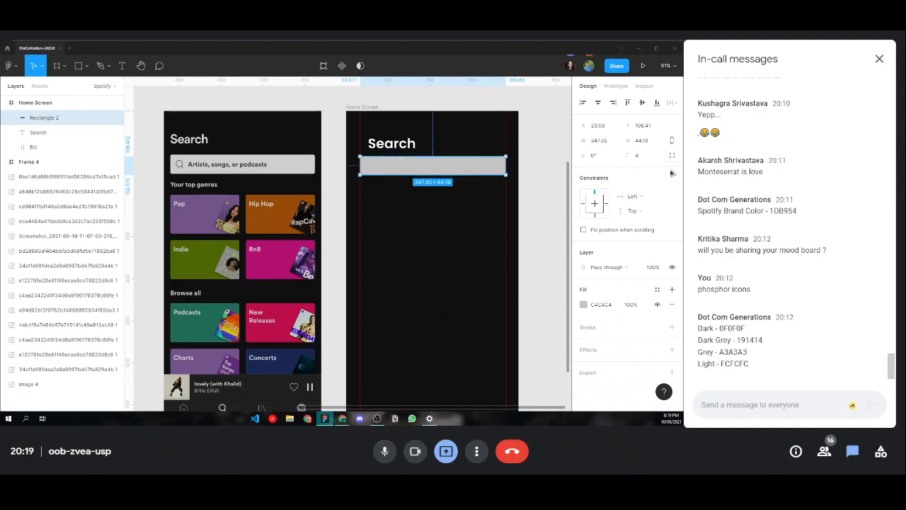
# - Raise the corner smoothing of the search bar rectangle to 100%
pyautogui.click(671, 172)
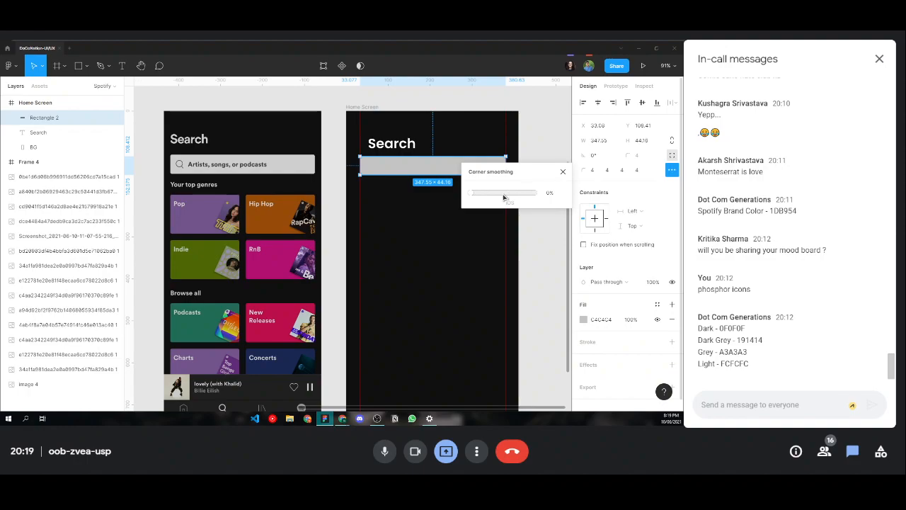
pyautogui.moveTo(503, 197); pyautogui.dragTo(539, 198)
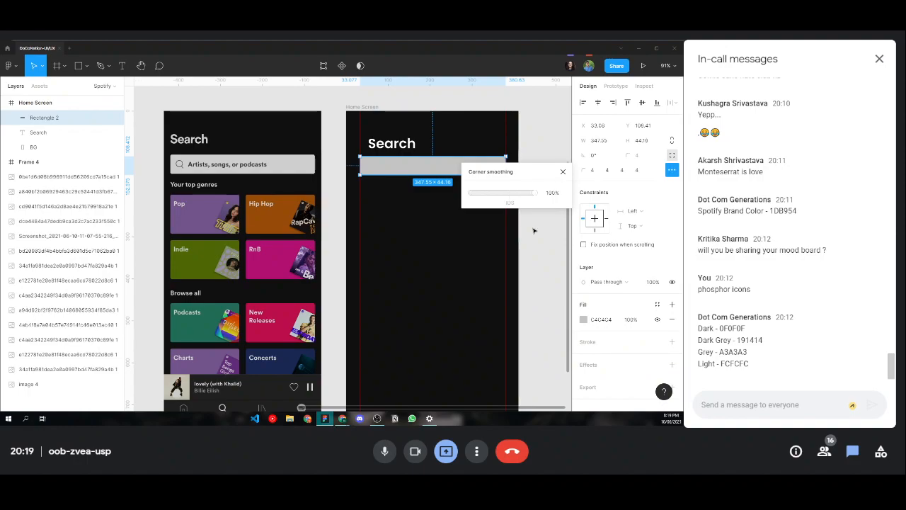
pyautogui.click(534, 230)
# - Set the height of the search bar rectangle to 50 and deselect it
pyautogui.click(451, 170)
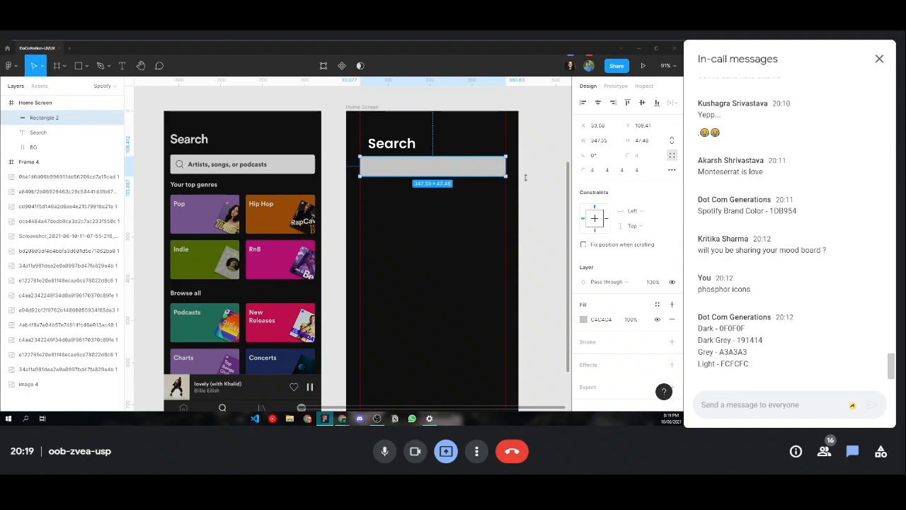
pyautogui.click(525, 177)
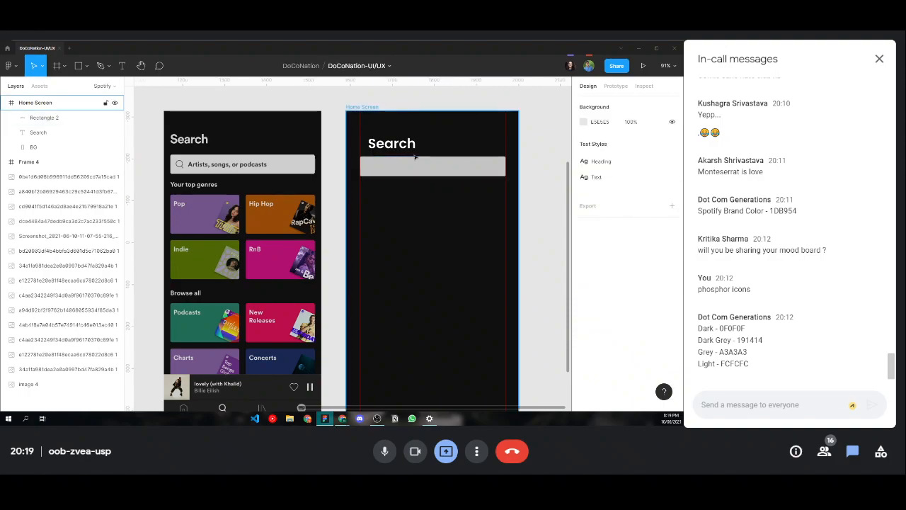
pyautogui.click(501, 165)
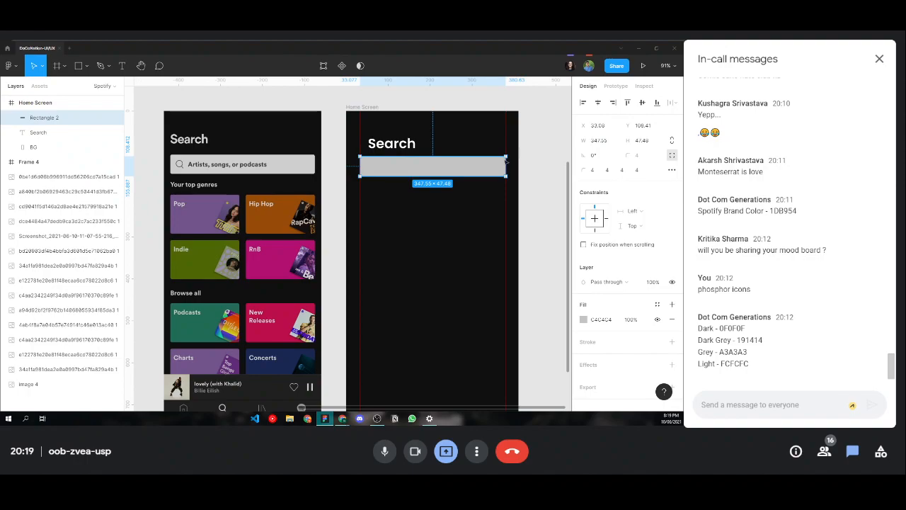
pyautogui.click(642, 140)
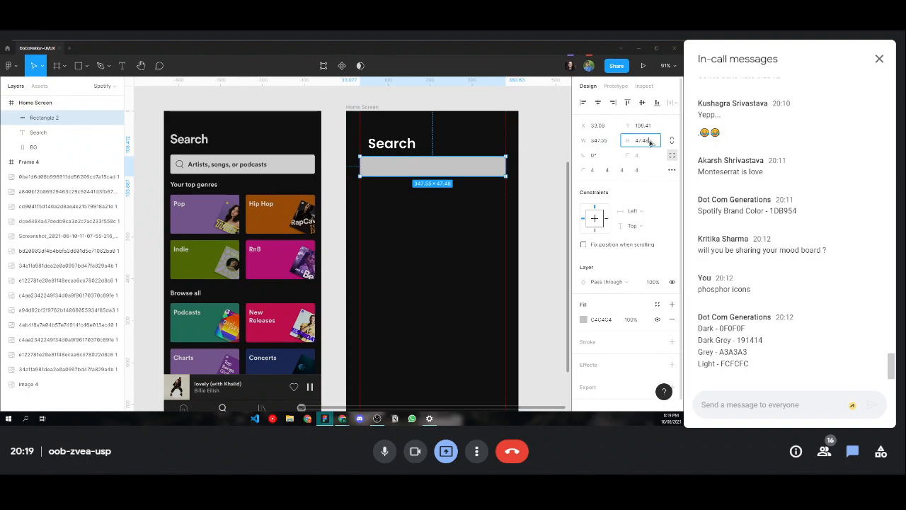
pyautogui.write('50')
pyautogui.press('Return')
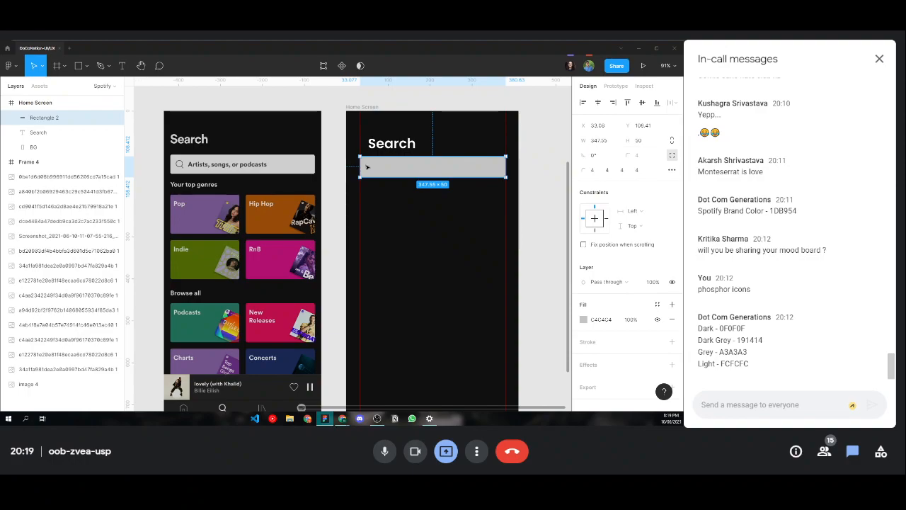
pyautogui.click(531, 136)
# - Recolour the search bar rectangle's fill by sampling the light swatch in the Frame 4 colour palette
pyautogui.scroll(-5, 366, 164)
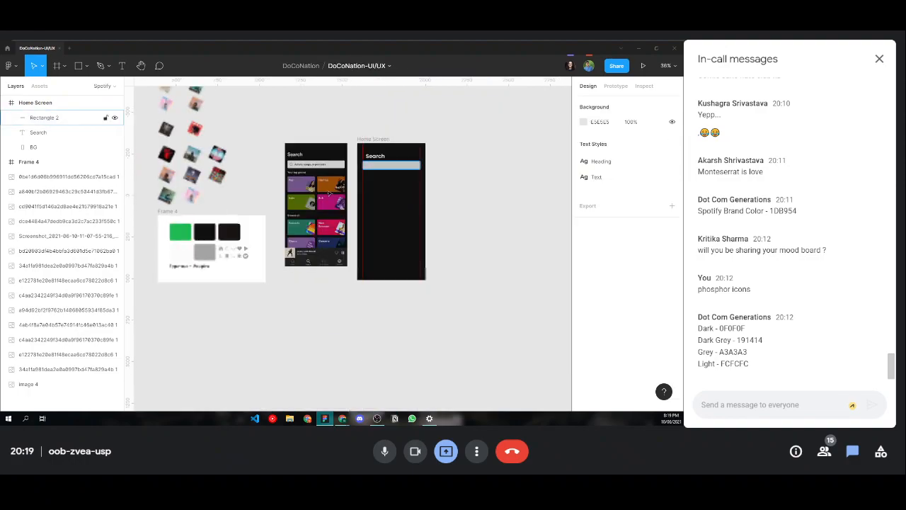
pyautogui.click(382, 165)
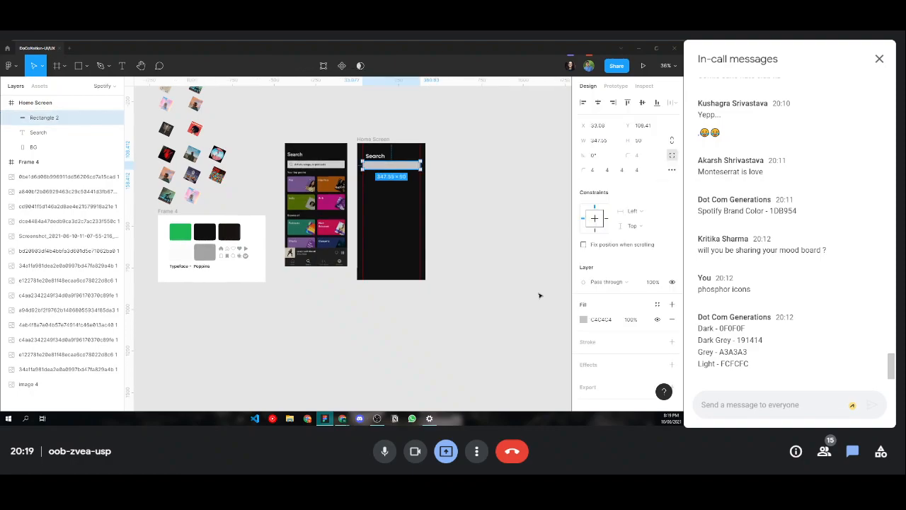
pyautogui.scroll(-1, 653, 144)
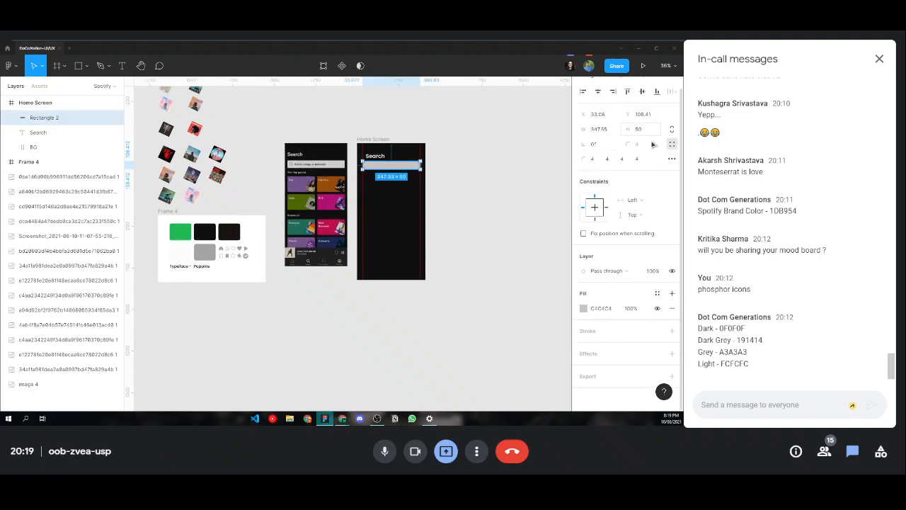
pyautogui.click(583, 308)
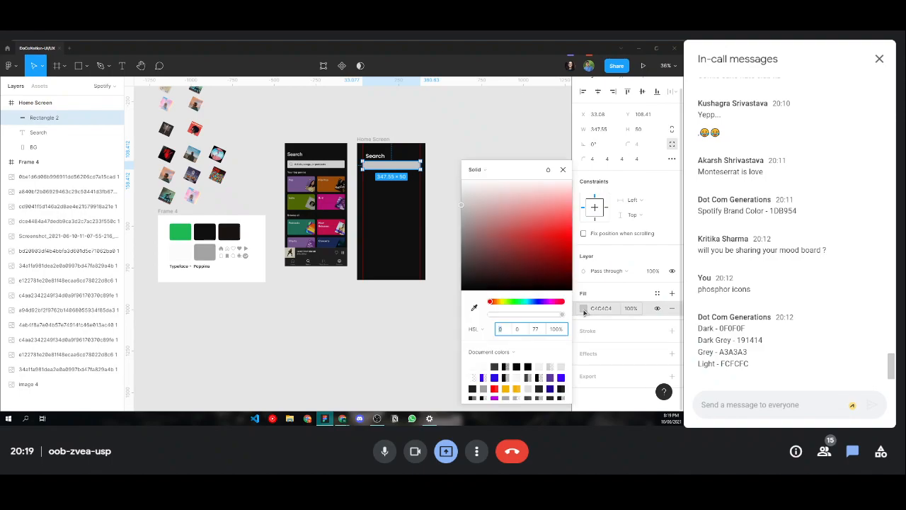
pyautogui.click(474, 308)
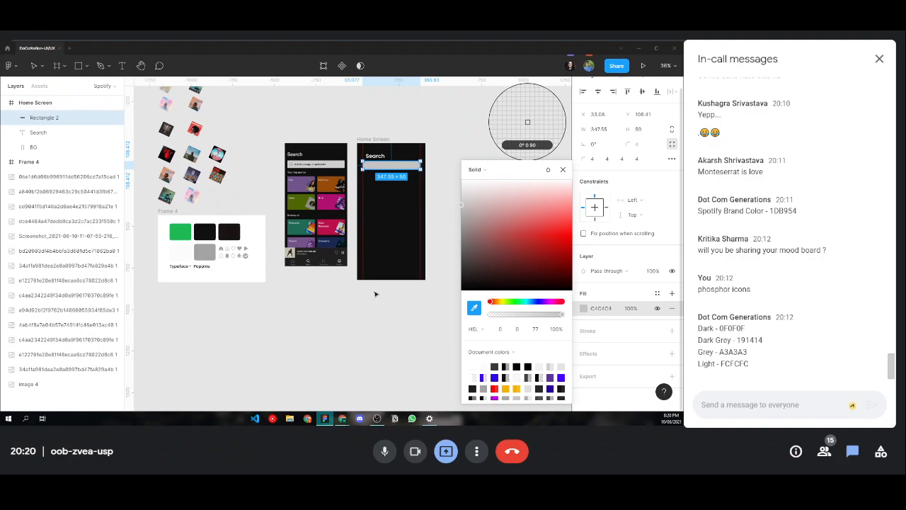
pyautogui.click(184, 252)
pyautogui.press('Escape')
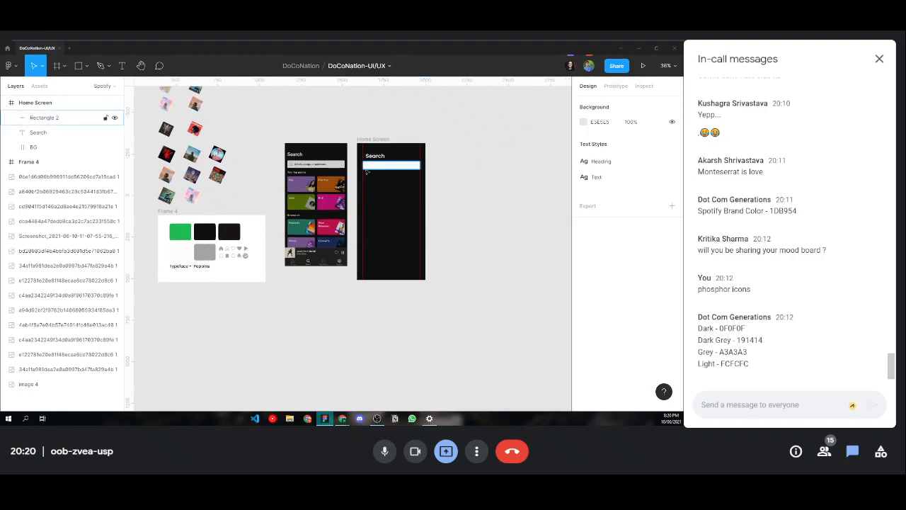
# - Add the text "Artists, SOngs or podcatss" inside the search bar rectangle
pyautogui.scroll(5, 366, 172)
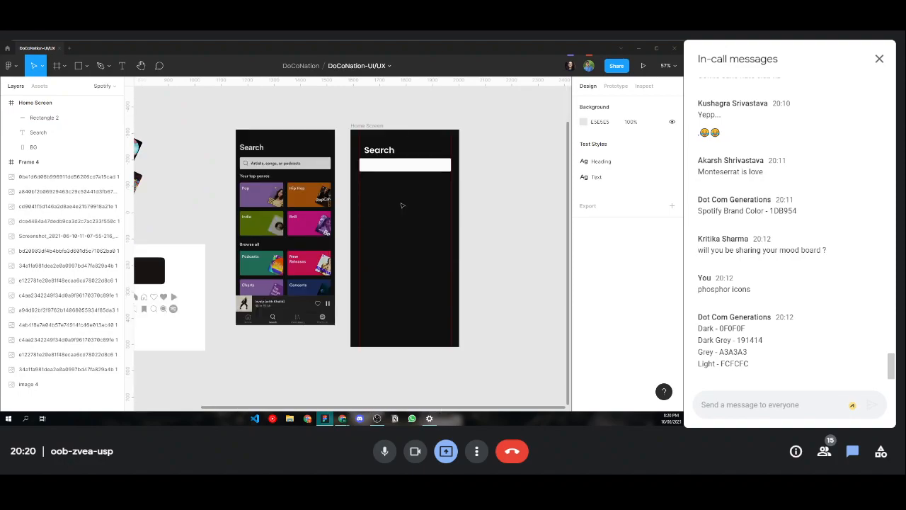
pyautogui.scroll(8, 387, 152)
pyautogui.press('t')
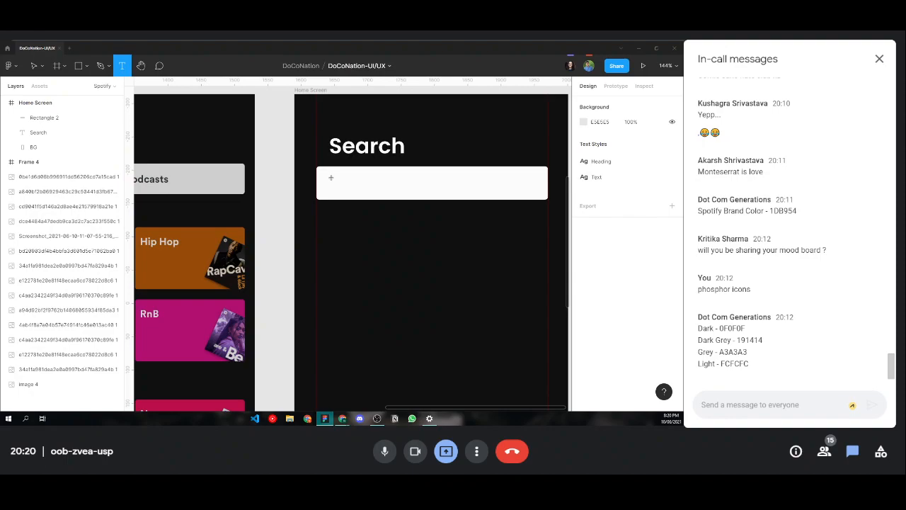
pyautogui.click(330, 178)
pyautogui.scroll(-4, 441, 196)
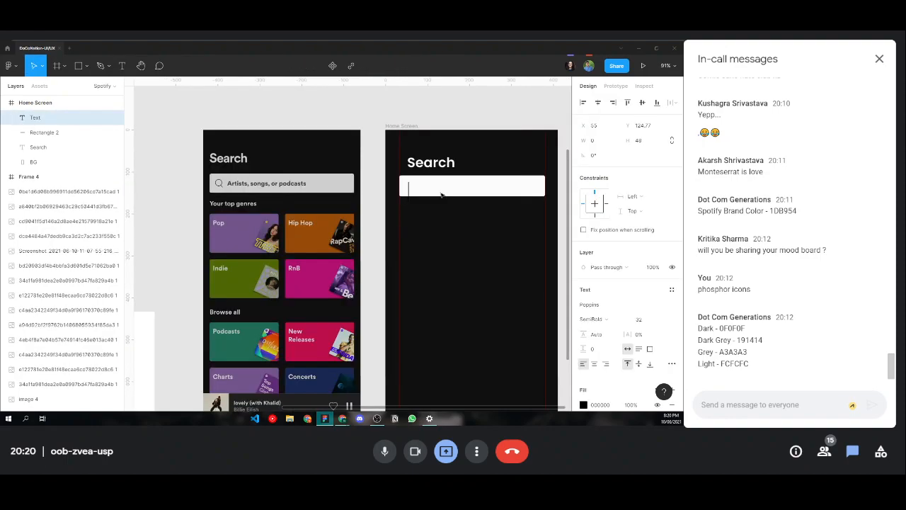
pyautogui.write('Artis')
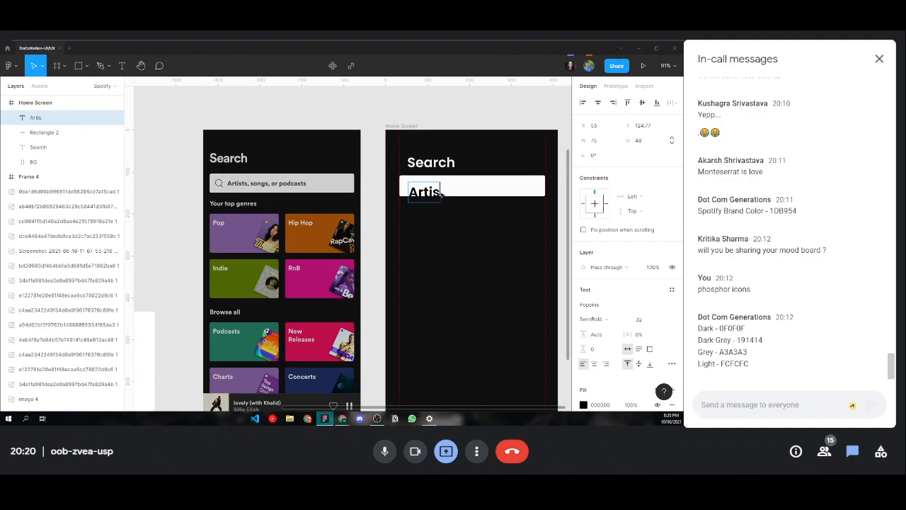
pyautogui.write('ts, SOngs or pod')
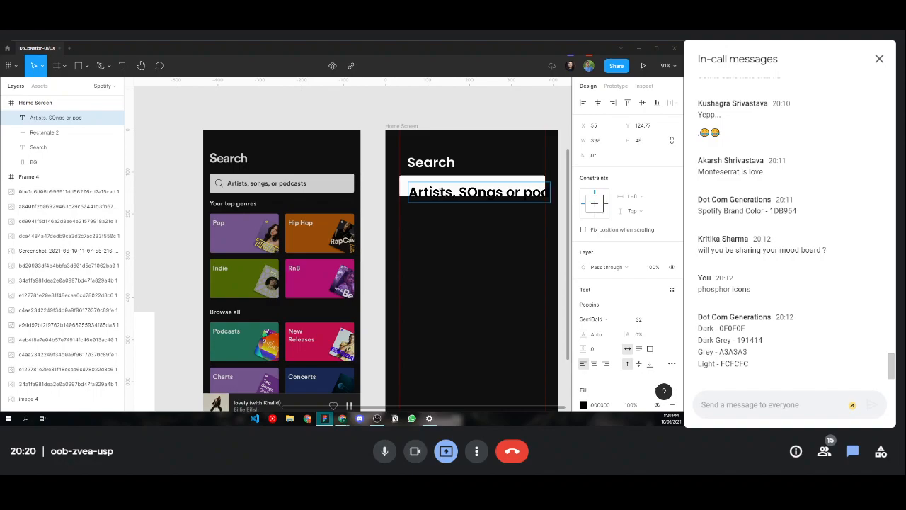
pyautogui.write('catss')
pyautogui.press('Escape')
# - Set the font size of the search bar text to 16
pyautogui.scroll(-3, 203, 190)
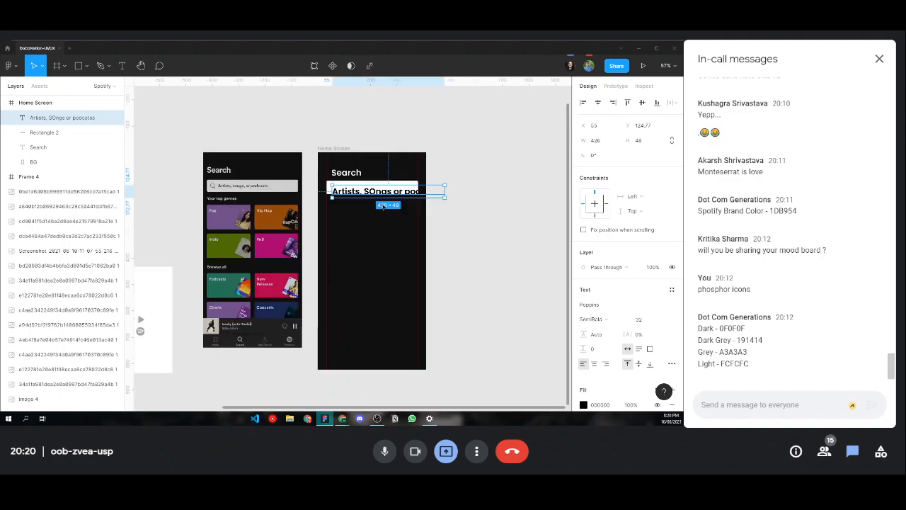
pyautogui.scroll(3, 384, 206)
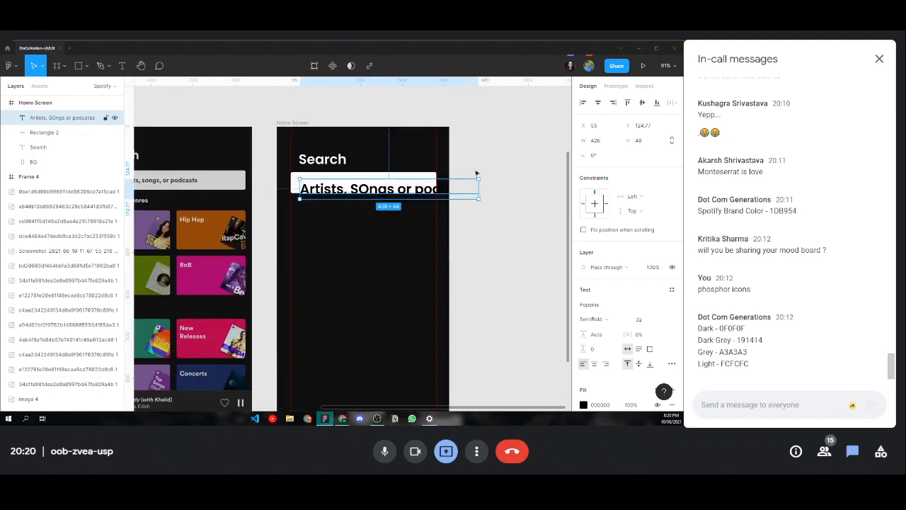
pyautogui.scroll(-3, 595, 199)
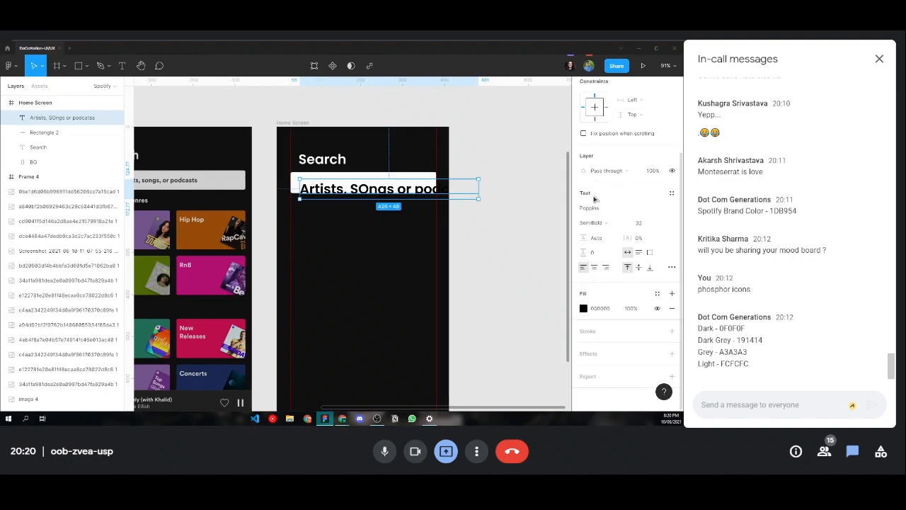
pyautogui.click(645, 224)
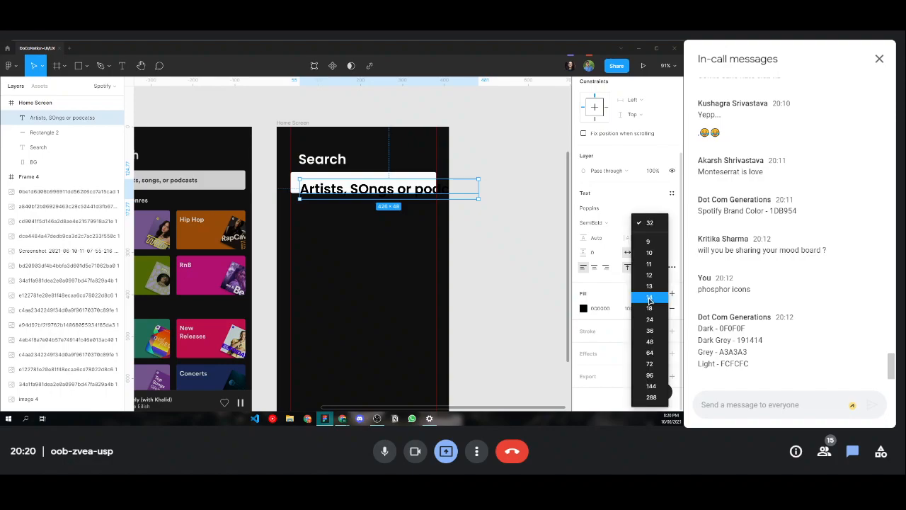
pyautogui.click(649, 298)
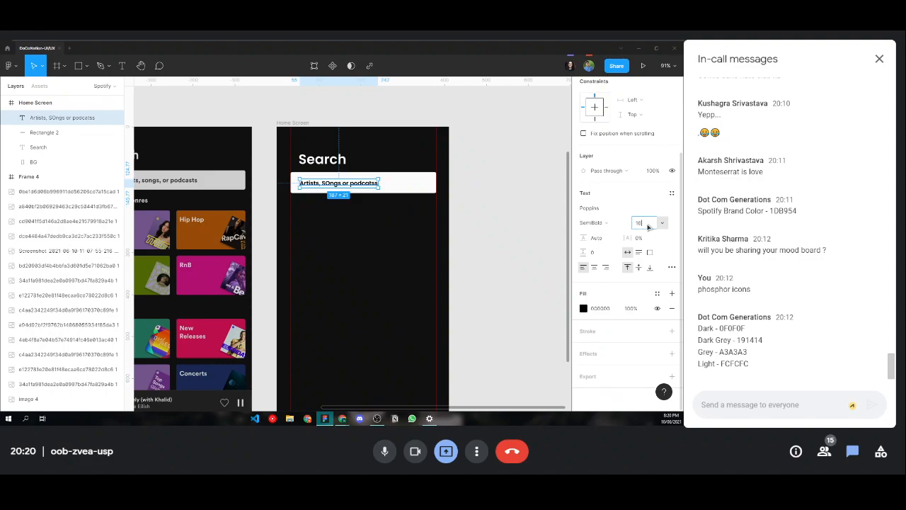
pyautogui.press('Return')
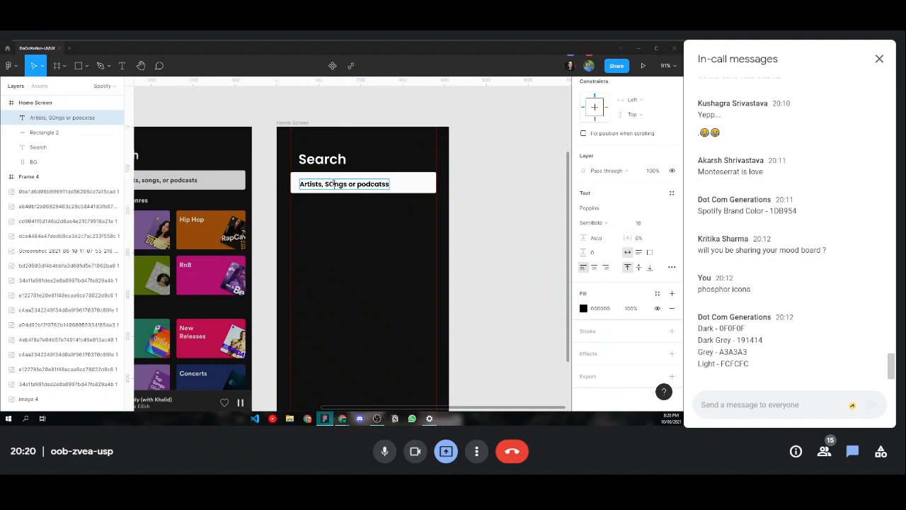
# - Correct the search bar text to "Artists, Songs or podcasts" and shift it right within the bar, leaving room for an icon
pyautogui.press('BackSpace')
pyautogui.write('o')
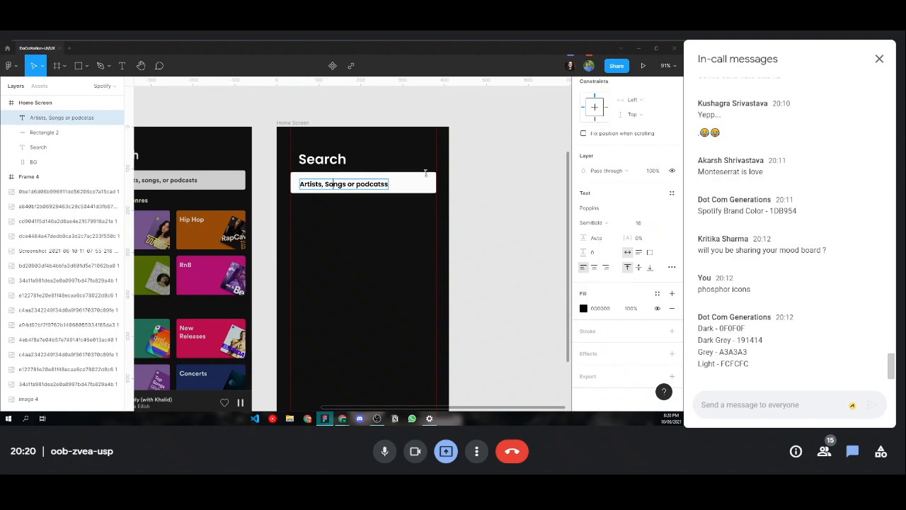
pyautogui.press('Escape')
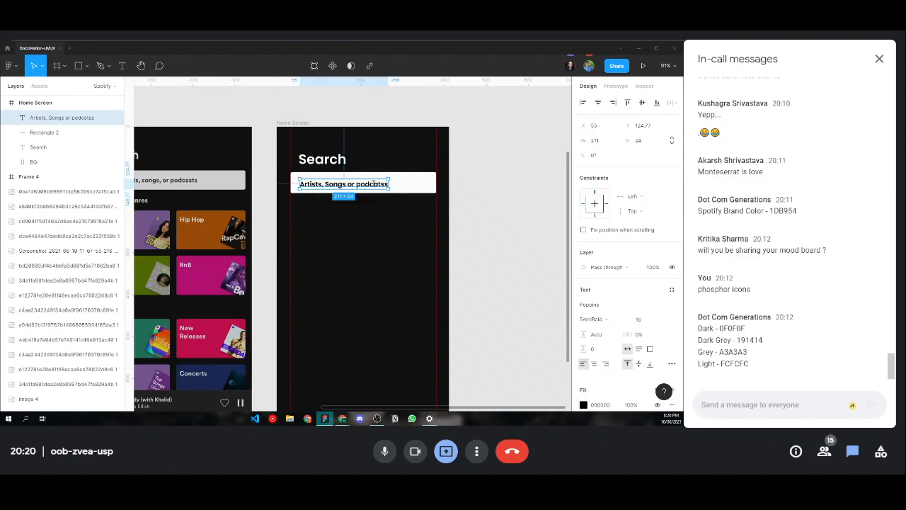
pyautogui.press('Escape')
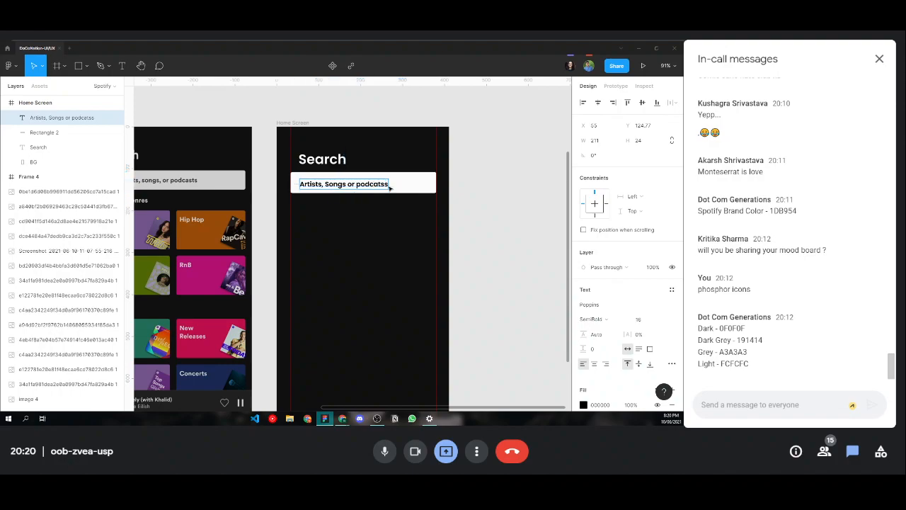
pyautogui.click(379, 184)
pyautogui.write('s')
pyautogui.press('Delete')
pyautogui.press('Escape')
pyautogui.moveTo(371, 190); pyautogui.dragTo(383, 183)
pyautogui.click(405, 147)
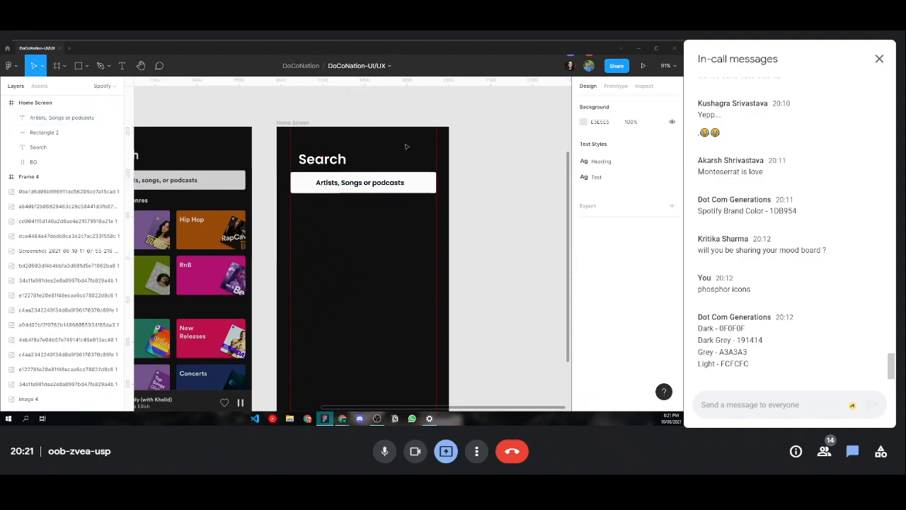
pyautogui.scroll(-2, 406, 147)
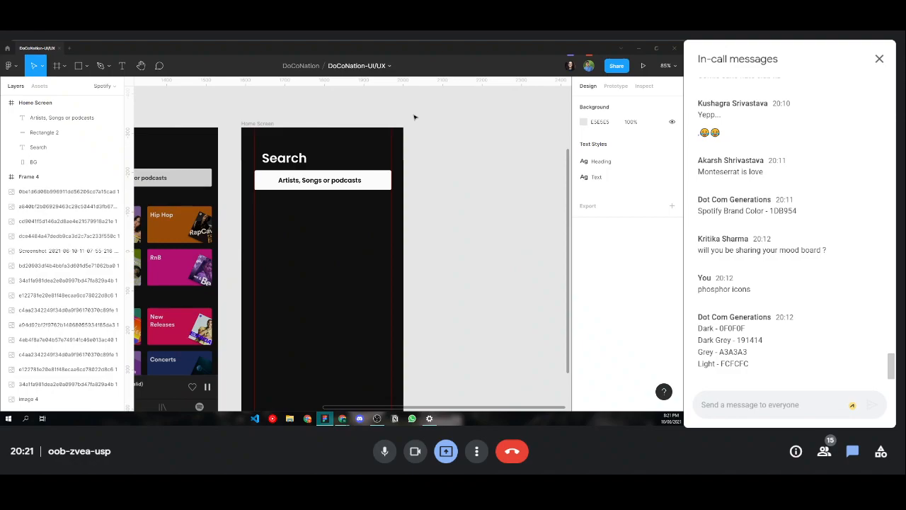
pyautogui.hscroll(3, 380, 134)
pyautogui.hscroll(-1, 380, 134)
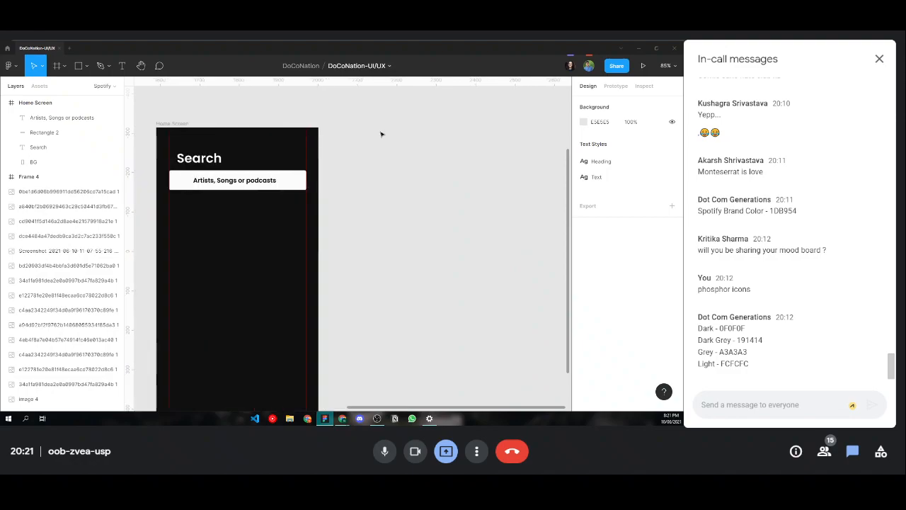
pyautogui.hscroll(-2, 381, 134)
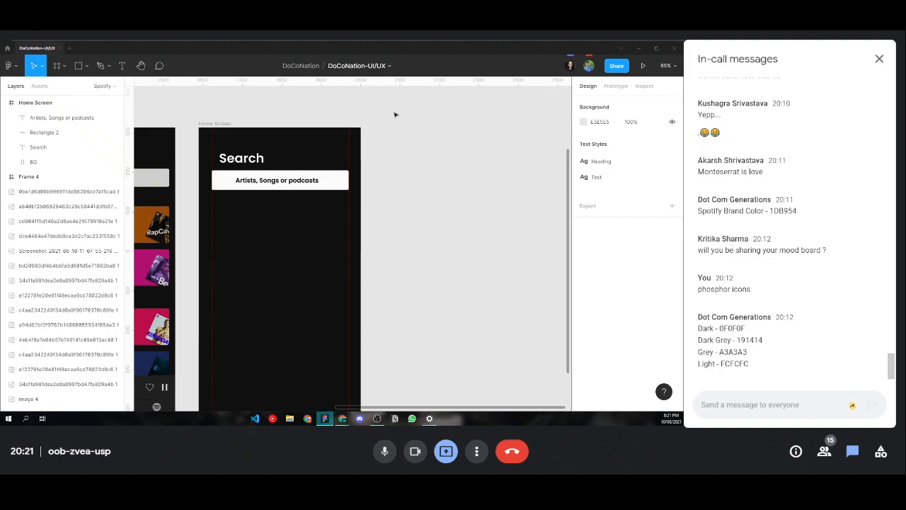
pyautogui.rightClick(395, 114)
pyautogui.moveTo(458, 142)
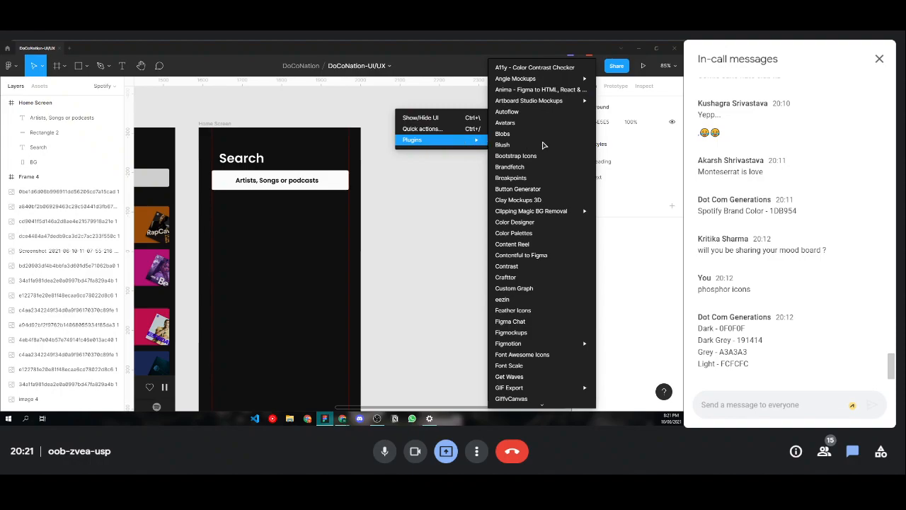
pyautogui.scroll(-5, 545, 143)
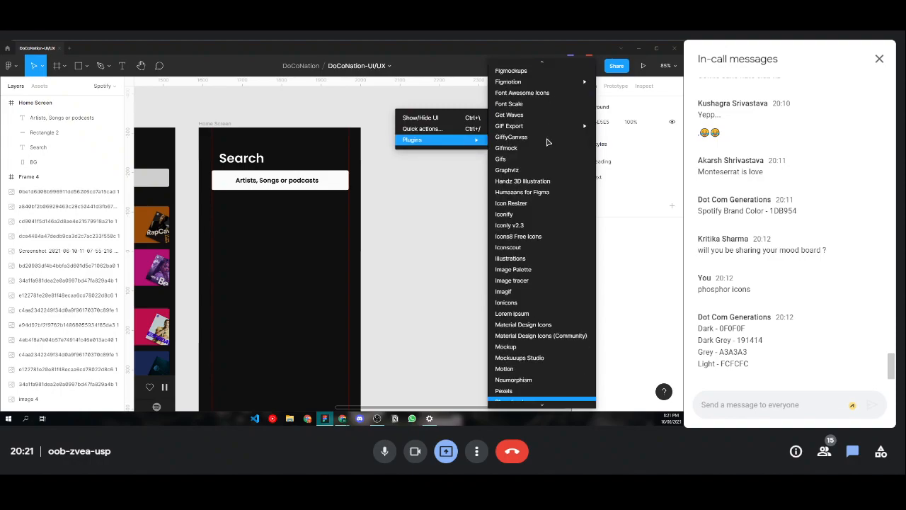
pyautogui.press('Escape')
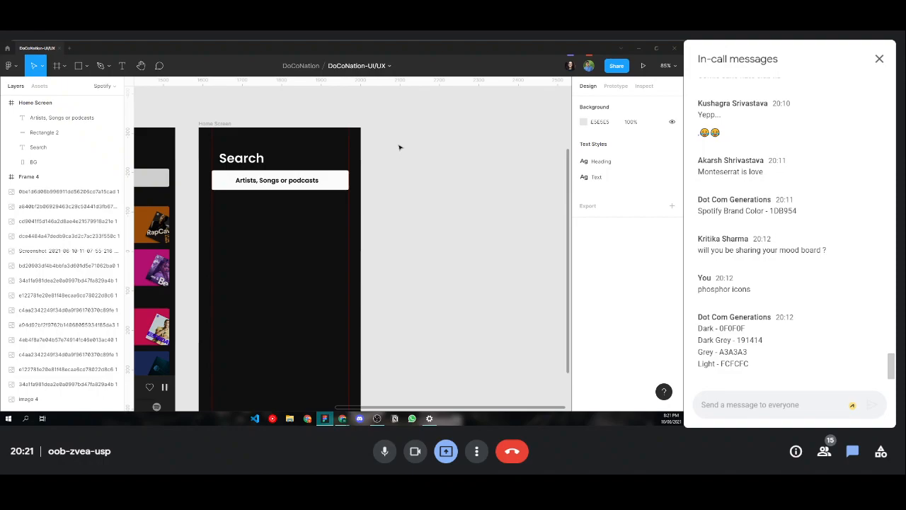
# - Launch the Phosphor Icons plugin and move its window beside the Home Screen frame
pyautogui.rightClick(383, 113)
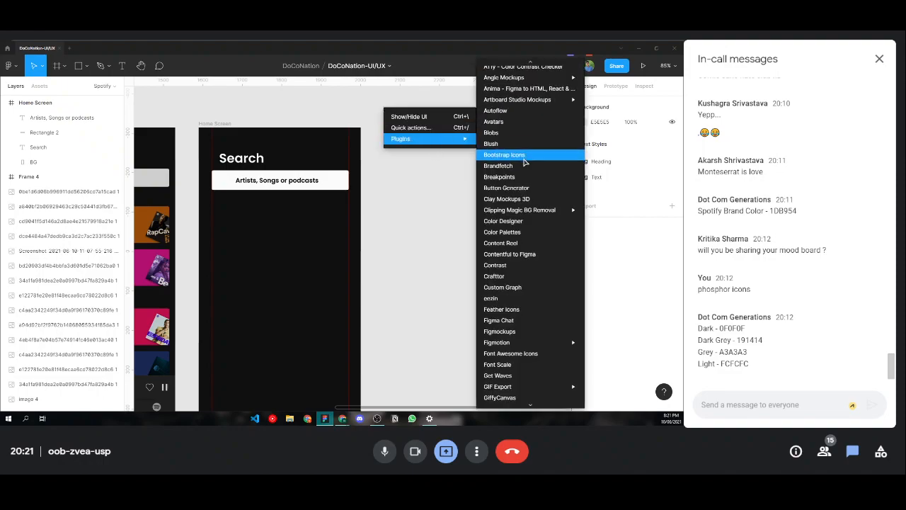
pyautogui.scroll(-1, 525, 162)
pyautogui.scroll(-3, 525, 162)
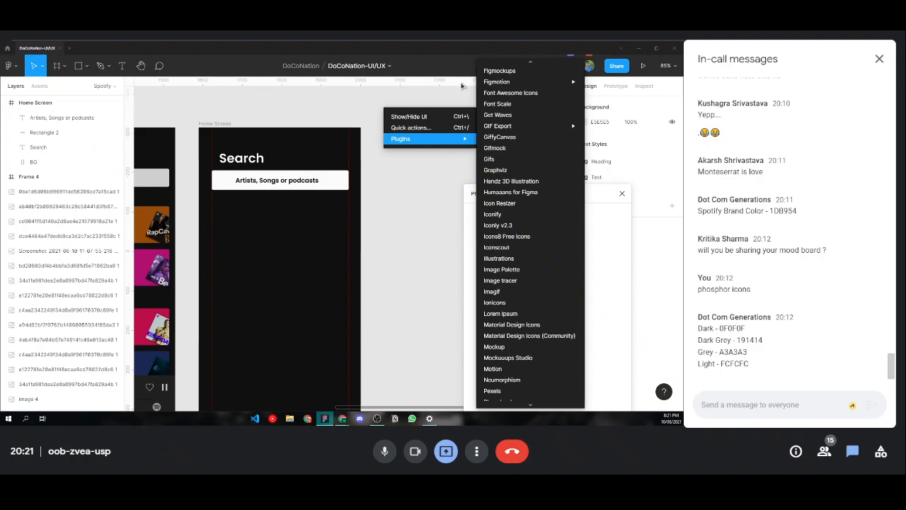
pyautogui.click(626, 197)
pyautogui.moveTo(572, 199); pyautogui.dragTo(476, 186)
# - Look up "search" in Phosphor Icons, insert the regular magnifying glass icon and close the plugin
pyautogui.click(469, 201)
pyautogui.write('search')
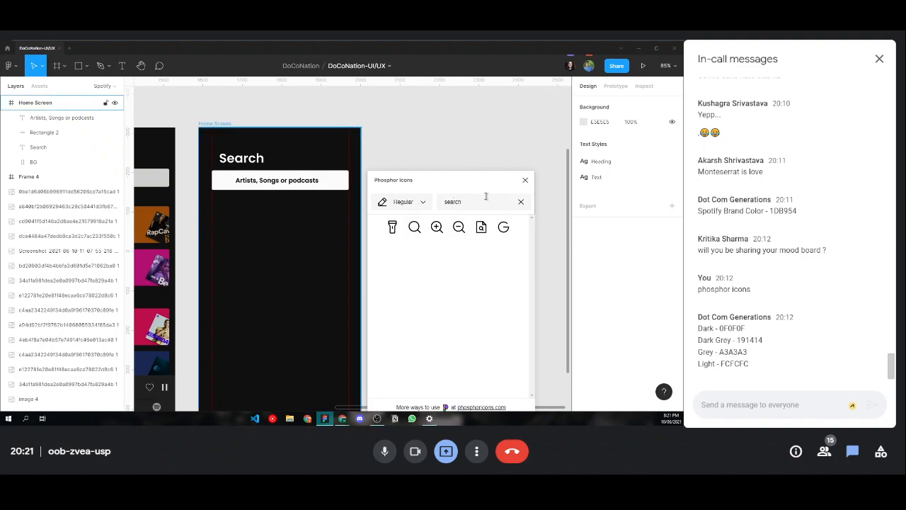
pyautogui.click(415, 226)
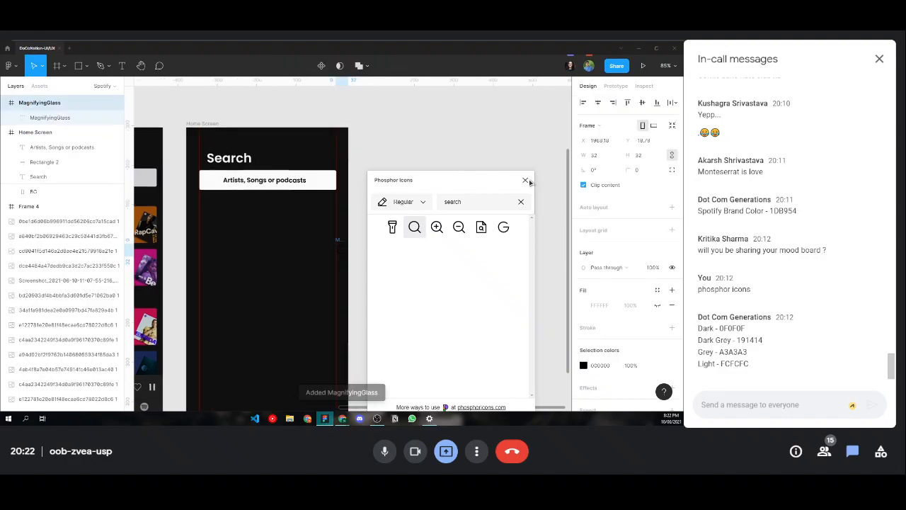
pyautogui.click(526, 180)
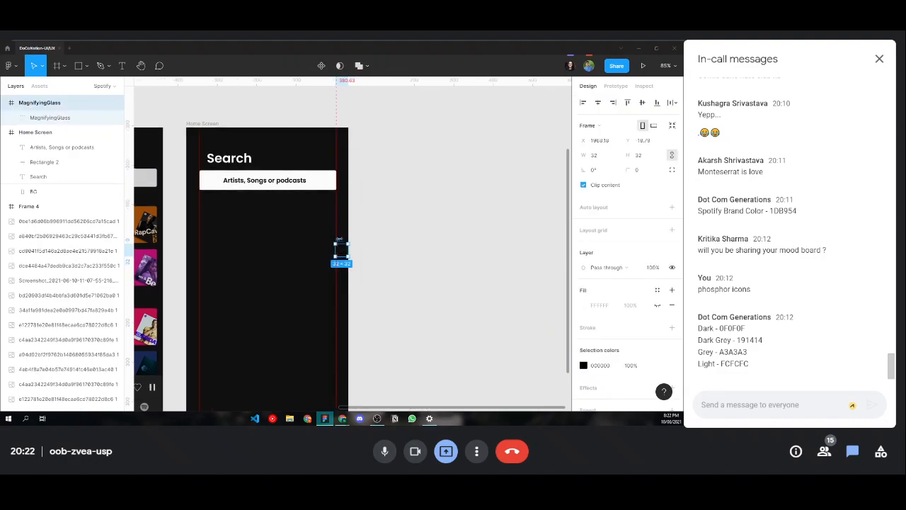
# - Place the magnifying glass icon in the search bar before the text and nest its layer in the Home Screen frame
pyautogui.moveTo(340, 242); pyautogui.dragTo(209, 172)
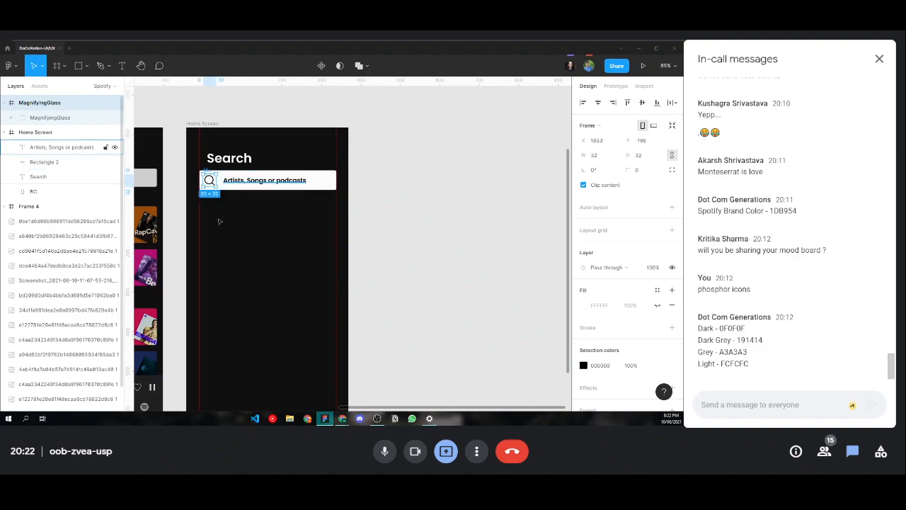
pyautogui.hscroll(-3, 322, 185)
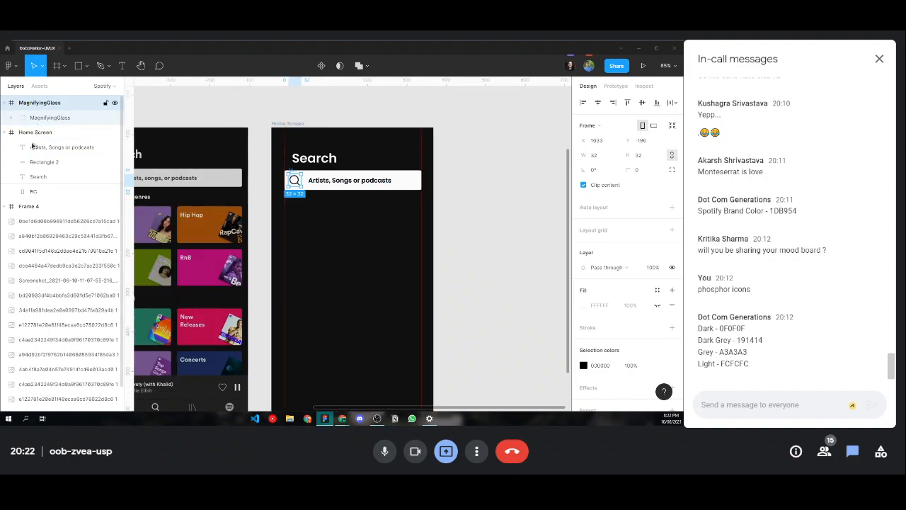
pyautogui.moveTo(32, 145); pyautogui.dragTo(64, 142)
pyautogui.click(335, 114)
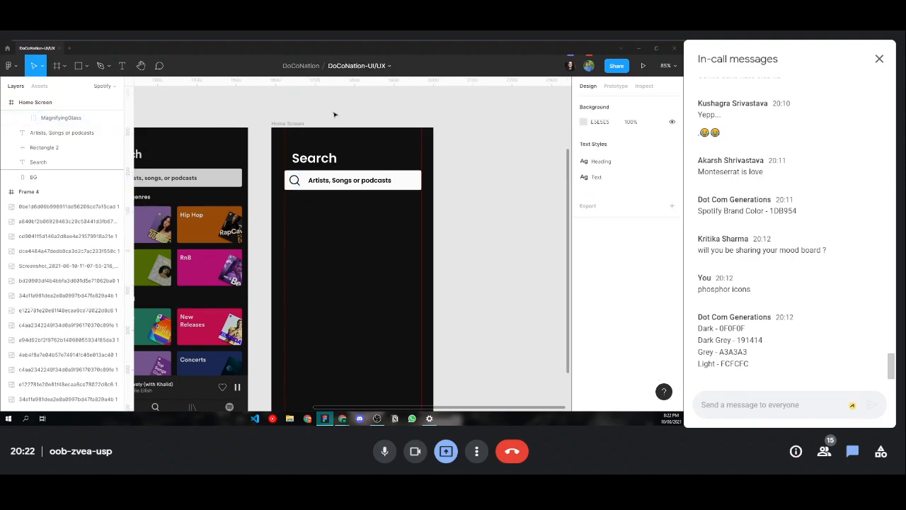
# - Select the search bar text and magnifying glass icon together and start sampling a new colour for both with the eyedropper
pyautogui.click(349, 180)
pyautogui.hotkey('shift', '2')
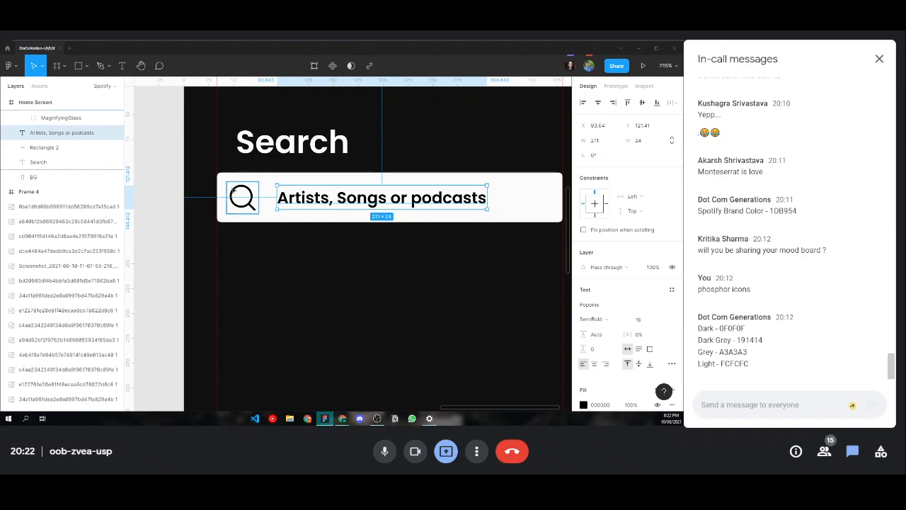
pyautogui.keyDown('shift'); pyautogui.click(233, 190); pyautogui.keyUp('shift')
pyautogui.scroll(-3, 333, 204)
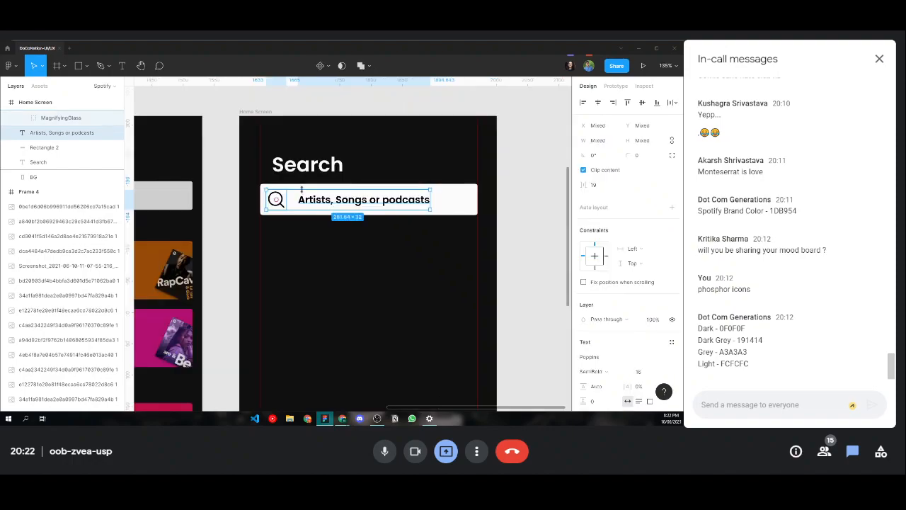
pyautogui.scroll(-5, 646, 144)
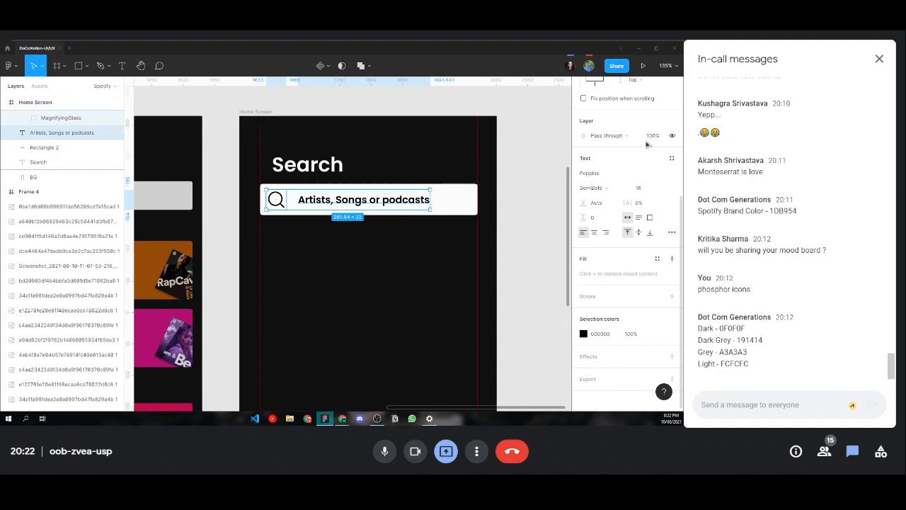
pyautogui.click(583, 332)
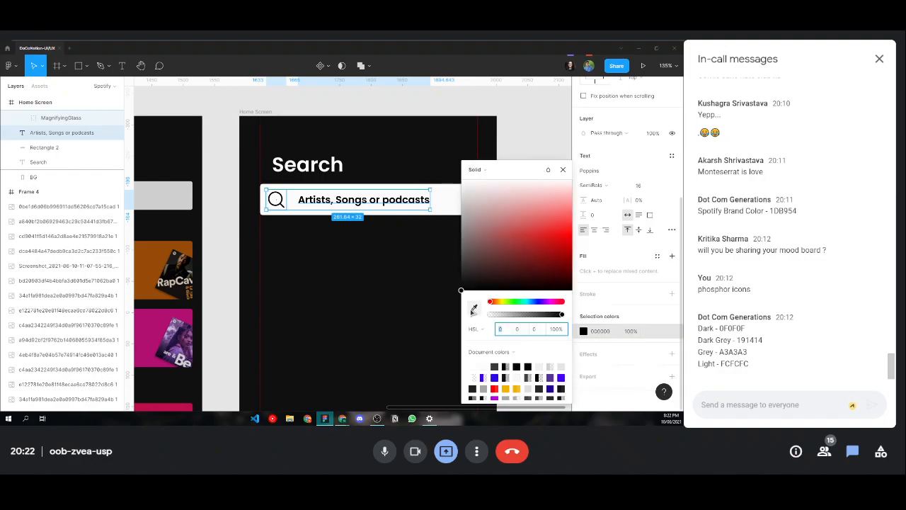
pyautogui.click(474, 309)
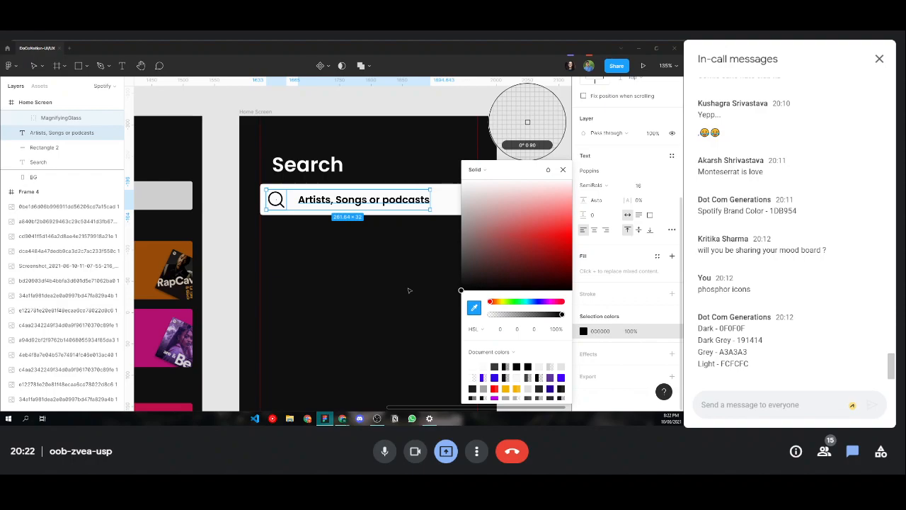
# - Recolour the search bar's magnifying glass and placeholder text to 191414 by sampling the dark grey swatch in the palette frame
pyautogui.scroll(-5, 408, 290)
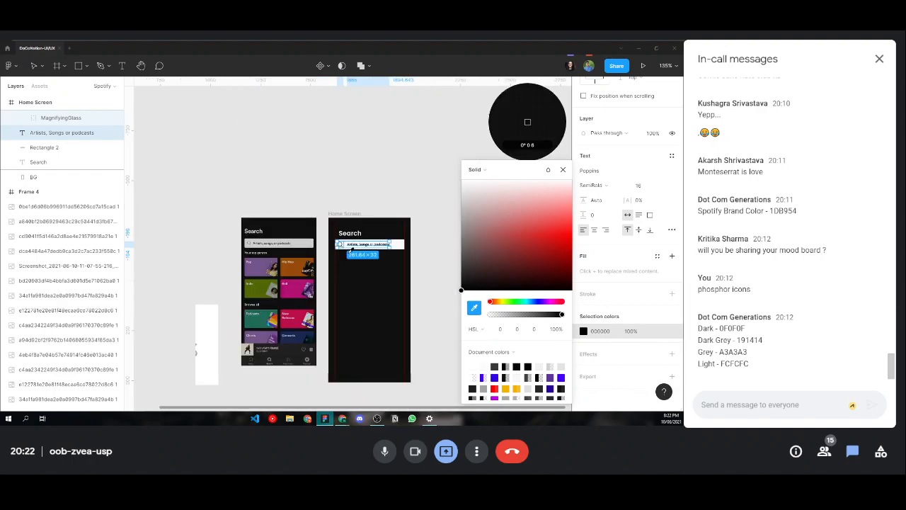
pyautogui.scroll(-5, 349, 248)
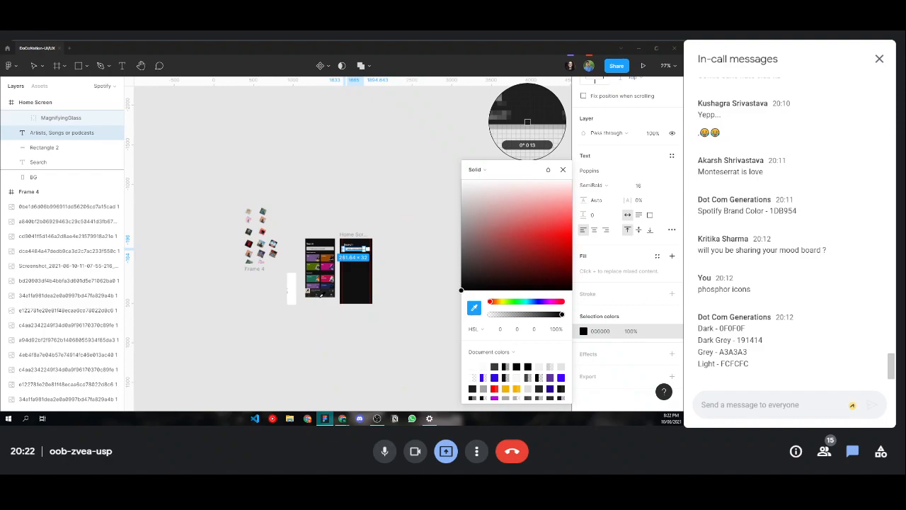
pyautogui.scroll(3, 319, 291)
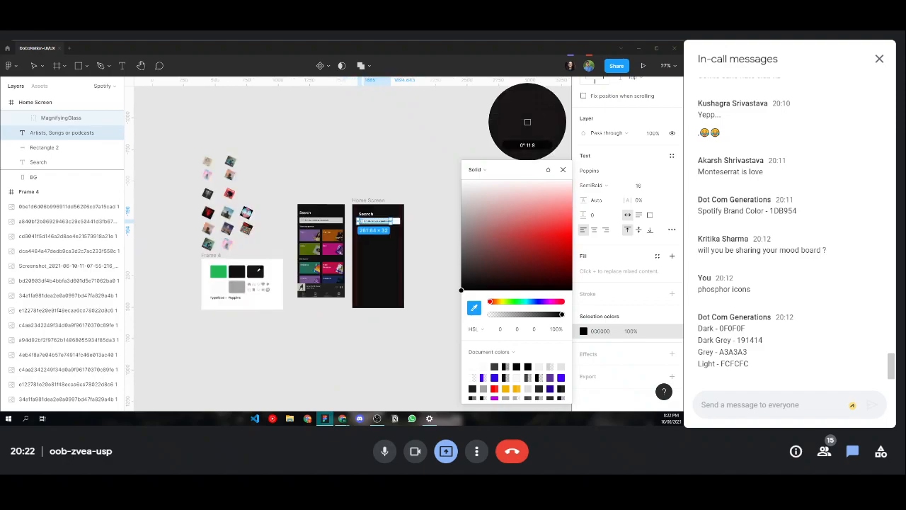
pyautogui.click(527, 122)
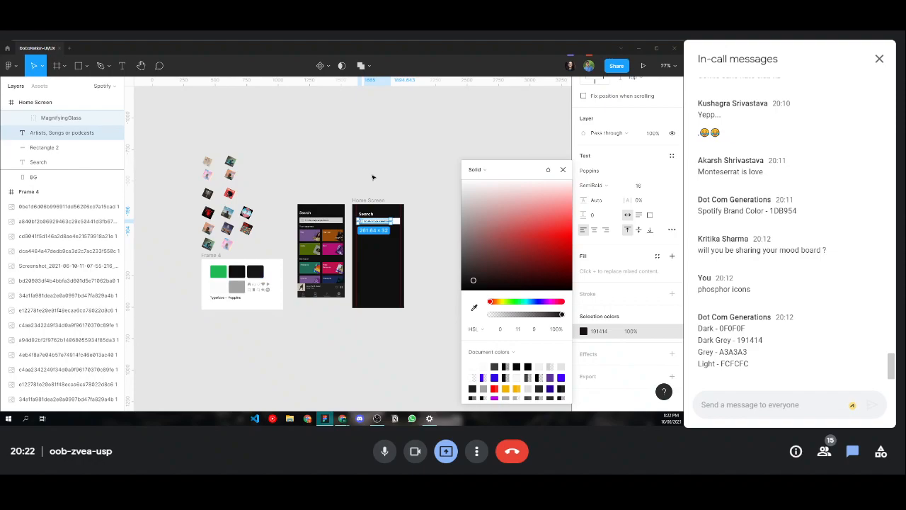
pyautogui.click(344, 309)
# - Shift the magnifying glass and placeholder text slightly right inside the search bar and group them
pyautogui.scroll(3, 344, 309)
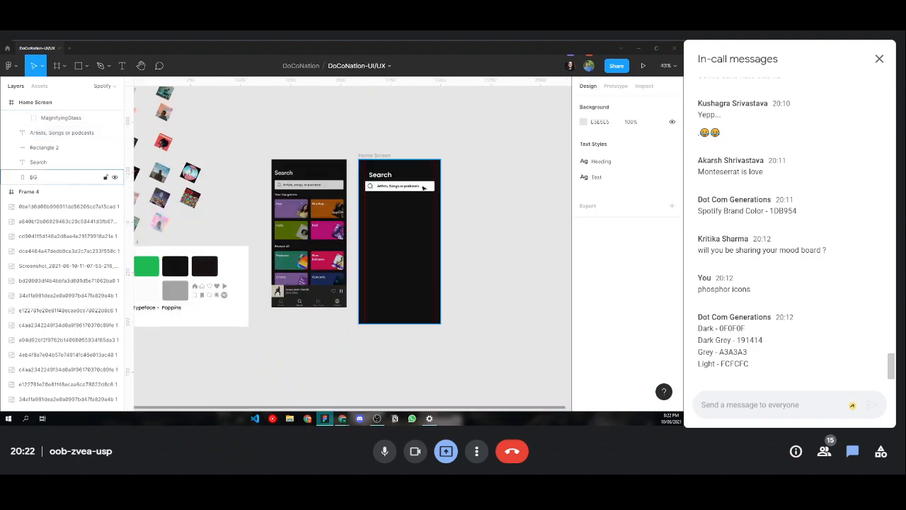
pyautogui.scroll(5, 423, 187)
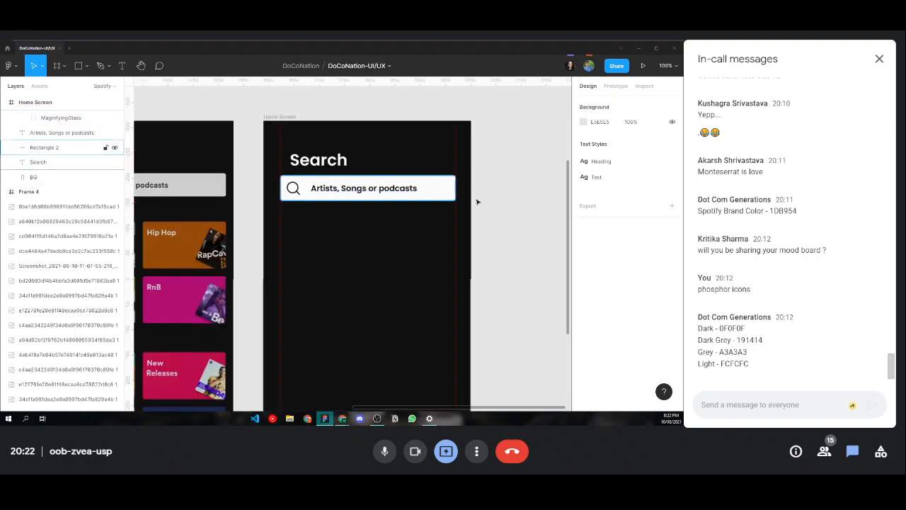
pyautogui.click(358, 188)
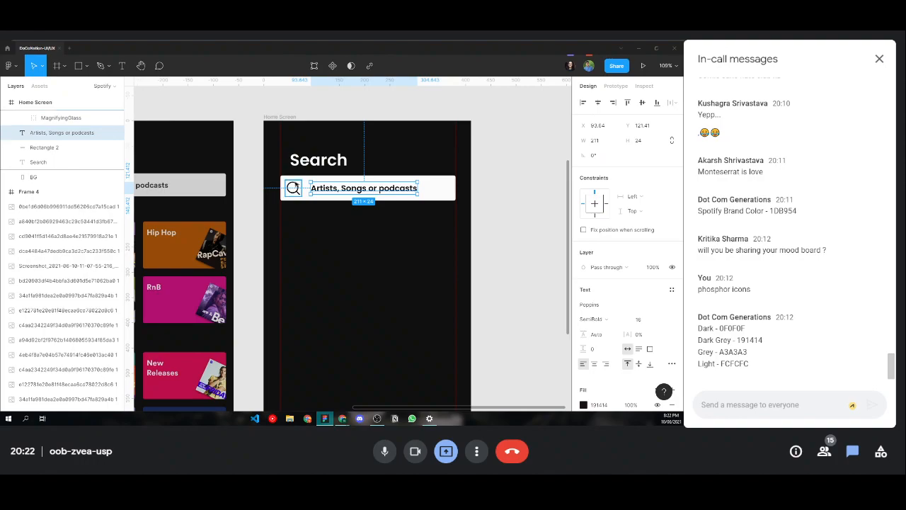
pyautogui.keyDown('shift'); pyautogui.click(293, 188); pyautogui.keyUp('shift')
pyautogui.moveTo(350, 187); pyautogui.dragTo(352, 187)
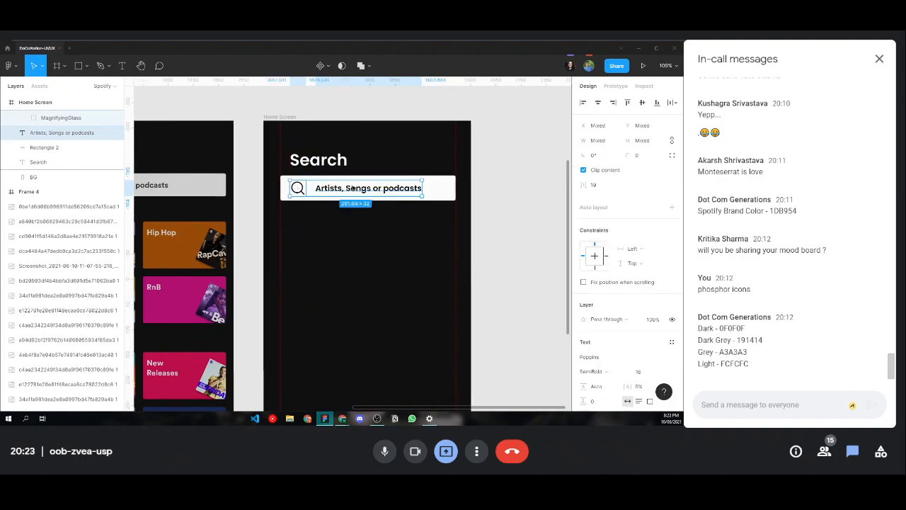
pyautogui.hotkey('ctrl', 'g')
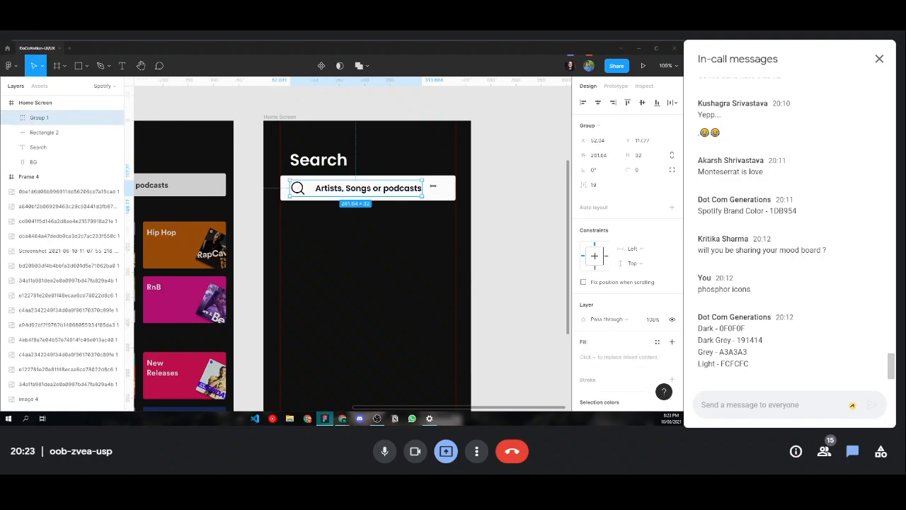
# - Group the icon-and-text group together with the white search bar rectangle
pyautogui.keyDown('shift'); pyautogui.click(451, 188); pyautogui.keyUp('shift')
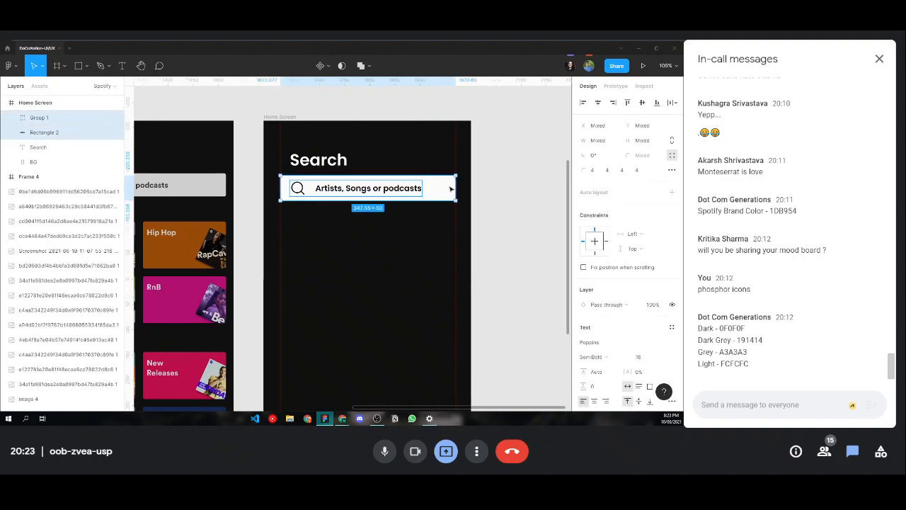
pyautogui.hotkey('ctrl', 'g')
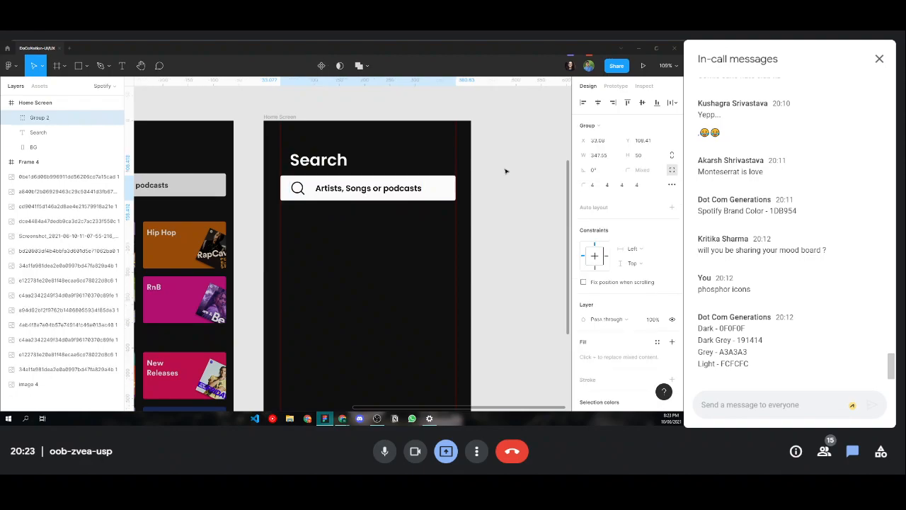
pyautogui.click(404, 174)
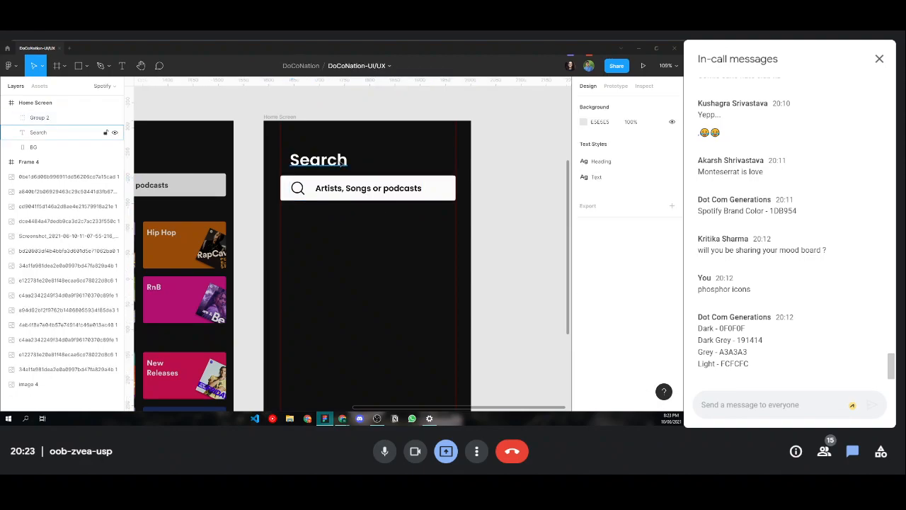
# - Move the Search heading left so it lines up with the search bar's left edge
pyautogui.click(340, 162)
pyautogui.moveTo(343, 162); pyautogui.dragTo(333, 161)
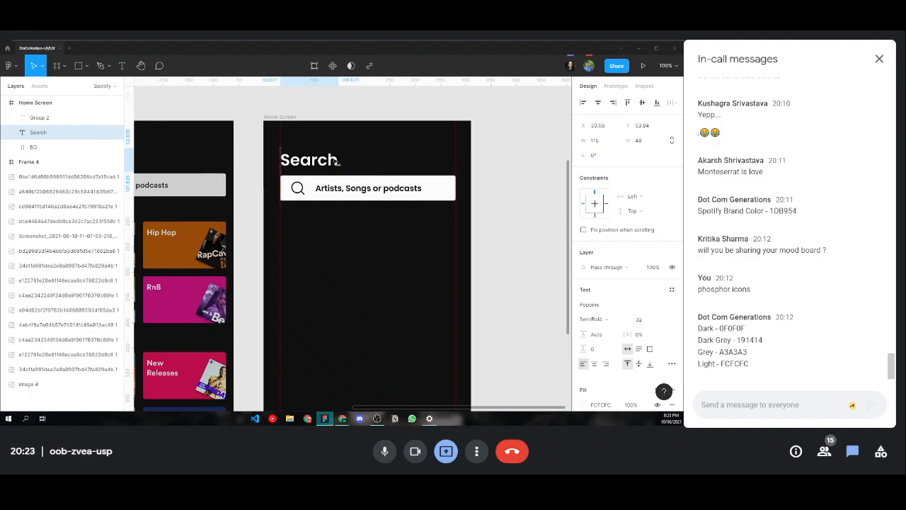
pyautogui.click(511, 212)
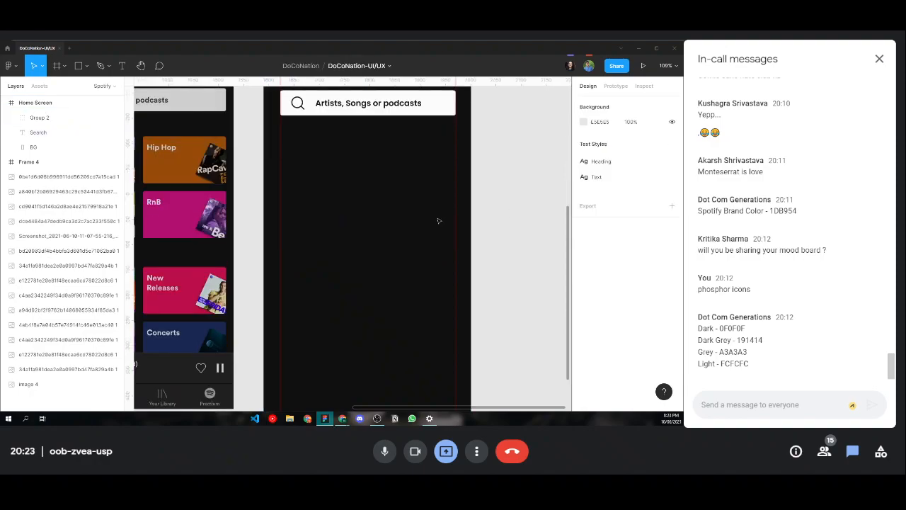
# - Draw a full-width rectangle about 411 × 54 along the bottom edge of the Home Screen frame
pyautogui.scroll(-4, 438, 220)
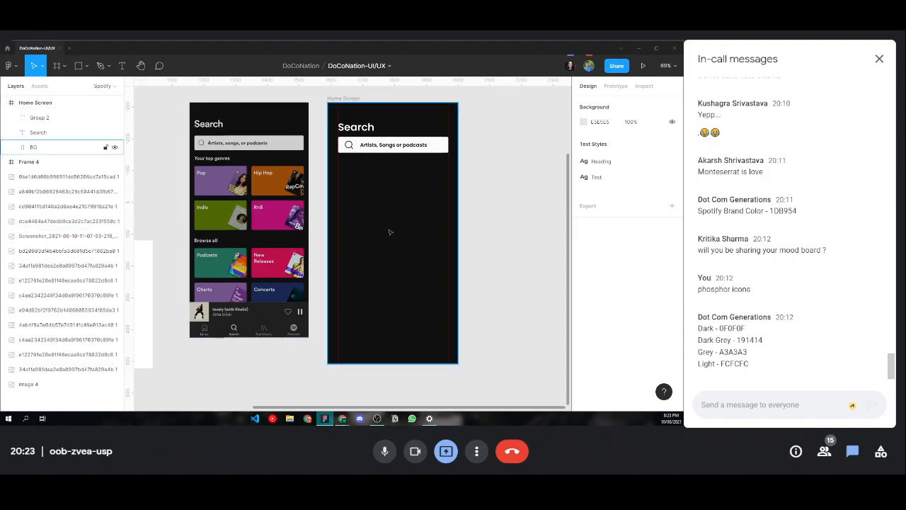
pyautogui.scroll(-4, 453, 272)
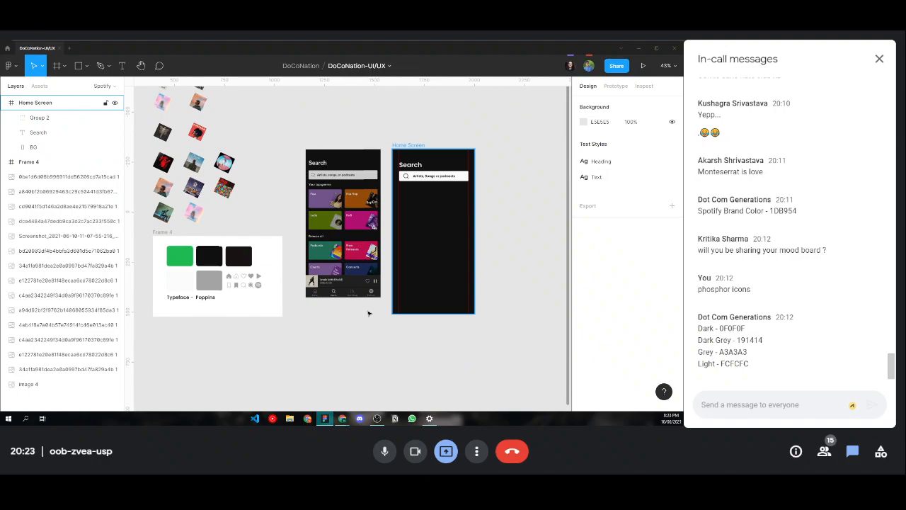
pyautogui.click(87, 68)
pyautogui.click(83, 91)
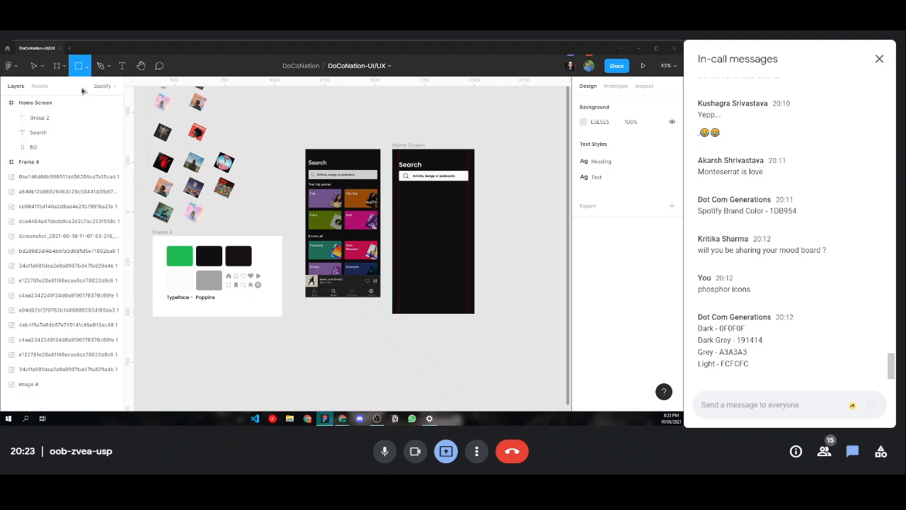
pyautogui.scroll(5, 457, 306)
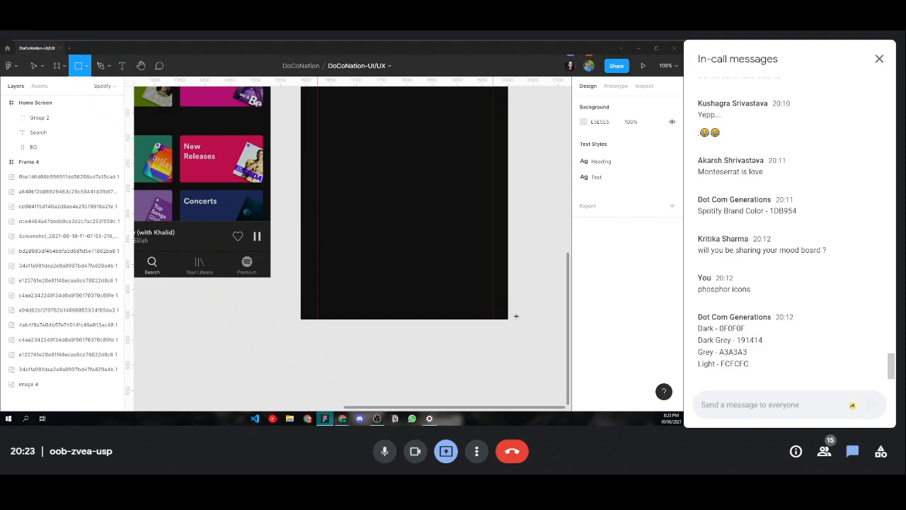
pyautogui.moveTo(301, 291); pyautogui.dragTo(508, 321)
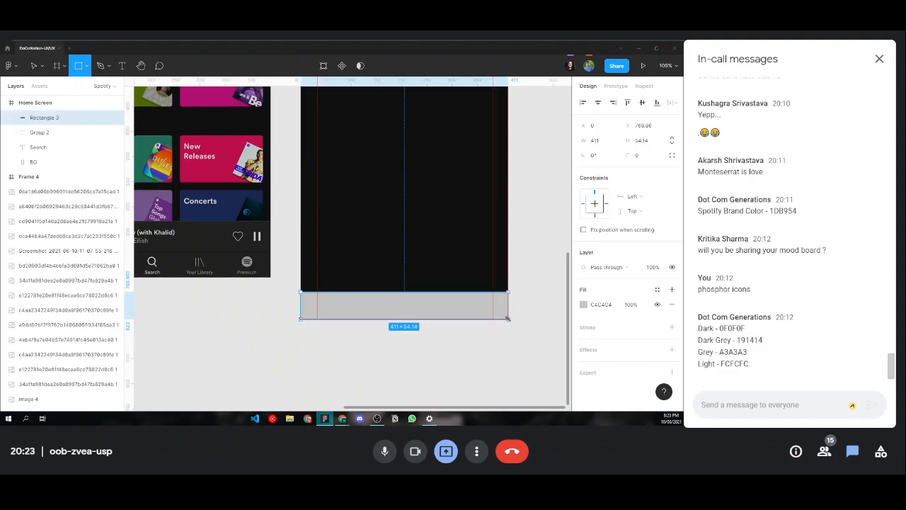
pyautogui.press('Escape')
pyautogui.scroll(-5, 419, 298)
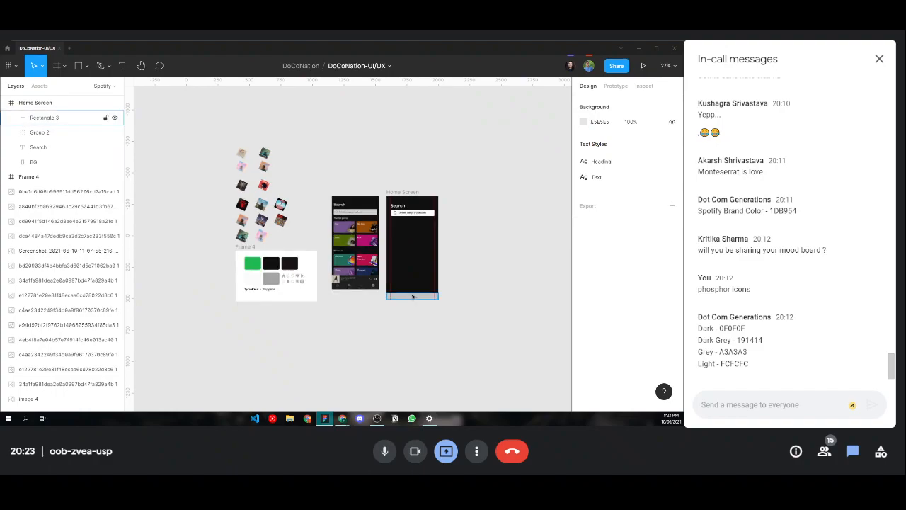
pyautogui.click(412, 297)
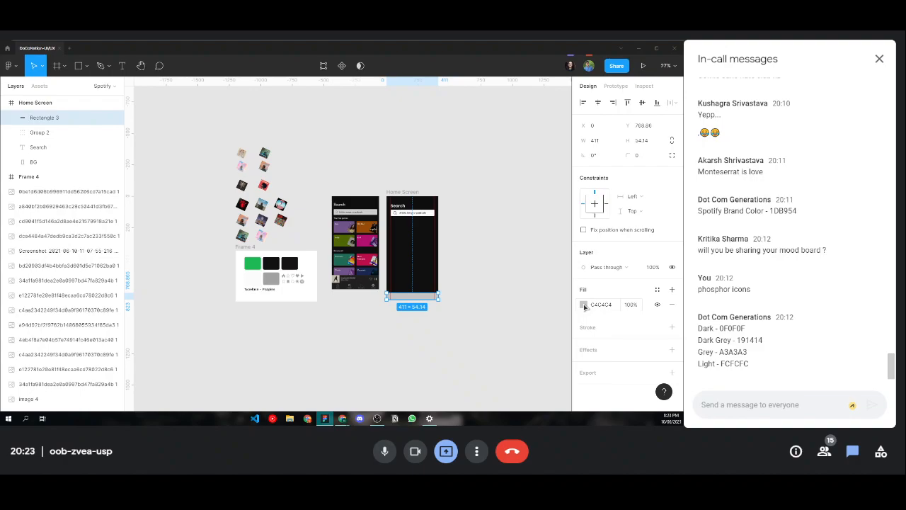
pyautogui.click(583, 304)
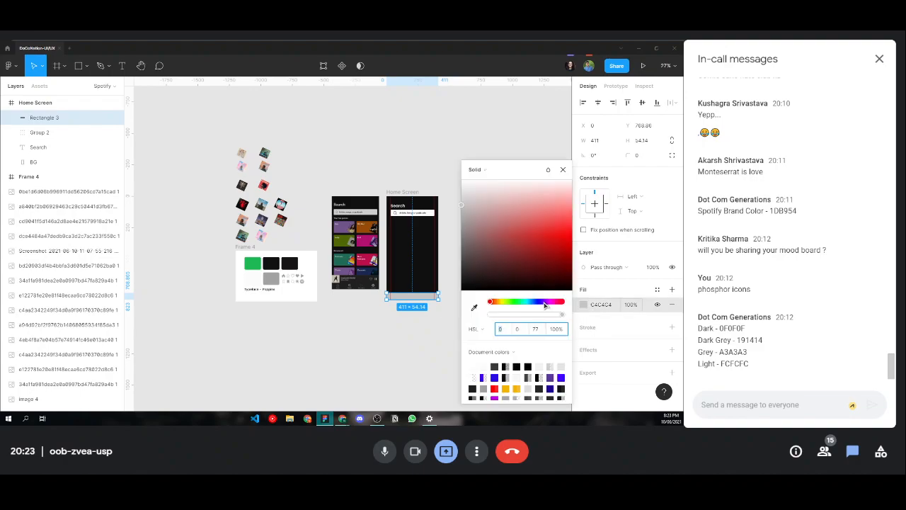
pyautogui.click(474, 308)
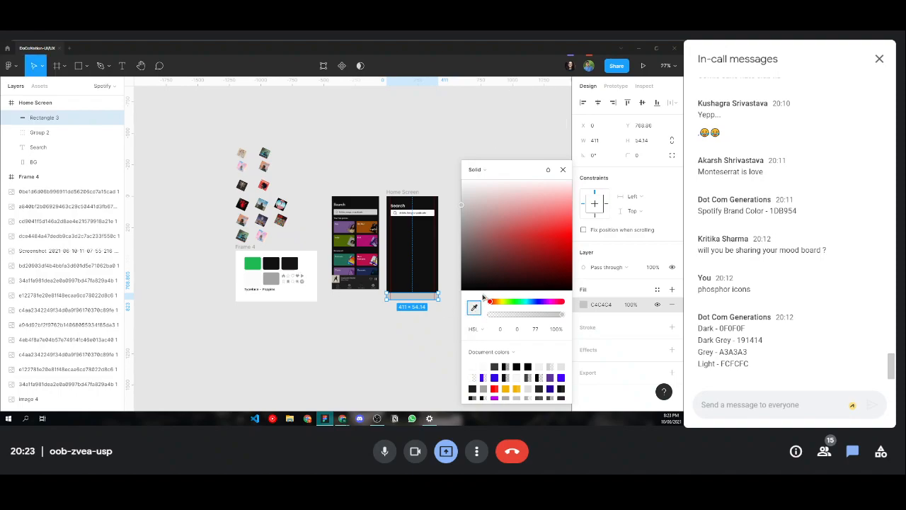
pyautogui.click(476, 312)
pyautogui.click(526, 323)
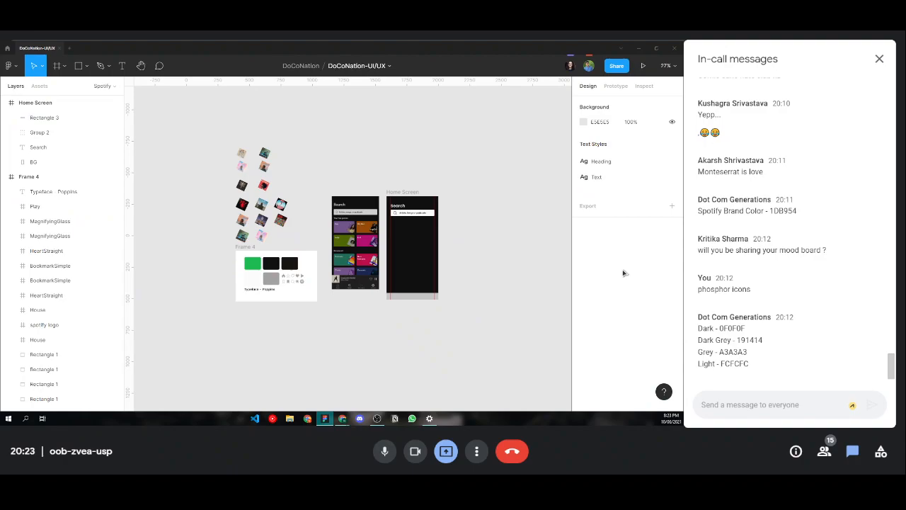
# - Fill the bottom bar rectangle with 191414 by sampling the dark grey swatch in the palette frame
pyautogui.click(415, 297)
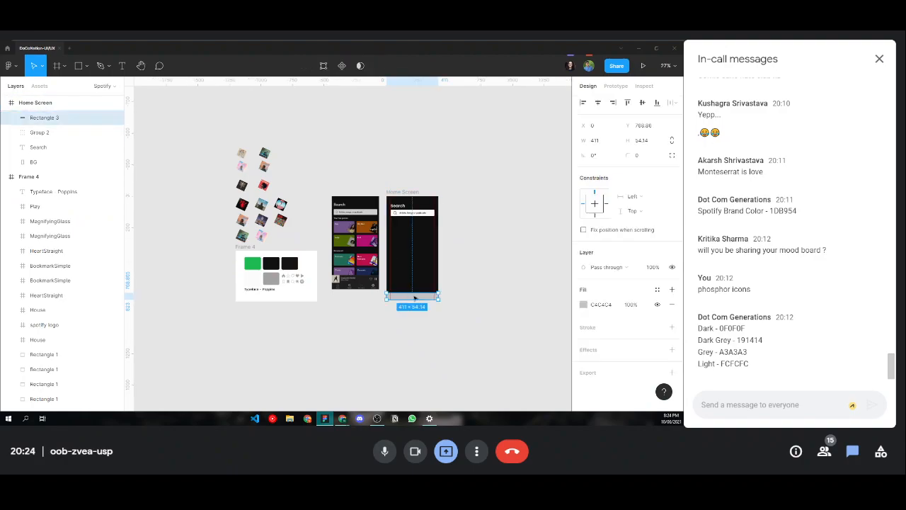
pyautogui.click(583, 305)
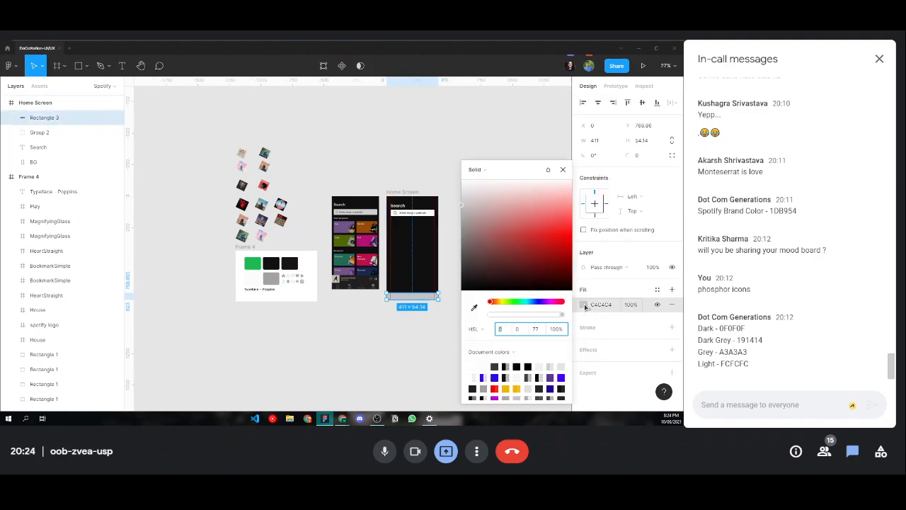
pyautogui.click(473, 308)
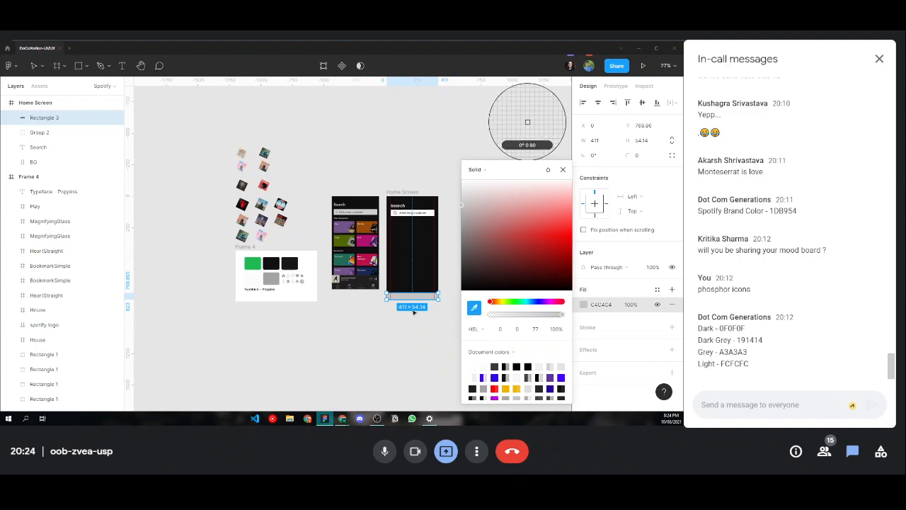
pyautogui.click(291, 263)
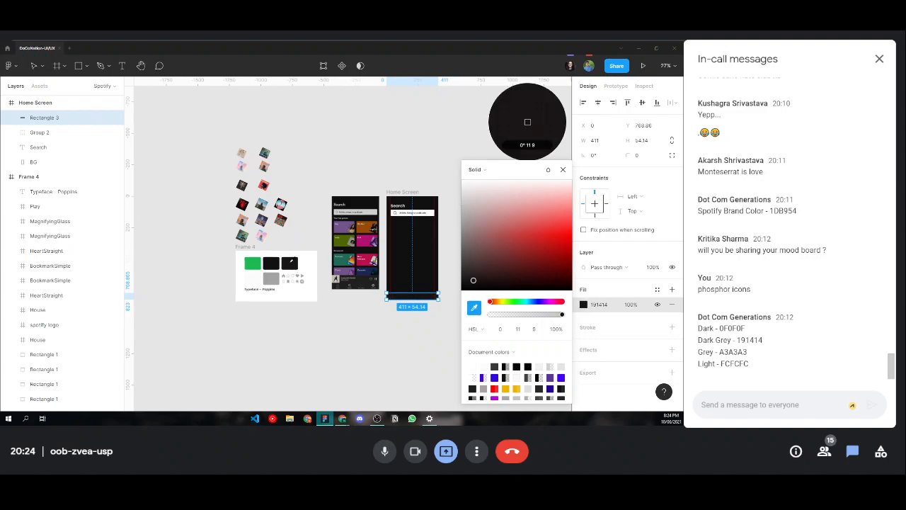
pyautogui.click(343, 317)
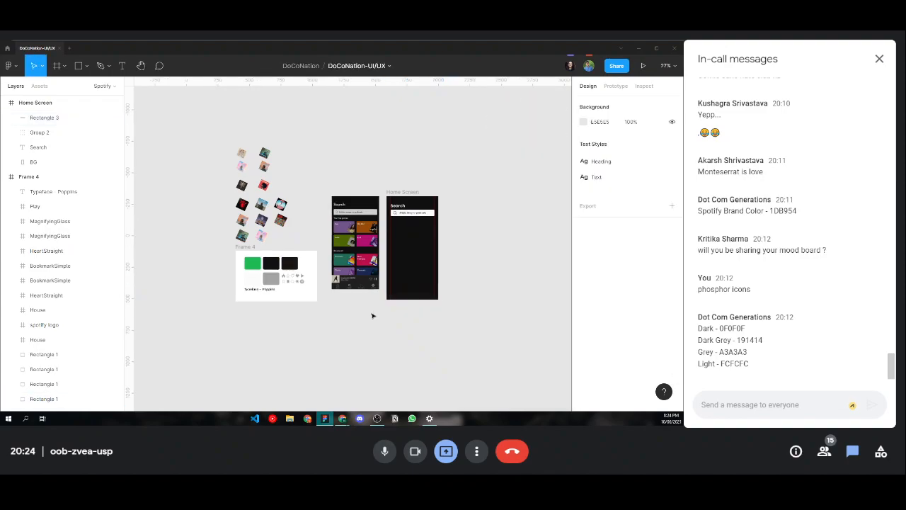
pyautogui.keyDown('ctrl'); pyautogui.scroll(5, 357, 314); pyautogui.keyUp('ctrl')
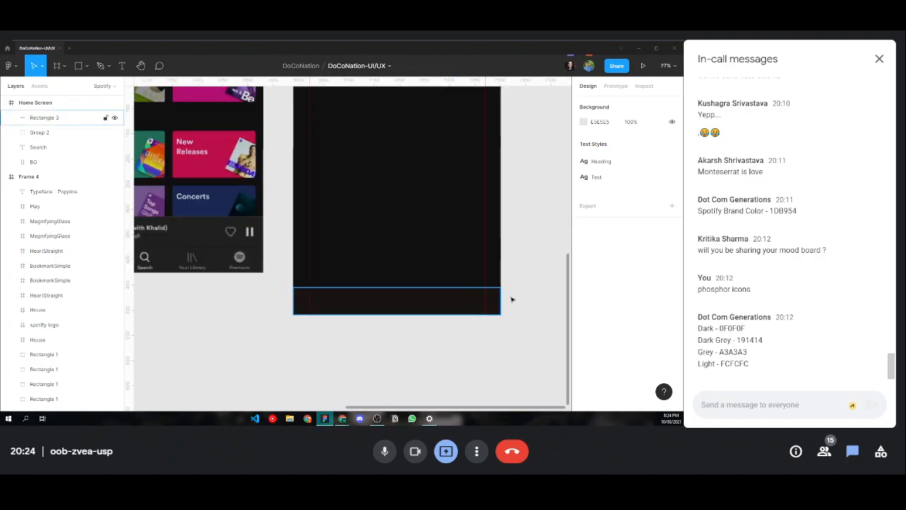
pyautogui.keyDown('ctrl'); pyautogui.scroll(3, 411, 328); pyautogui.keyUp('ctrl')
pyautogui.click(479, 303)
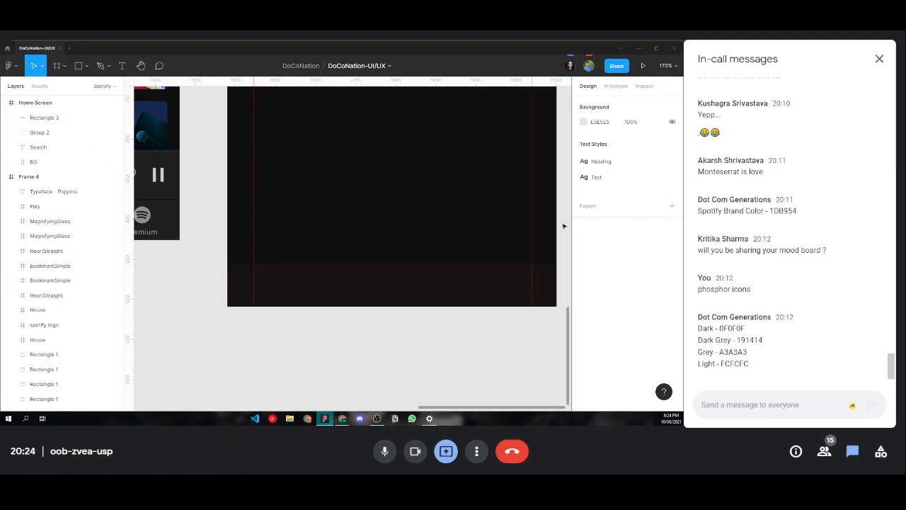
pyautogui.hscroll(1, 345, 239)
pyautogui.keyDown('ctrl'); pyautogui.scroll(-3, 346, 240); pyautogui.keyUp('ctrl')
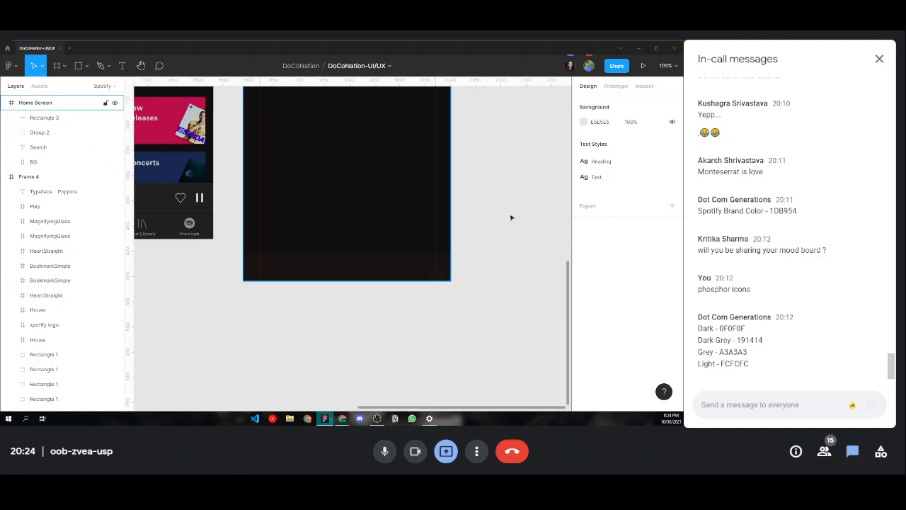
pyautogui.keyDown('ctrl'); pyautogui.scroll(-3, 314, 222); pyautogui.keyUp('ctrl')
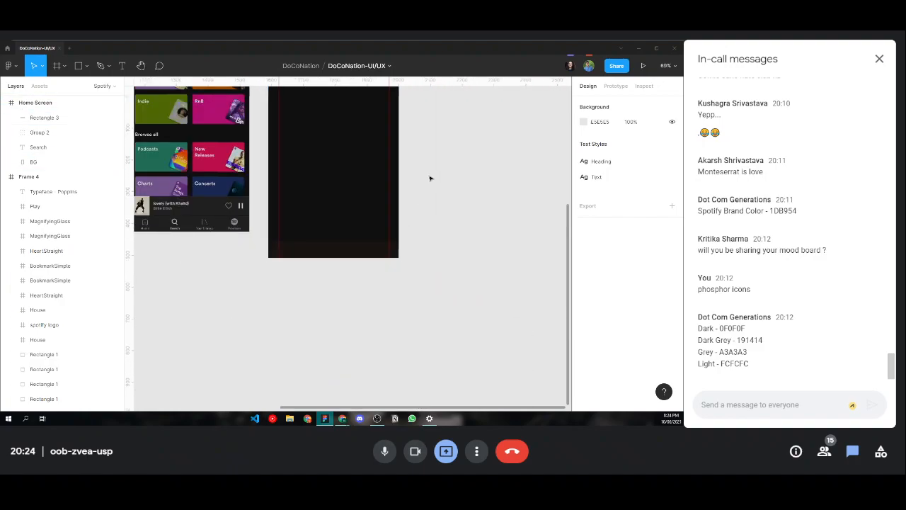
# - Search the Phosphor Icons plugin for "home" and insert the regular House icon
pyautogui.rightClick(425, 171)
pyautogui.moveTo(470, 199)
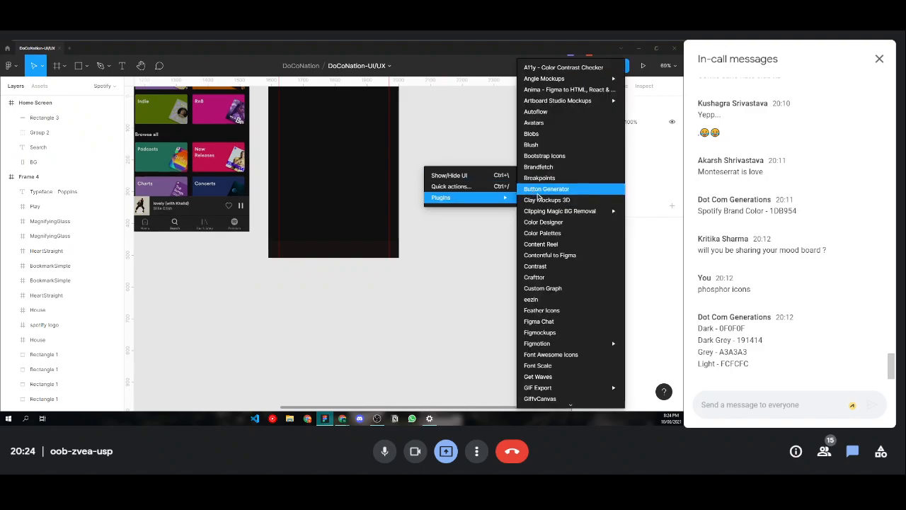
pyautogui.scroll(-6, 541, 194)
pyautogui.scroll(-5, 546, 193)
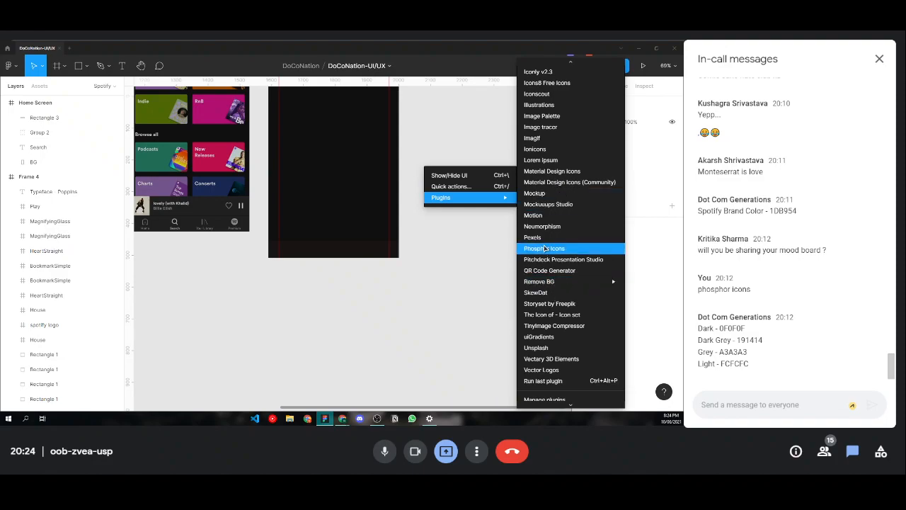
pyautogui.click(546, 249)
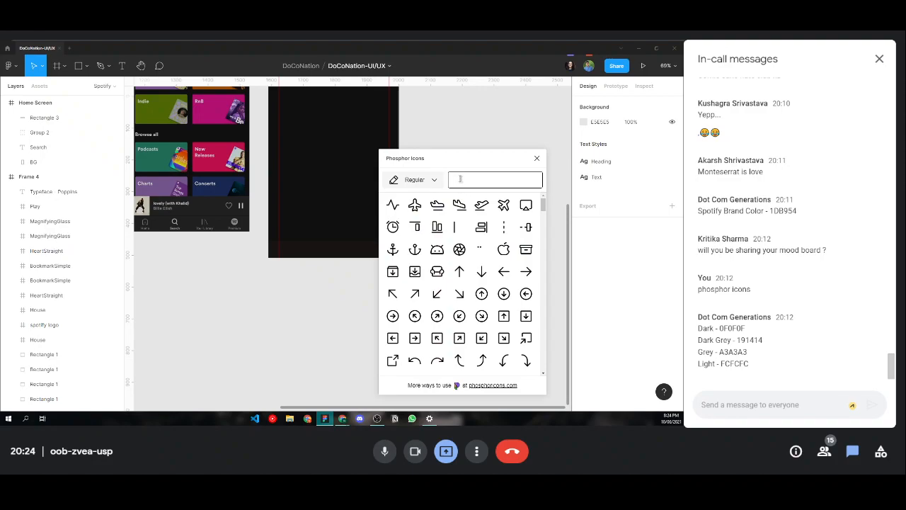
pyautogui.write('ome')
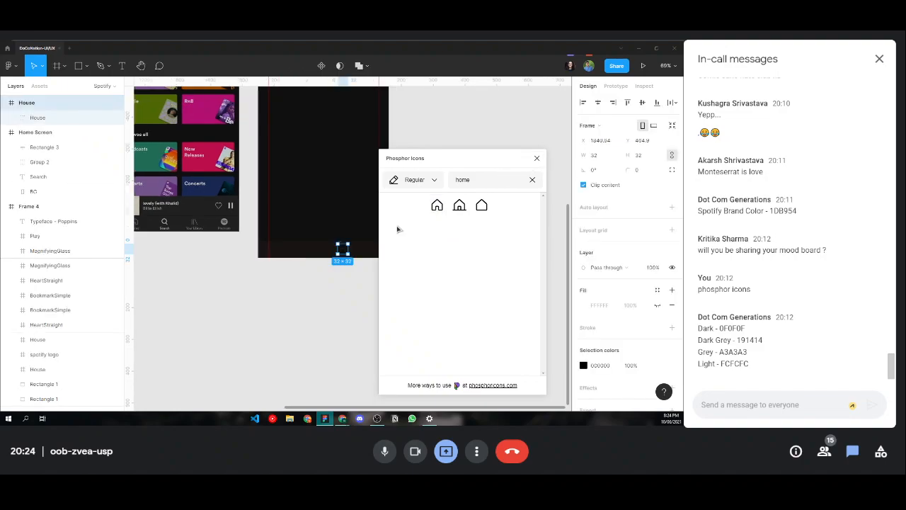
# - Find the regular MagnifyingGlass icon by searching Phosphor Icons for "search" and insert it
pyautogui.click(468, 180)
pyautogui.moveTo(468, 181); pyautogui.dragTo(438, 184)
pyautogui.write('search')
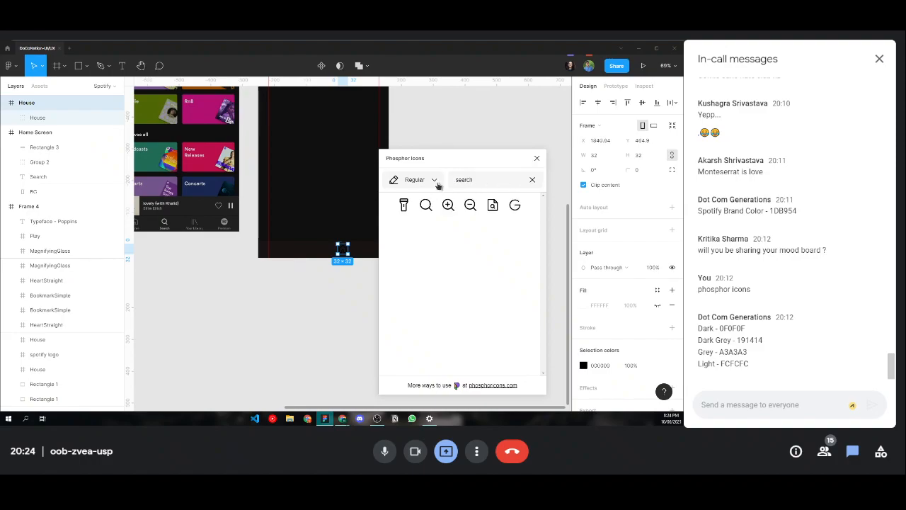
pyautogui.click(425, 205)
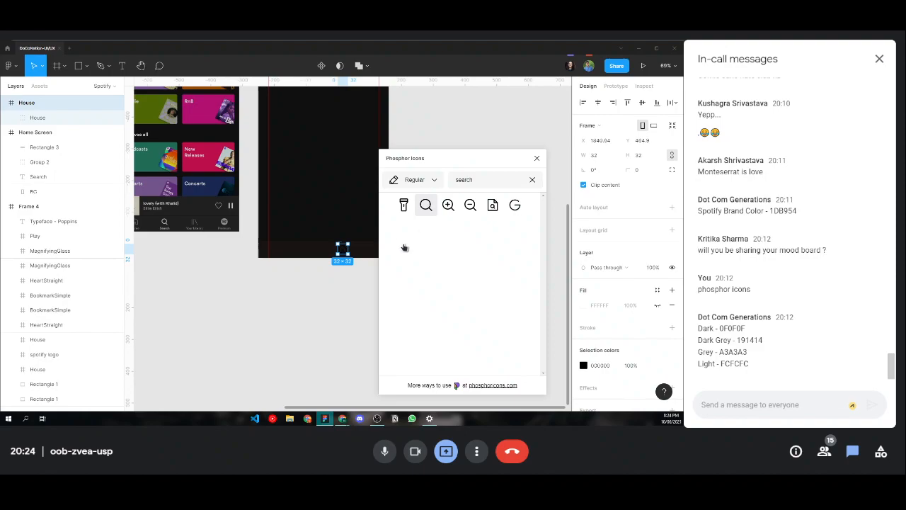
# - Insert the BookmarkSimple icon by searching Phosphor Icons for "book", and close the plugin
pyautogui.click(478, 180)
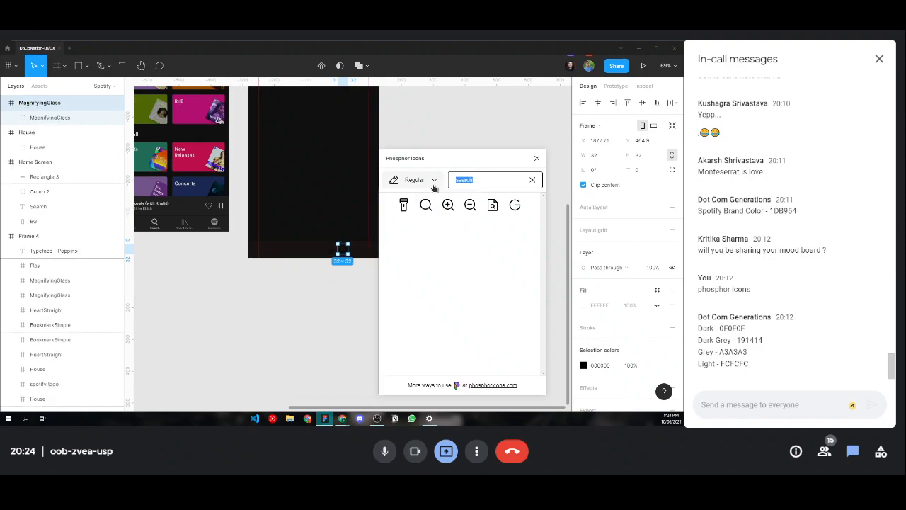
pyautogui.press('BackSpace')
pyautogui.write('book')
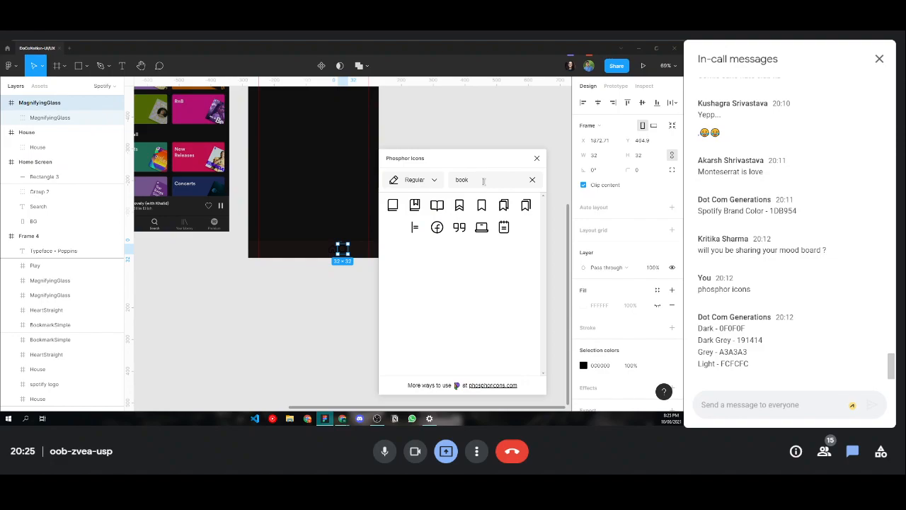
pyautogui.press('Escape')
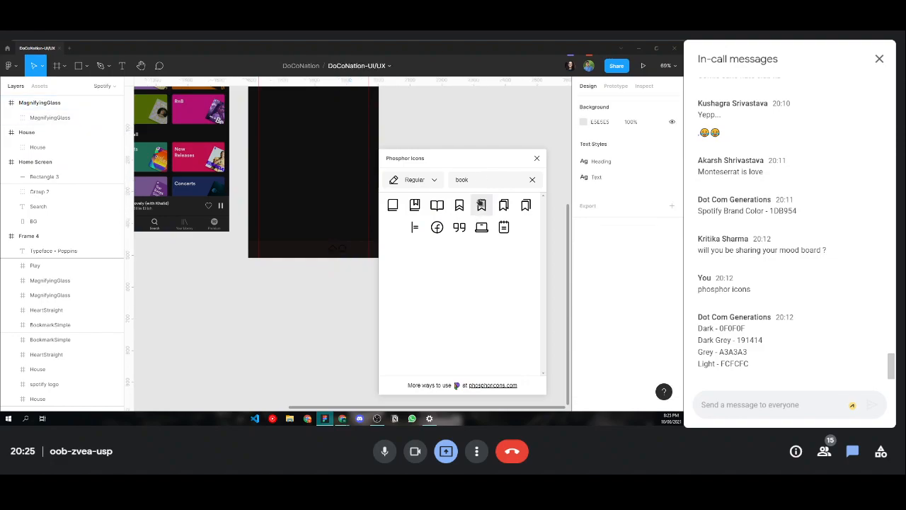
pyautogui.click(481, 204)
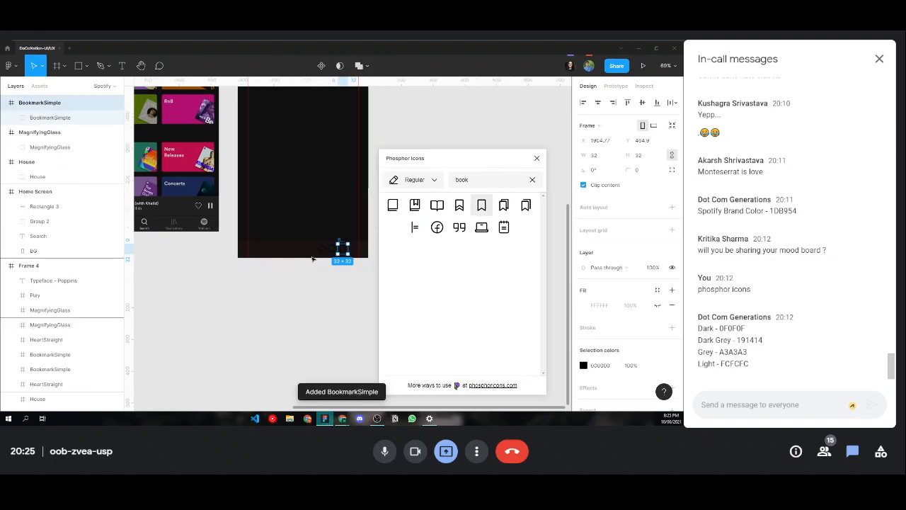
pyautogui.click(451, 181)
pyautogui.moveTo(453, 184); pyautogui.dragTo(446, 186)
pyautogui.click(537, 160)
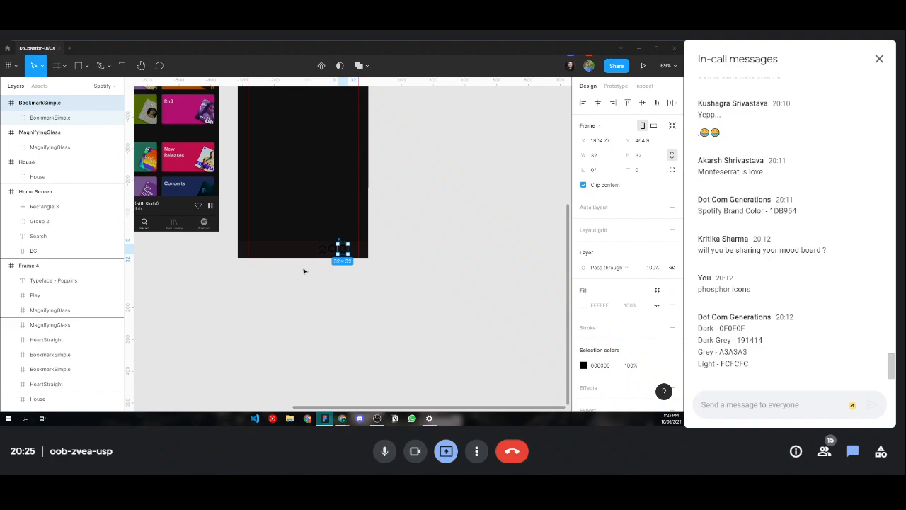
# - Move the House, MagnifyingGlass and BookmarkSimple icons into the Home Screen frame, above Rectangle 3 in the layer order
pyautogui.click(303, 271)
pyautogui.scroll(5, 216, 252)
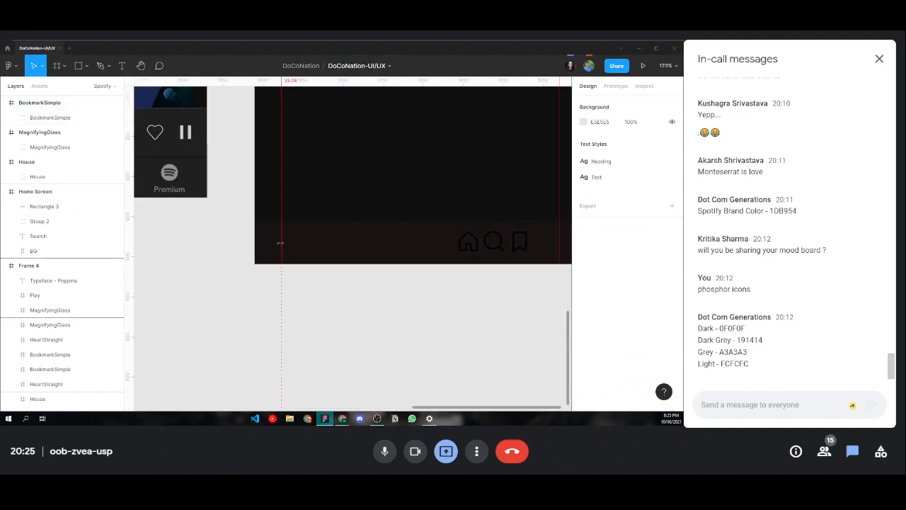
pyautogui.hscroll(2, 280, 242)
pyautogui.click(428, 228)
pyautogui.click(429, 230)
pyautogui.keyDown('shift'); pyautogui.click(453, 229); pyautogui.keyUp('shift')
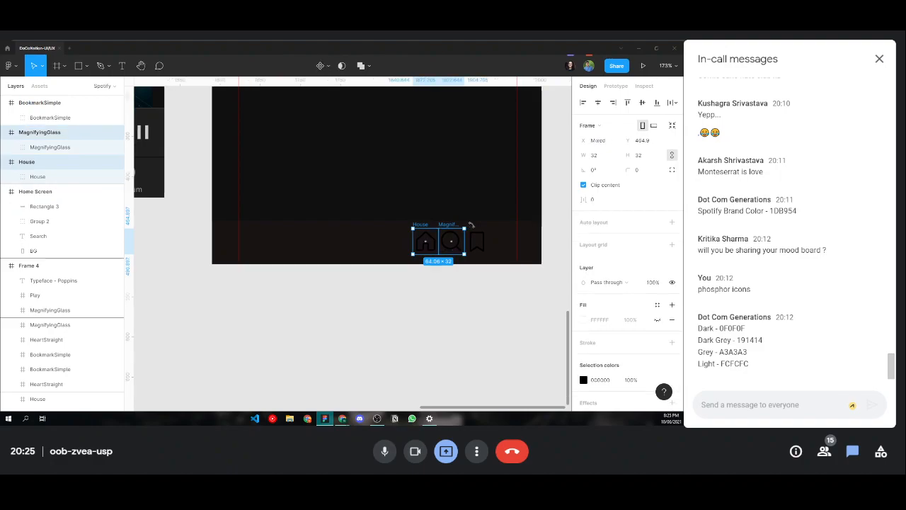
pyautogui.keyDown('shift'); pyautogui.click(476, 227); pyautogui.keyUp('shift')
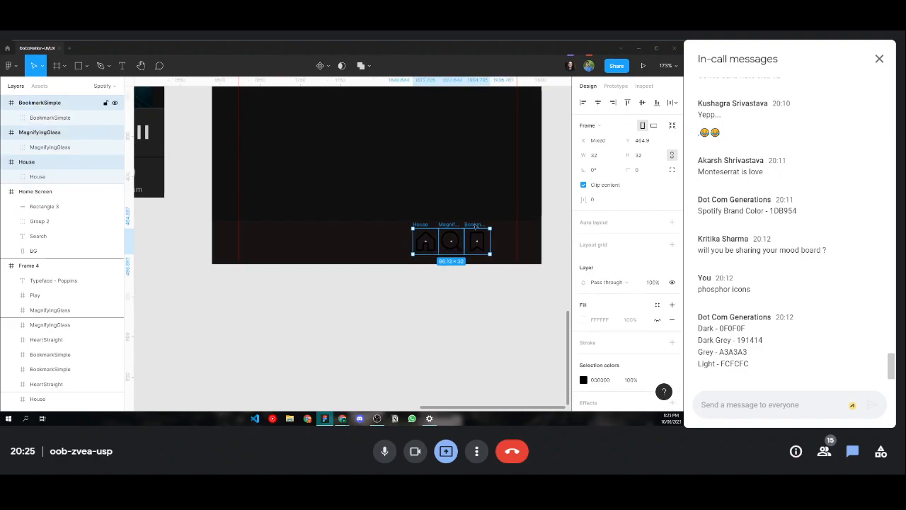
pyautogui.moveTo(78, 104); pyautogui.dragTo(71, 171)
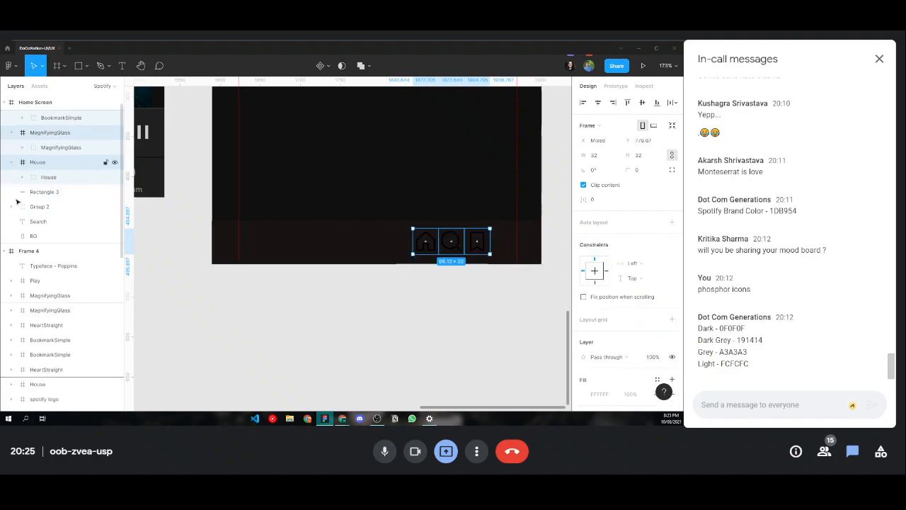
# - Collapse the BookmarkSimple, MagnifyingGlass and House layers inside the Home Screen frame
pyautogui.scroll(1, 55, 204)
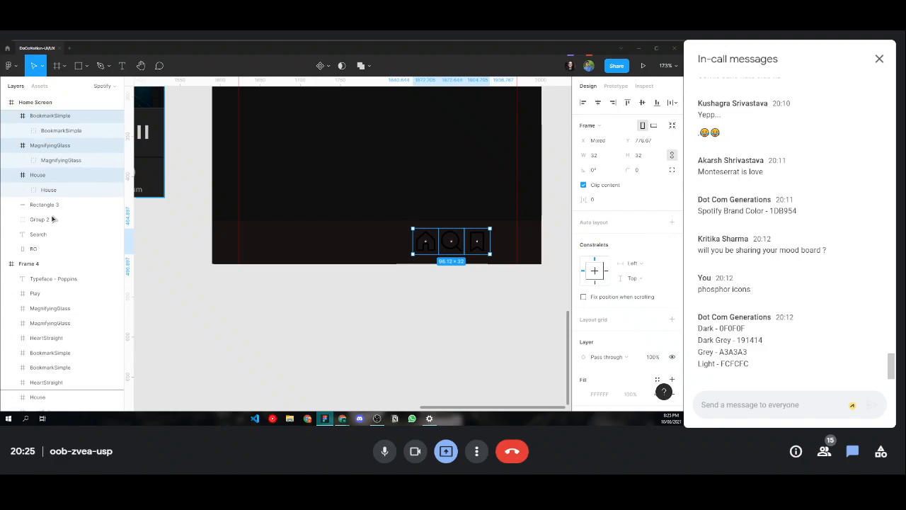
pyautogui.scroll(1, 53, 212)
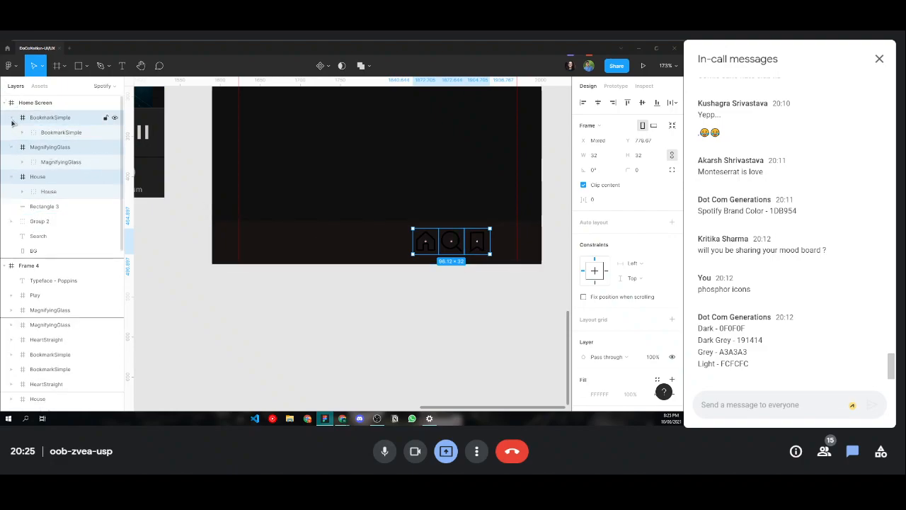
pyautogui.click(11, 118)
pyautogui.click(11, 133)
pyautogui.click(10, 148)
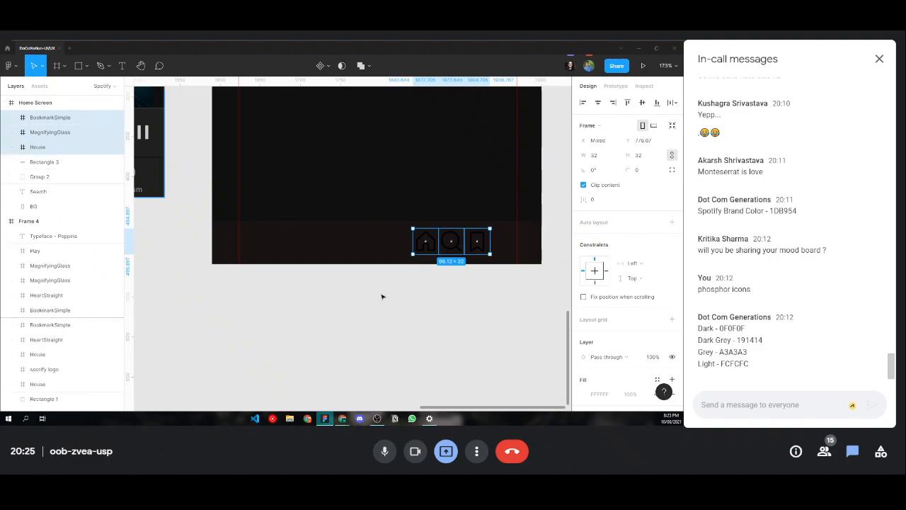
# - Recolor the three selected icons to A3A3A3 by sampling the grey swatch in the palette frame
pyautogui.scroll(-5, 383, 298)
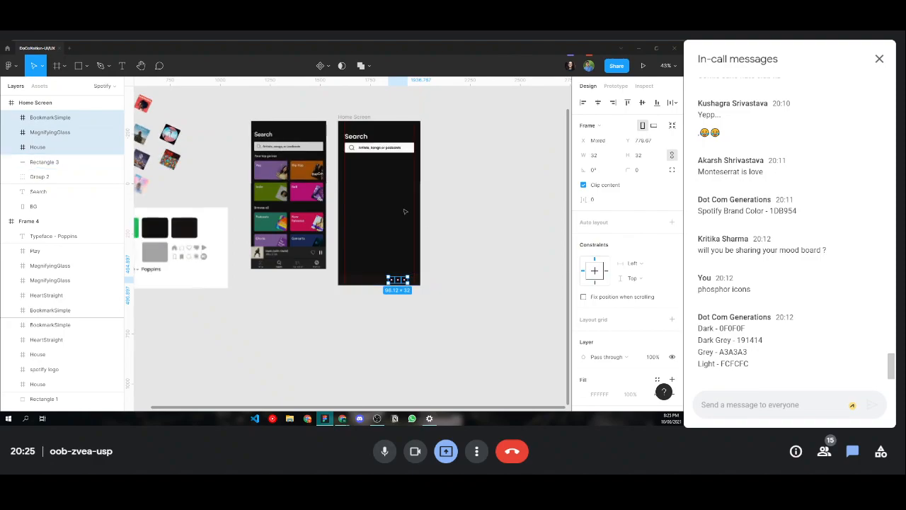
pyautogui.hscroll(-2, 412, 267)
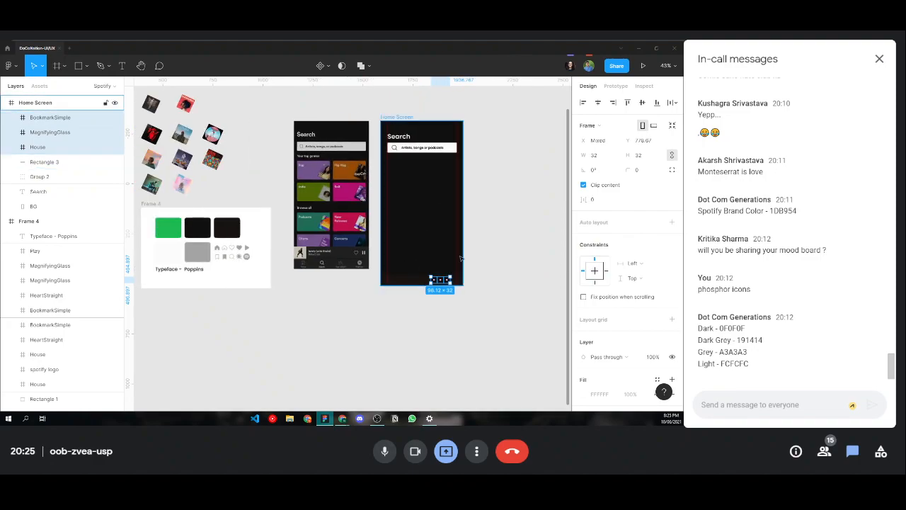
pyautogui.scroll(-3, 582, 241)
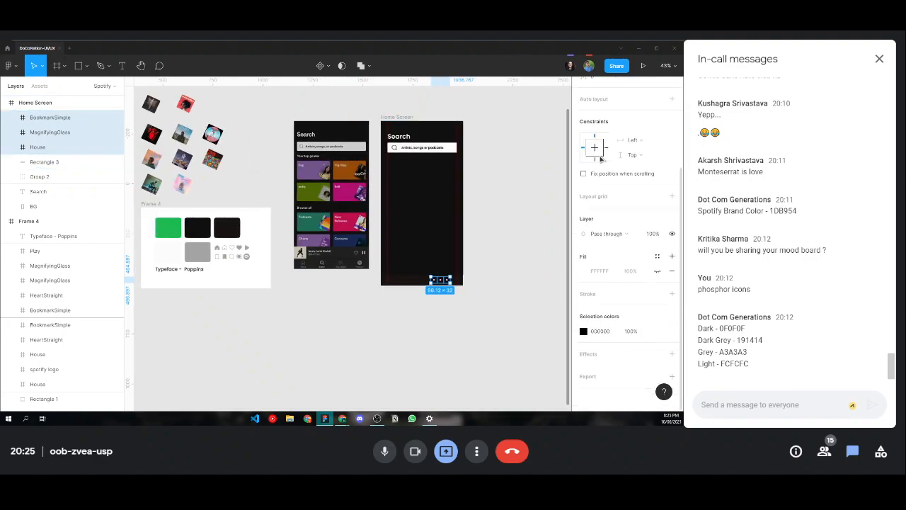
pyautogui.click(583, 331)
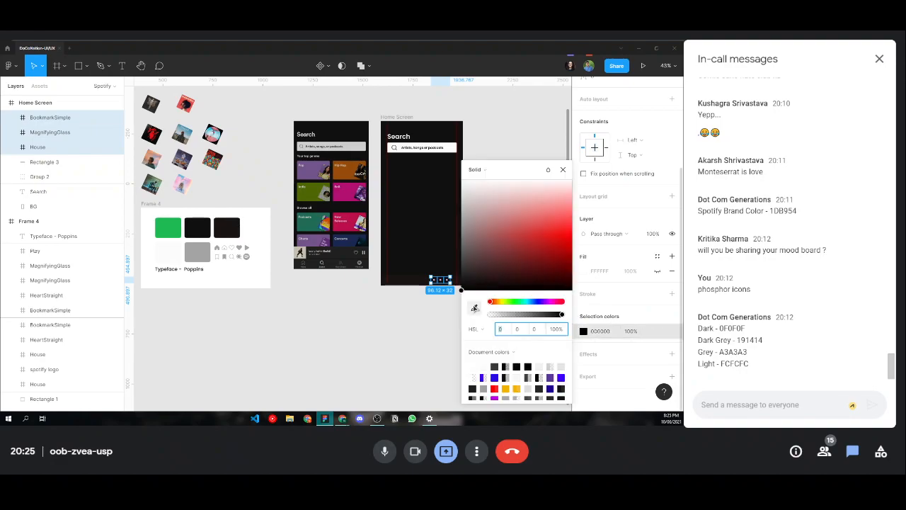
pyautogui.click(472, 309)
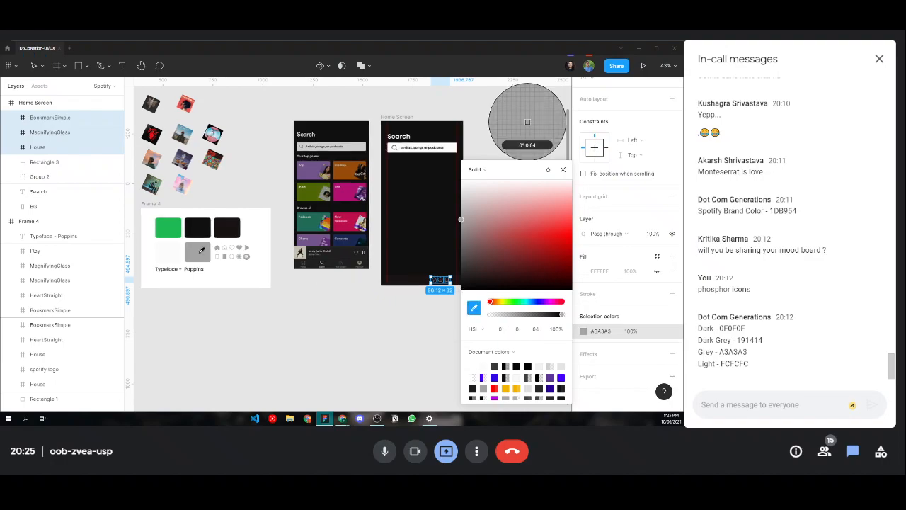
pyautogui.click(201, 250)
pyautogui.click(371, 310)
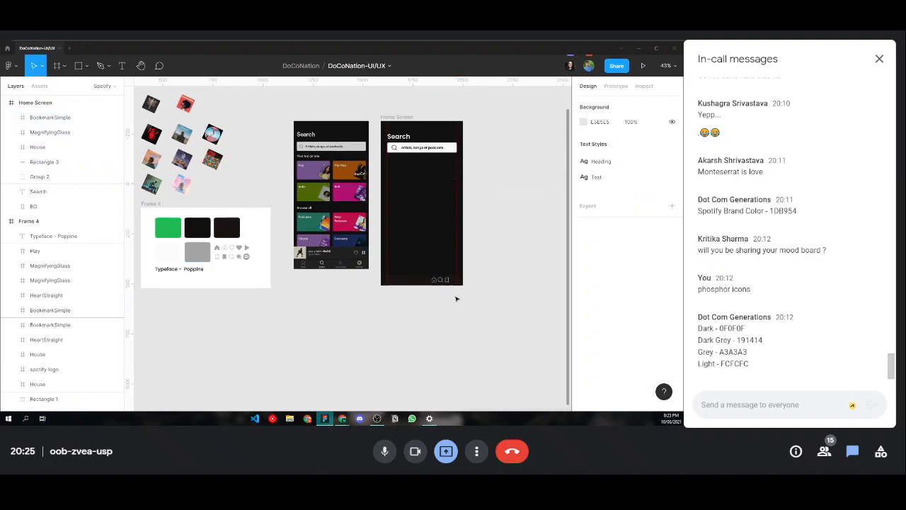
# - Move the House icon along the bottom bar to the left margin guide, at X about 33
pyautogui.scroll(5, 432, 285)
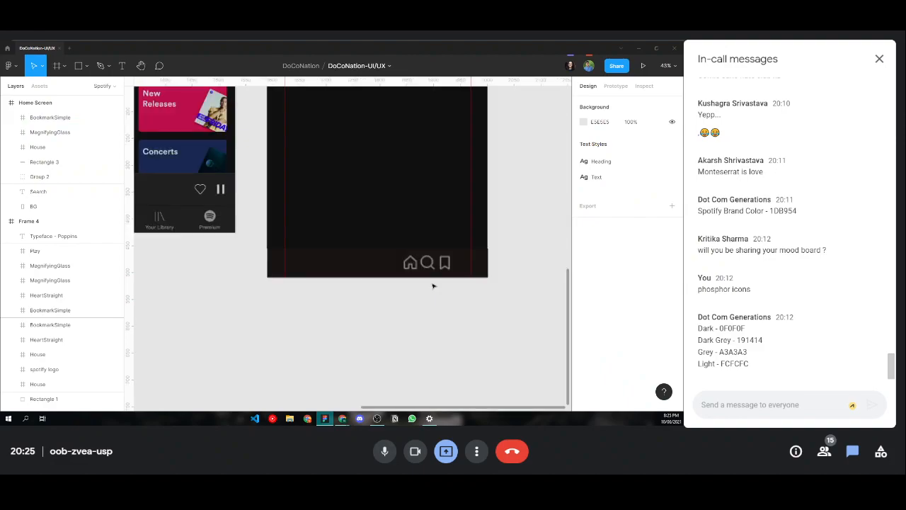
pyautogui.click(403, 255)
pyautogui.moveTo(401, 255); pyautogui.dragTo(219, 250)
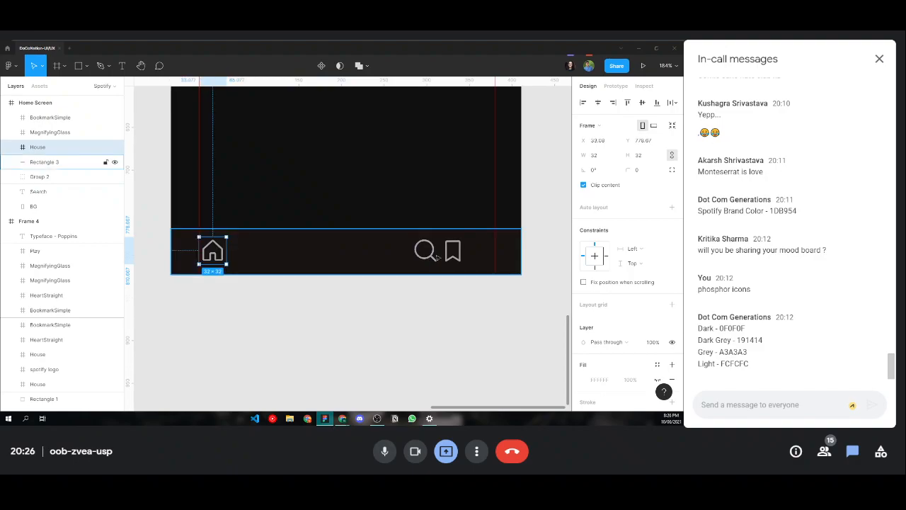
# - Move the MagnifyingGlass icon beside the House icon at X 114, level with it in the bottom bar
pyautogui.click(437, 255)
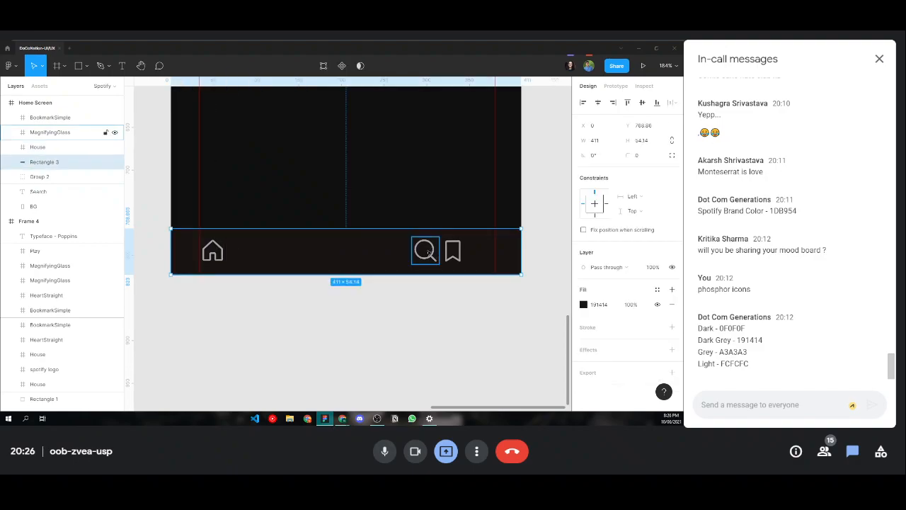
pyautogui.click(431, 249)
pyautogui.moveTo(433, 252); pyautogui.dragTo(330, 249)
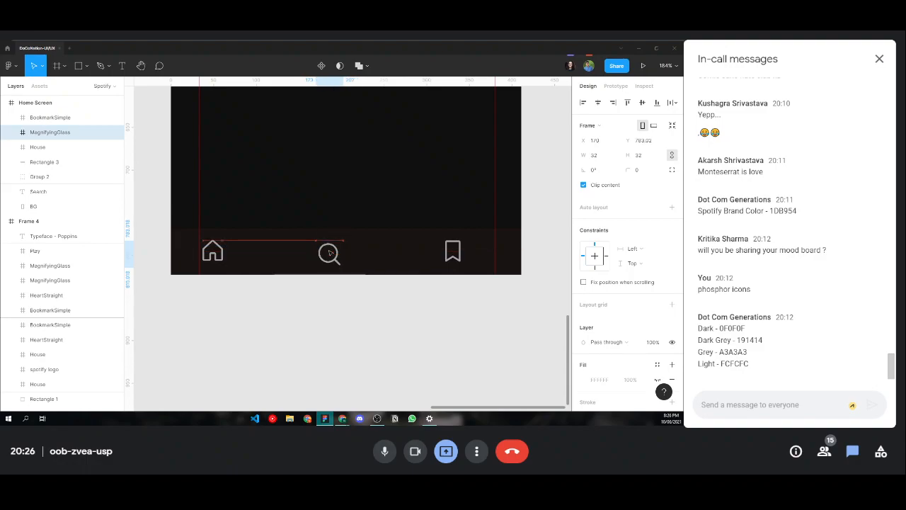
pyautogui.moveTo(329, 250); pyautogui.dragTo(293, 251)
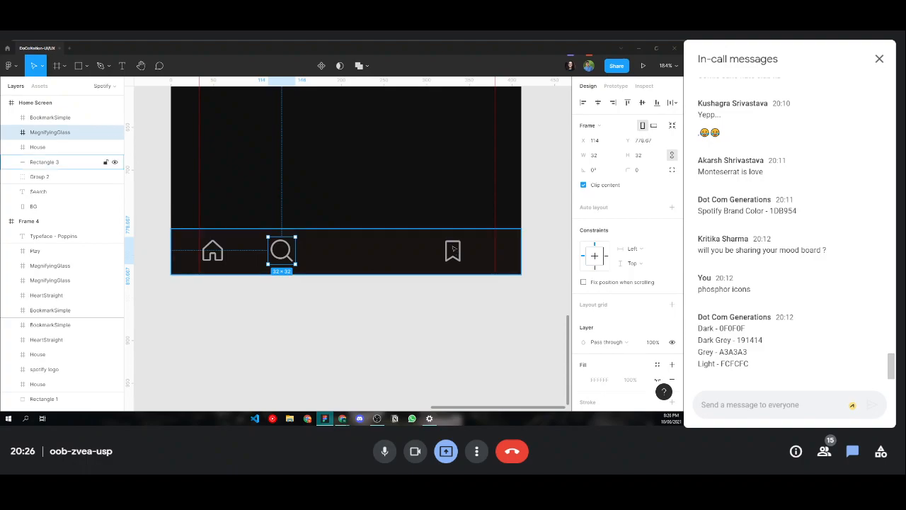
# - Move the BookmarkSimple icon left beside the MagnifyingGlass icon, level with the other bottom bar icons
pyautogui.moveTo(456, 253); pyautogui.dragTo(354, 252)
pyautogui.click(397, 307)
pyautogui.scroll(2, 479, 276)
pyautogui.scroll(-5, 481, 283)
pyautogui.scroll(2, 483, 292)
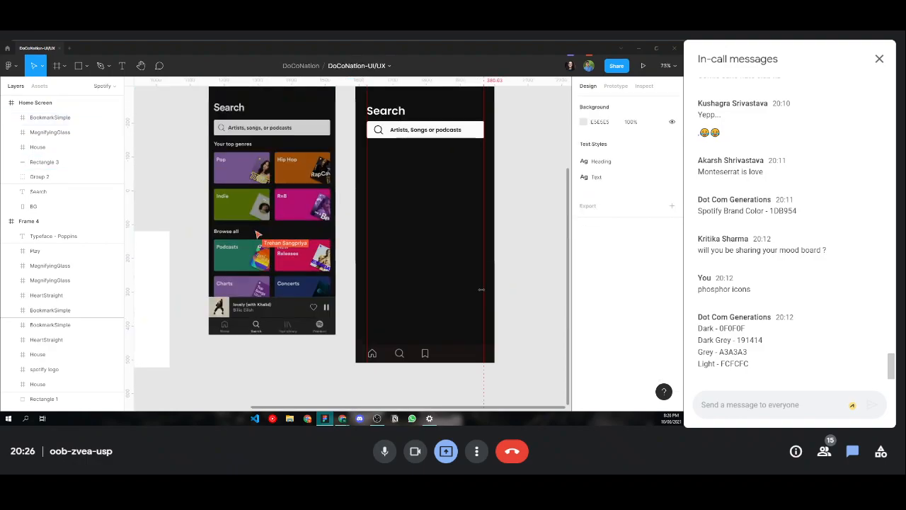
pyautogui.scroll(-3, 481, 279)
pyautogui.scroll(-2, 296, 233)
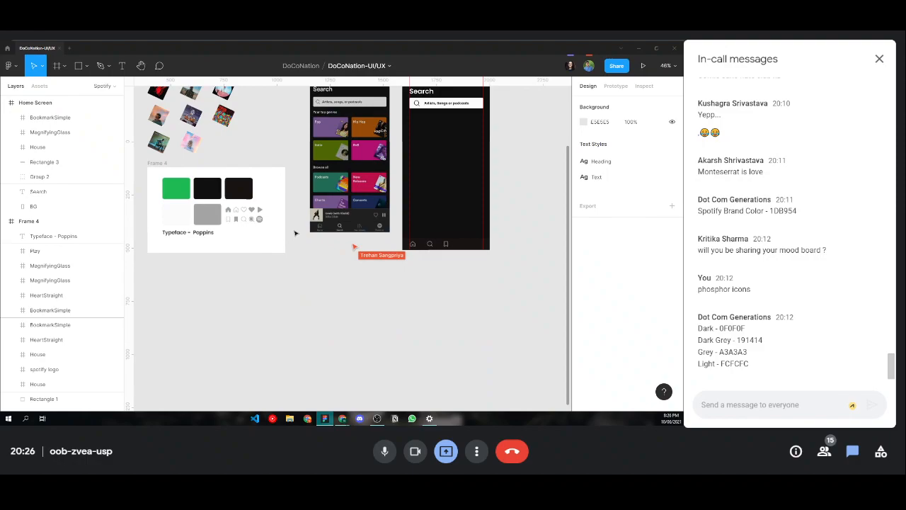
pyautogui.hscroll(1, 296, 233)
pyautogui.scroll(1, 520, 257)
pyautogui.hscroll(1, 397, 167)
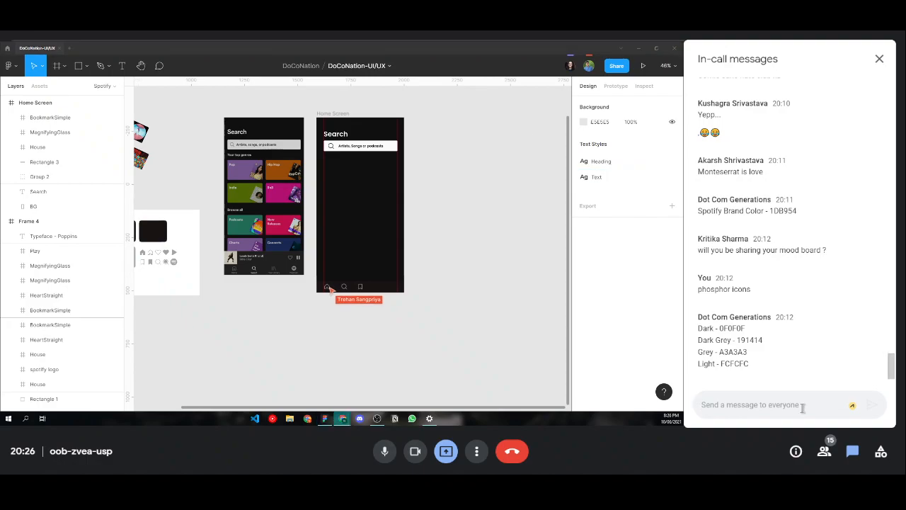
# - Send the message "vector logos" in the Google Meet call chat and return to the Figma canvas
pyautogui.write('vector logos')
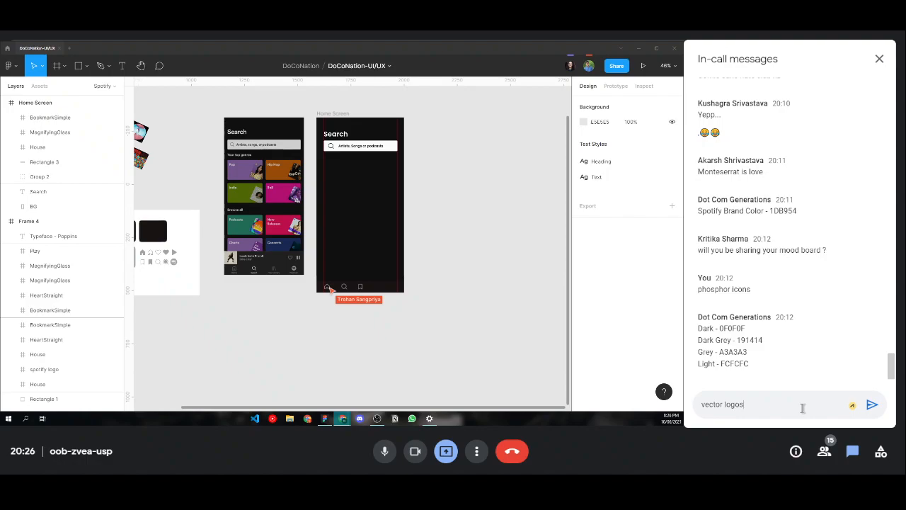
pyautogui.press('Return')
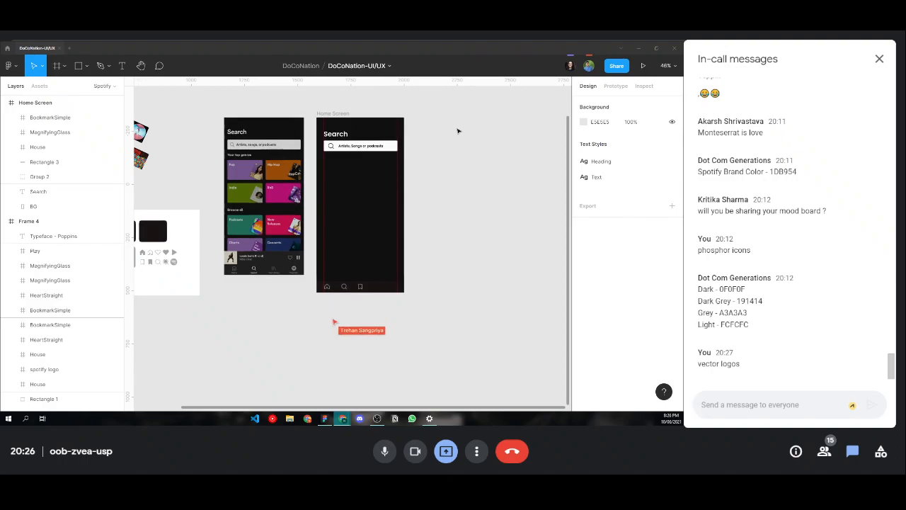
pyautogui.click(429, 102)
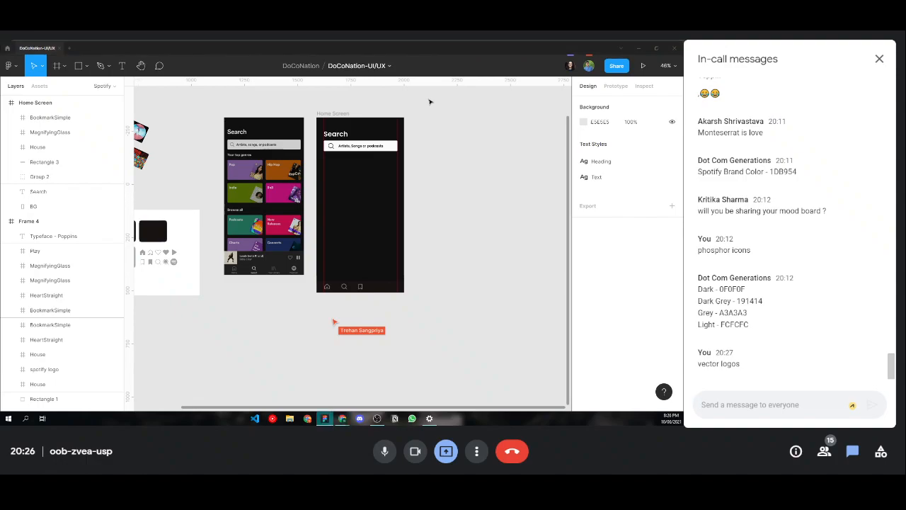
# - Run the Vector Logos plugin on the canvas
pyautogui.rightClick(430, 102)
pyautogui.moveTo(467, 128)
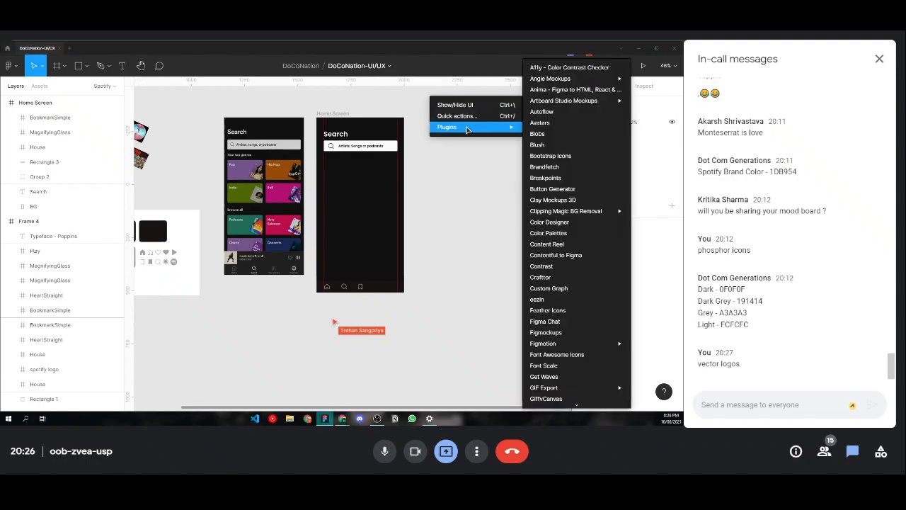
pyautogui.scroll(-2, 552, 152)
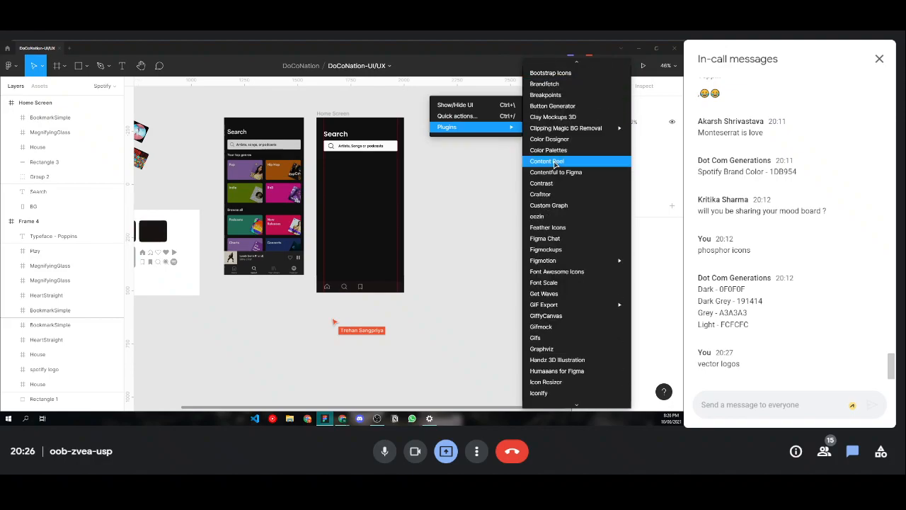
pyautogui.scroll(-8, 553, 213)
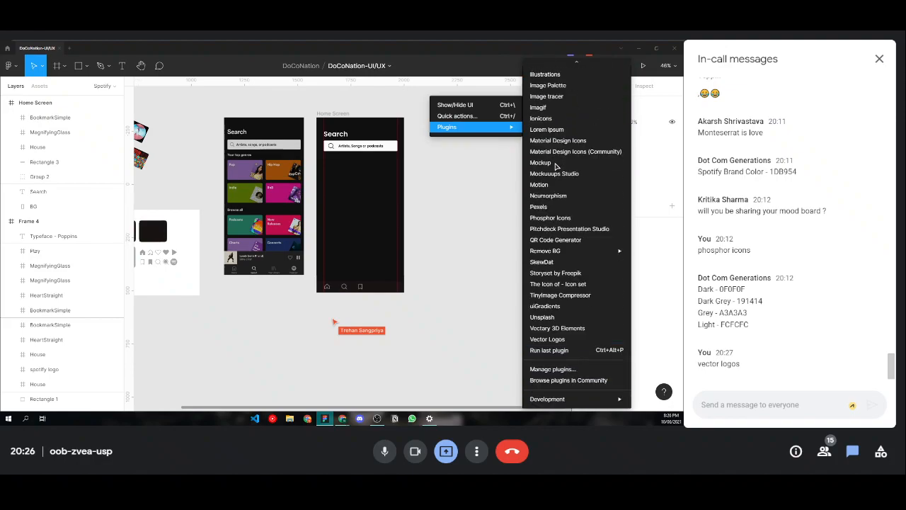
pyautogui.click(559, 340)
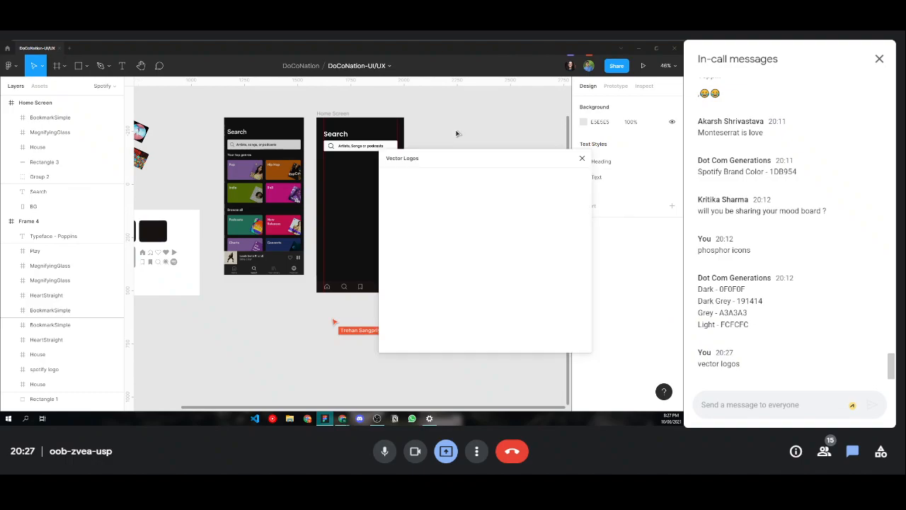
# - Search the logo library for "spotify" and insert the white circular Spotify logo
pyautogui.click(463, 185)
pyautogui.write('spotify')
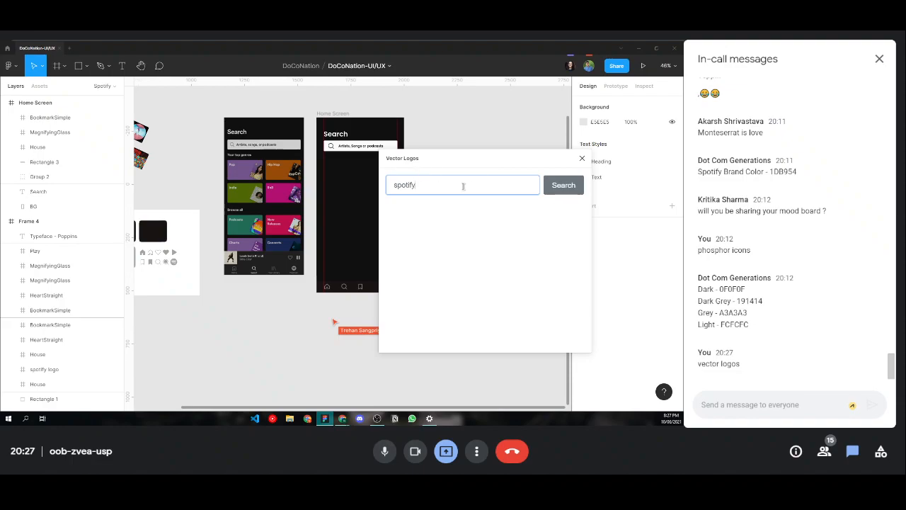
pyautogui.press('Return')
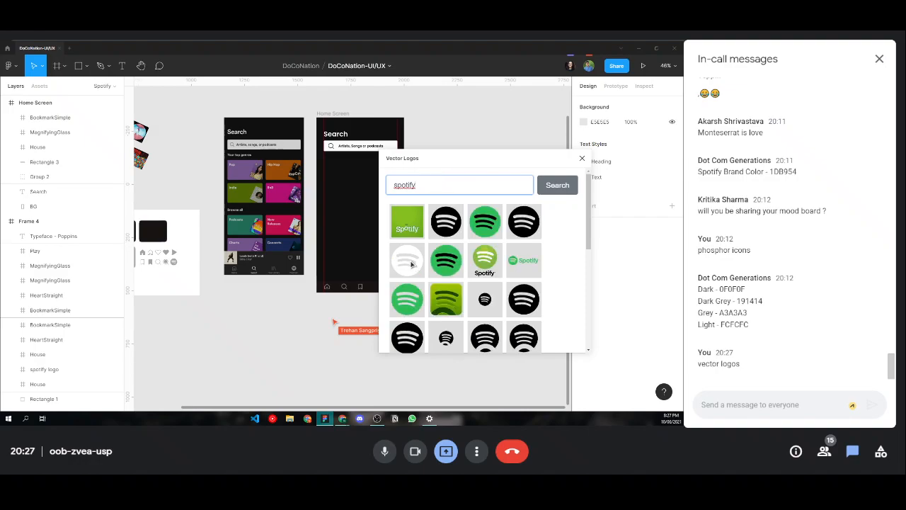
pyautogui.click(406, 262)
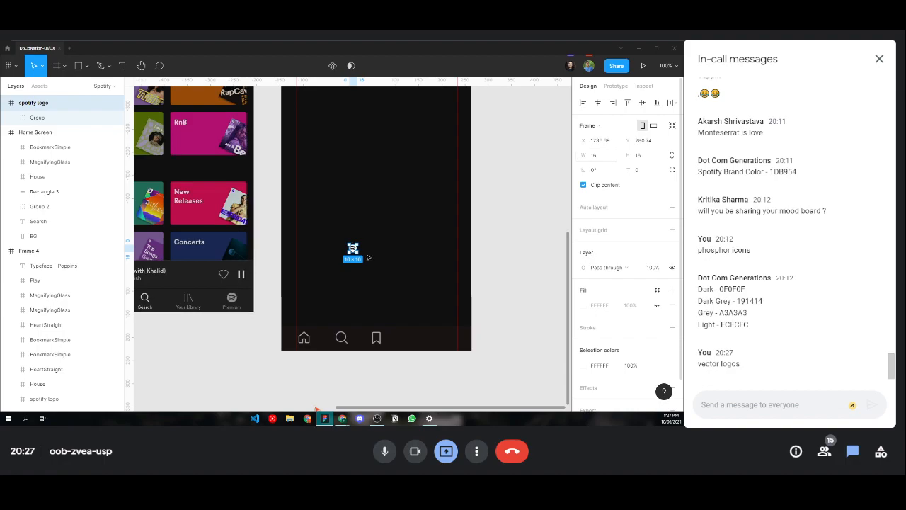
# - Move the Spotify logo to the far end of the bottom bar near the margin guide, at X 1944, Y 474
pyautogui.scroll(3, 429, 322)
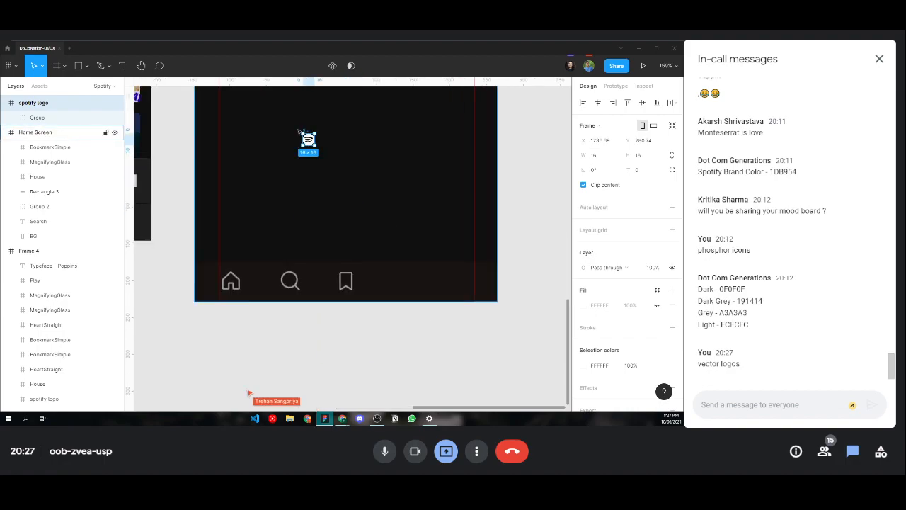
pyautogui.scroll(5, 302, 132)
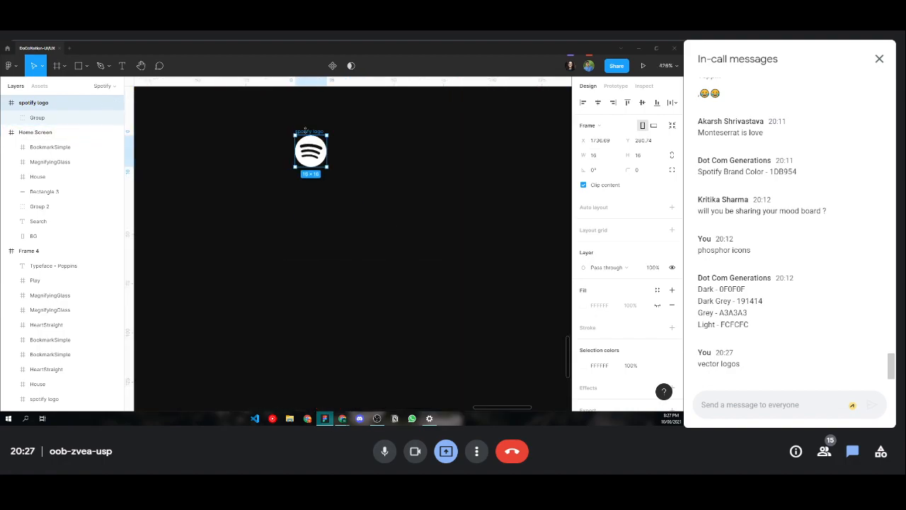
pyautogui.scroll(-4, 340, 152)
pyautogui.moveTo(307, 133); pyautogui.dragTo(489, 263)
pyautogui.scroll(-3, 416, 197)
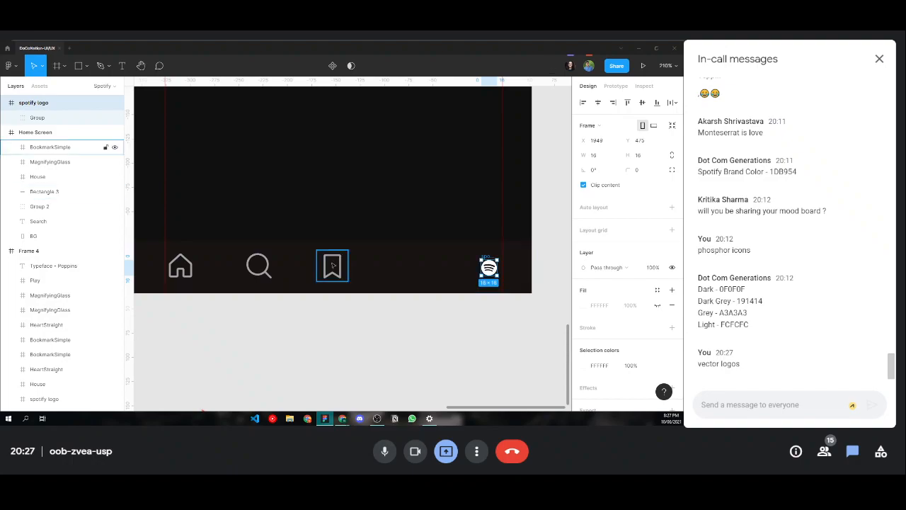
pyautogui.click(332, 265)
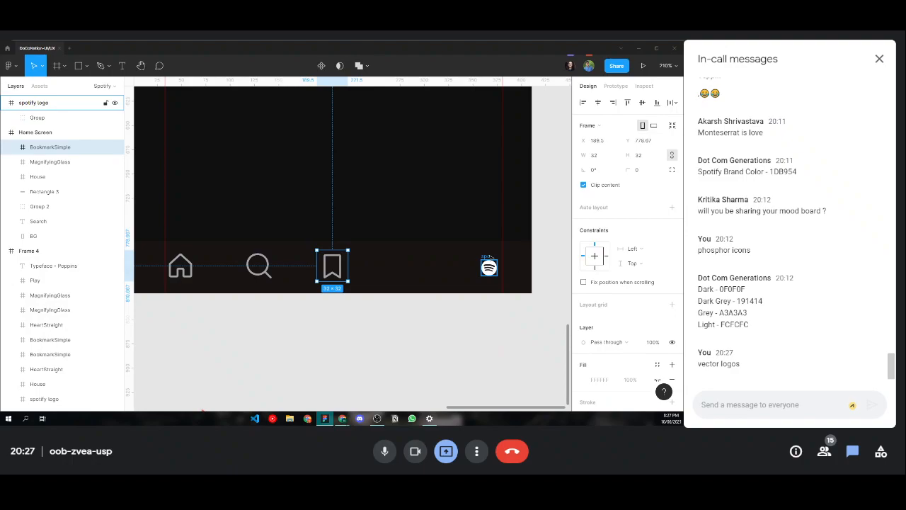
pyautogui.click(489, 263)
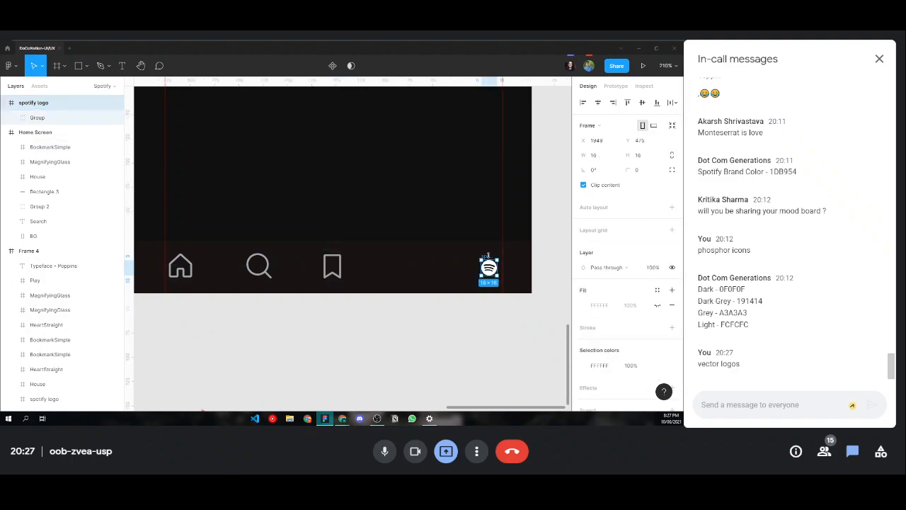
pyautogui.moveTo(489, 259); pyautogui.dragTo(484, 256)
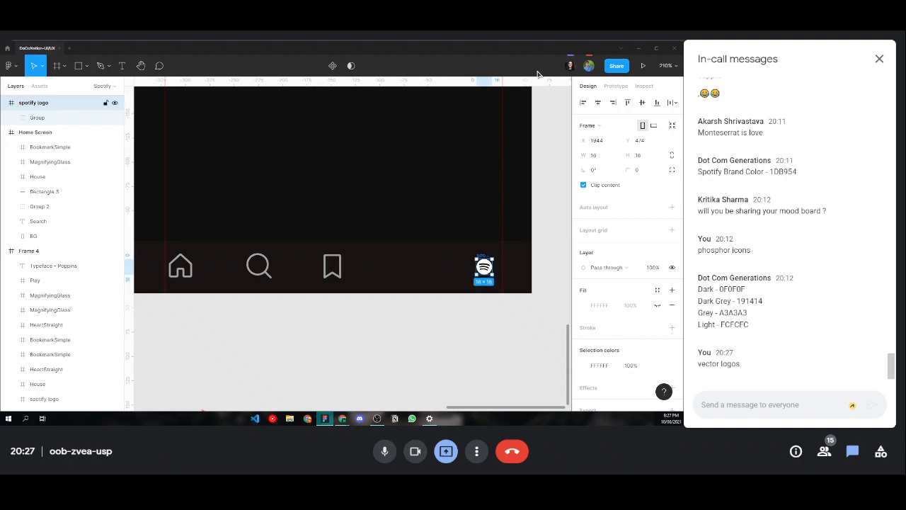
# - Set the Spotify logo's width and height to 30
pyautogui.click(600, 159)
pyautogui.write('3')
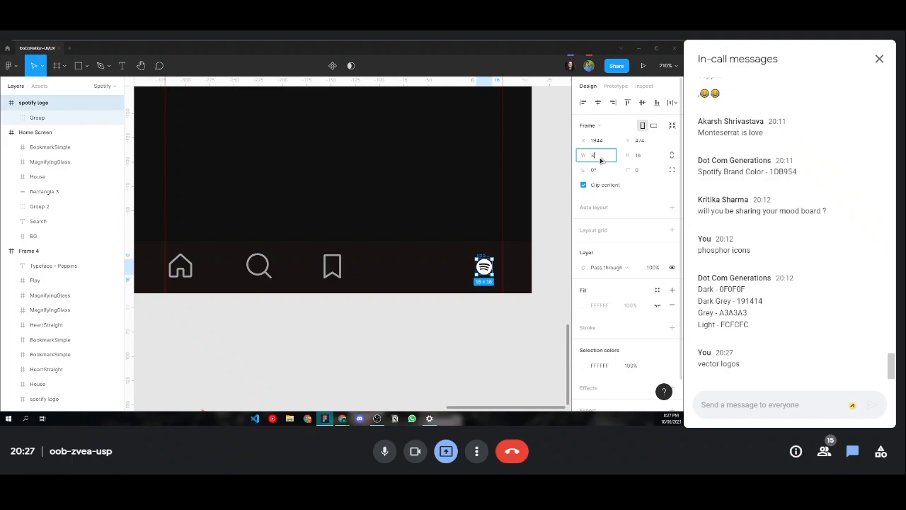
pyautogui.write('0')
pyautogui.press('Return')
pyautogui.click(655, 156)
pyautogui.write('30')
pyautogui.press('Return')
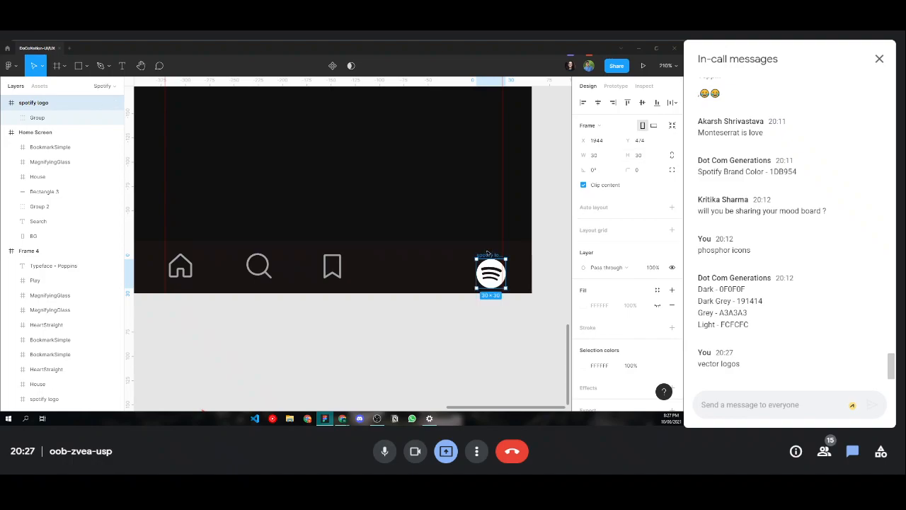
# - Place the Spotify logo inside the Home Screen frame, level with the other icons and against the far margin guide, at X about 351
pyautogui.moveTo(487, 252); pyautogui.dragTo(480, 247)
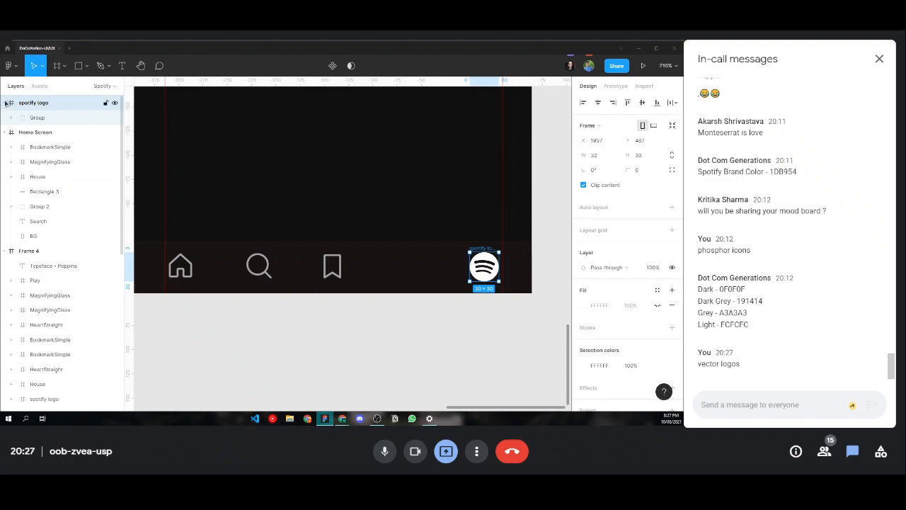
pyautogui.moveTo(63, 106); pyautogui.dragTo(84, 146)
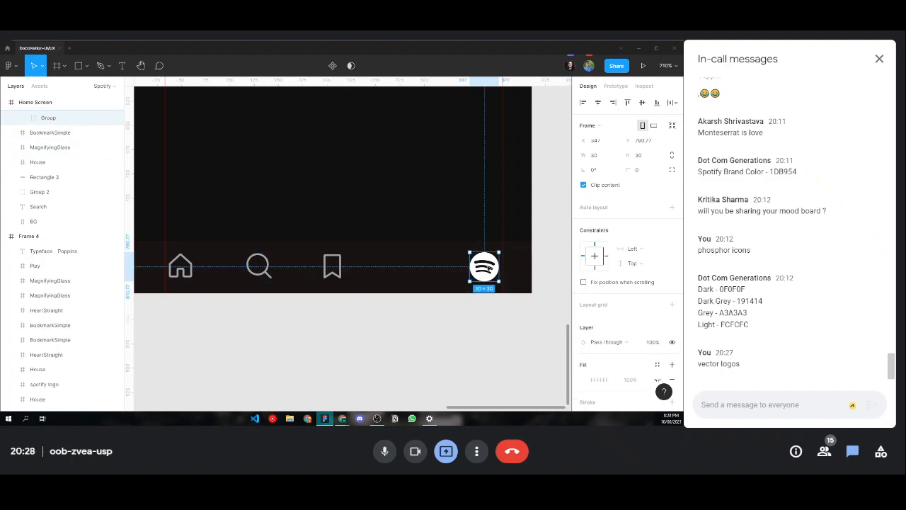
pyautogui.moveTo(487, 268); pyautogui.dragTo(491, 269)
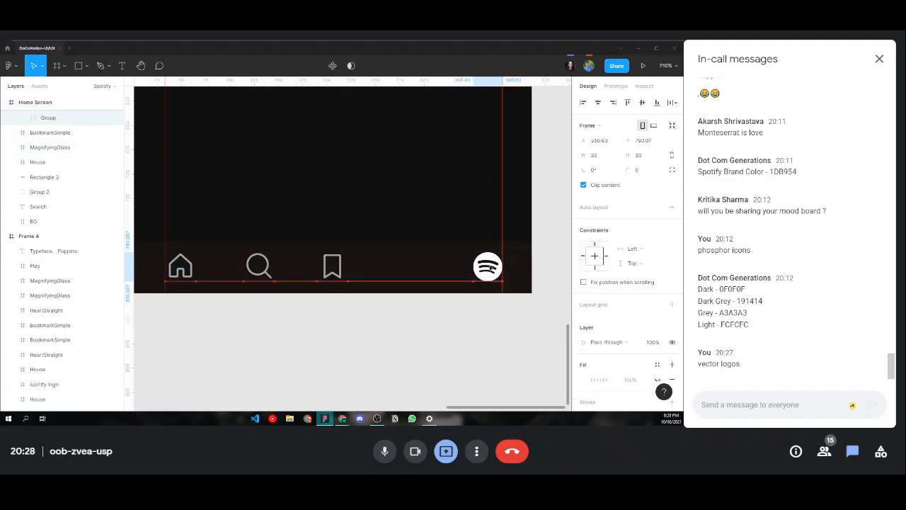
# - Distribute the House, MagnifyingGlass, BookmarkSimple and Spotify logo icons with equal horizontal spacing along the bottom bar
pyautogui.keyDown('shift'); pyautogui.click(331, 270); pyautogui.keyUp('shift')
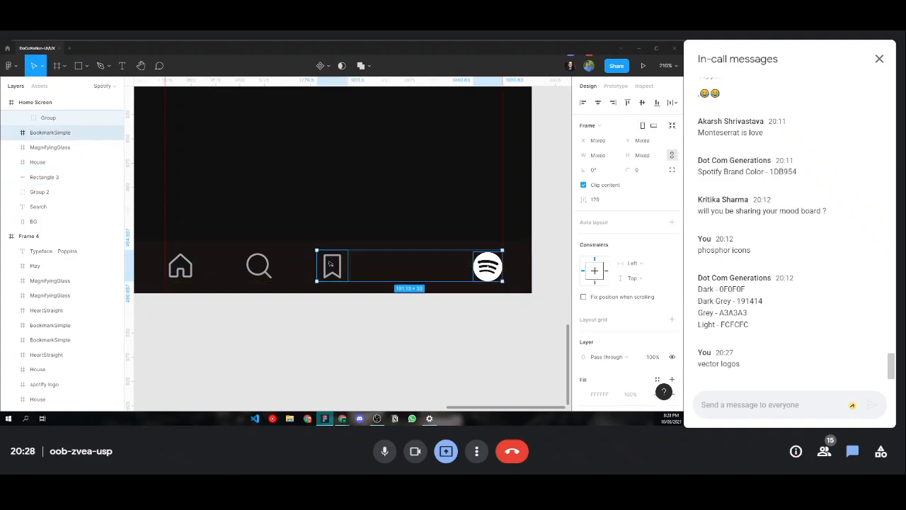
pyautogui.keyDown('shift'); pyautogui.click(261, 268); pyautogui.keyUp('shift')
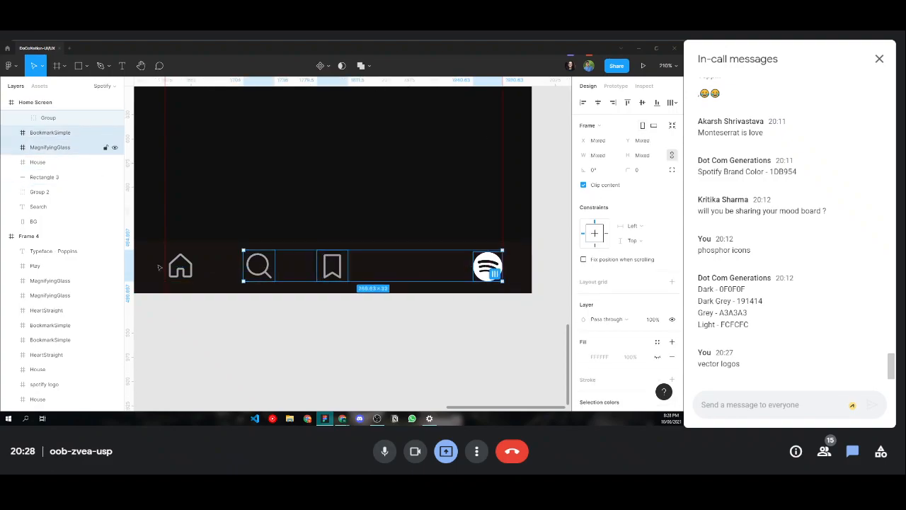
pyautogui.keyDown('shift'); pyautogui.click(188, 268); pyautogui.keyUp('shift')
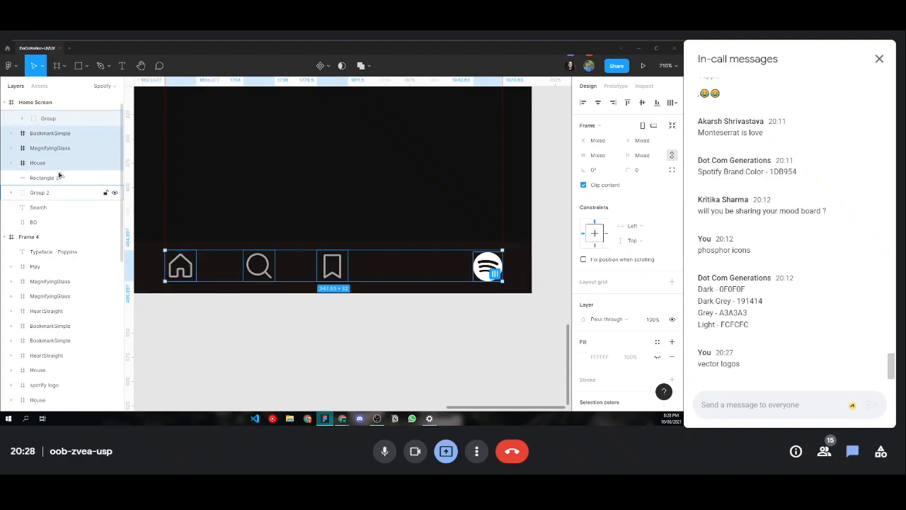
pyautogui.scroll(1, 89, 153)
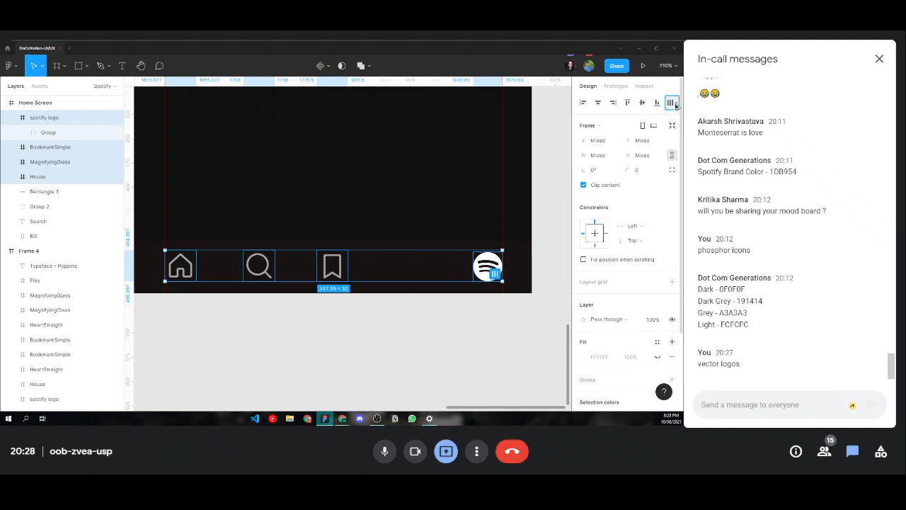
pyautogui.click(675, 105)
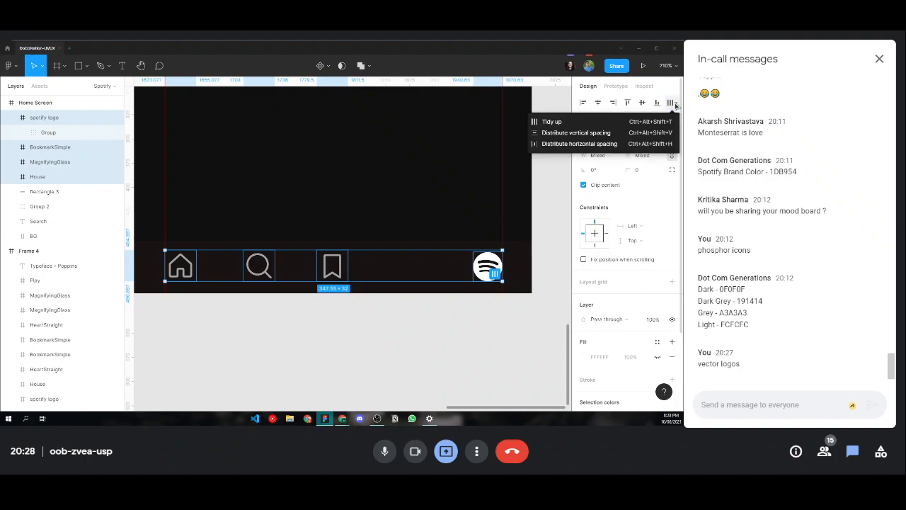
pyautogui.click(629, 145)
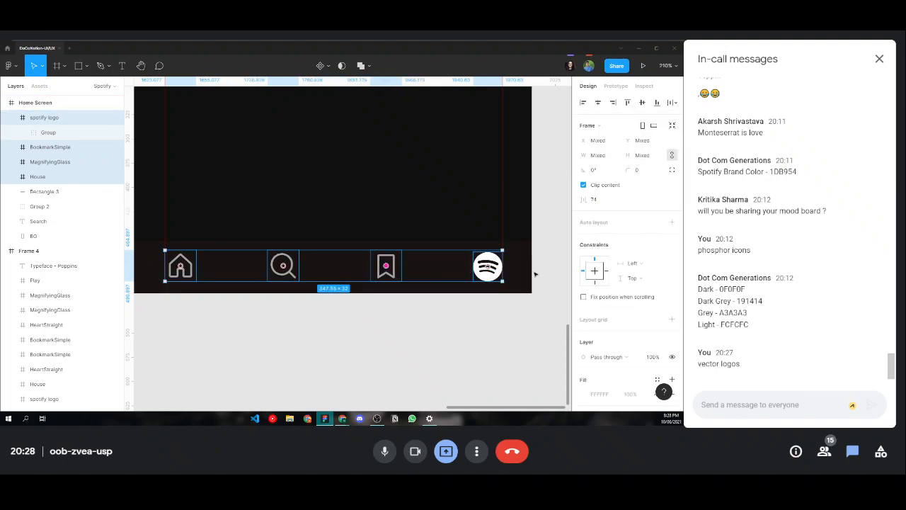
pyautogui.click(372, 237)
# - Recolour the white Spotify logo with the grey sampled from the BookmarkSimple icon using the eyedropper
pyautogui.scroll(2, 376, 213)
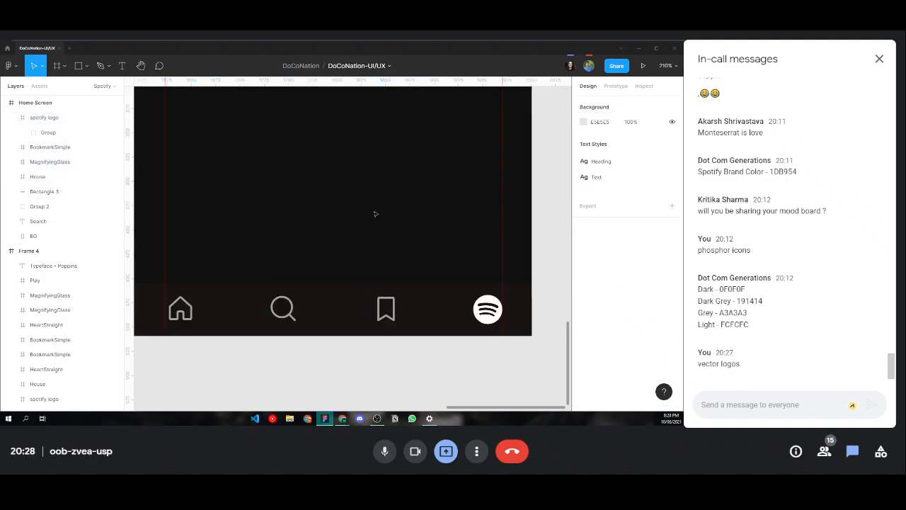
pyautogui.scroll(-3, 375, 214)
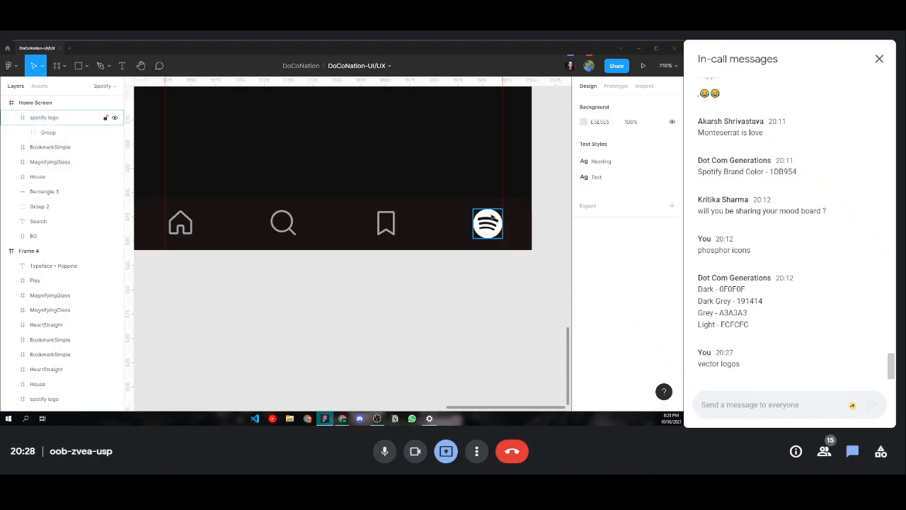
pyautogui.click(492, 218)
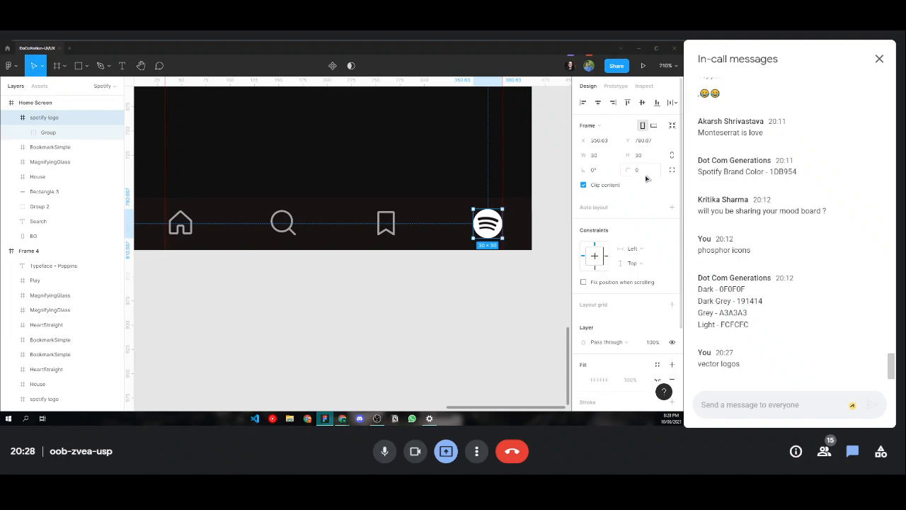
pyautogui.scroll(-3, 645, 178)
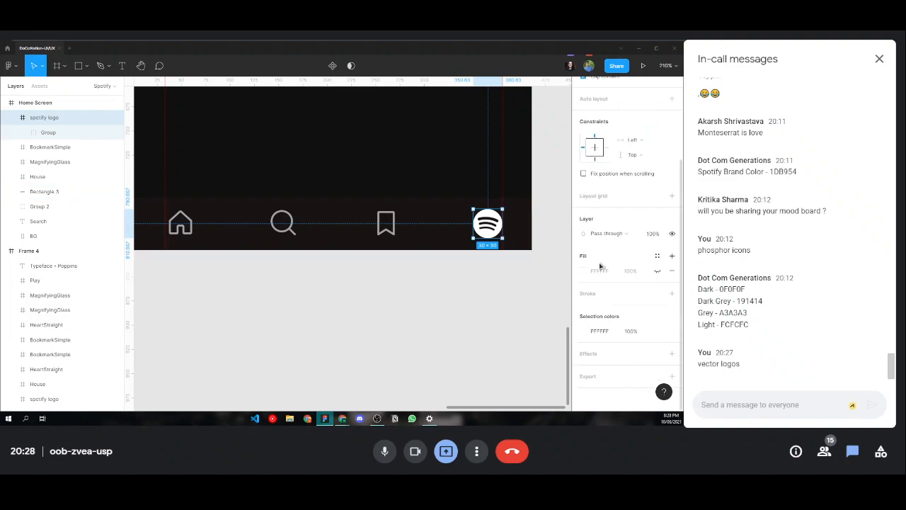
pyautogui.click(584, 331)
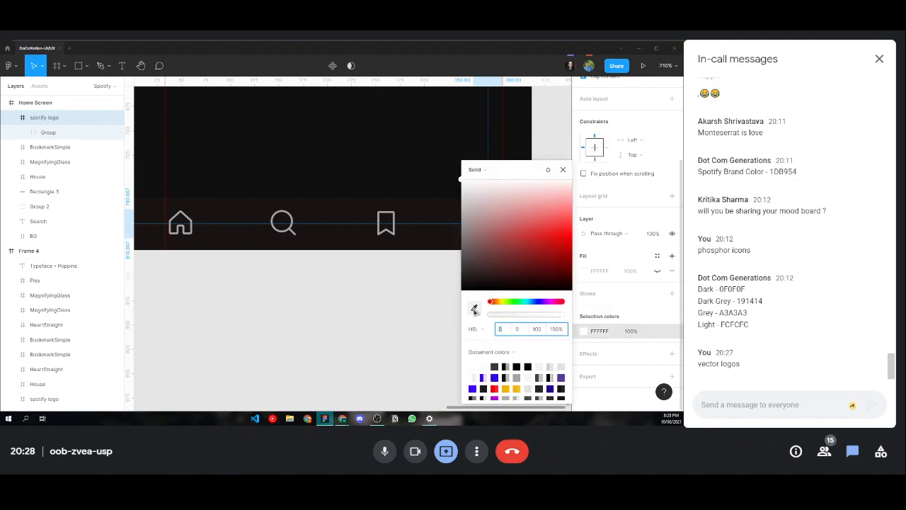
pyautogui.click(474, 309)
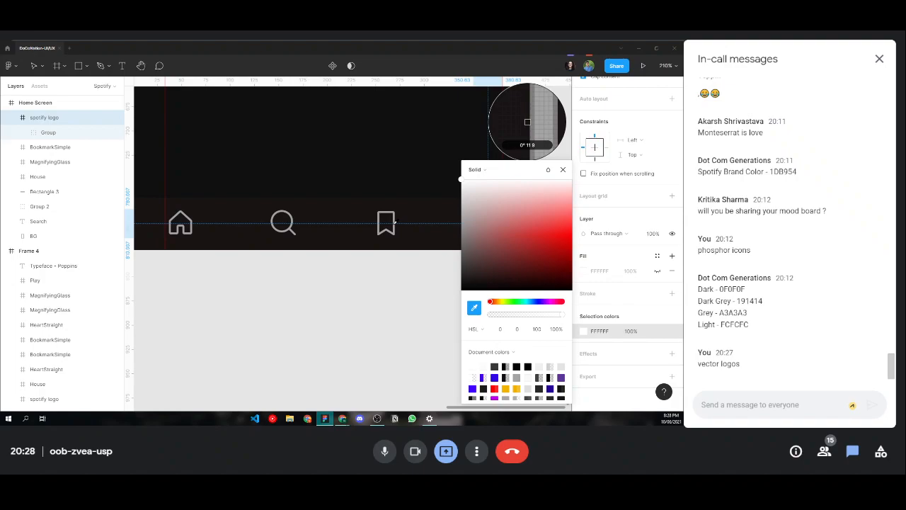
pyautogui.click(391, 222)
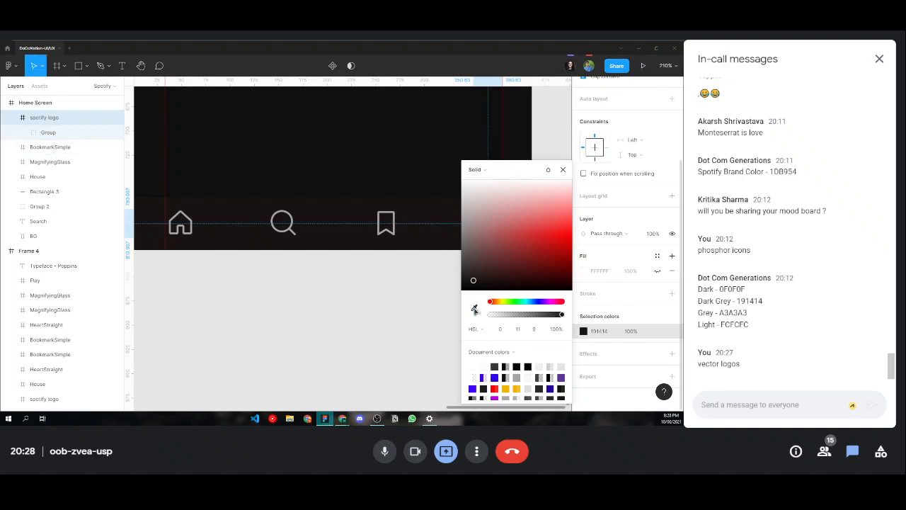
pyautogui.click(474, 310)
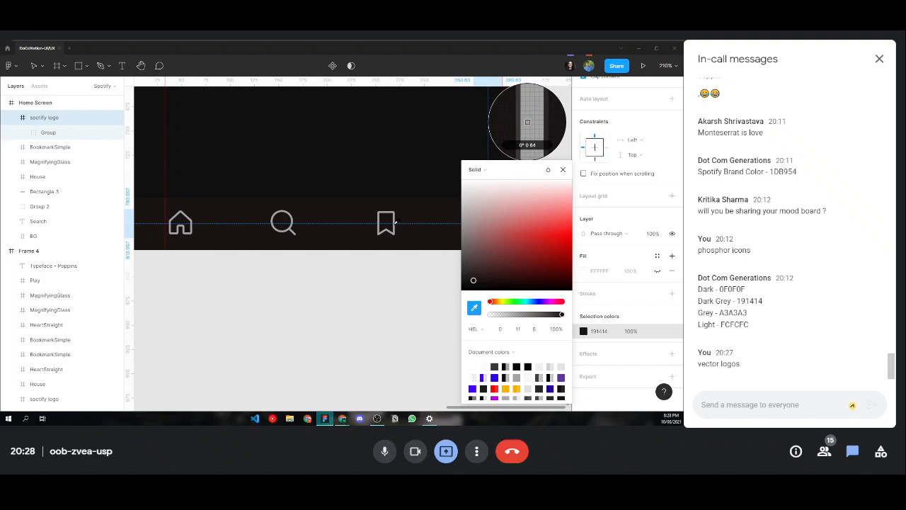
pyautogui.press('Escape')
pyautogui.click(552, 167)
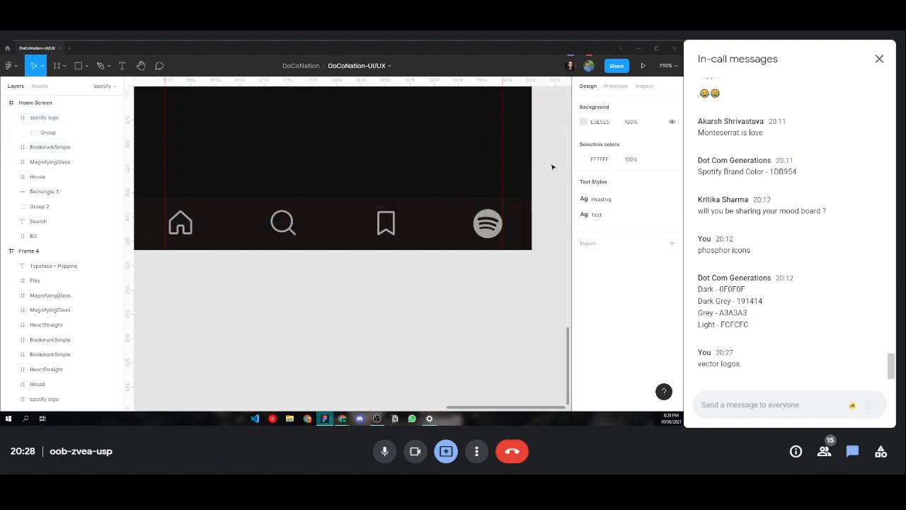
pyautogui.scroll(-10, 389, 261)
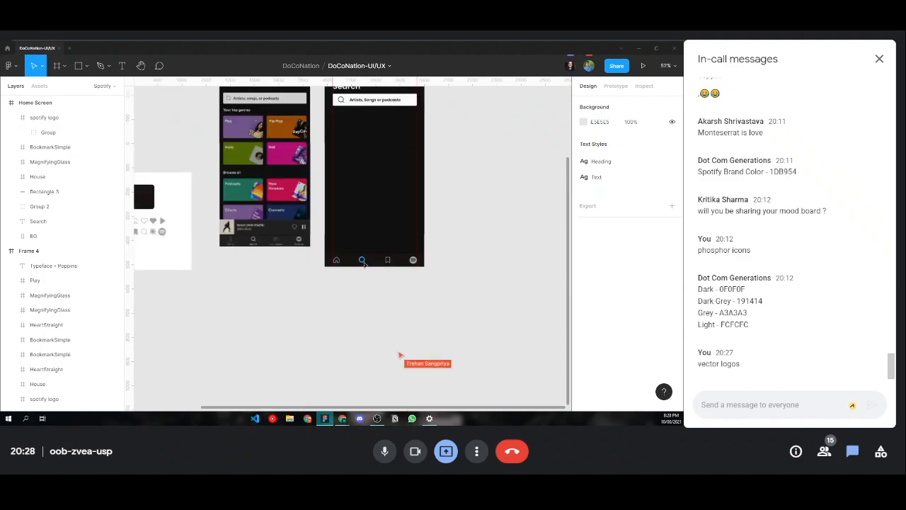
pyautogui.scroll(5, 362, 264)
pyautogui.scroll(6, 362, 267)
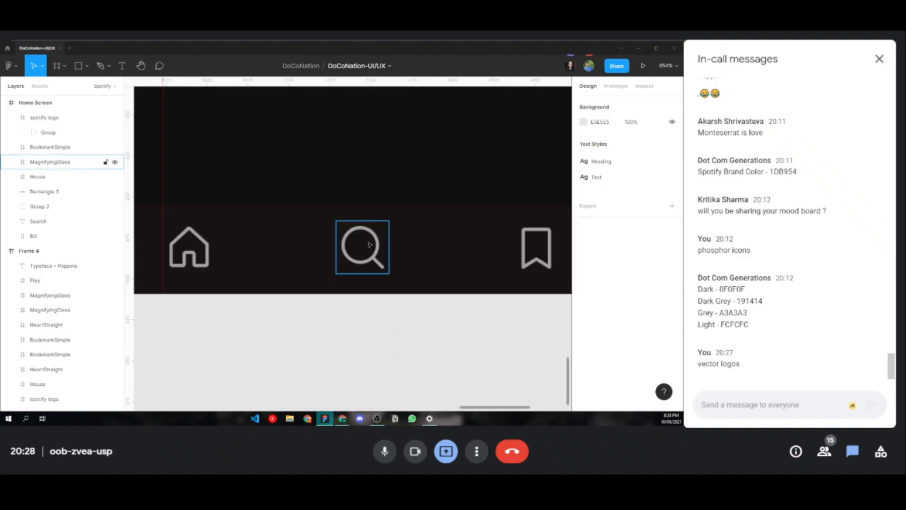
# - Recolour the bottom bar's MagnifyingGlass icon to the light FCFCFC, sampled with the eyedropper from the palette in Frame 4
pyautogui.click(369, 244)
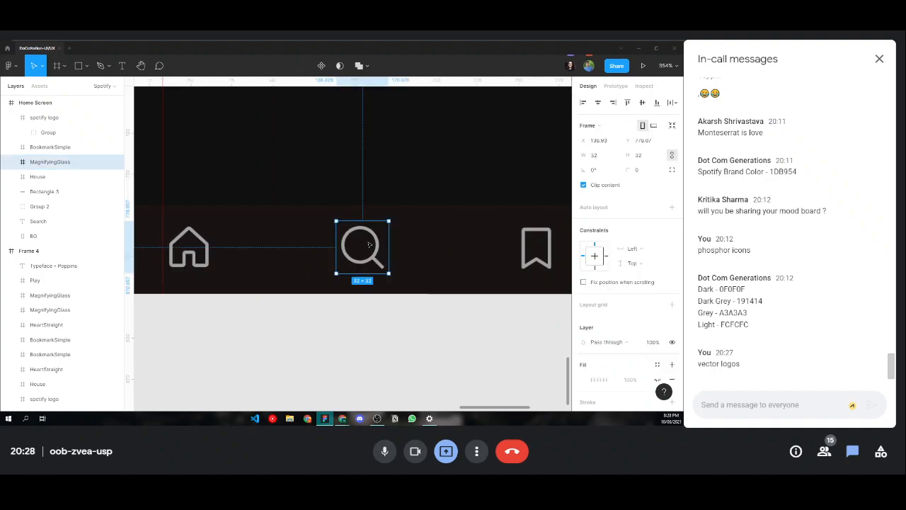
pyautogui.scroll(-3, 602, 297)
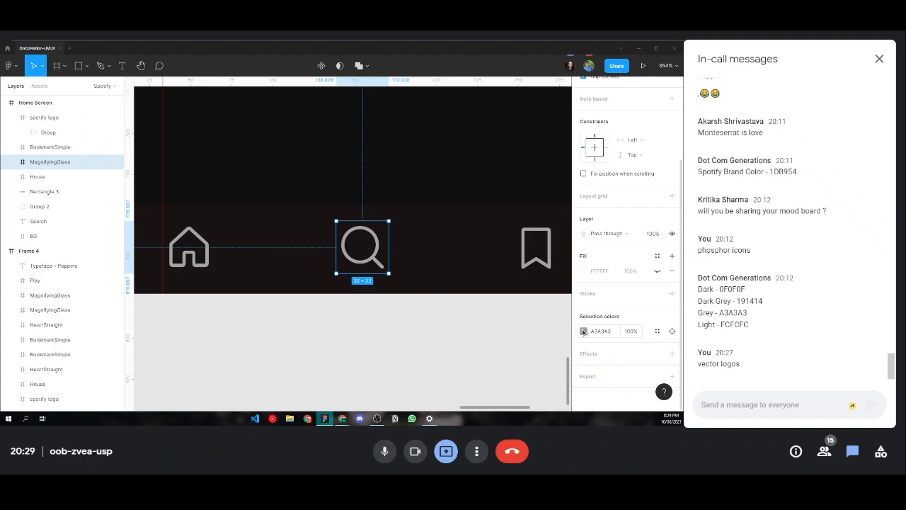
pyautogui.click(583, 331)
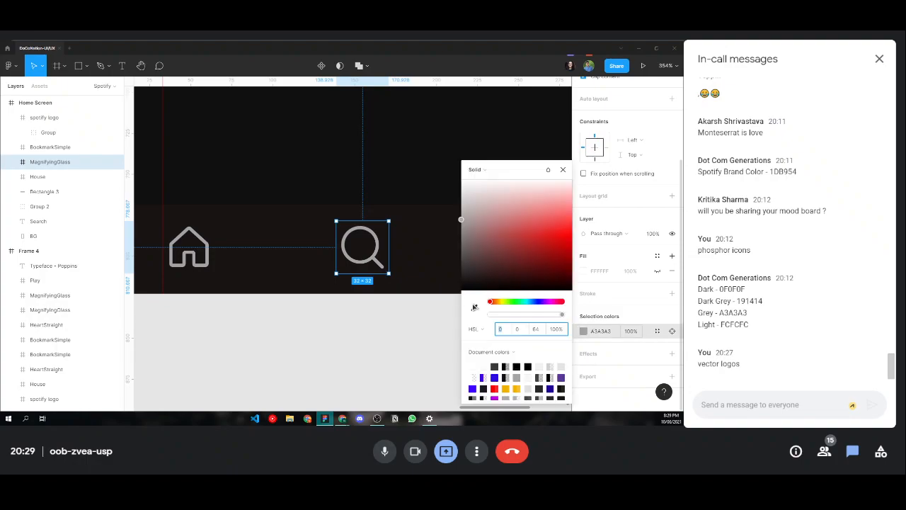
pyautogui.click(475, 308)
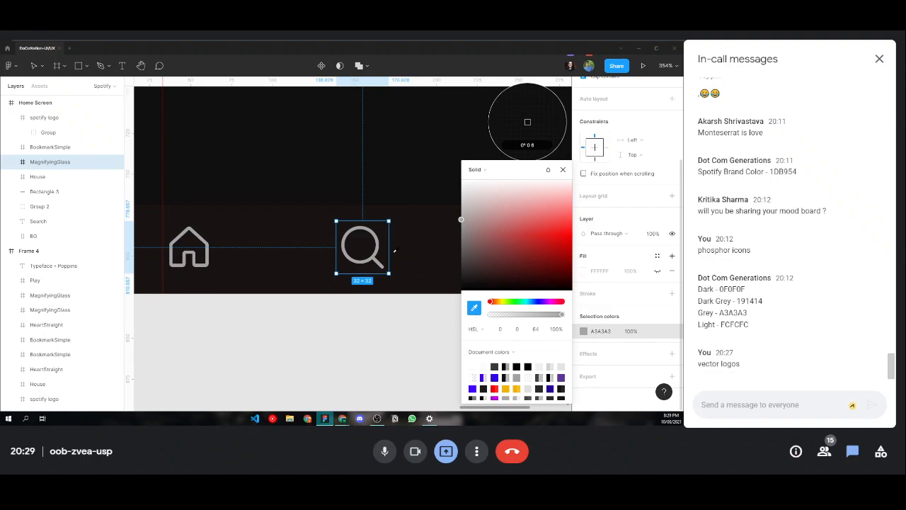
pyautogui.scroll(-10, 400, 238)
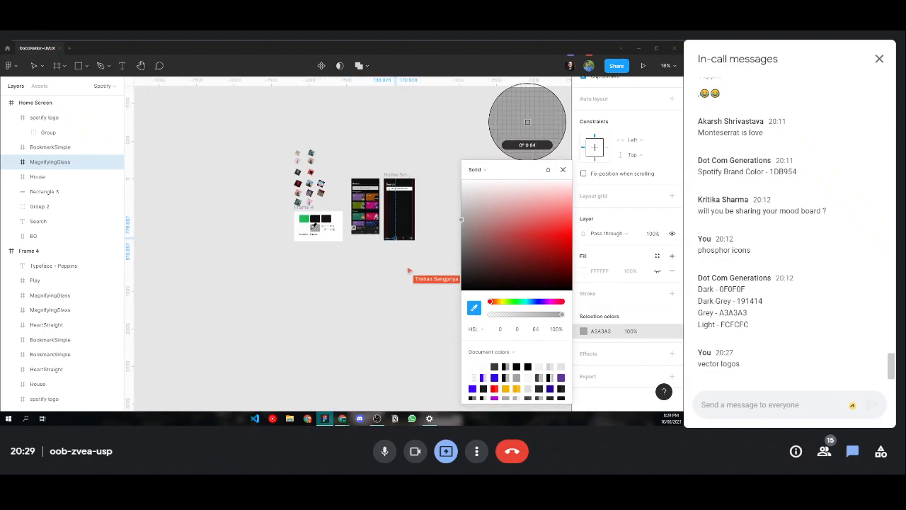
pyautogui.click(527, 121)
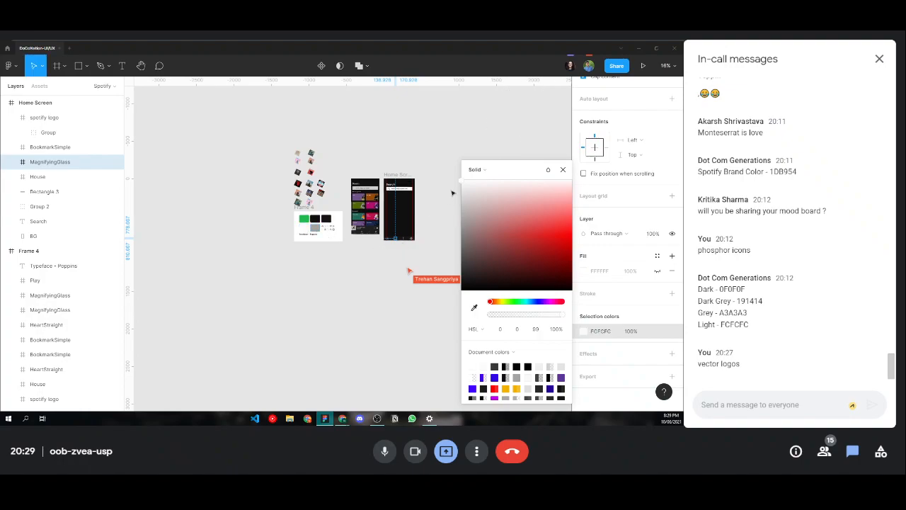
pyautogui.click(443, 213)
# - Group the House, MagnifyingGlass, BookmarkSimple and Spotify logo icons together with the bottom bar rectangle behind them
pyautogui.scroll(5, 435, 209)
pyautogui.scroll(2, 419, 226)
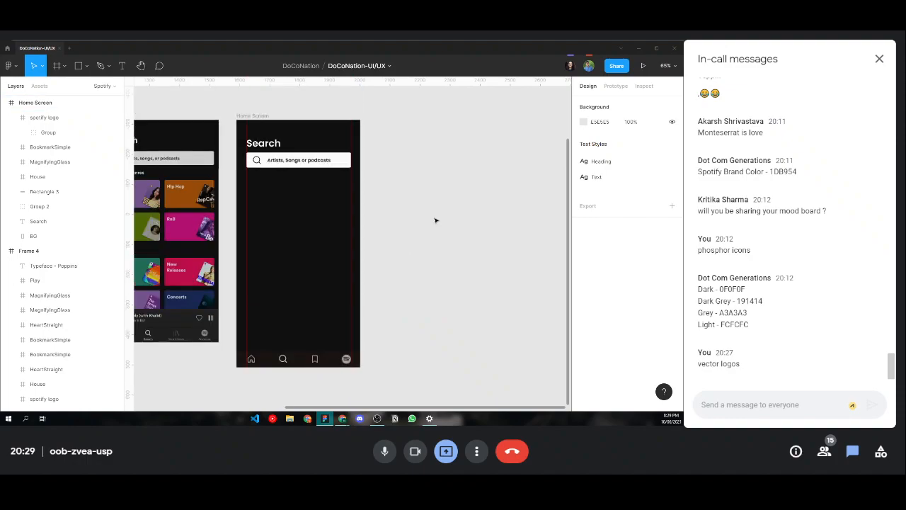
pyautogui.hscroll(-2, 434, 219)
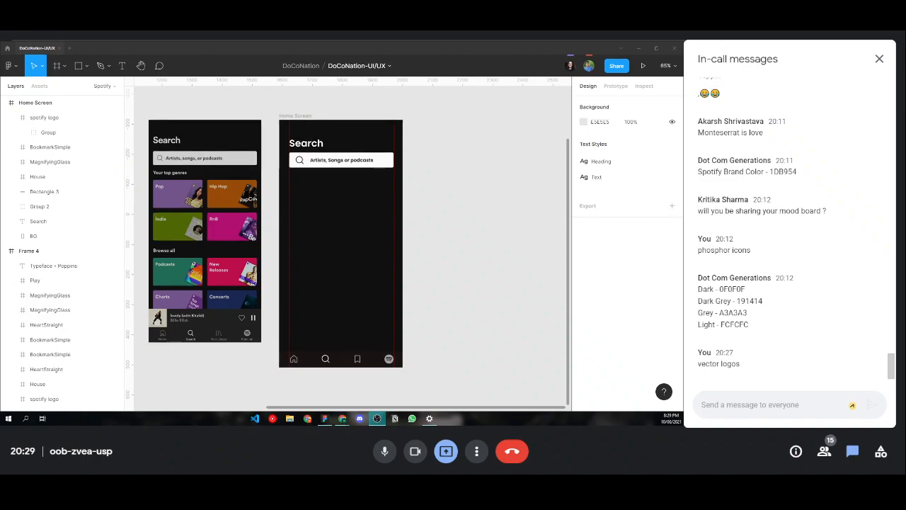
pyautogui.scroll(5, 350, 361)
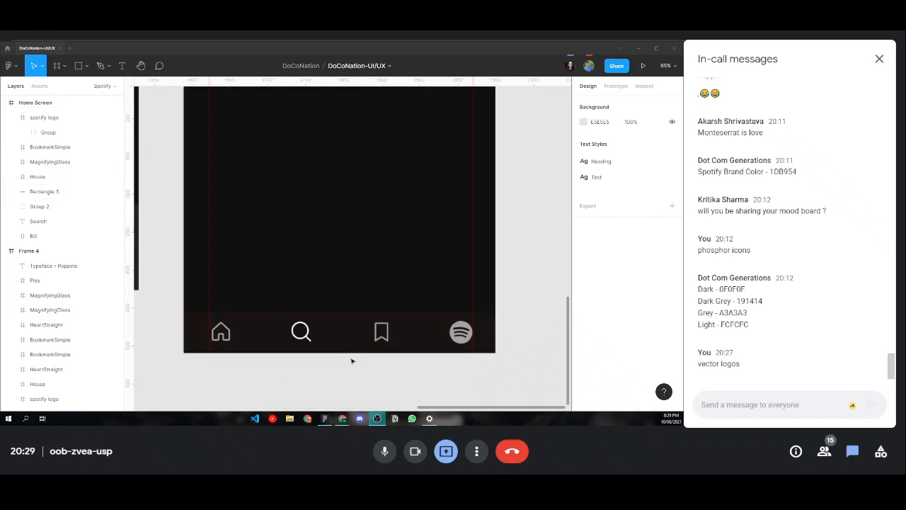
pyautogui.scroll(-5, 357, 342)
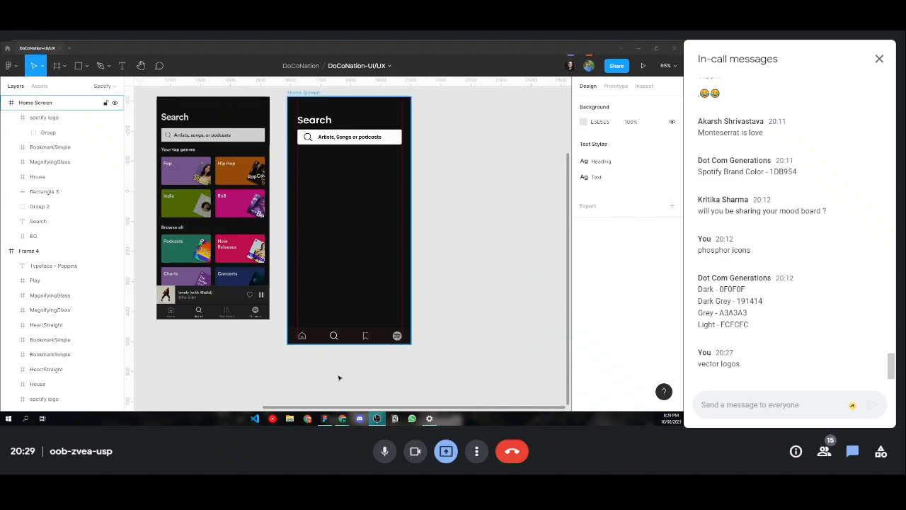
pyautogui.scroll(5, 340, 375)
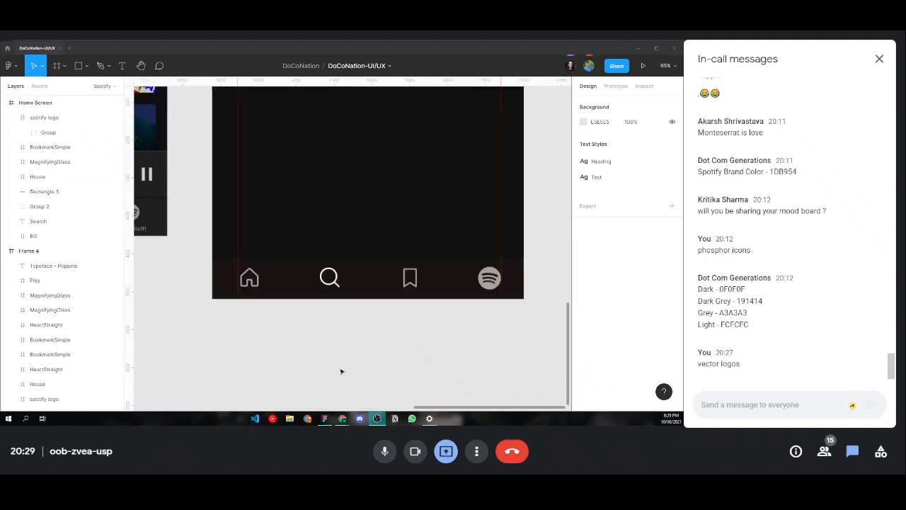
pyautogui.click(433, 269)
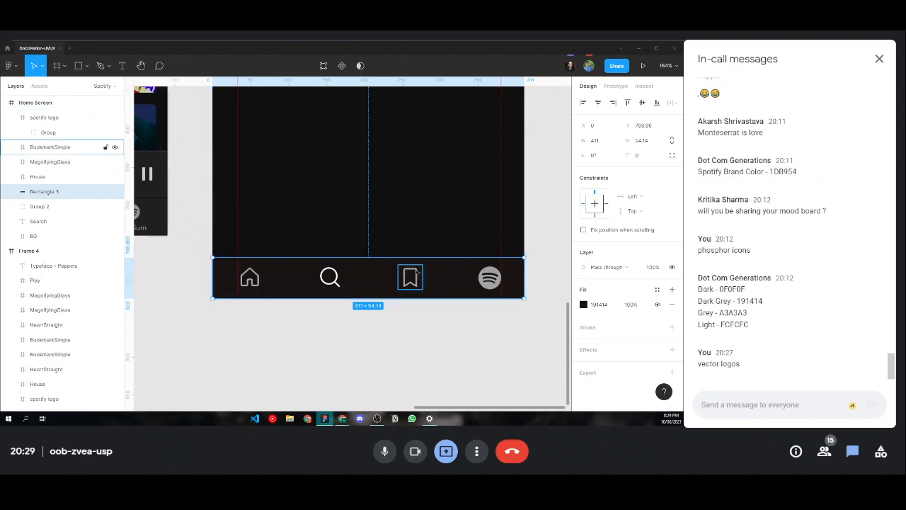
pyautogui.click(416, 274)
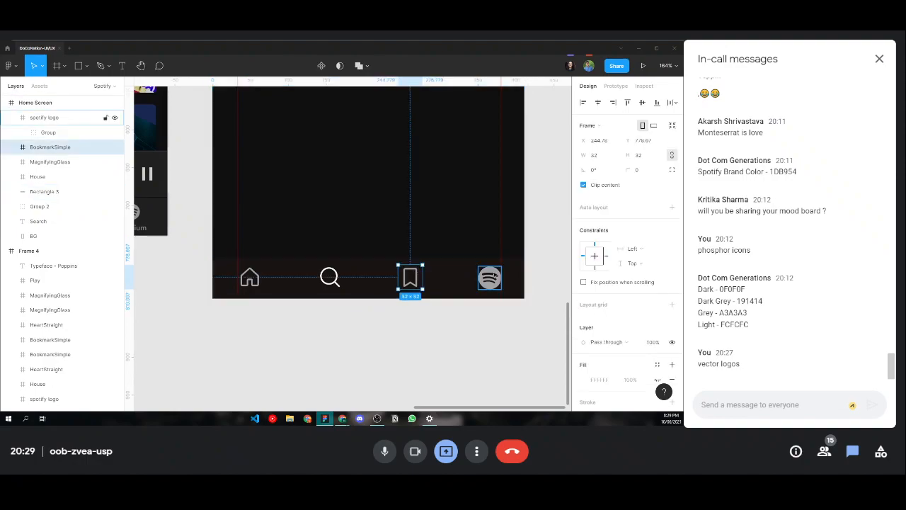
pyautogui.keyDown('shift'); pyautogui.click(489, 278); pyautogui.keyUp('shift')
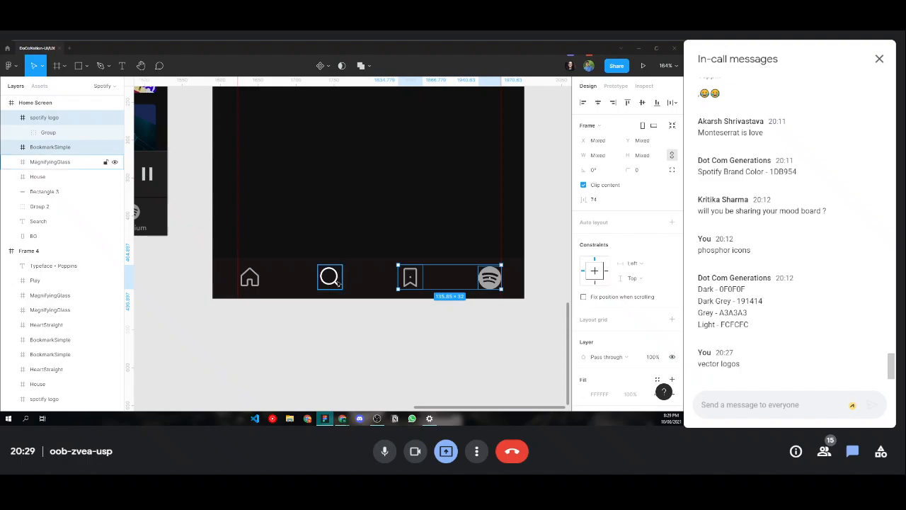
pyautogui.keyDown('shift'); pyautogui.click(324, 280); pyautogui.keyUp('shift')
pyautogui.keyDown('shift'); pyautogui.click(259, 278); pyautogui.keyUp('shift')
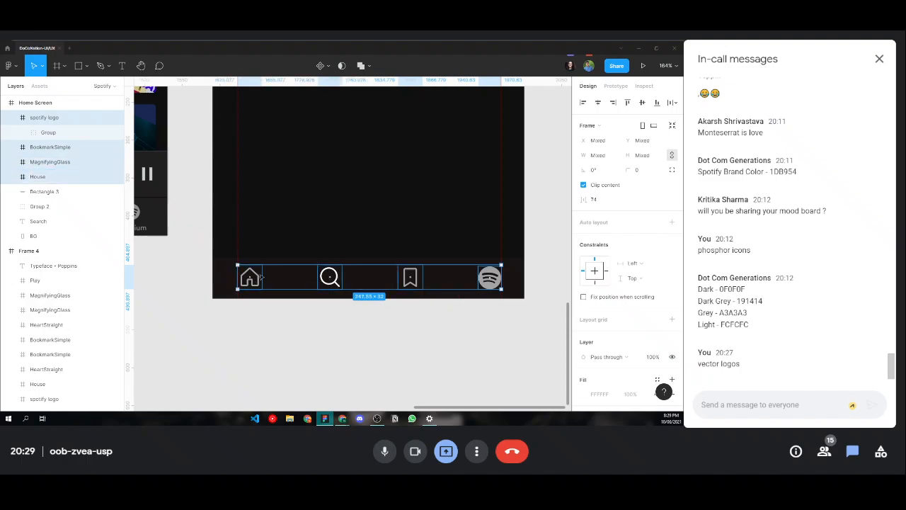
pyautogui.keyDown('shift'); pyautogui.click(280, 261); pyautogui.keyUp('shift')
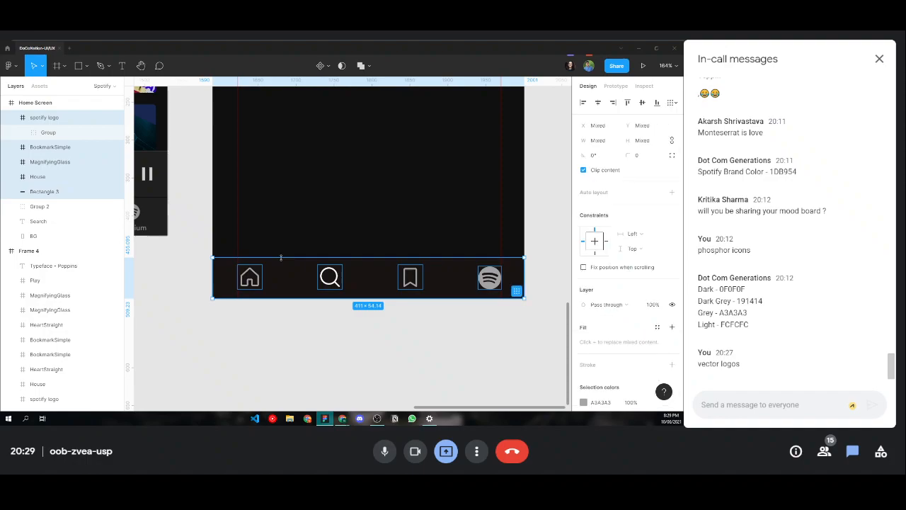
pyautogui.hotkey('ctrl', 'g')
pyautogui.click(378, 316)
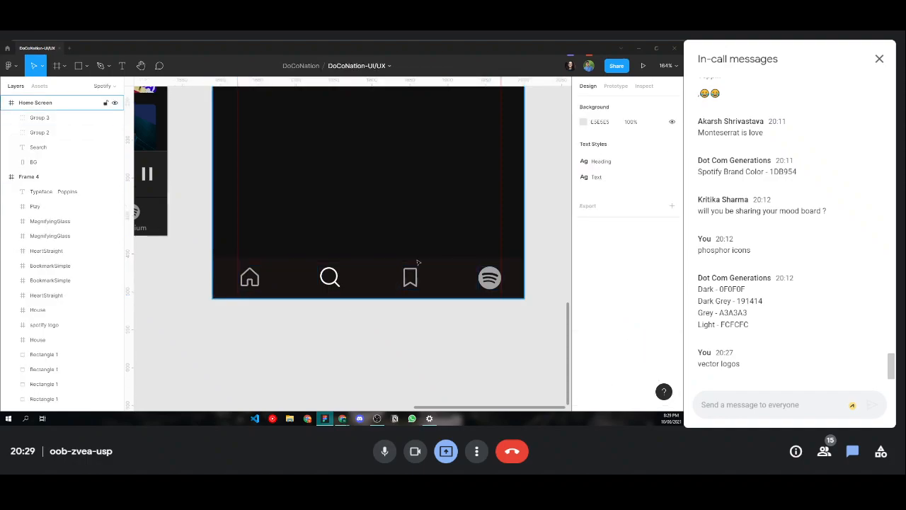
# - Draw a full-width rectangle directly above the bottom bar in the Home Screen frame, about 411 by 57
pyautogui.scroll(-5, 418, 262)
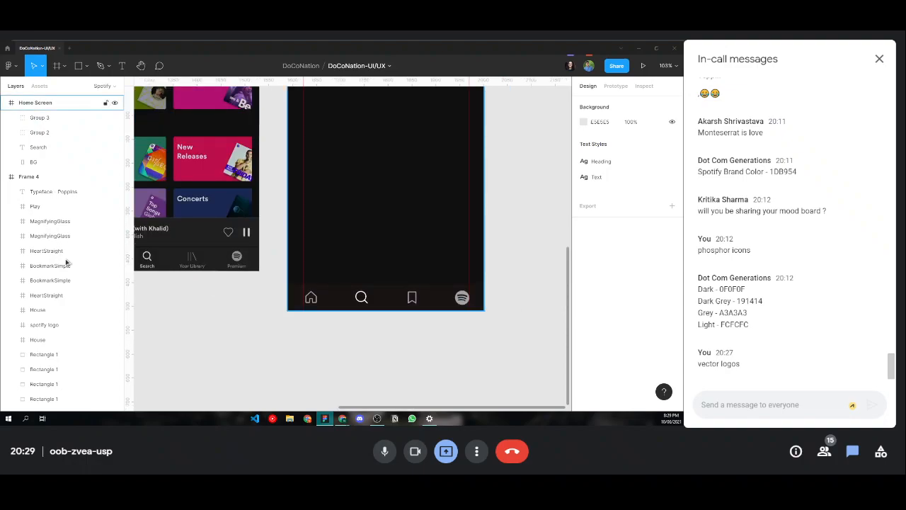
pyautogui.scroll(-3, 394, 209)
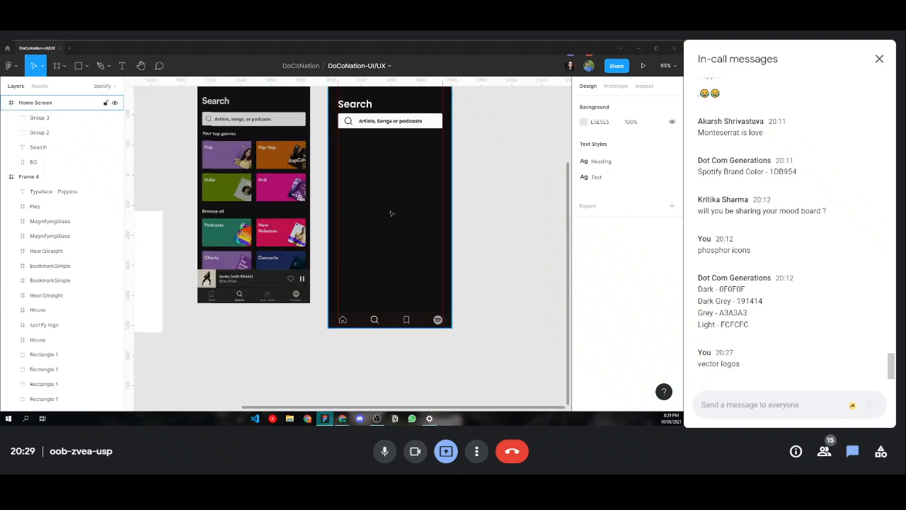
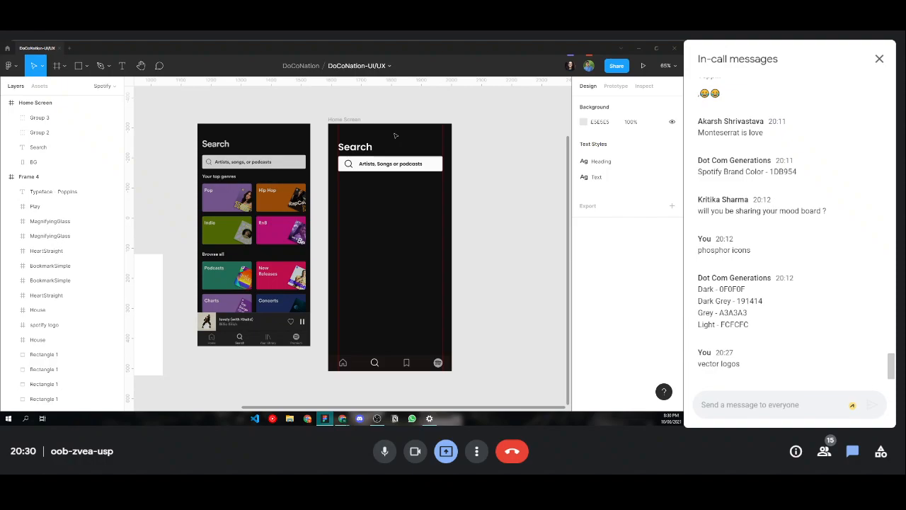
pyautogui.scroll(3, 396, 135)
pyautogui.scroll(-3, 396, 136)
pyautogui.click(85, 66)
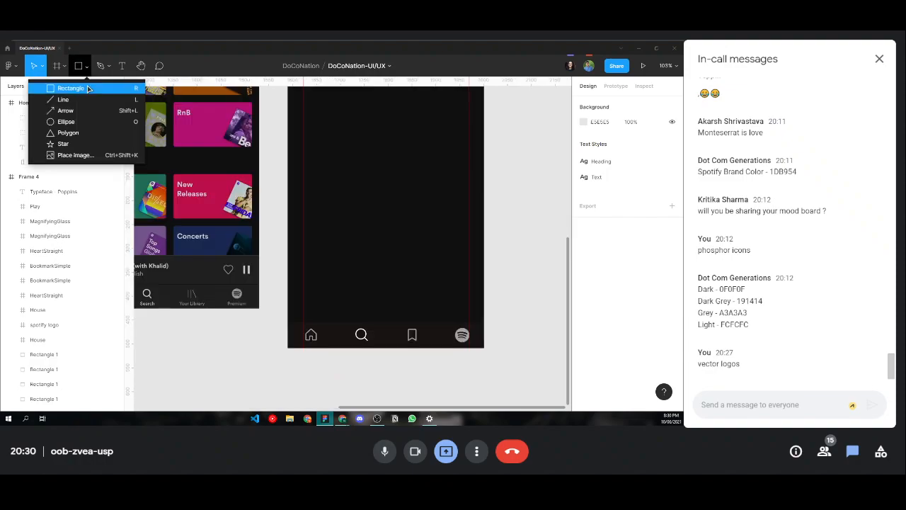
pyautogui.click(89, 88)
pyautogui.scroll(3, 456, 355)
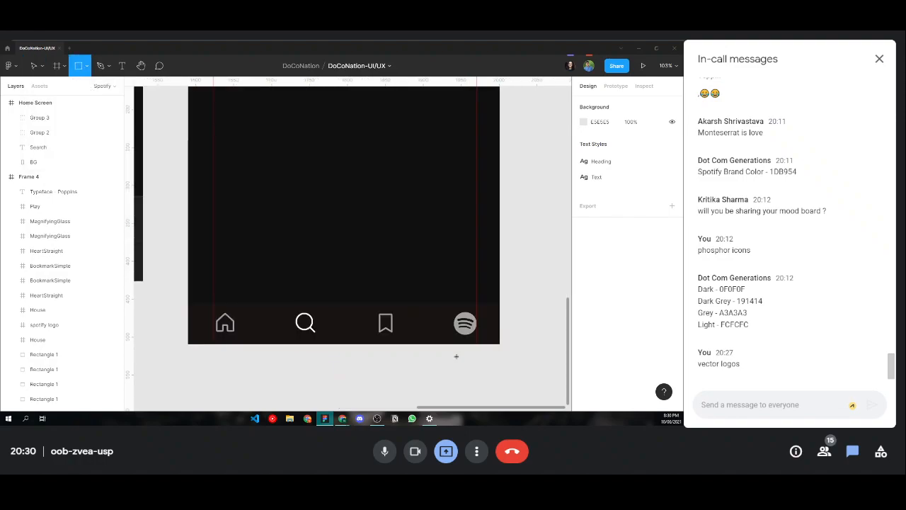
pyautogui.moveTo(188, 260); pyautogui.dragTo(498, 305)
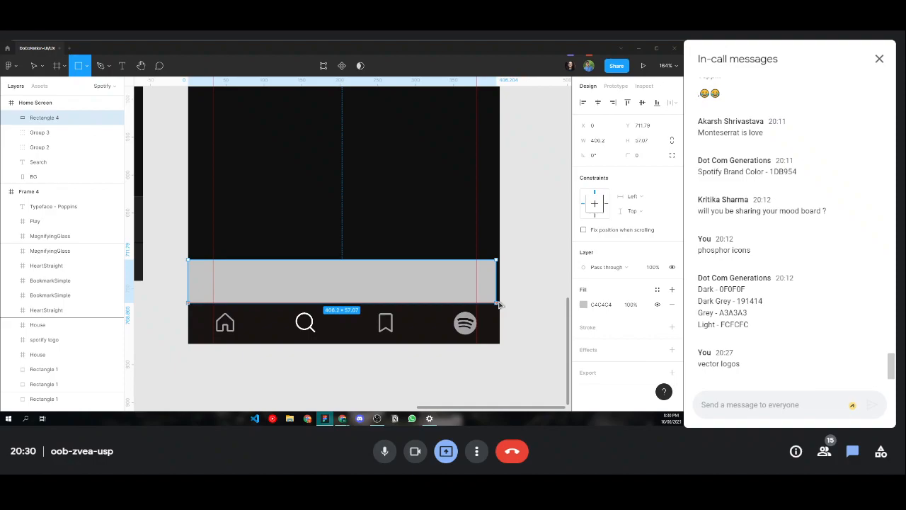
pyautogui.moveTo(498, 305); pyautogui.dragTo(500, 303)
# - Match the new rectangle's height to the bottom bar group at 54.14 and fill it with dark grey 191414
pyautogui.hotkey('ctrl', 'c')
pyautogui.click(440, 322)
pyautogui.click(640, 155)
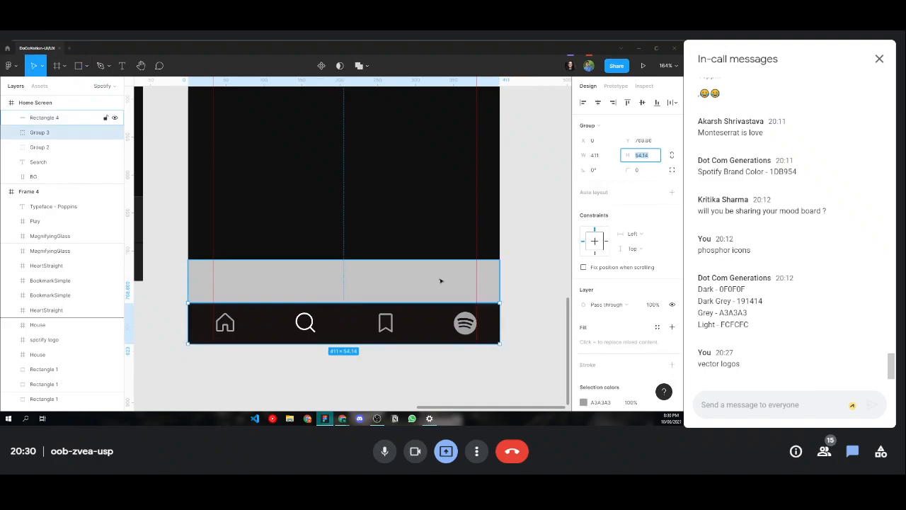
pyautogui.click(440, 280)
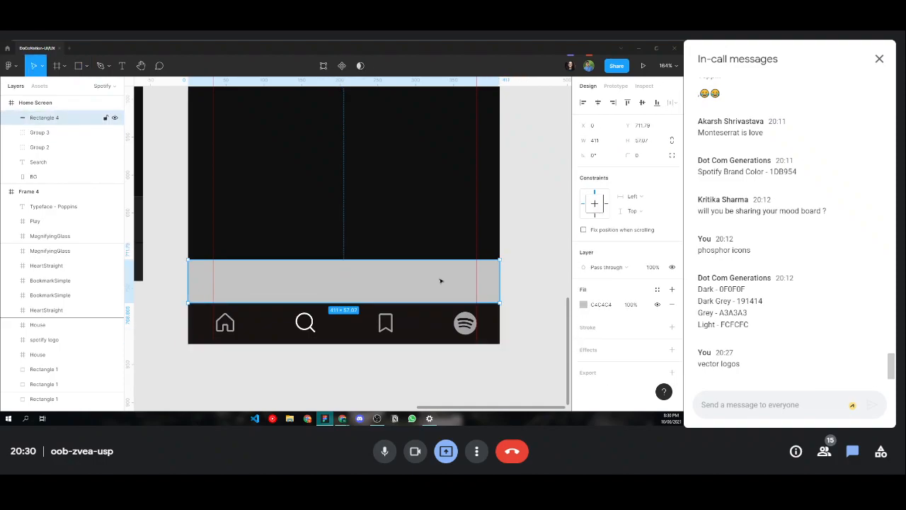
pyautogui.click(649, 143)
pyautogui.hotkey('ctrl', 'v')
pyautogui.press('Return')
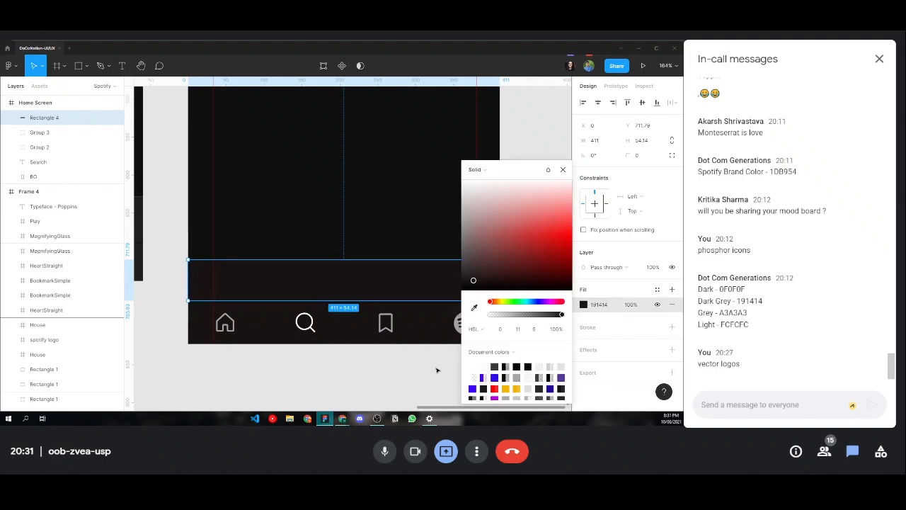
pyautogui.click(437, 368)
# - Draw a cover-art placeholder rectangle about 65 by 55 at X 0 on the dark grey player bar, above the House icon
pyautogui.scroll(3, 312, 320)
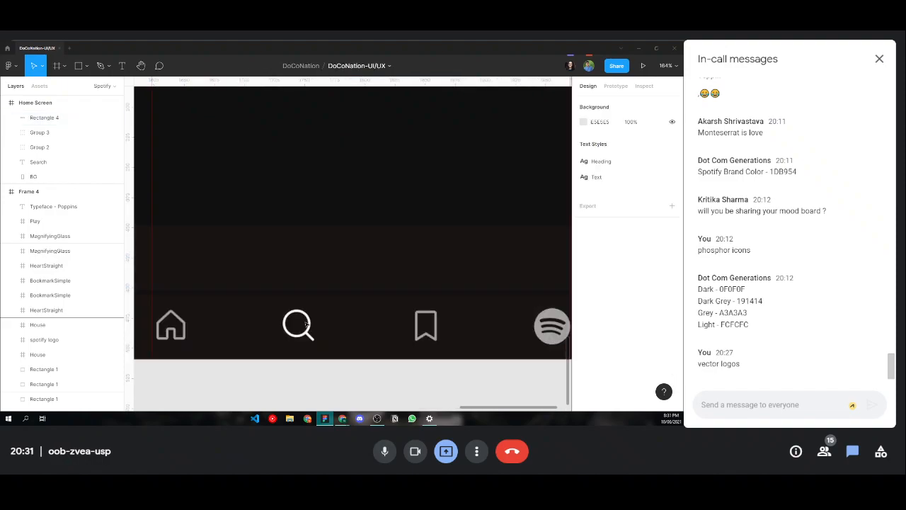
pyautogui.scroll(-3, 349, 247)
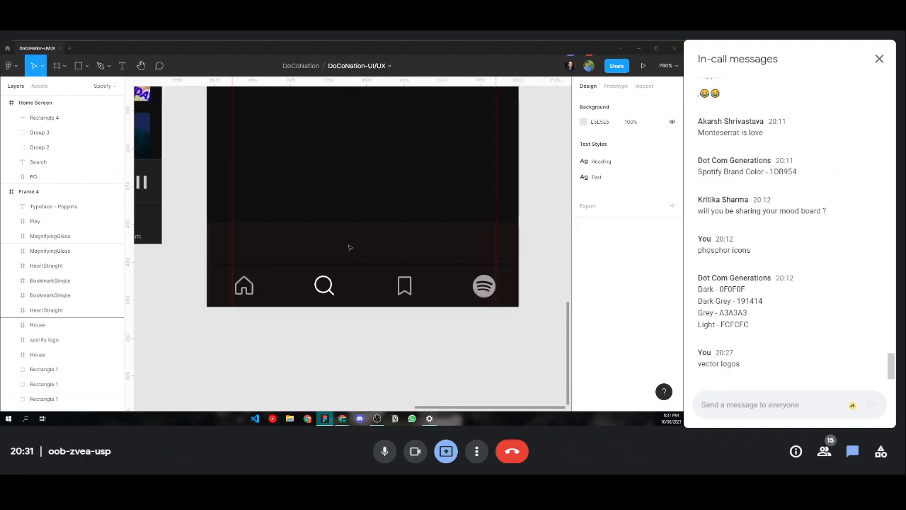
pyautogui.scroll(-3, 348, 247)
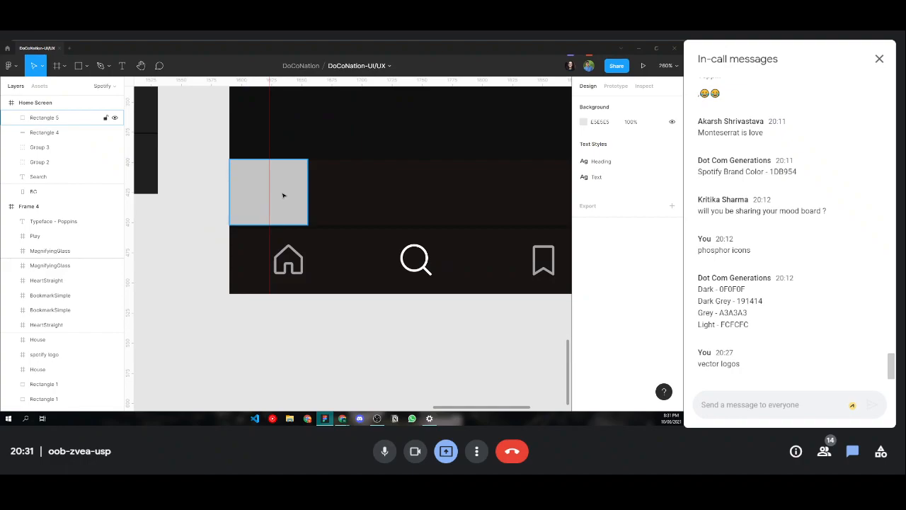
pyautogui.click(283, 195)
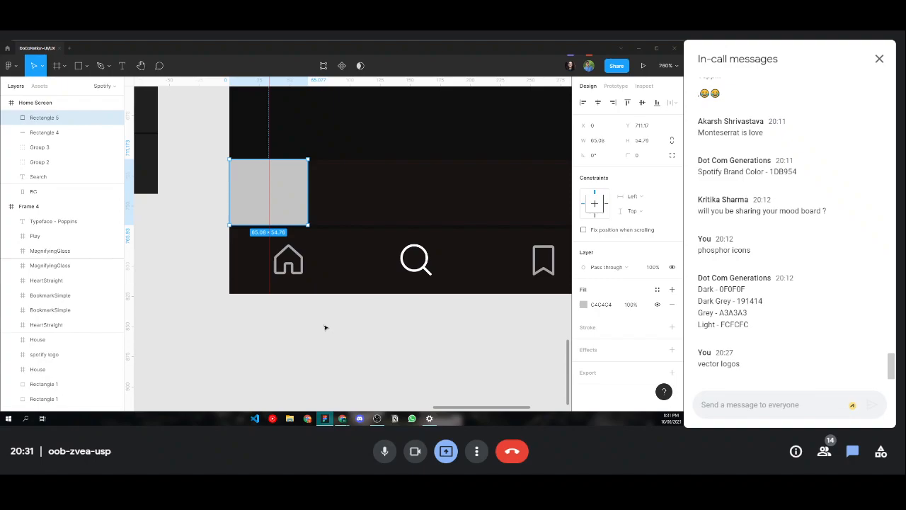
# - Fill the cover-art placeholder with a photo from the Unsplash plugin's portrait preset
pyautogui.scroll(2, 347, 244)
pyautogui.hscroll(2, 347, 243)
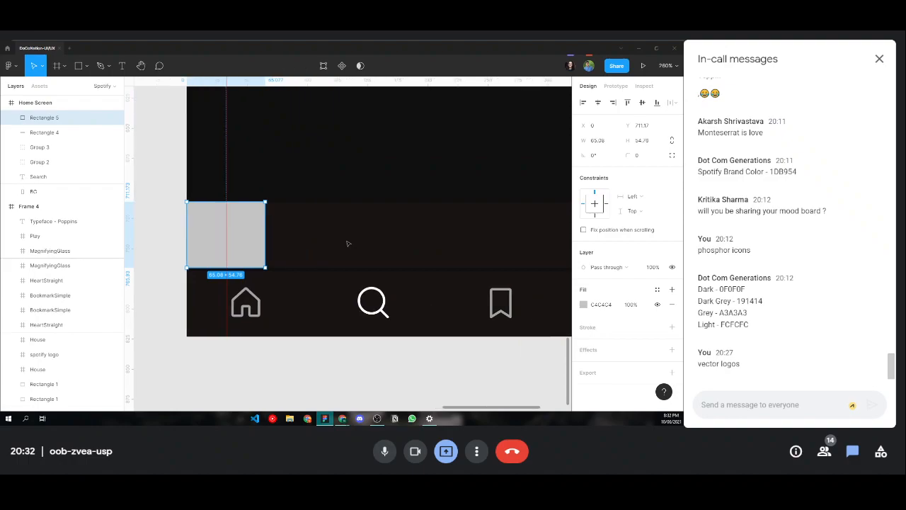
pyautogui.scroll(-5, 347, 244)
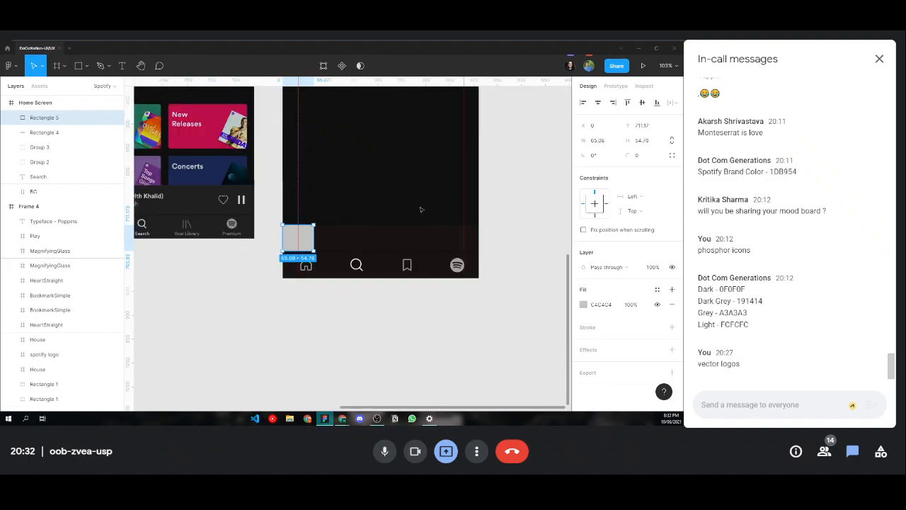
pyautogui.hotkey('ctrl', 'alt', 'p')
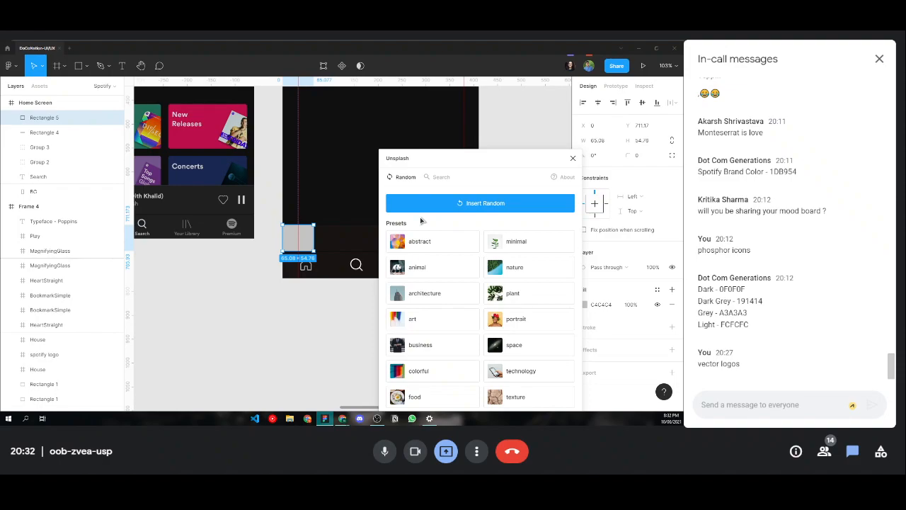
pyautogui.click(505, 320)
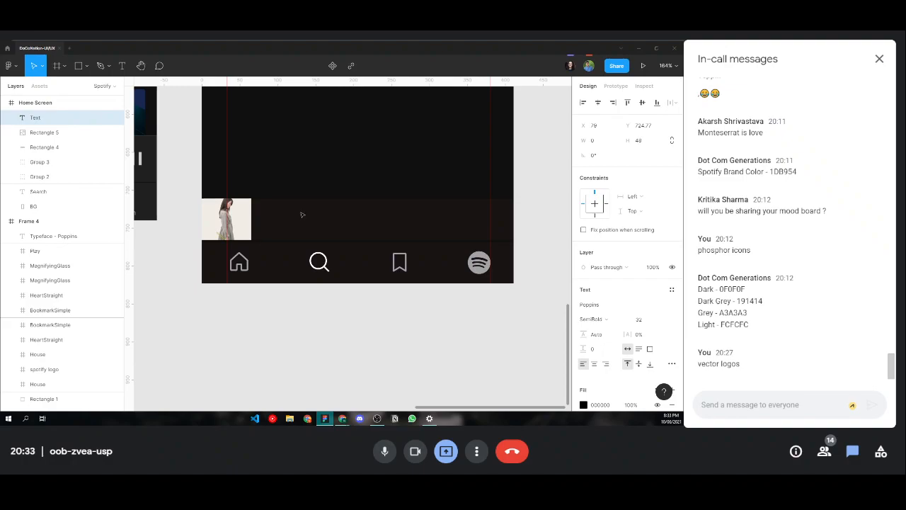
# - Add the song title text "lovely" beside the cover photo on the player bar
pyautogui.write('lovely')
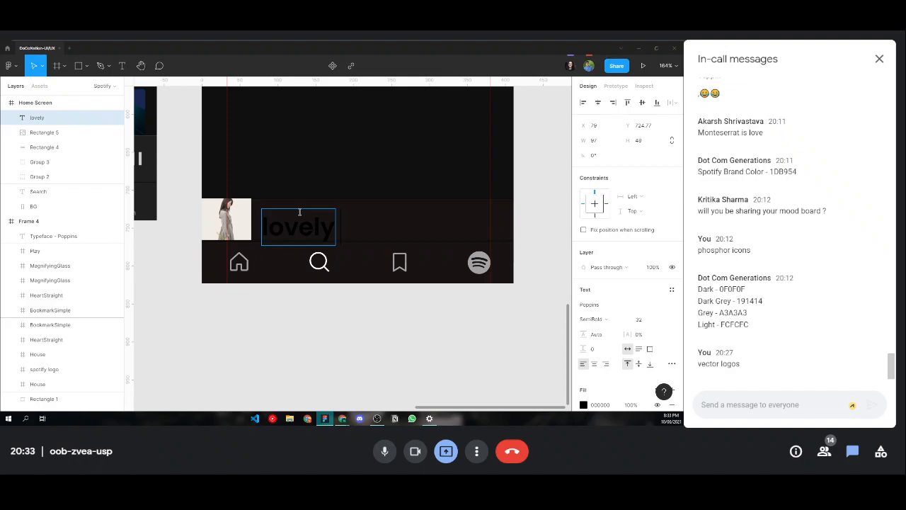
# - Set the "lovely" song title to font size 16 and recolour it light FCFCFC, sampled from the white search icon
pyautogui.press('Escape')
pyautogui.scroll(-3, 680, 233)
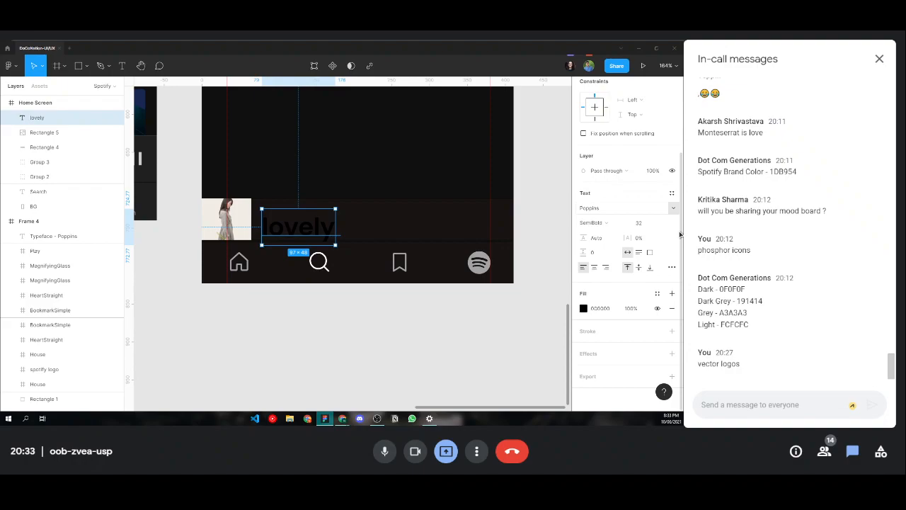
pyautogui.click(583, 308)
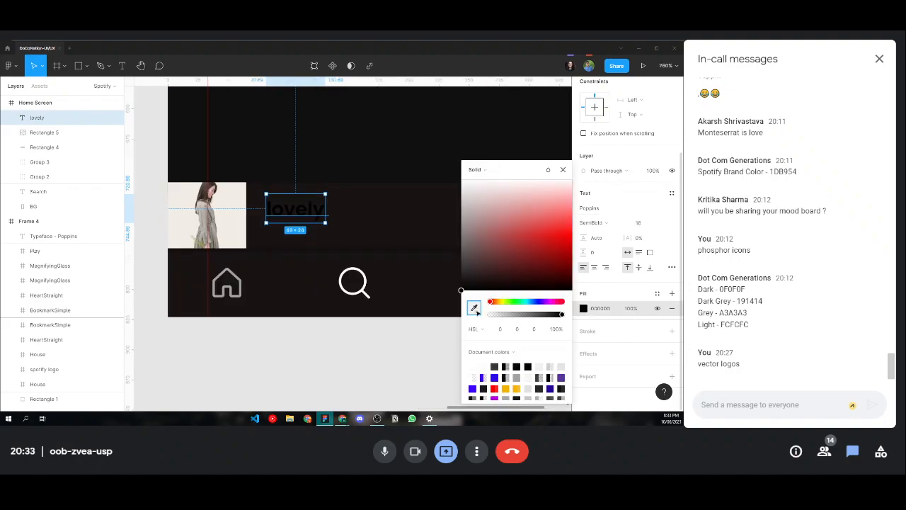
pyautogui.click(475, 309)
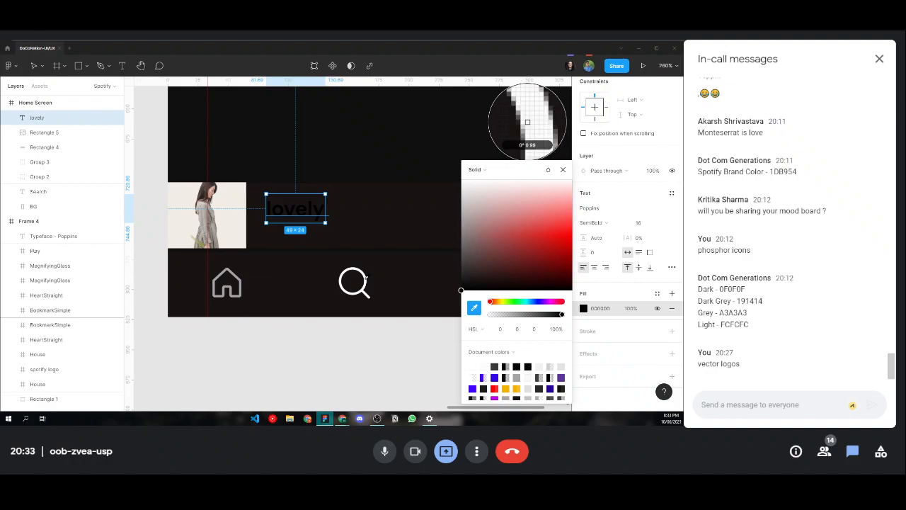
pyautogui.click(527, 122)
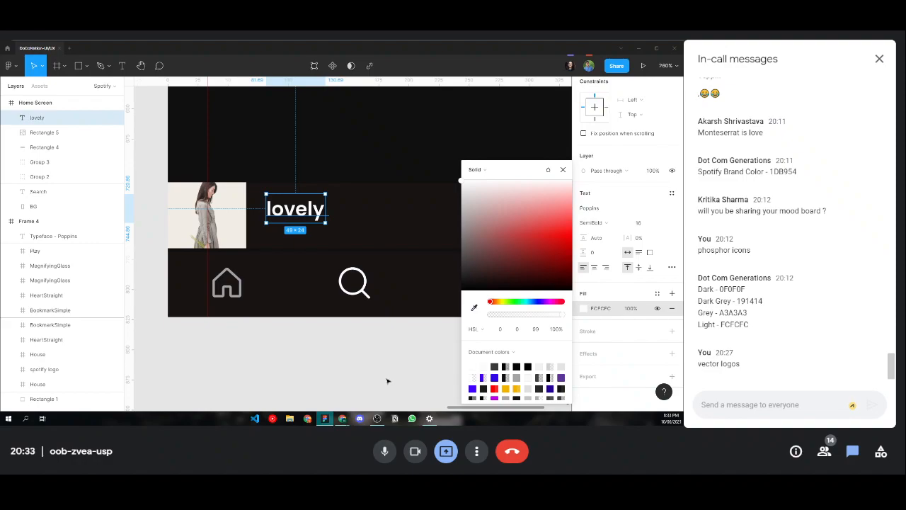
pyautogui.click(387, 381)
# - Add the artist line "Billie Ellish" beneath the song title as a copy at size 12 in grey A3A3A3
pyautogui.scroll(-5, 239, 248)
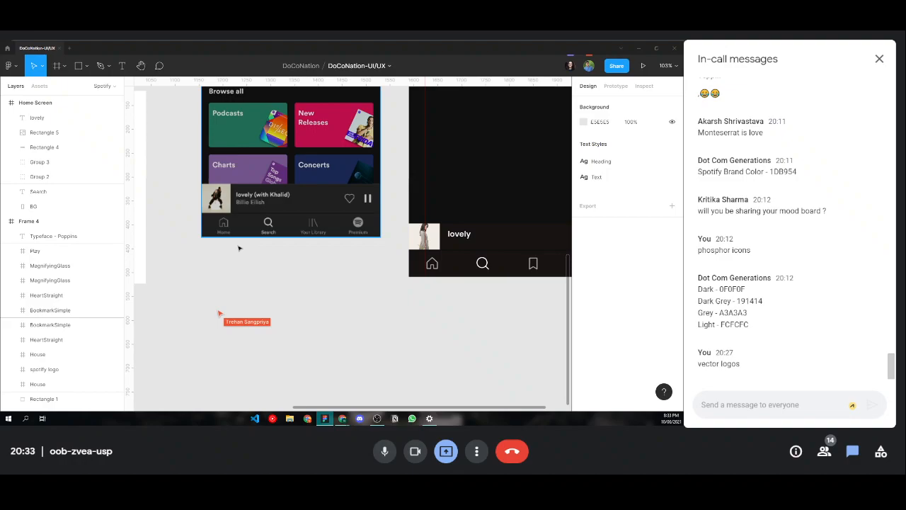
pyautogui.scroll(5, 321, 197)
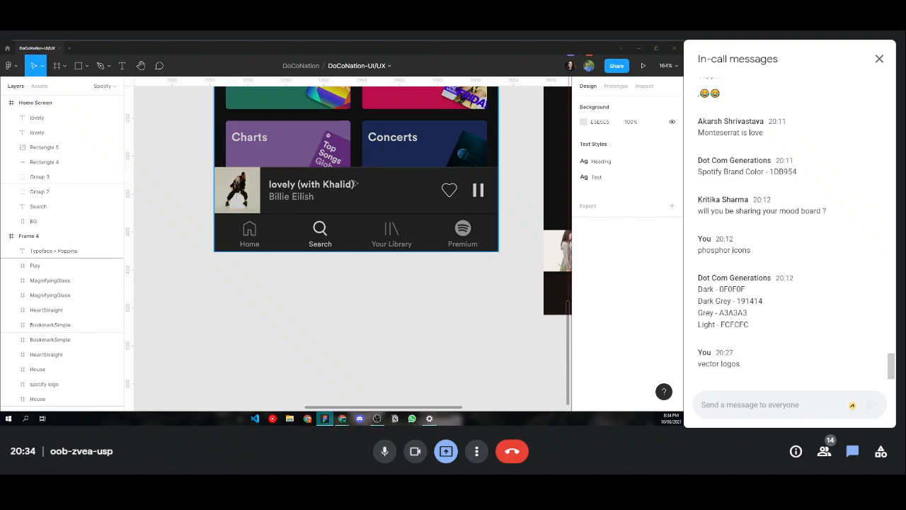
pyautogui.hscroll(4, 356, 183)
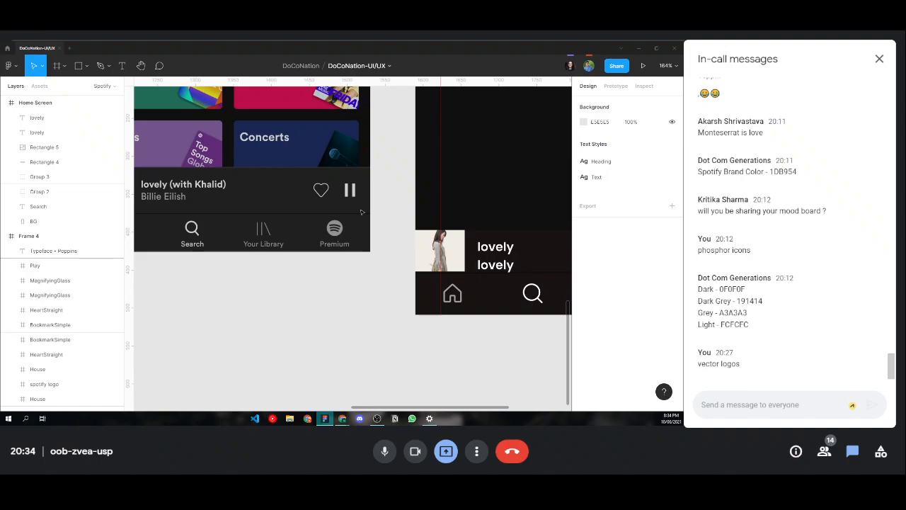
pyautogui.hscroll(5, 312, 267)
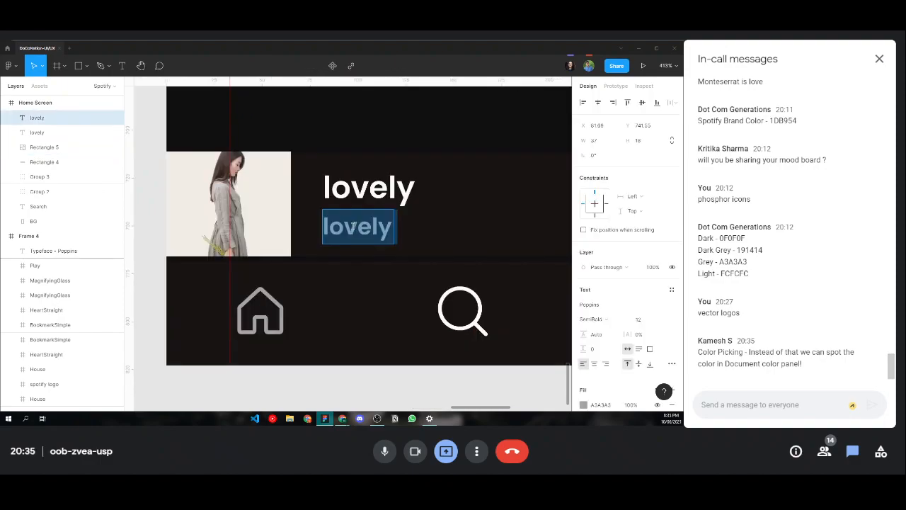
pyautogui.write('Billie E')
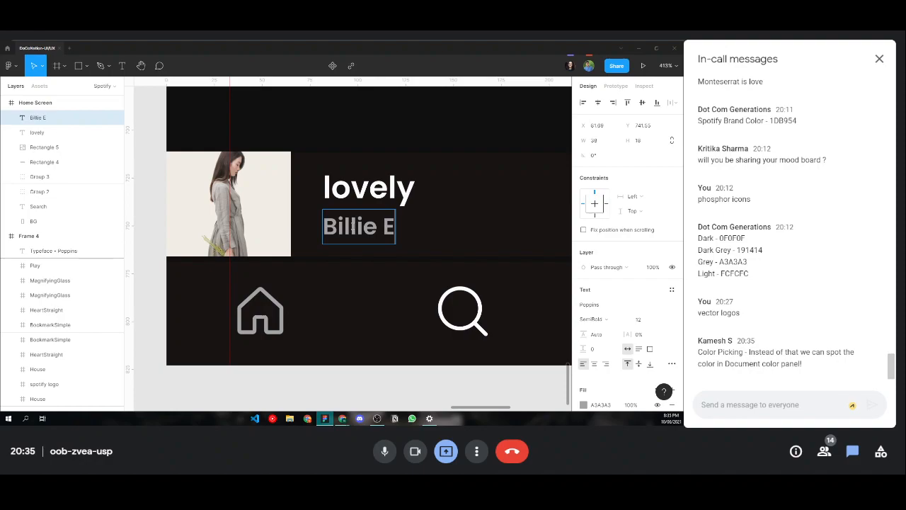
pyautogui.write('llish')
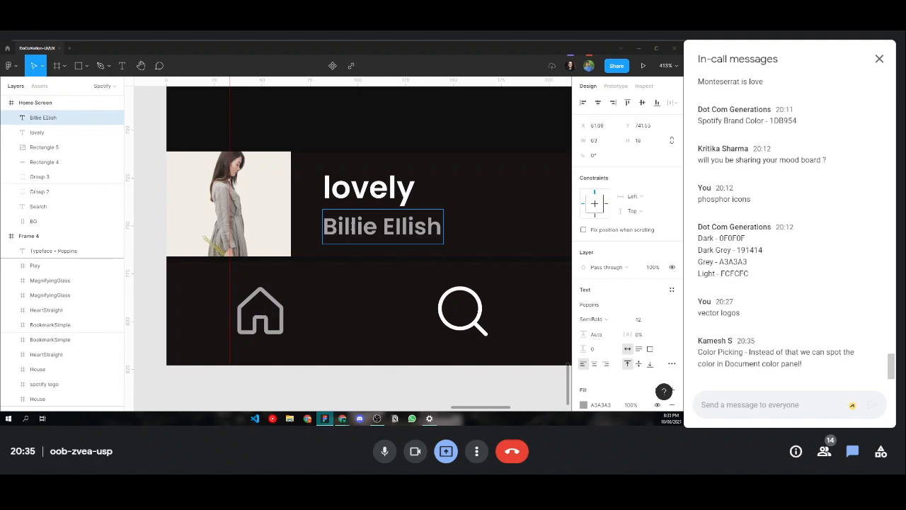
pyautogui.click(211, 369)
# - Insert a HeartStraight icon and a Play icon from the Phosphor Icons plugin for the player bar
pyautogui.scroll(-3, 211, 366)
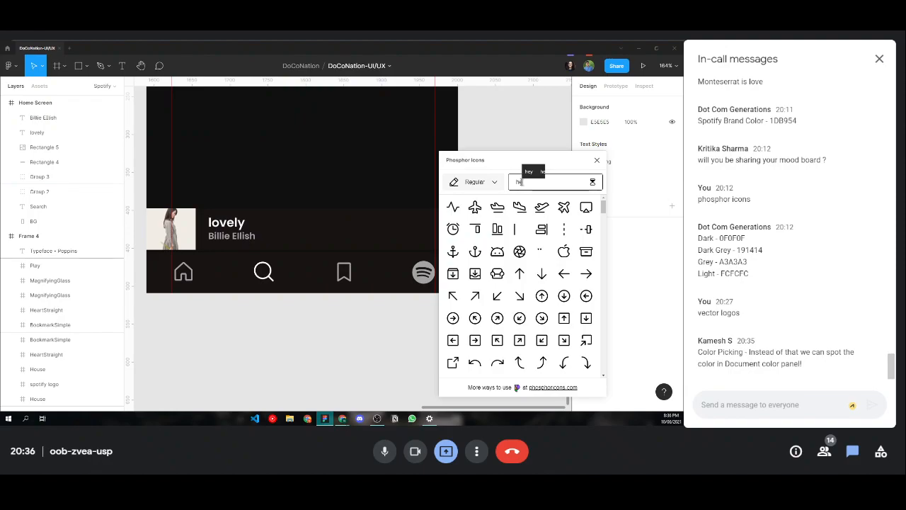
pyautogui.write('art')
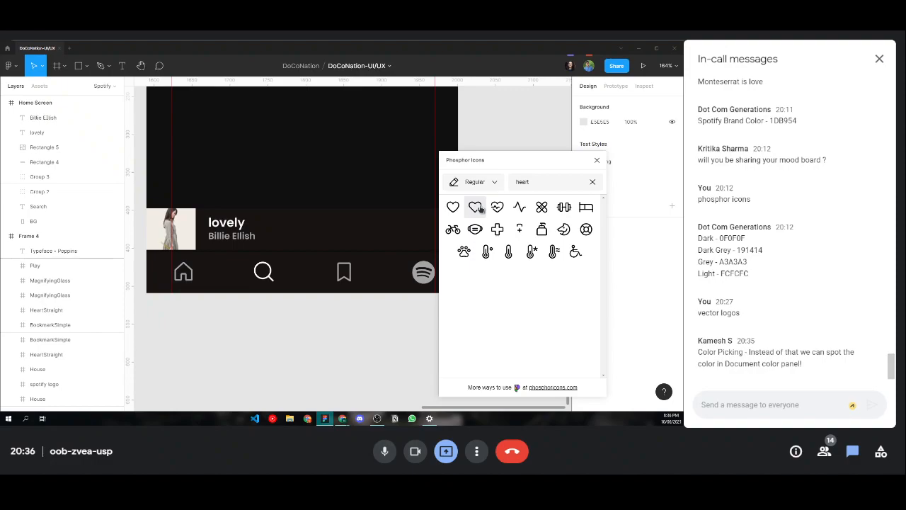
pyautogui.click(475, 206)
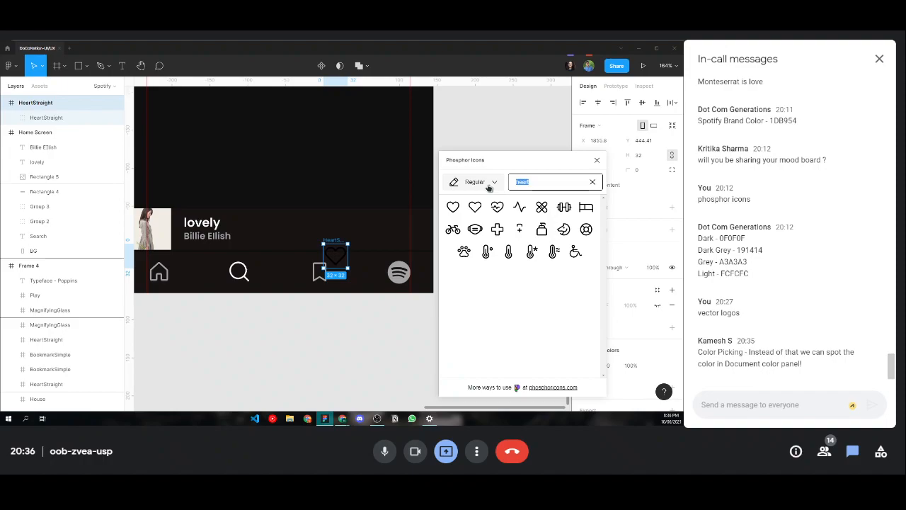
pyautogui.write('play')
pyautogui.click(453, 207)
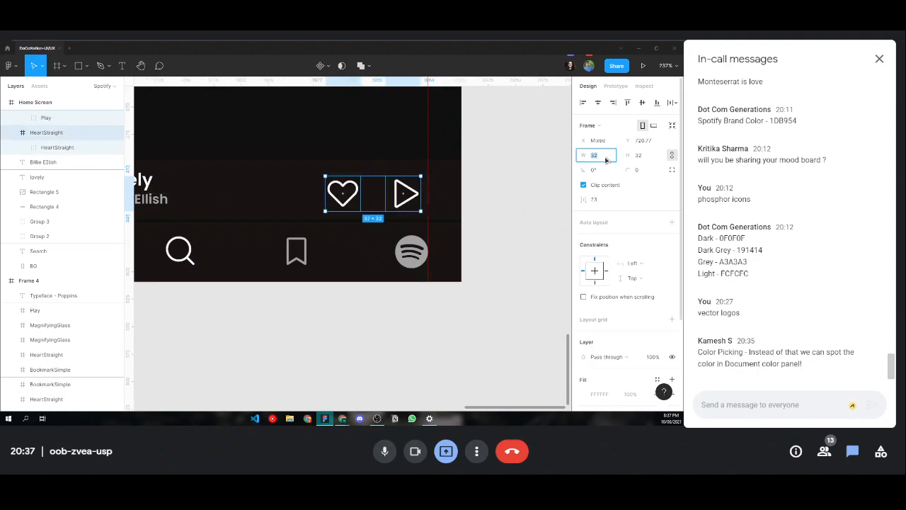
# - Resize the player bar's heart and play icons to 30 by 30 and align the pair with the right margin guide
pyautogui.write('30')
pyautogui.press('Return')
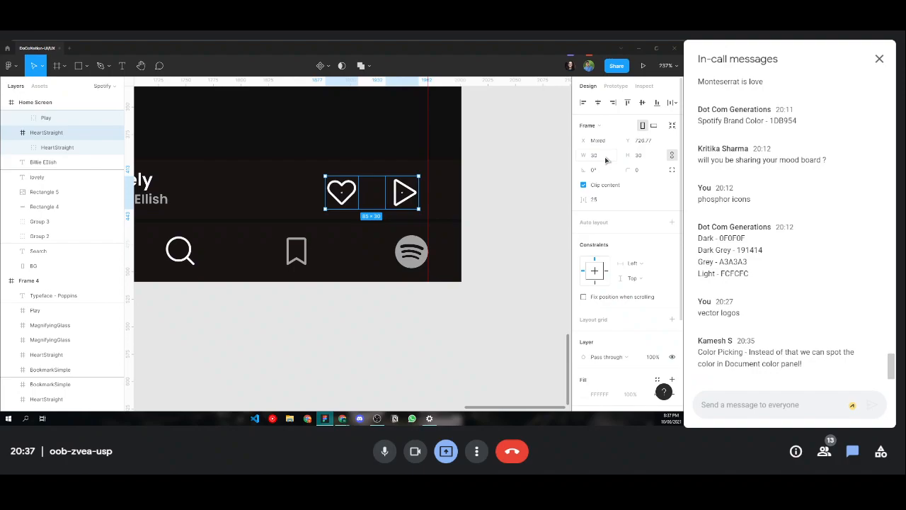
pyautogui.moveTo(391, 194); pyautogui.dragTo(400, 195)
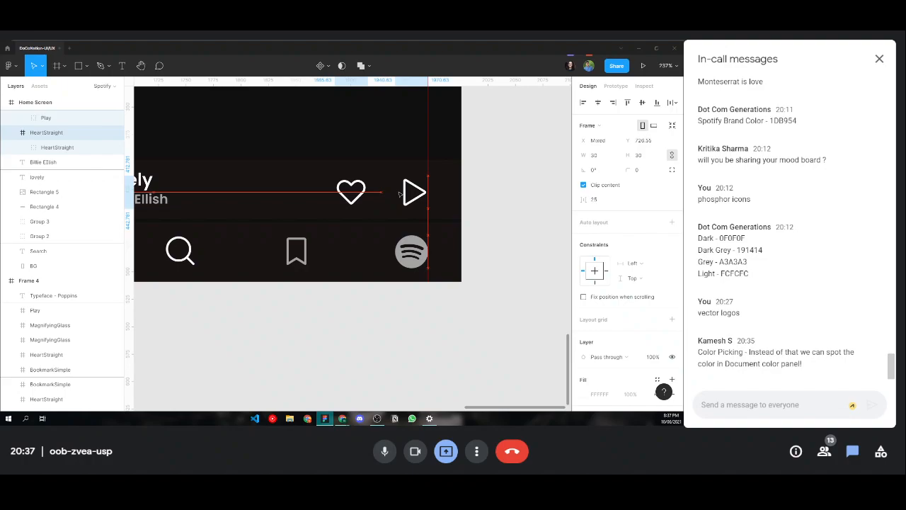
pyautogui.click(388, 320)
# - Add the section heading "Your top genres" below the search bar at font size 16
pyautogui.scroll(-4, 388, 320)
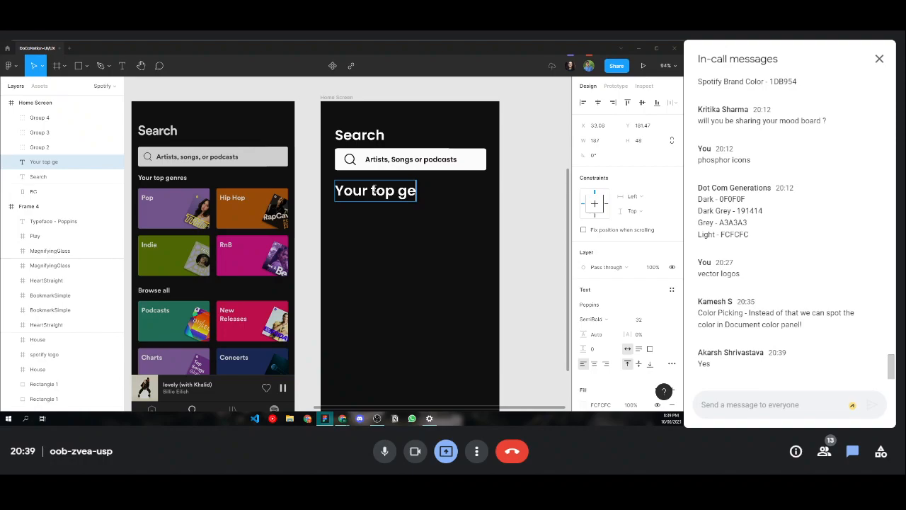
pyautogui.write('nres')
pyautogui.press('Escape')
pyautogui.scroll(-2, 647, 227)
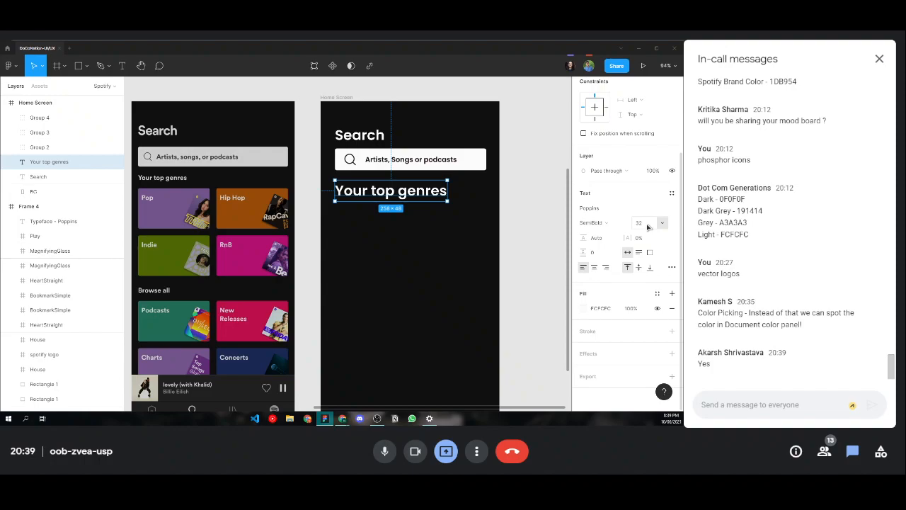
pyautogui.click(647, 226)
pyautogui.write('16')
pyautogui.press('Return')
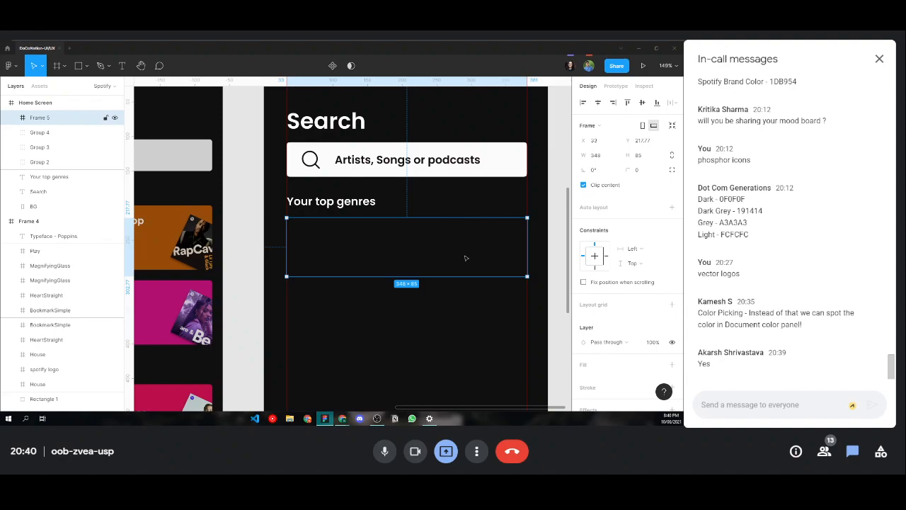
# - Narrow the frame below "Your top genres" to 164 and cover it with a rounded rectangle about 164 by 85
pyautogui.scroll(2, 465, 257)
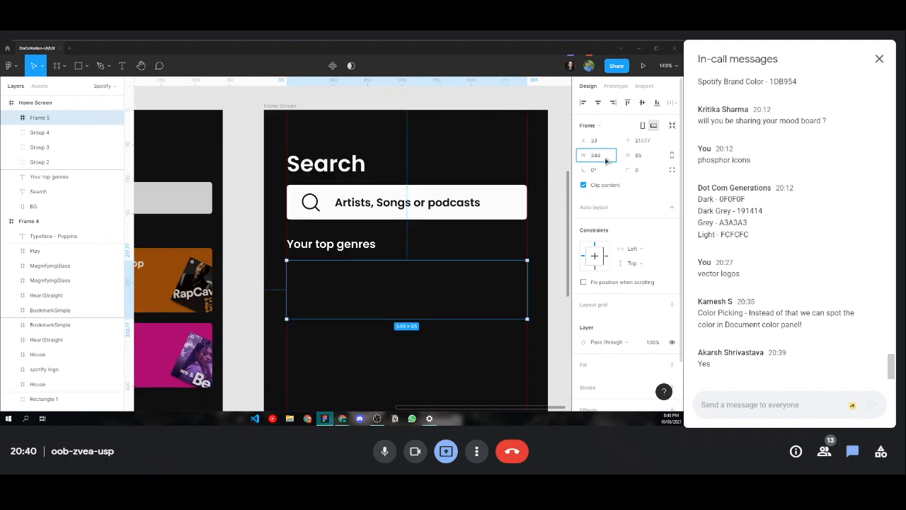
pyautogui.hscroll(-4, 340, 246)
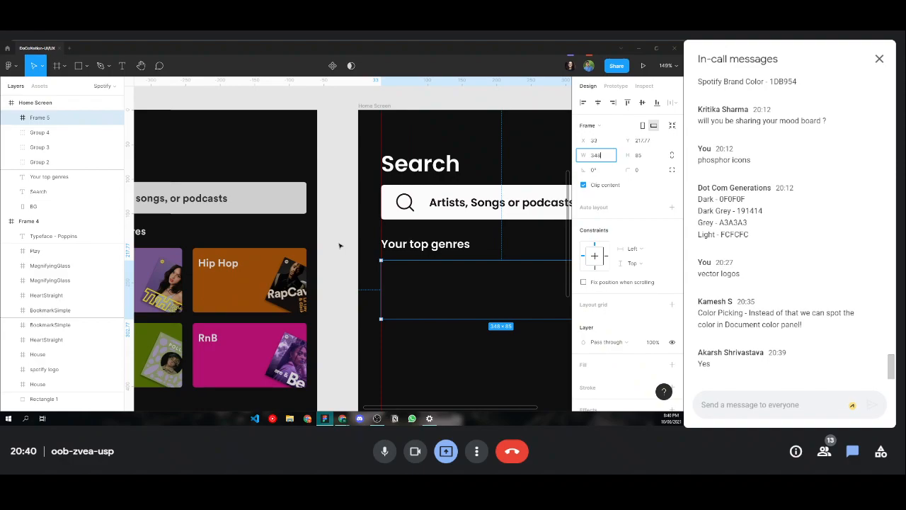
pyautogui.hscroll(5, 340, 246)
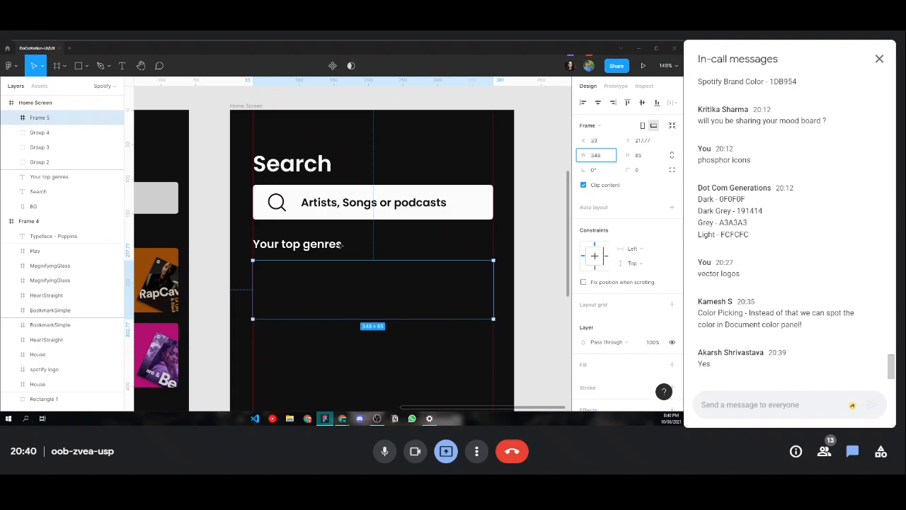
pyautogui.click(86, 66)
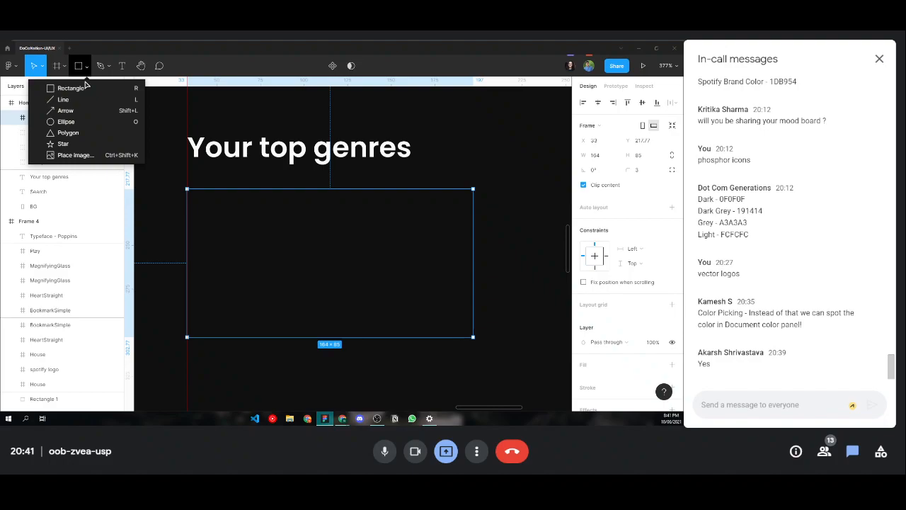
pyautogui.click(85, 87)
pyautogui.moveTo(187, 188); pyautogui.dragTo(474, 338)
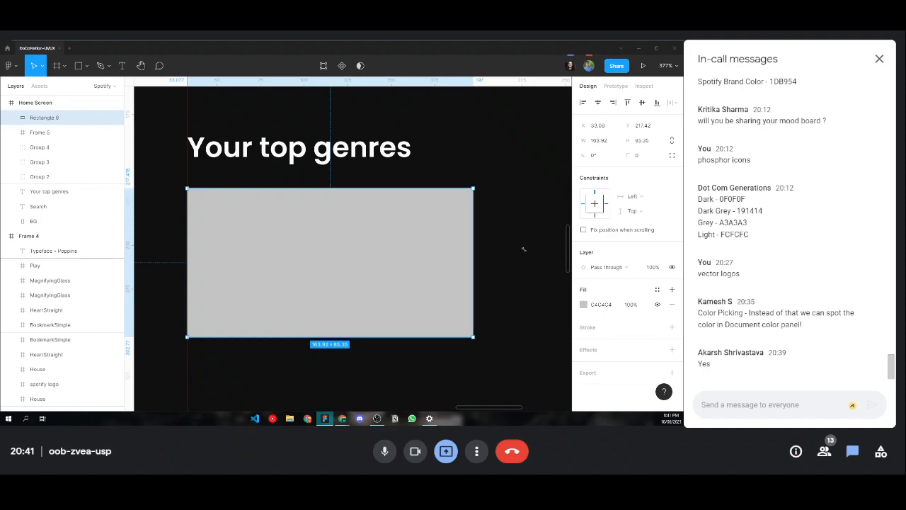
pyautogui.click(645, 158)
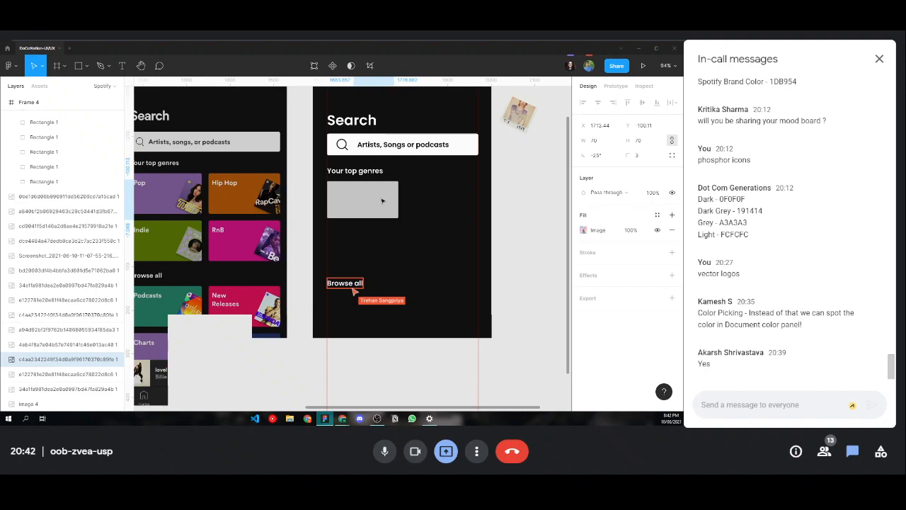
# - Place the tilted pink album cover inside the first genre card so that it extends past the card's right edge
pyautogui.hotkey('ctrl', 'z')
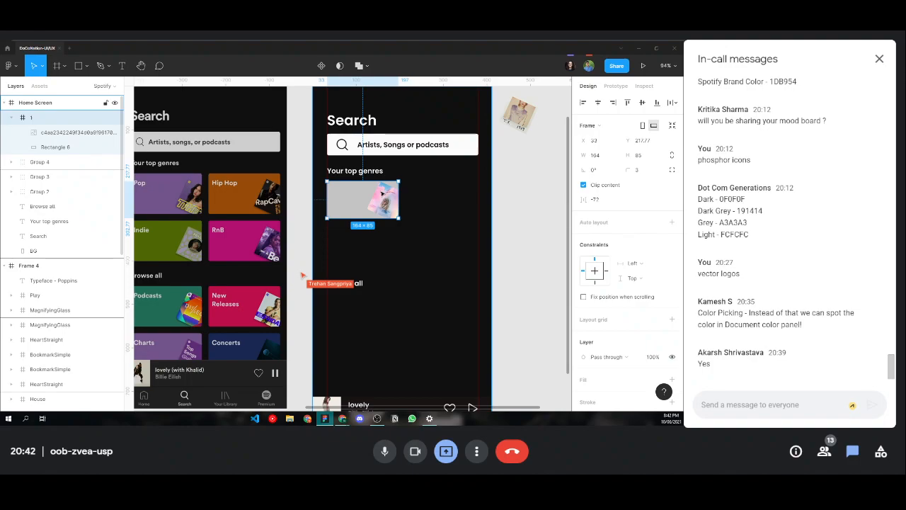
pyautogui.click(382, 194)
pyautogui.scroll(5, 382, 193)
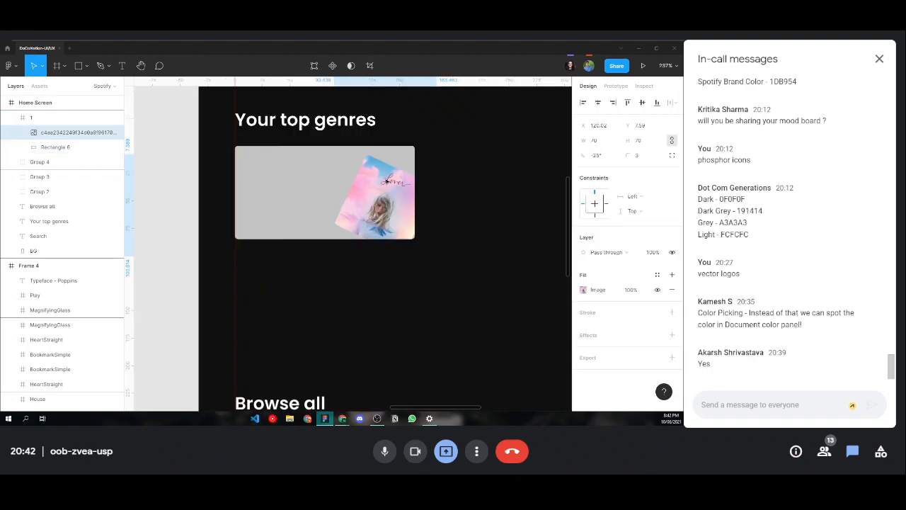
pyautogui.moveTo(386, 181); pyautogui.dragTo(388, 180)
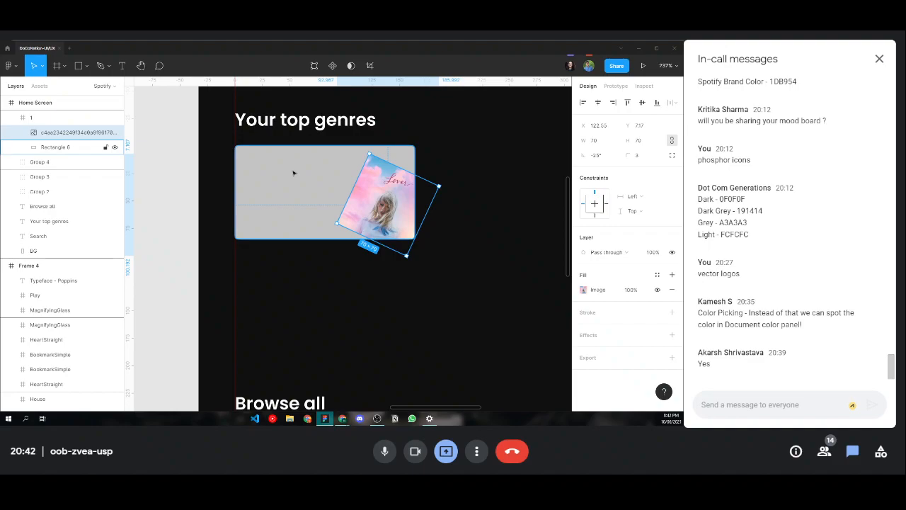
# - Fill the first genre card with light blue and copy the "Your top genres" heading onto it as the title "Pop"
pyautogui.click(310, 164)
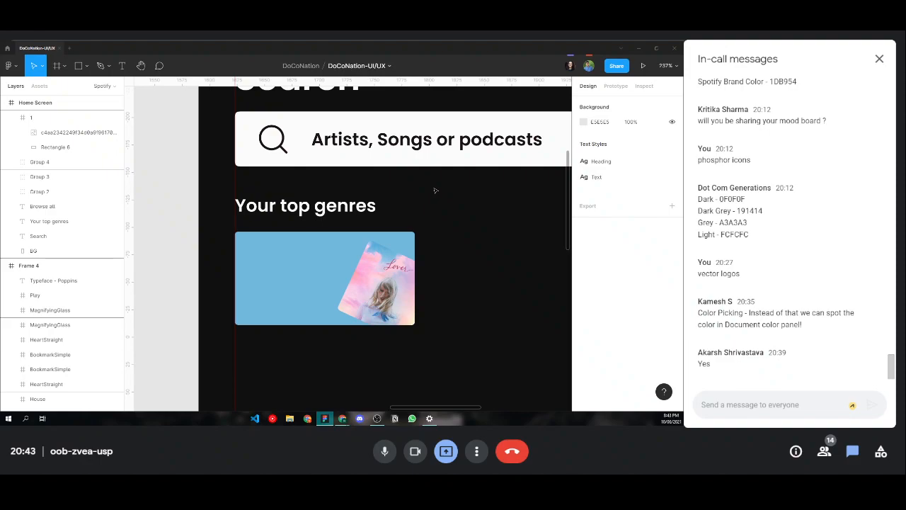
pyautogui.scroll(-2, 436, 190)
pyautogui.keyDown('alt'); pyautogui.moveTo(326, 125); pyautogui.dragTo(331, 163); pyautogui.keyUp('alt')
pyautogui.moveTo(331, 163); pyautogui.dragTo(334, 175)
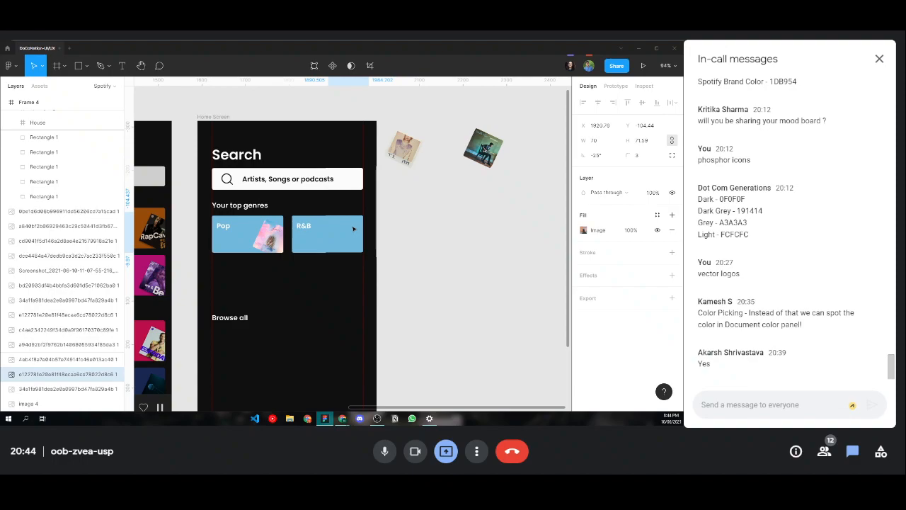
# - Place the tilted sunset album cover in the R&B card and rename that card's frame as 2
pyautogui.click(353, 229)
pyautogui.doubleClick(34, 118)
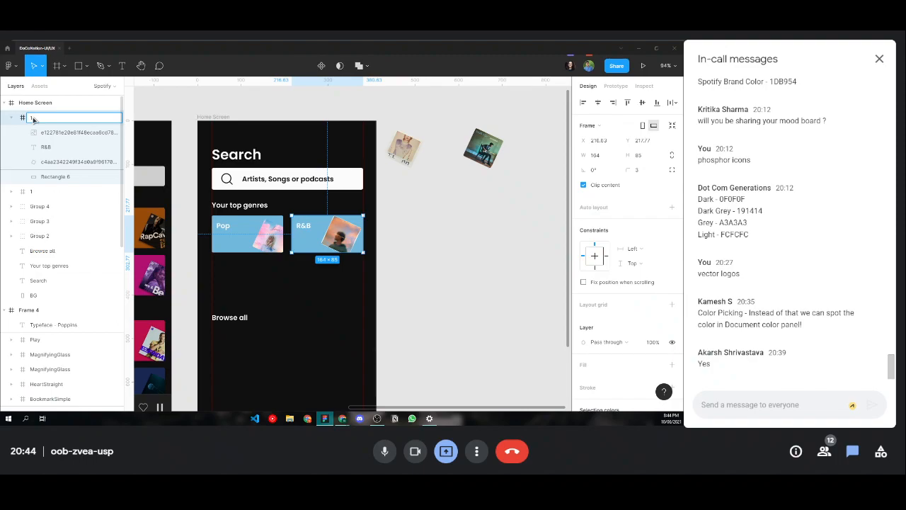
pyautogui.write('2')
pyautogui.press('Return')
# - Move the album cover in the R&B card towards the lower-right corner so the card's edge crops it
pyautogui.hotkey('shift', '2')
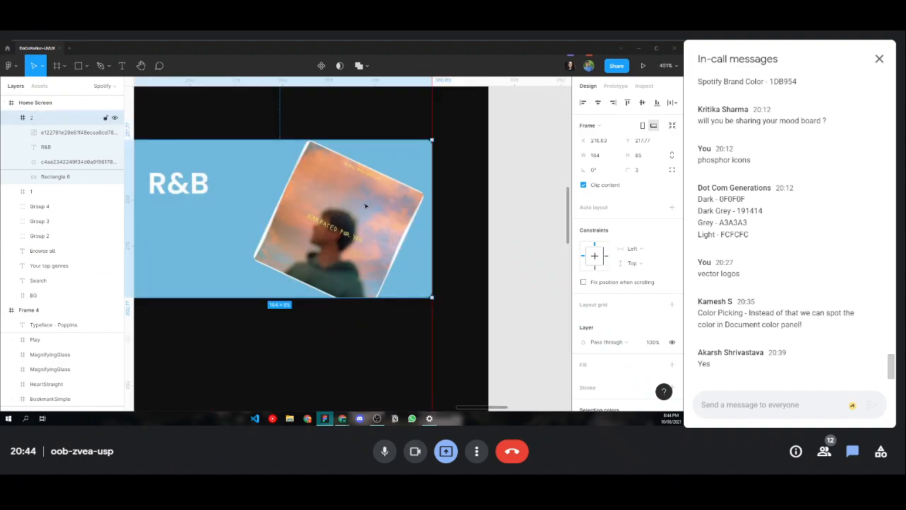
pyautogui.click(342, 173)
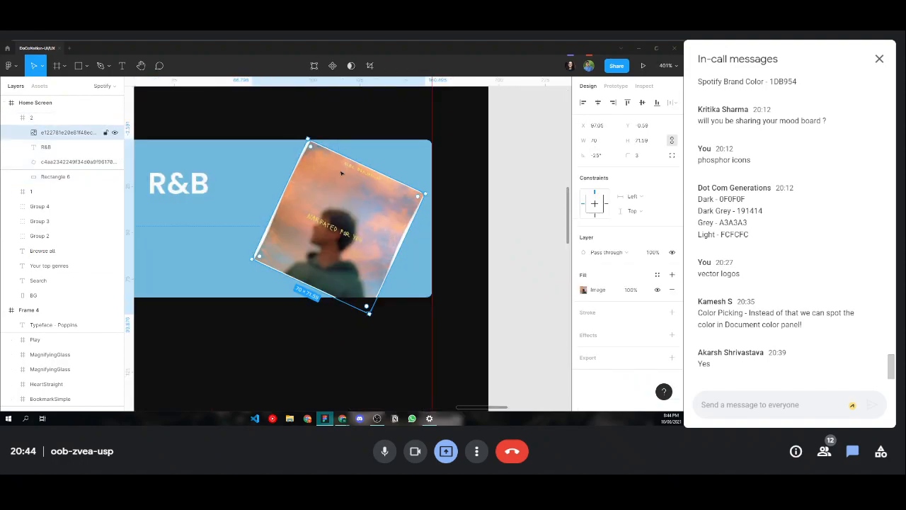
pyautogui.moveTo(341, 173); pyautogui.dragTo(406, 214)
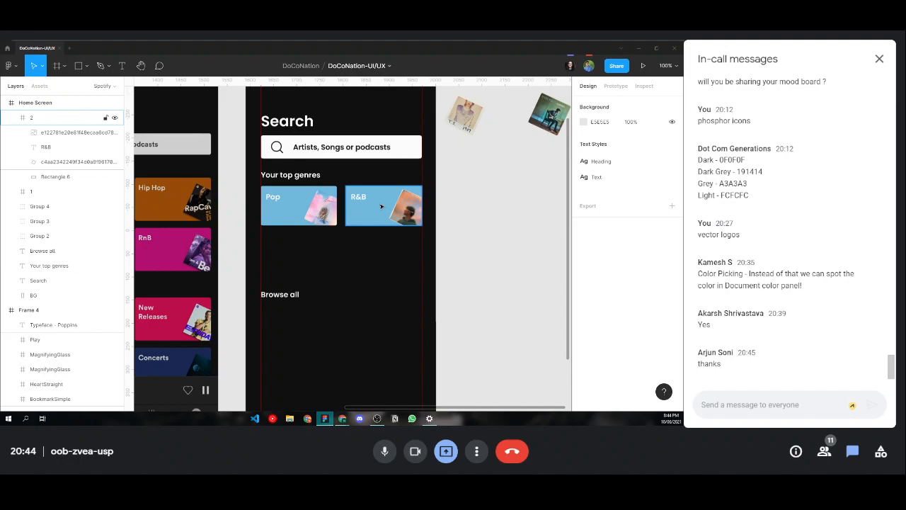
# - Recolour the R&B card's background with the dark green sampled from the teal album cover beside the frame
pyautogui.click(381, 206)
pyautogui.click(584, 305)
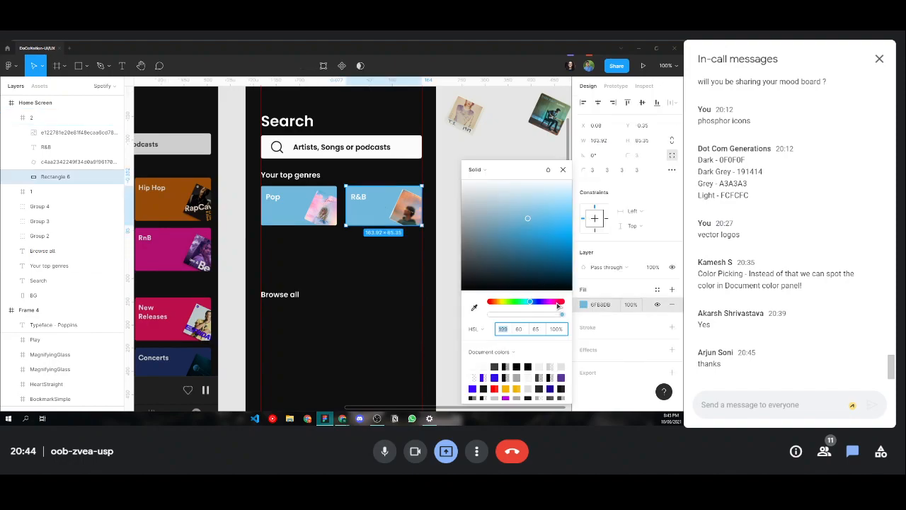
pyautogui.click(475, 308)
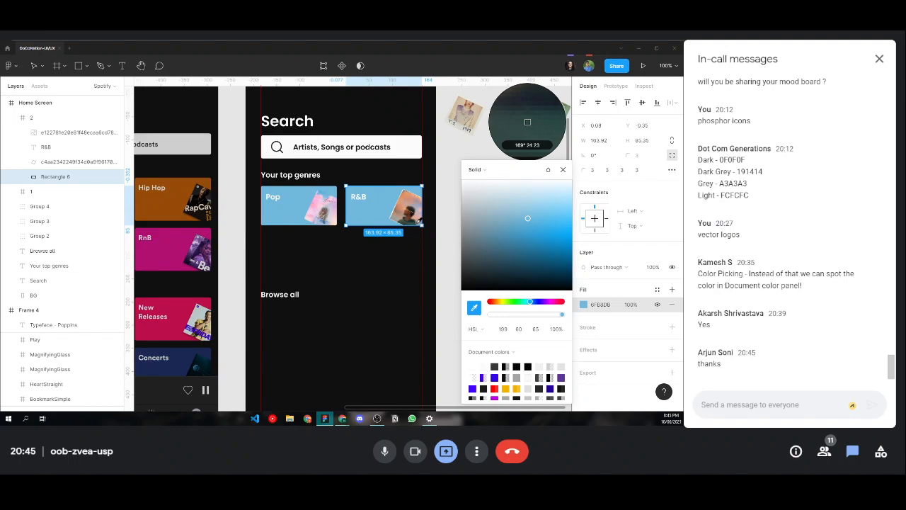
pyautogui.click(527, 122)
pyautogui.press('Escape')
# - Duplicate the Pop and R&B card row three times, placing one copy under the first row and two copies below the Browse all heading
pyautogui.scroll(-4, 394, 182)
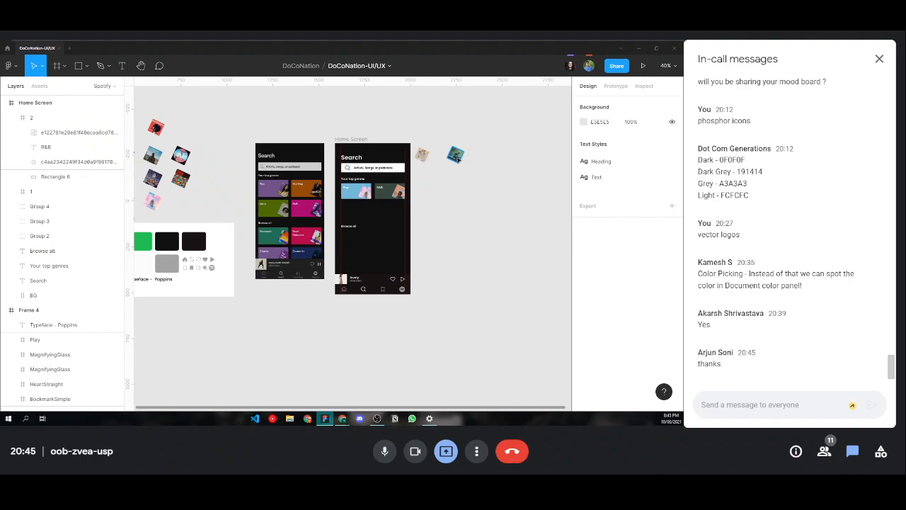
pyautogui.scroll(2, 354, 195)
pyautogui.click(355, 192)
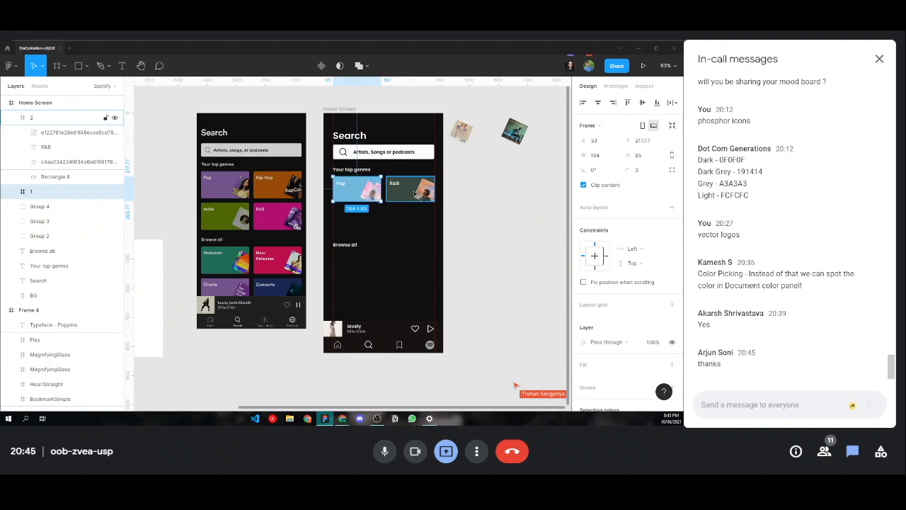
pyautogui.keyDown('shift'); pyautogui.click(414, 193); pyautogui.keyUp('shift')
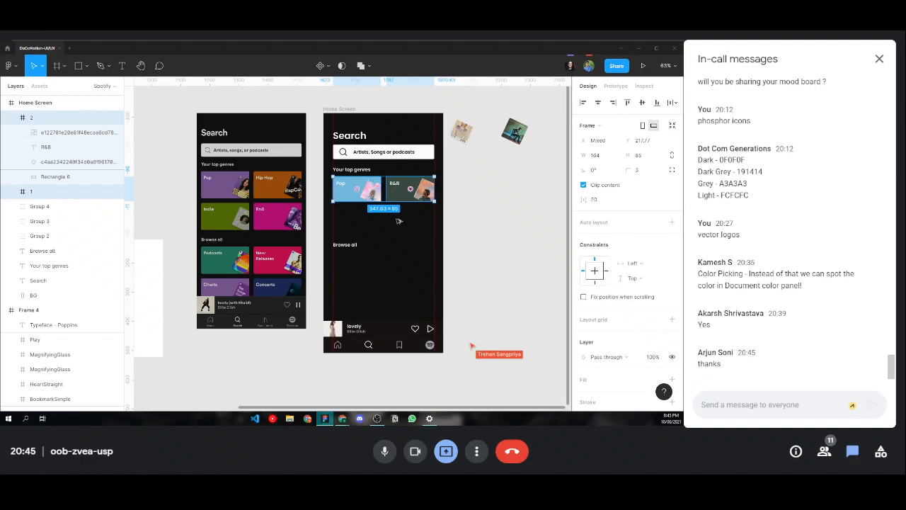
pyautogui.hotkey('ctrl', 'd')
pyautogui.hotkey('ctrl', 'd')
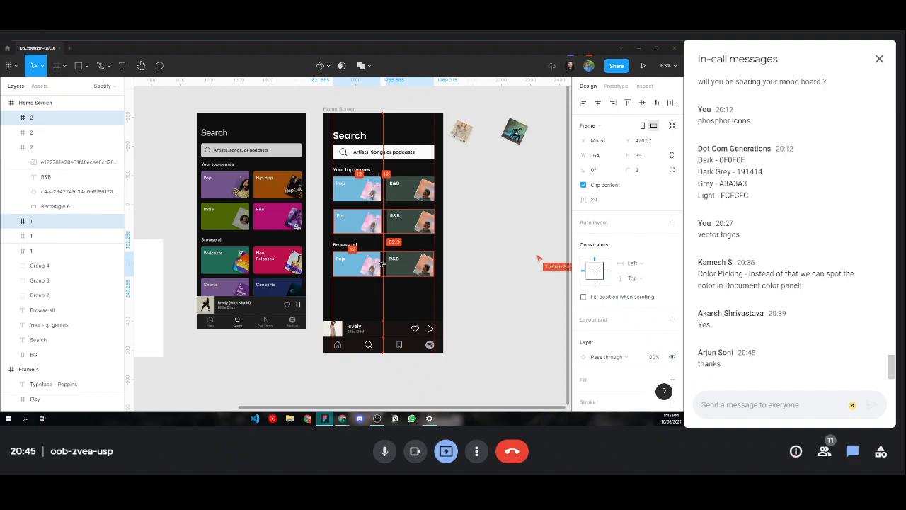
pyautogui.moveTo(382, 263); pyautogui.dragTo(395, 295)
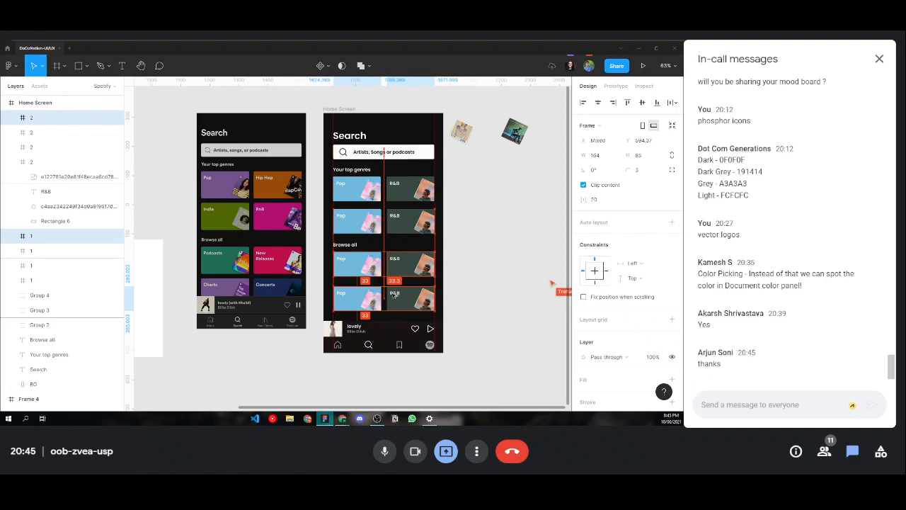
pyautogui.moveTo(394, 296); pyautogui.dragTo(394, 292)
# - Group the Pop and R&B cards of each row under Your top genres into its own row group
pyautogui.click(364, 220)
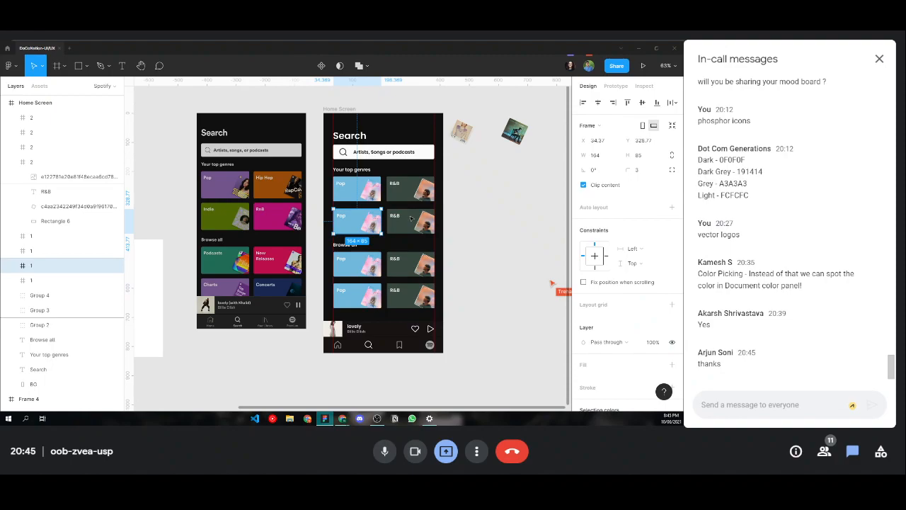
pyautogui.keyDown('shift'); pyautogui.click(411, 218); pyautogui.keyUp('shift')
pyautogui.keyDown('shift'); pyautogui.click(364, 189); pyautogui.keyUp('shift')
pyautogui.keyDown('shift'); pyautogui.click(417, 198); pyautogui.keyUp('shift')
pyautogui.hotkey('shift', '0')
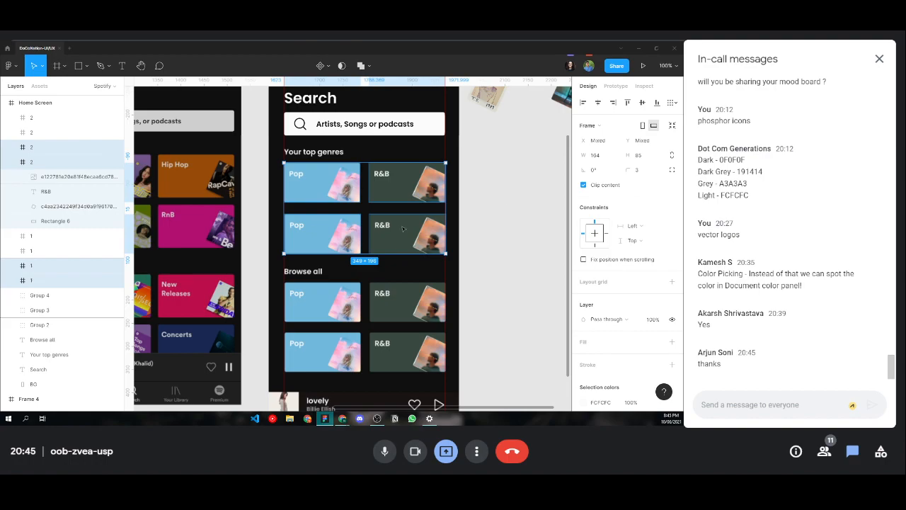
pyautogui.press('Escape')
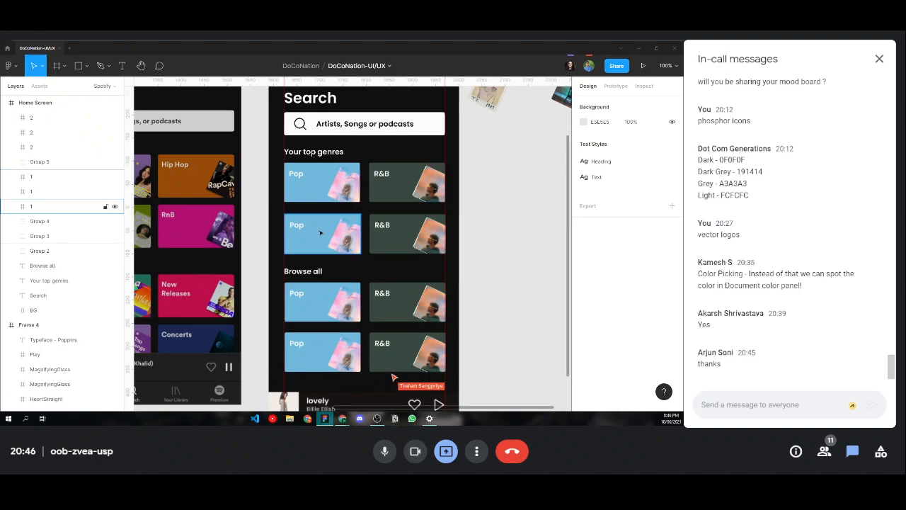
pyautogui.click(321, 232)
pyautogui.keyDown('shift'); pyautogui.click(390, 228); pyautogui.keyUp('shift')
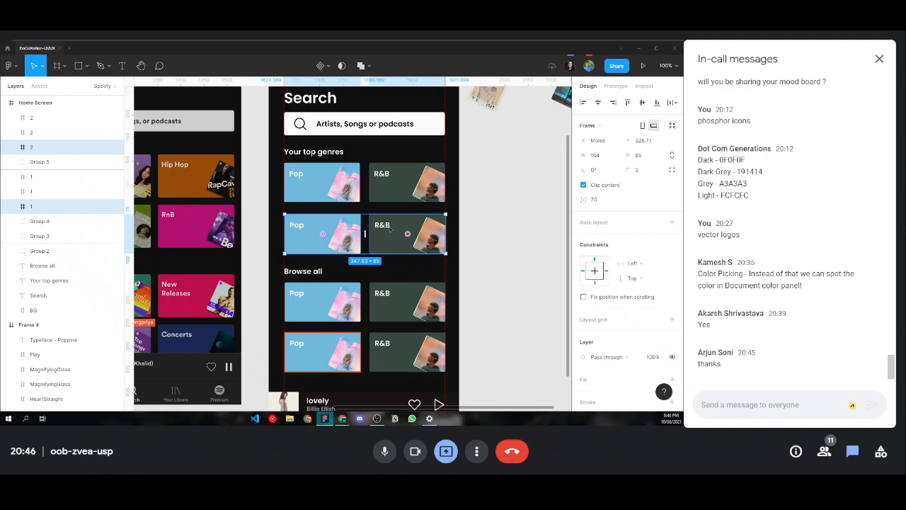
pyautogui.hotkey('ctrl', 'g')
# - Set the vertical spacing between the two grouped rows under Your top genres to 20
pyautogui.keyDown('shift'); pyautogui.click(393, 182); pyautogui.keyUp('shift')
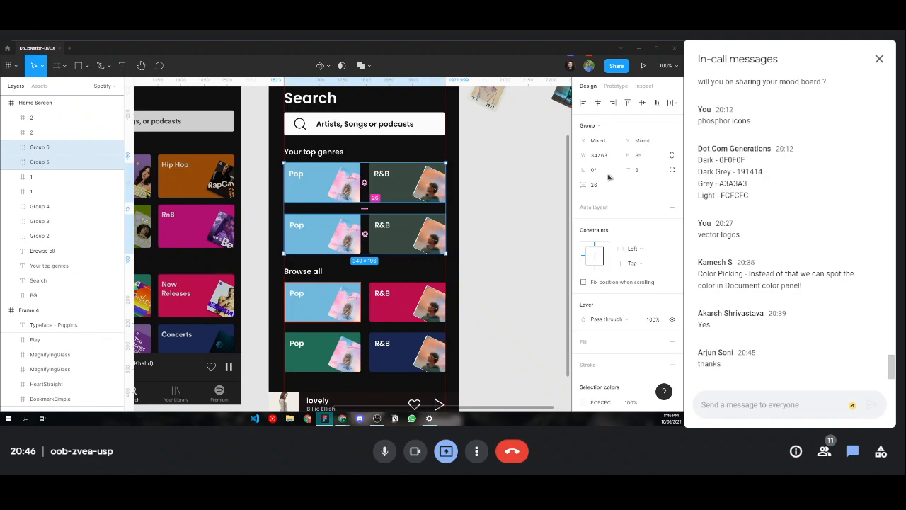
pyautogui.click(594, 184)
pyautogui.write('20')
pyautogui.press('Return')
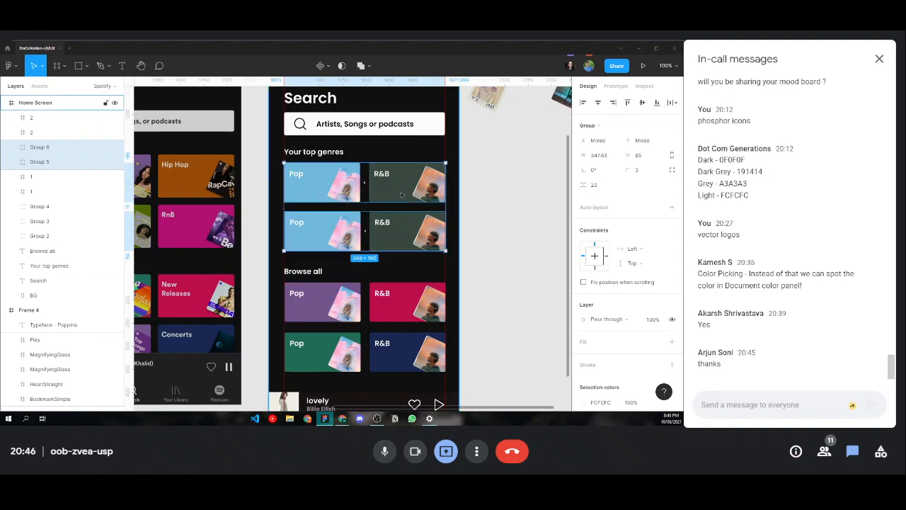
pyautogui.scroll(-3, 402, 195)
pyautogui.press('Escape')
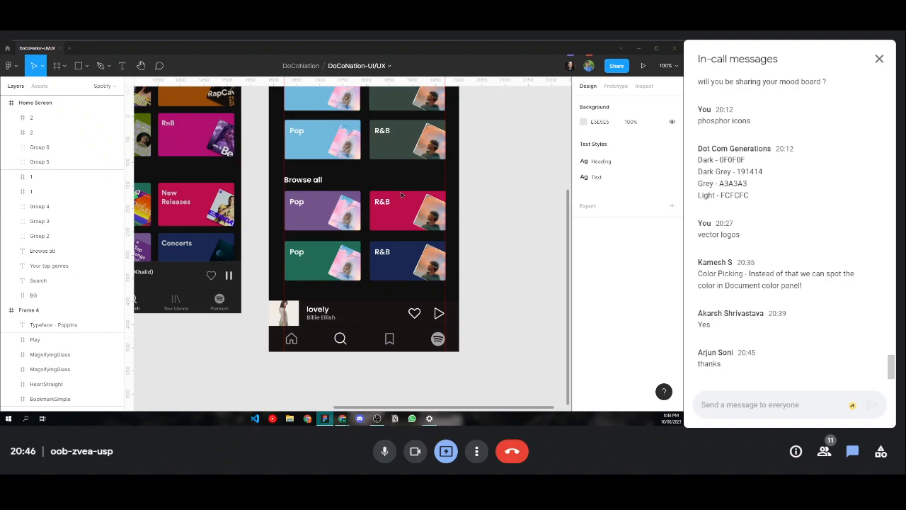
# - Group the two cards in each row under Browse all into a separate row group
pyautogui.hotkey('ctrl', 'z')
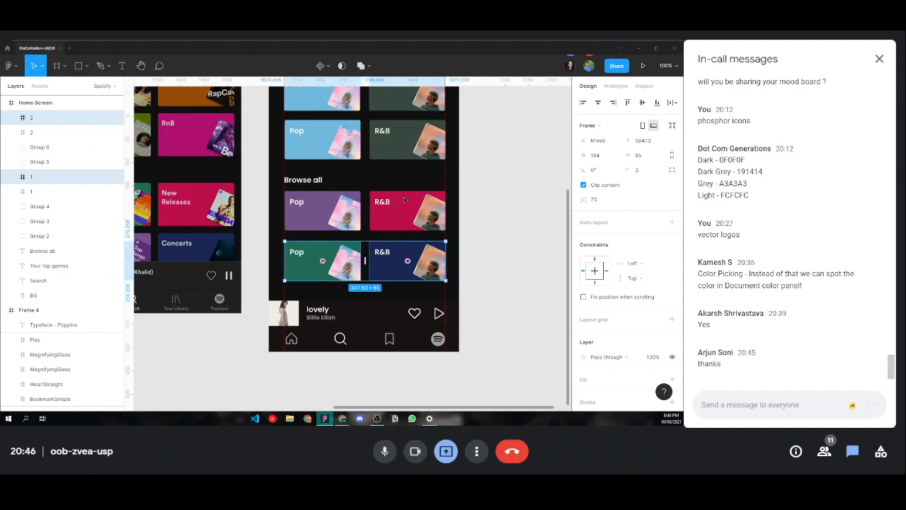
pyautogui.hotkey('ctrl', 'g')
pyautogui.click(405, 200)
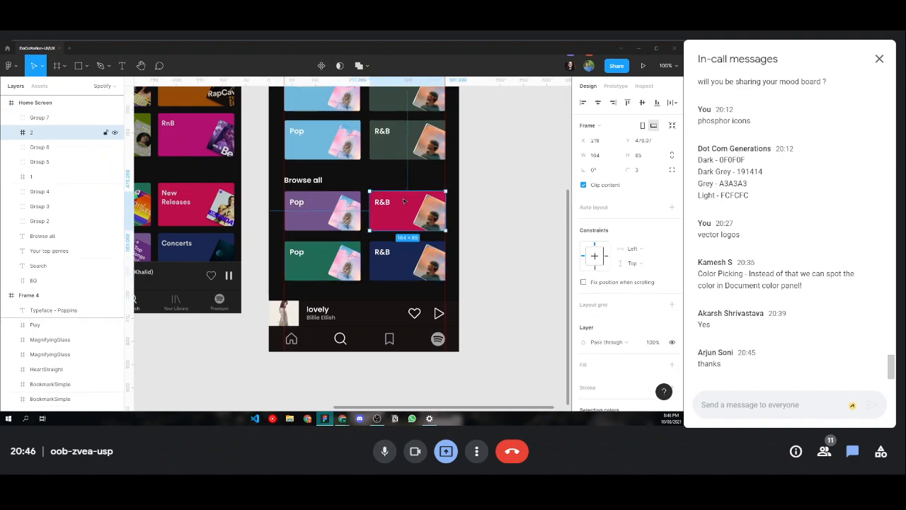
pyautogui.keyDown('shift'); pyautogui.click(331, 201); pyautogui.keyUp('shift')
pyautogui.hotkey('ctrl', 'g')
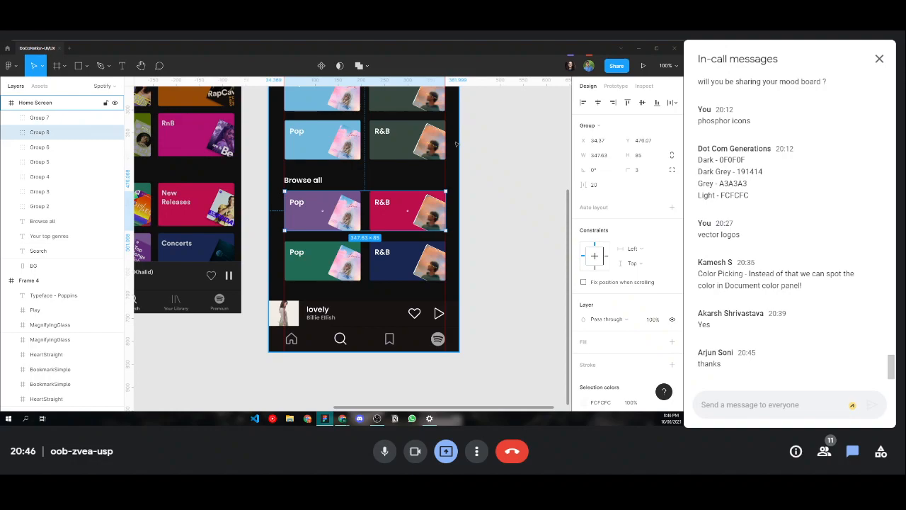
# - Move the upper card row under Browse all slightly down, keeping it between the side margin guides
pyautogui.scroll(2, 456, 144)
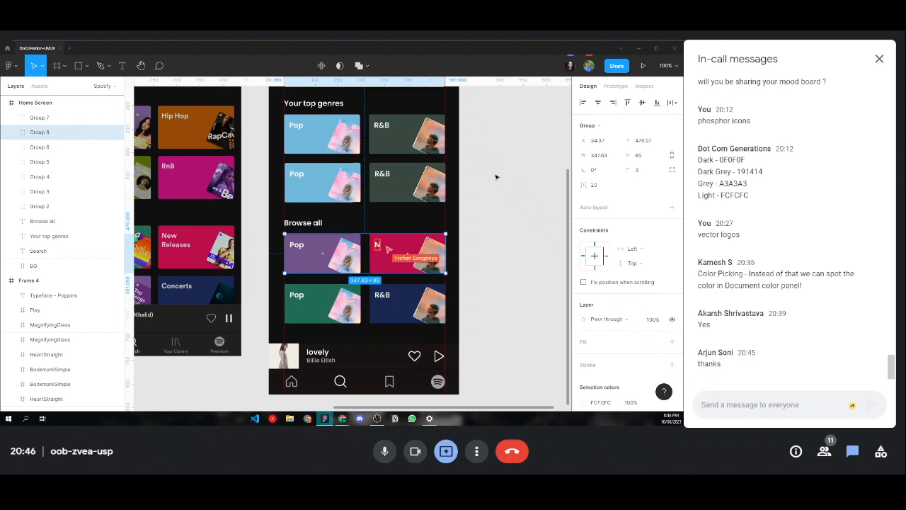
pyautogui.click(500, 175)
pyautogui.scroll(-2, 502, 176)
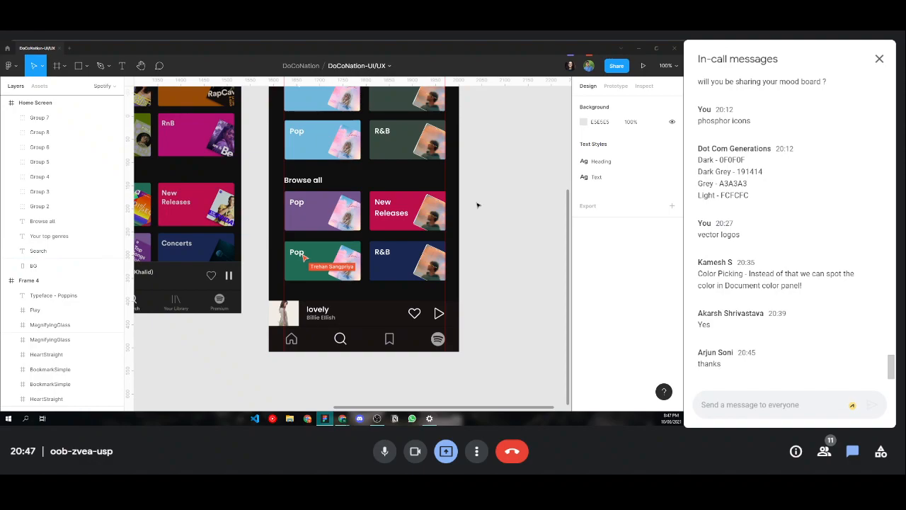
pyautogui.moveTo(423, 219); pyautogui.dragTo(418, 220)
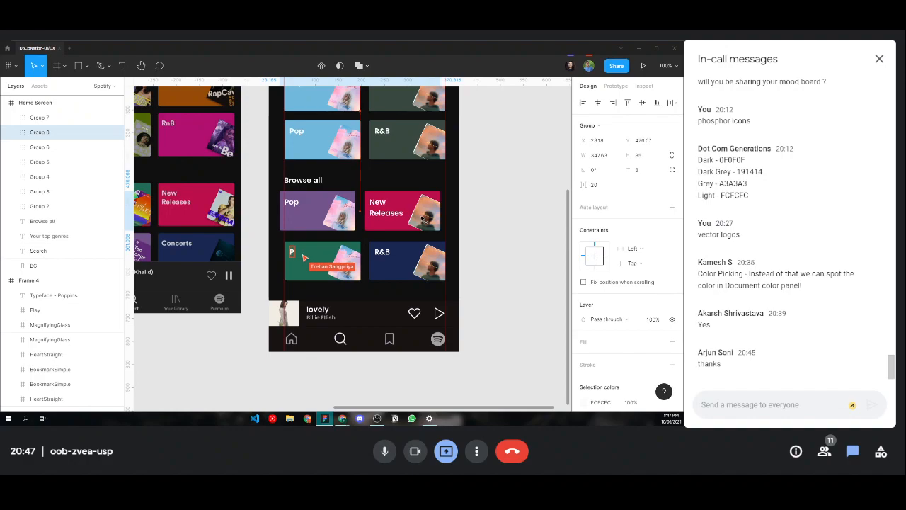
pyautogui.moveTo(424, 219); pyautogui.dragTo(429, 221)
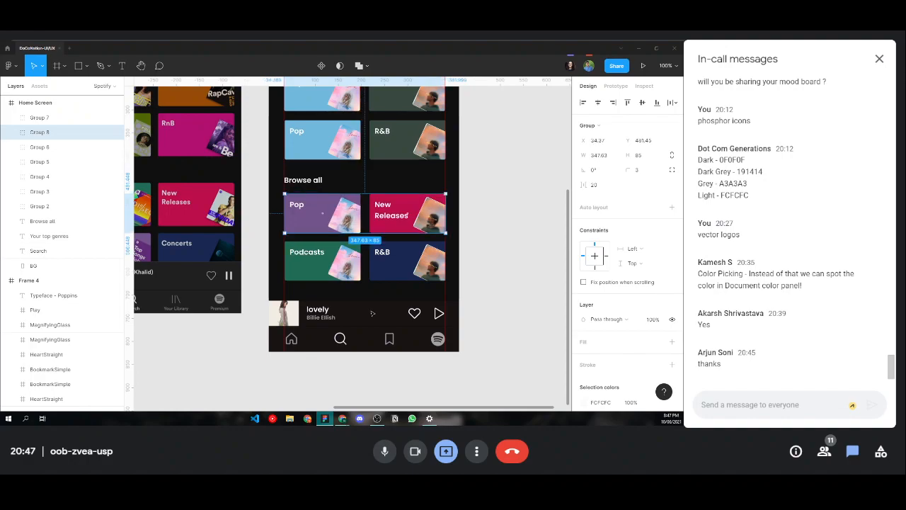
pyautogui.press('Escape')
# - Set the vertical spacing between the two grouped card rows under Browse all to 20
pyautogui.scroll(5, 372, 312)
pyautogui.scroll(-3, 406, 235)
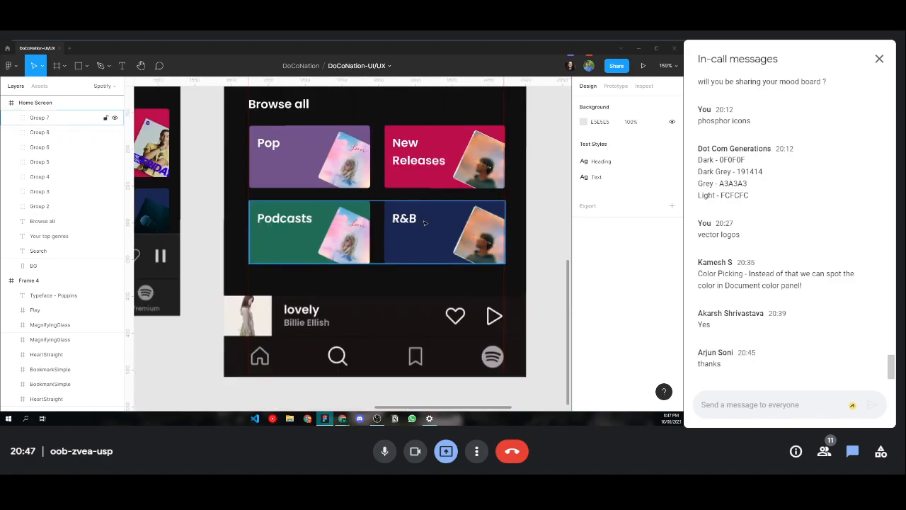
pyautogui.click(425, 223)
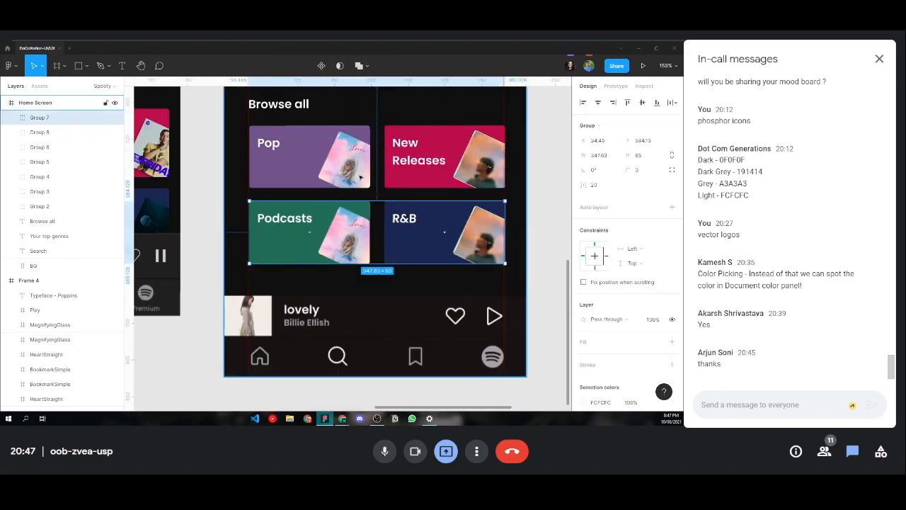
pyautogui.click(377, 173)
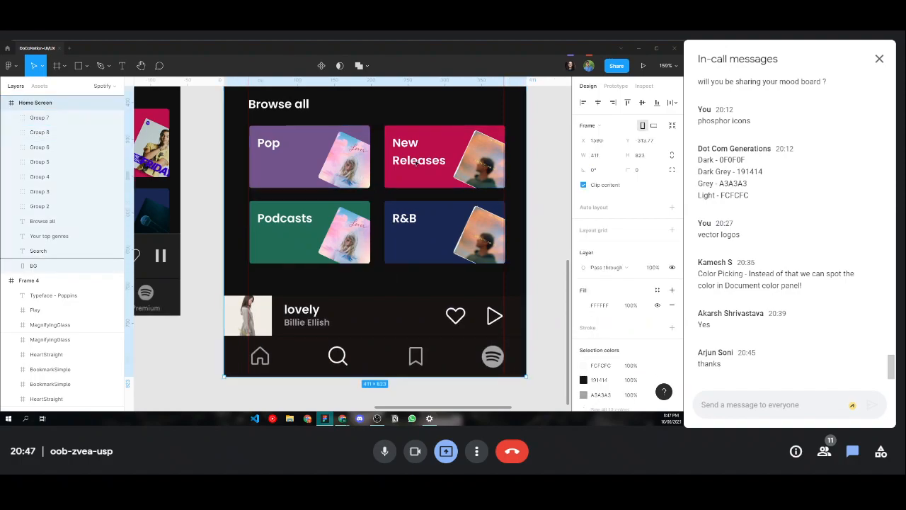
pyautogui.click(417, 163)
pyautogui.keyDown('shift'); pyautogui.click(388, 207); pyautogui.keyUp('shift')
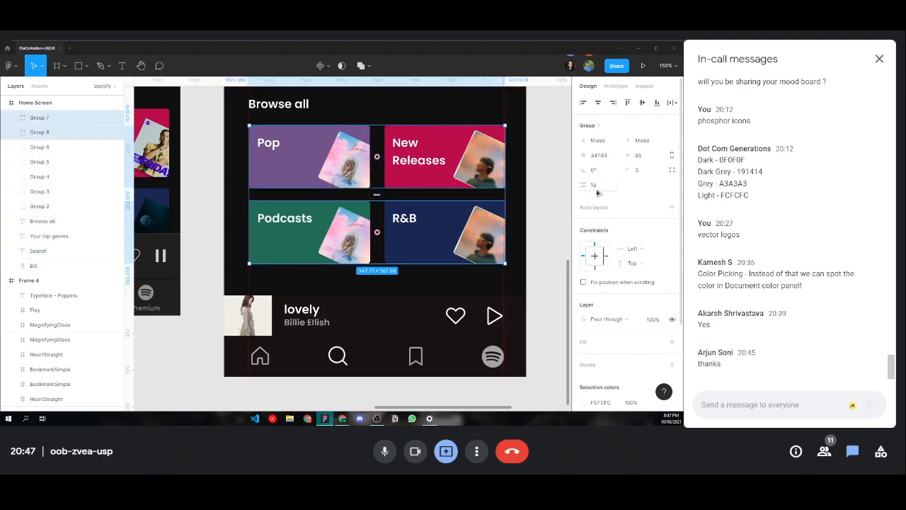
pyautogui.click(599, 187)
pyautogui.write('20')
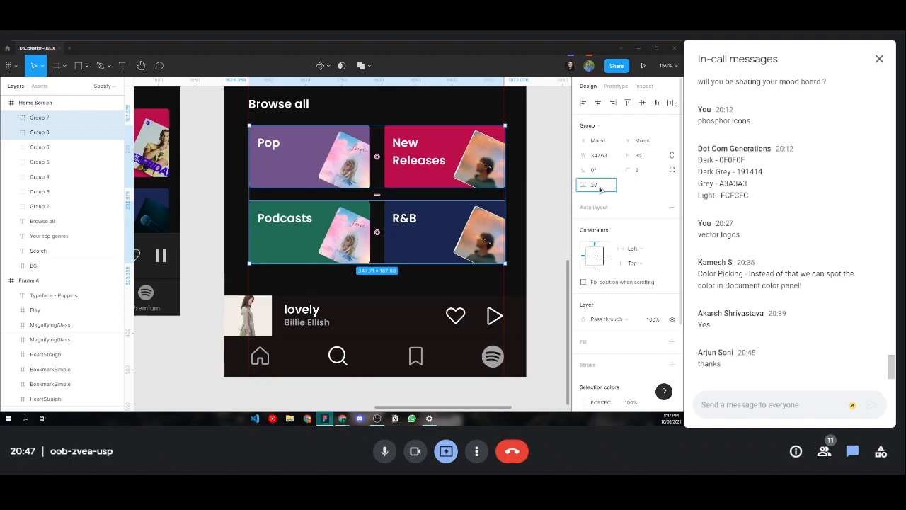
pyautogui.scroll(-3, 325, 209)
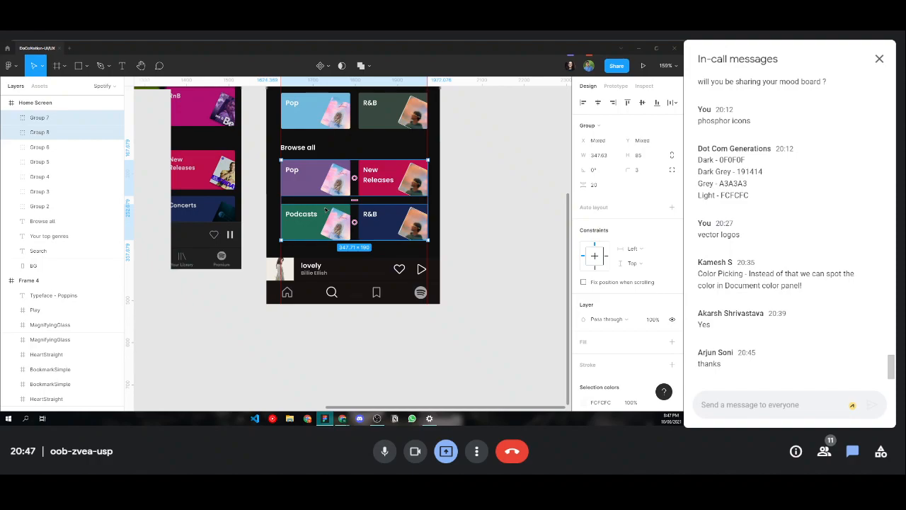
# - Move the loose beige album cover directly below the teal one beside the frame and hide the rulers
pyautogui.scroll(-5, 325, 209)
pyautogui.press('Escape')
pyautogui.scroll(2, 300, 208)
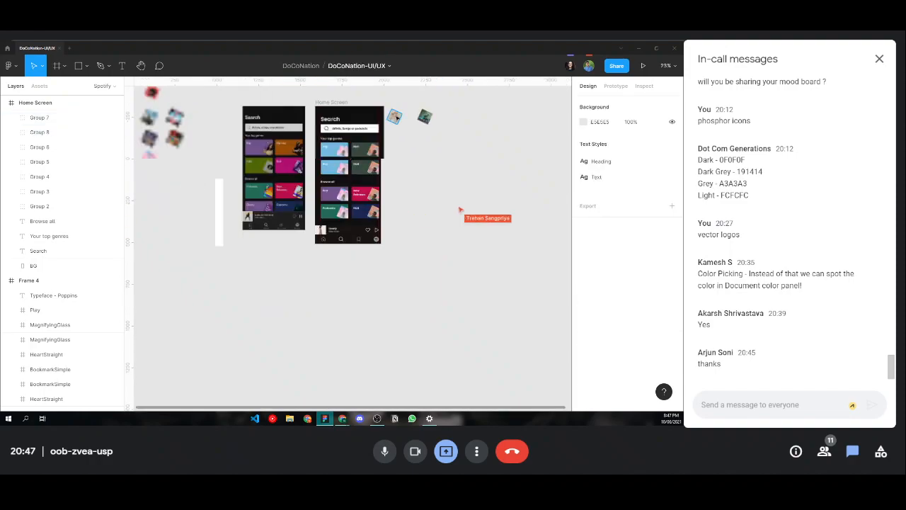
pyautogui.click(395, 116)
pyautogui.press('Escape')
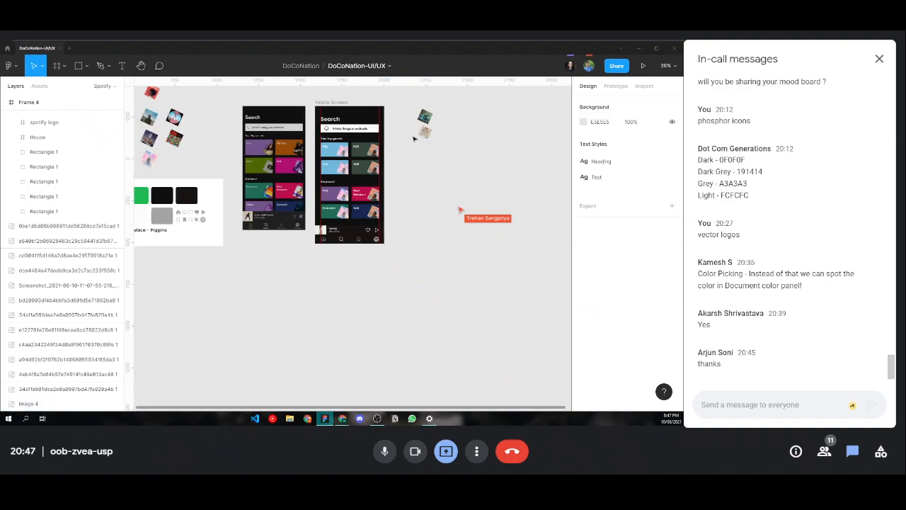
pyautogui.hotkey('shift', 'r')
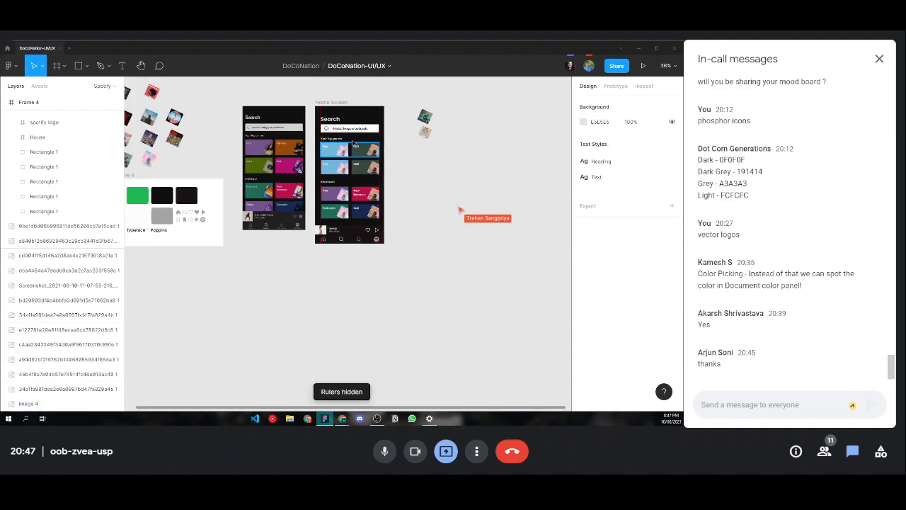
# - Present the Home Screen frame as a prototype and scale it to fit the window
pyautogui.scroll(3, 343, 113)
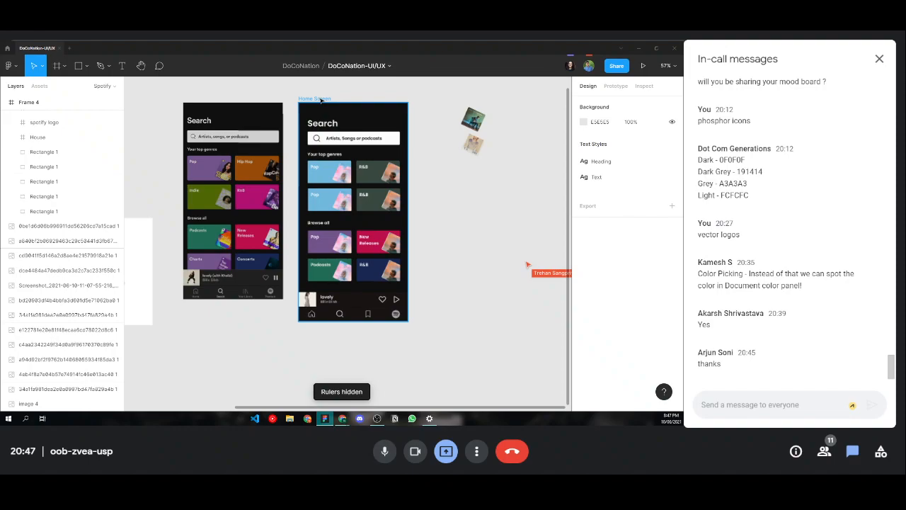
pyautogui.click(320, 100)
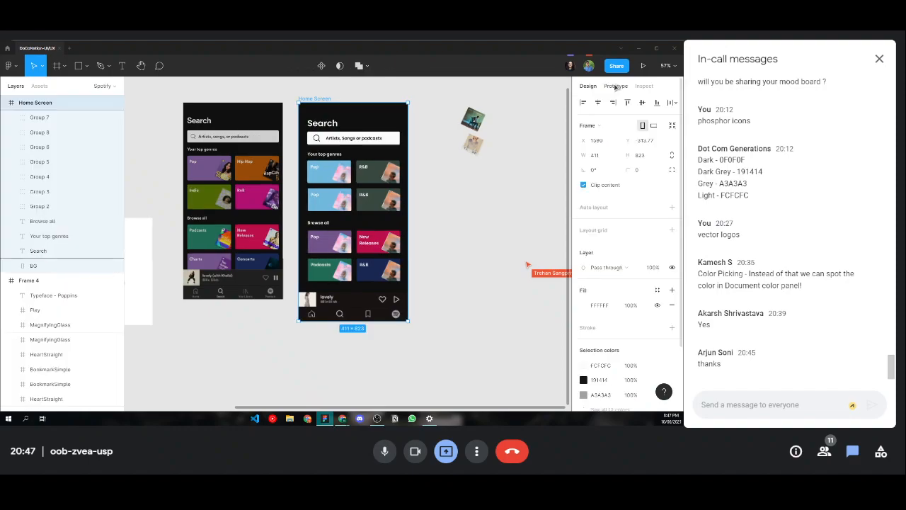
pyautogui.click(616, 86)
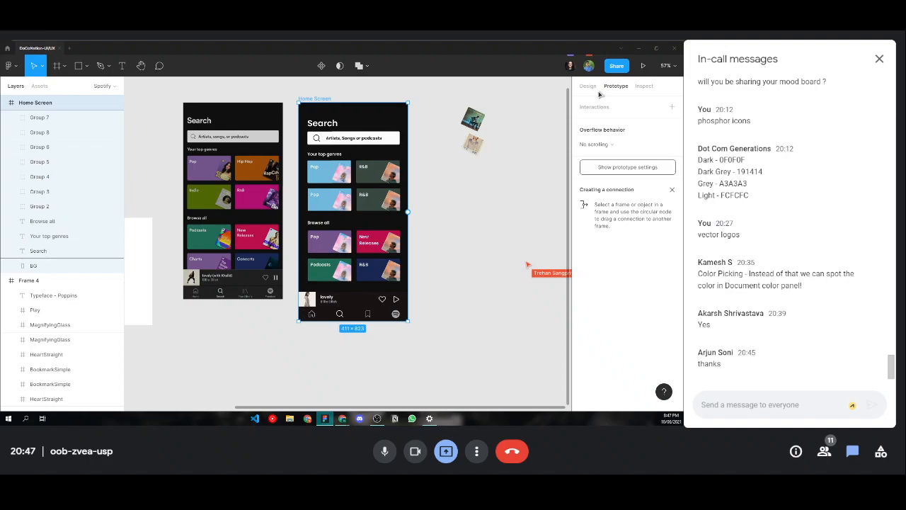
pyautogui.click(643, 67)
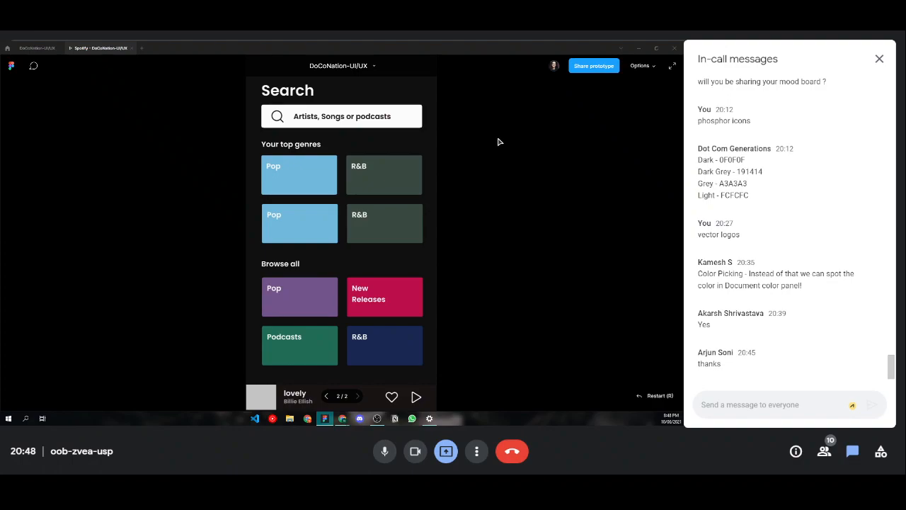
pyautogui.press('z')
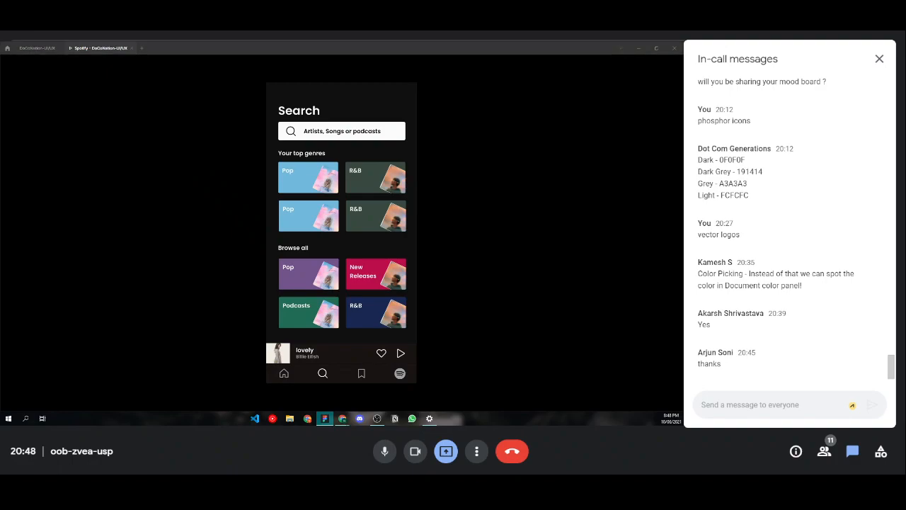
pyautogui.click(415, 452)
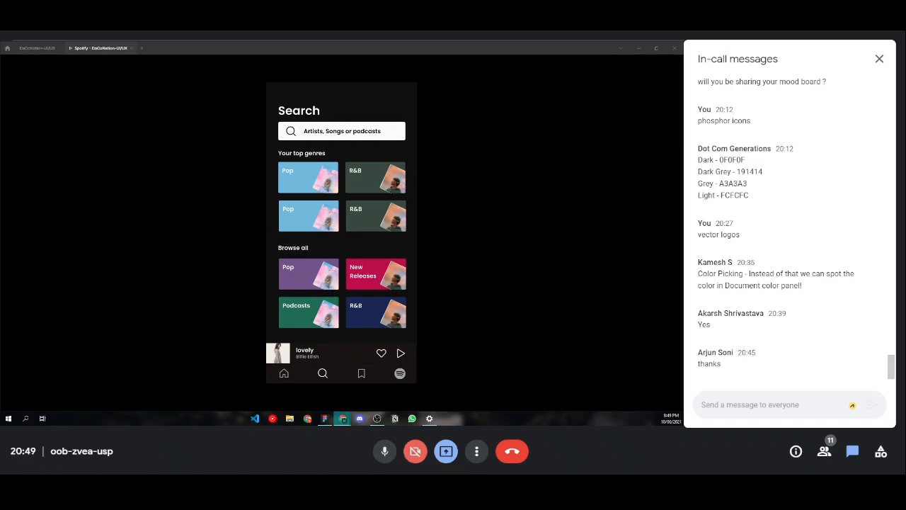